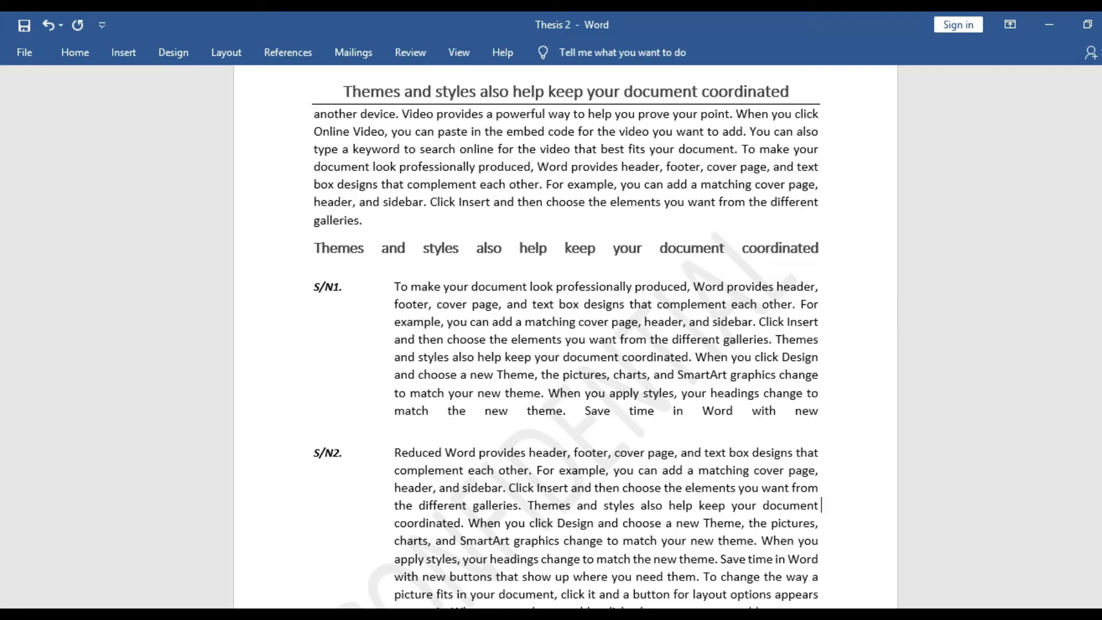
Look through the open documents Thesis 2, Document1 and To love and Behold, finishing in Thesis 2
{"action": "scroll", "coordinate": [565, 338], "scroll_direction": "down", "scroll_amount": 3}
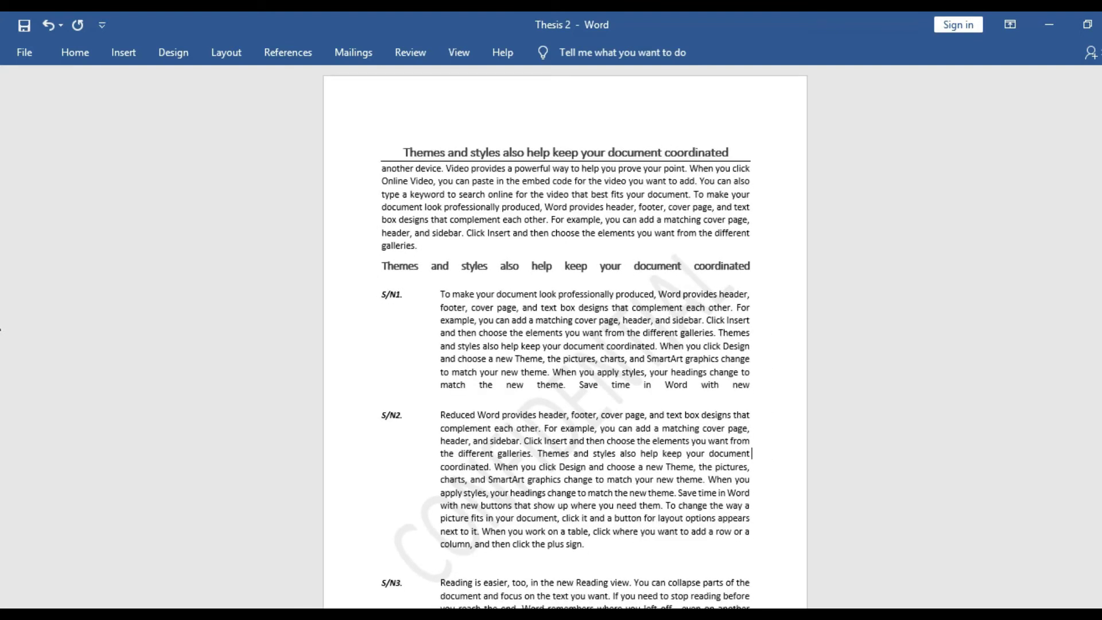
{"action": "scroll", "coordinate": [2, 367], "scroll_direction": "down", "scroll_amount": 3}
{"action": "scroll", "coordinate": [3, 409], "scroll_direction": "down", "scroll_amount": 1}
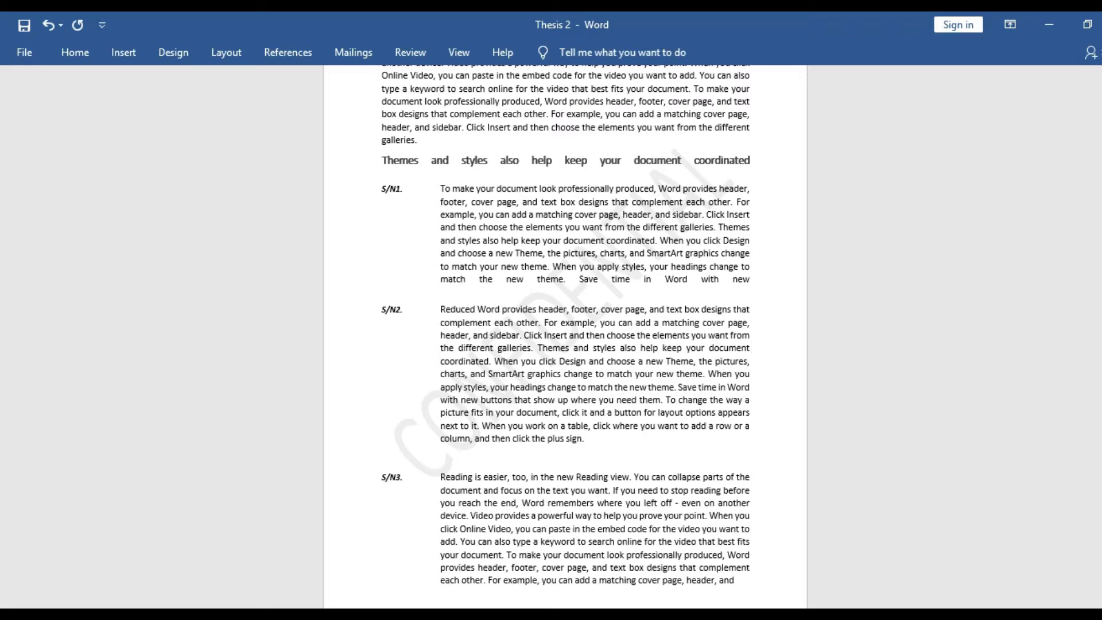
{"action": "mouse_move", "coordinate": [677, 615]}
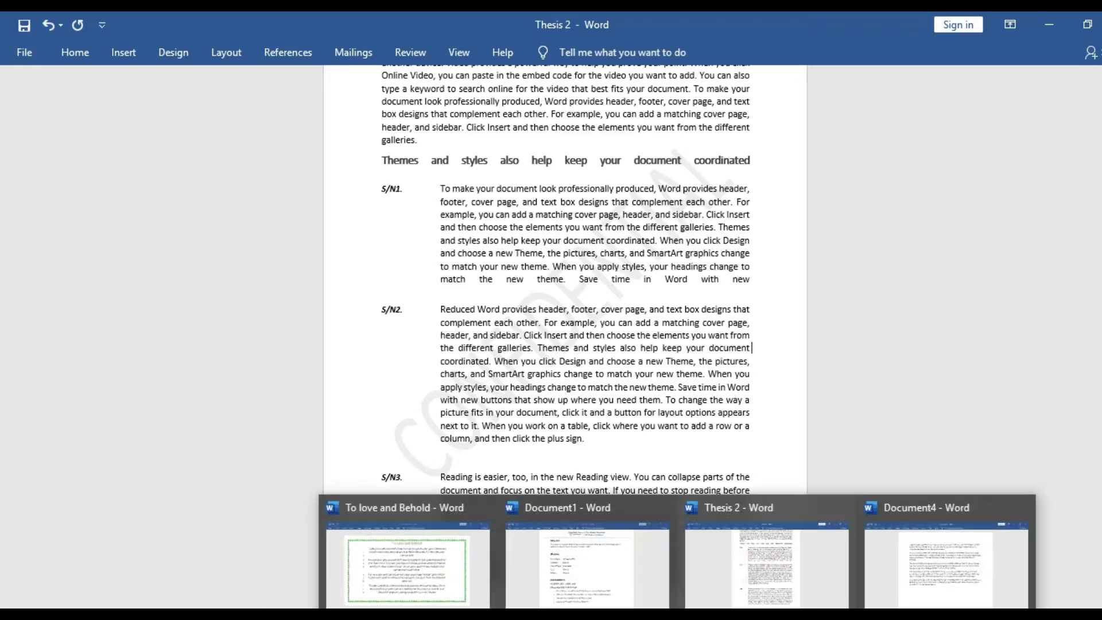
{"action": "mouse_move", "coordinate": [725, 602]}
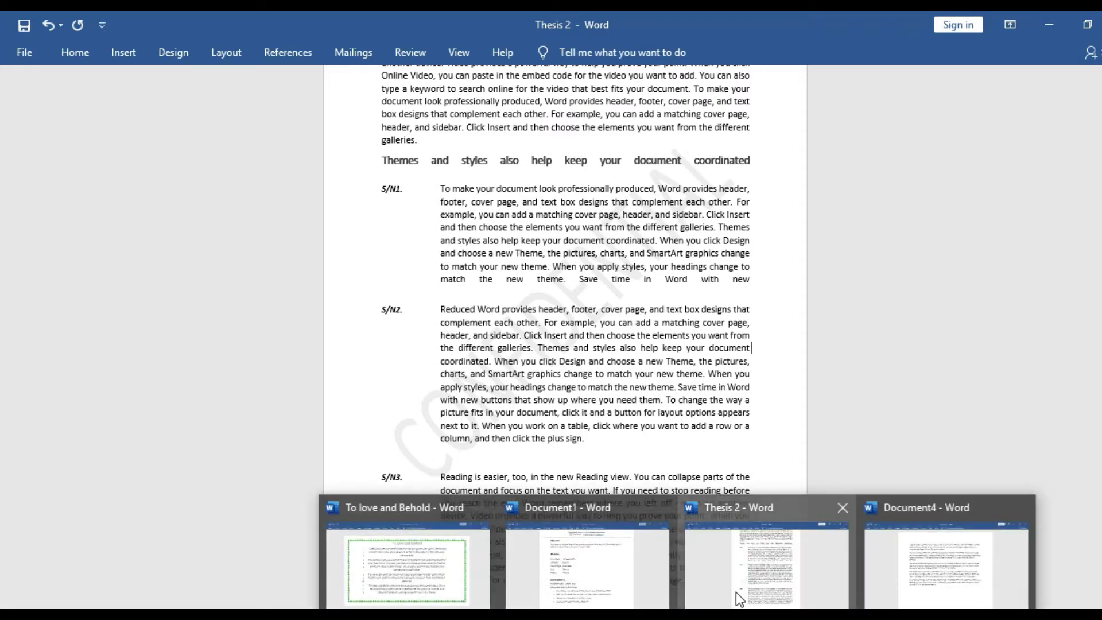
{"action": "left_click", "coordinate": [623, 570]}
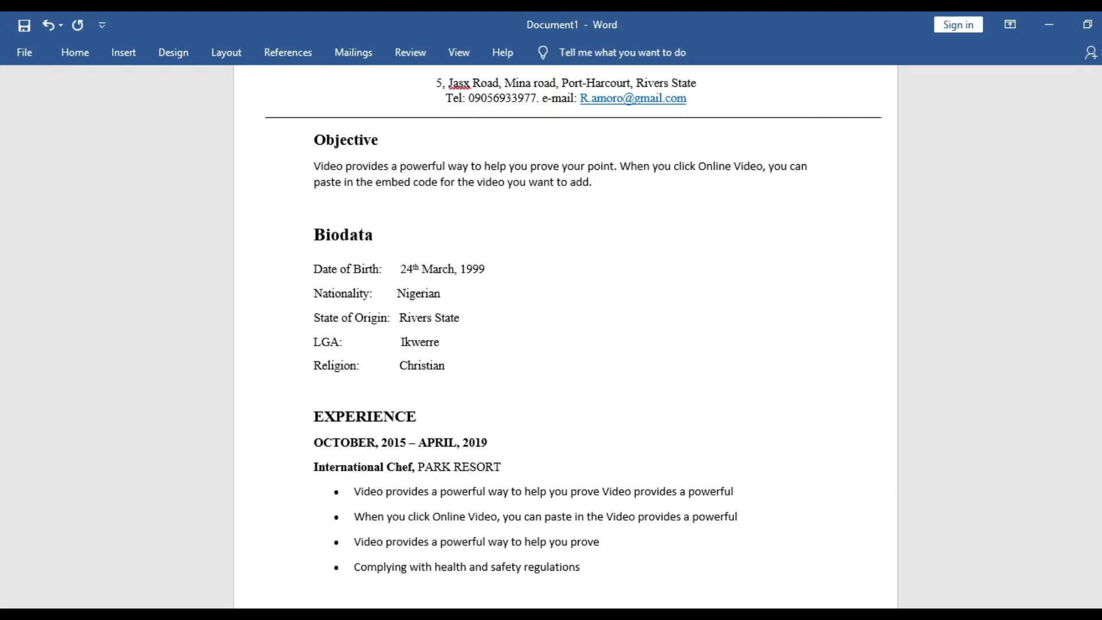
{"action": "mouse_move", "coordinate": [677, 615]}
{"action": "left_click", "coordinate": [460, 567]}
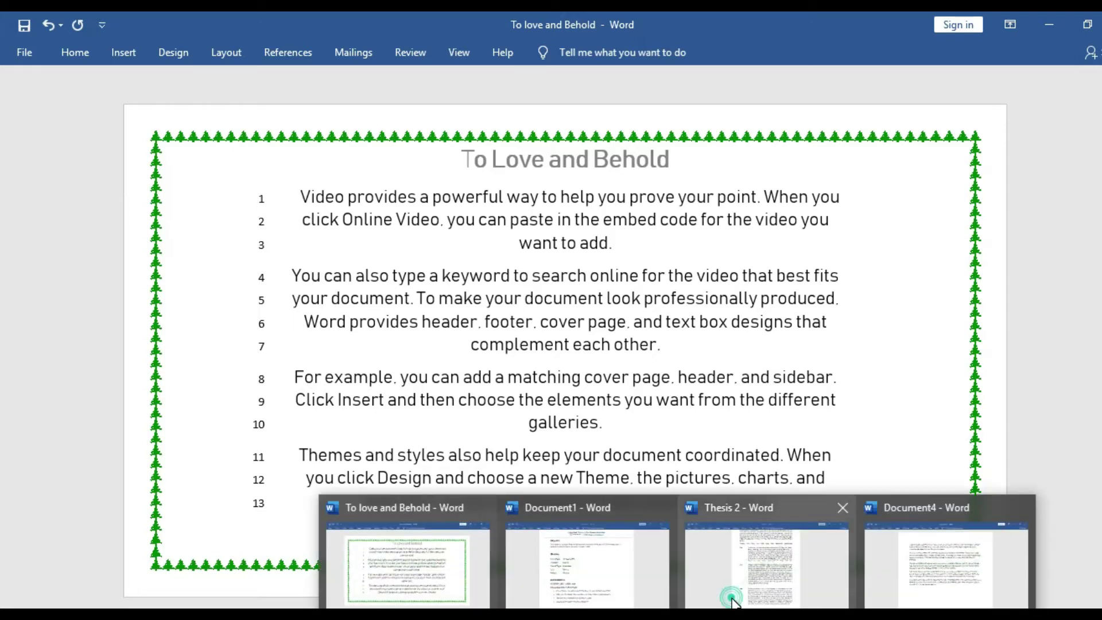
{"action": "left_click", "coordinate": [733, 598]}
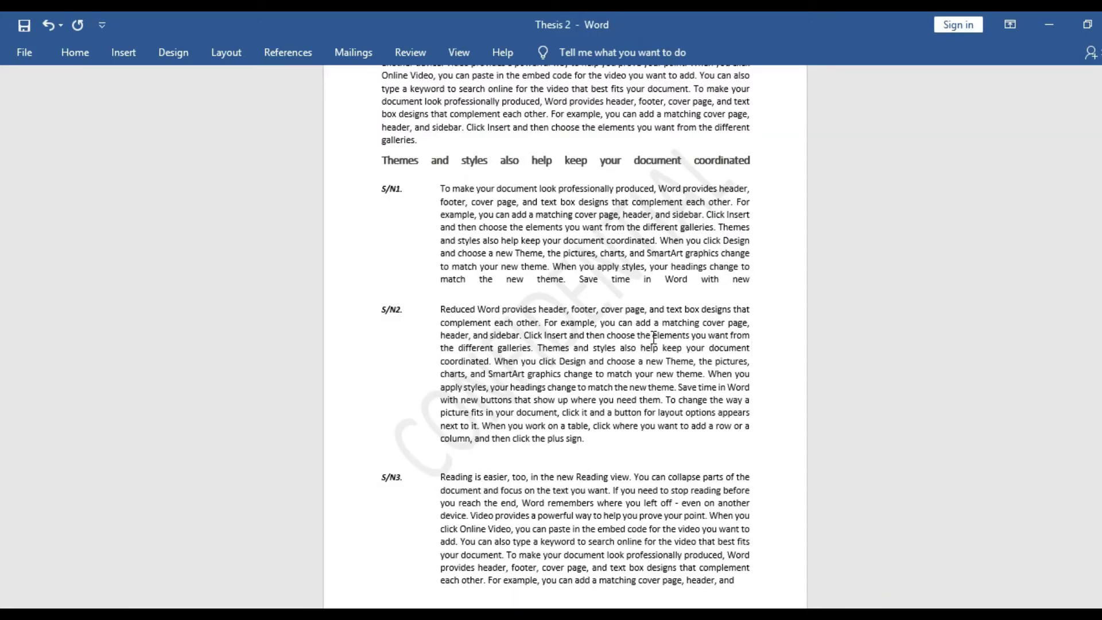
{"action": "scroll", "coordinate": [3, 216], "scroll_direction": "up", "scroll_amount": 1}
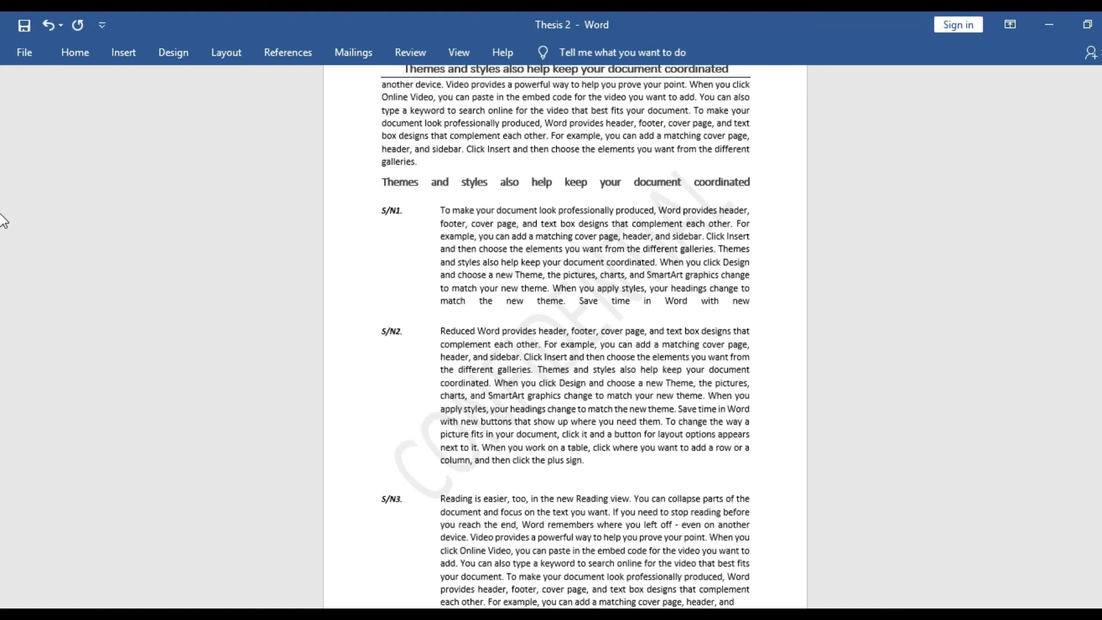
{"action": "scroll", "coordinate": [3, 214], "scroll_direction": "up", "scroll_amount": 1}
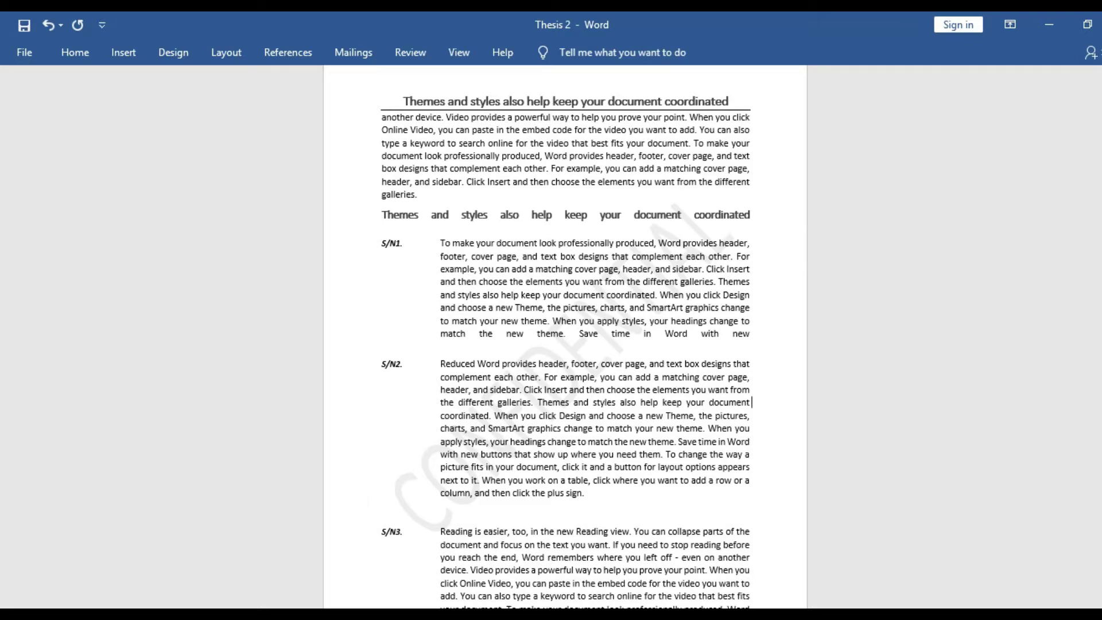
{"action": "mouse_move", "coordinate": [677, 615]}
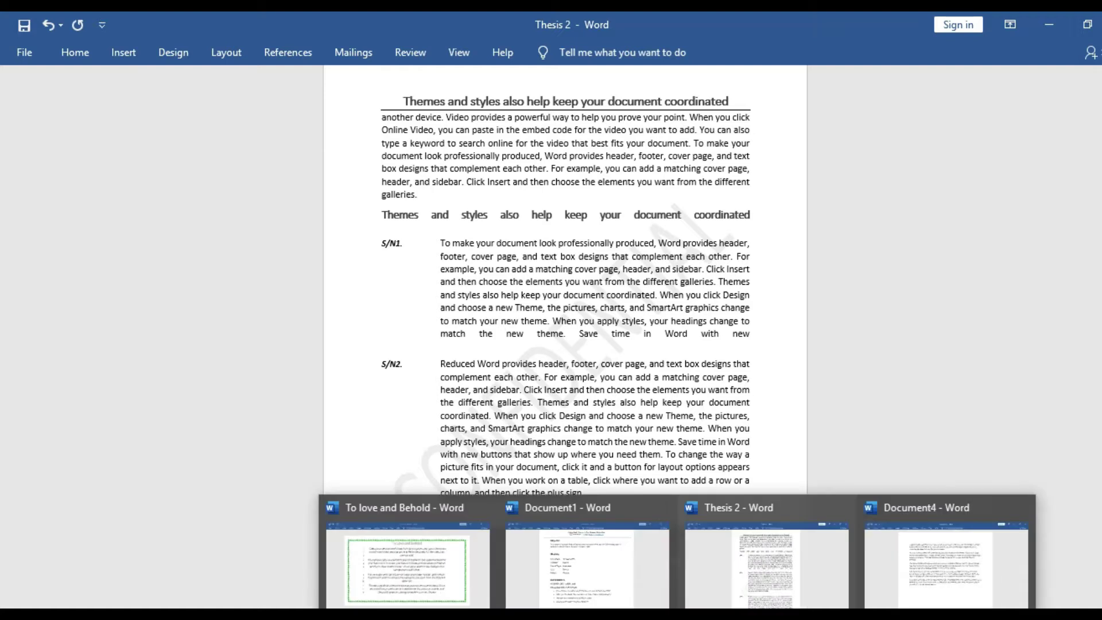
{"action": "left_click", "coordinate": [714, 576]}
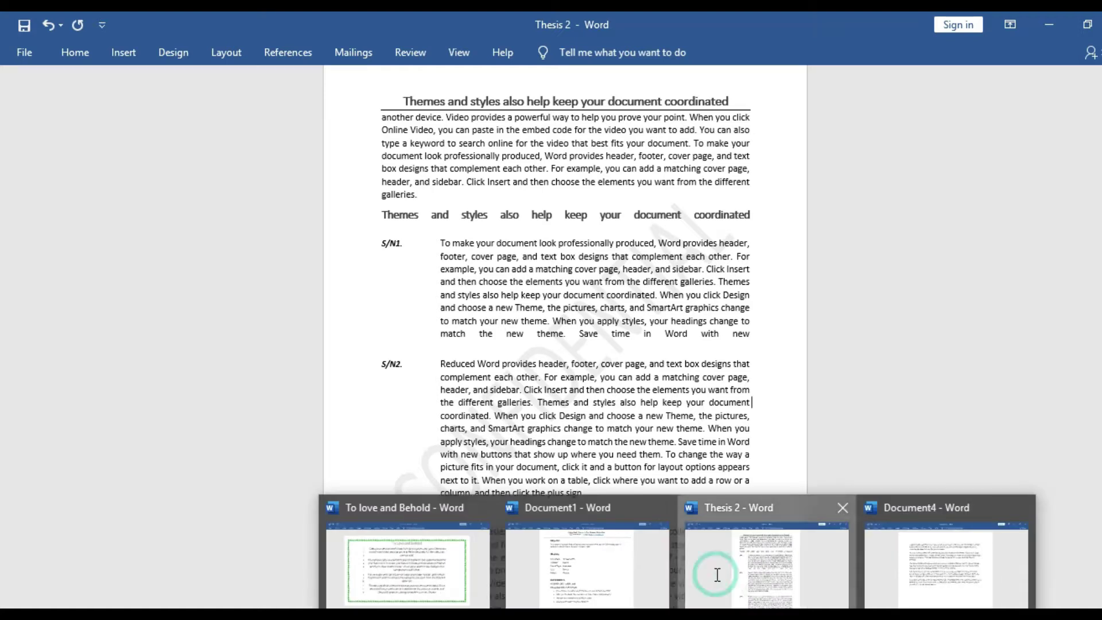
Create a new blank document
{"action": "left_click", "coordinate": [69, 52]}
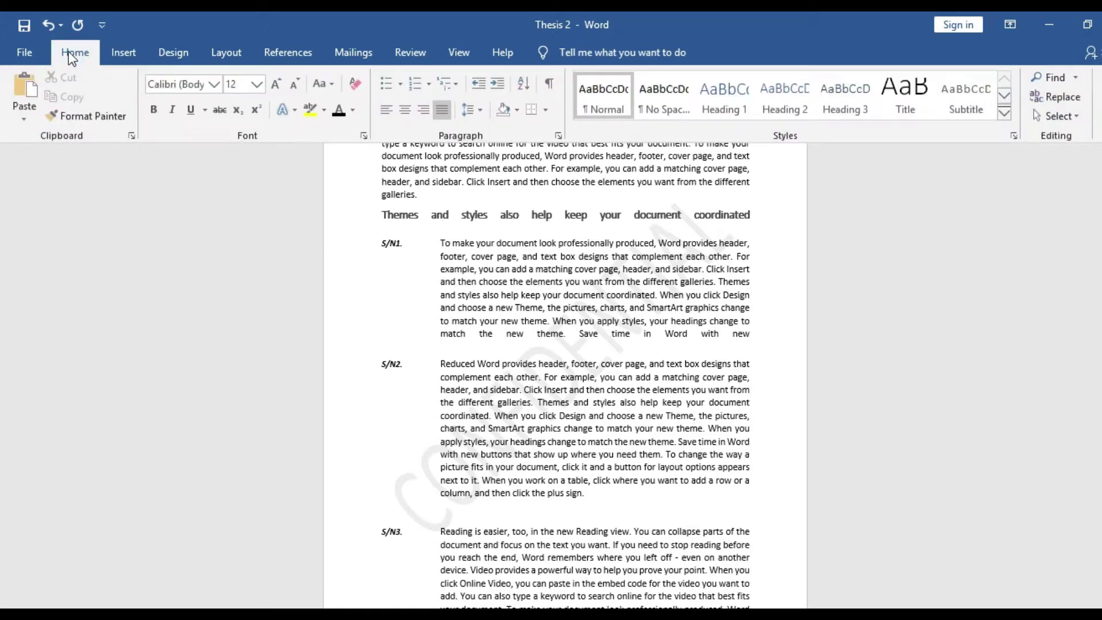
{"action": "left_click", "coordinate": [25, 55]}
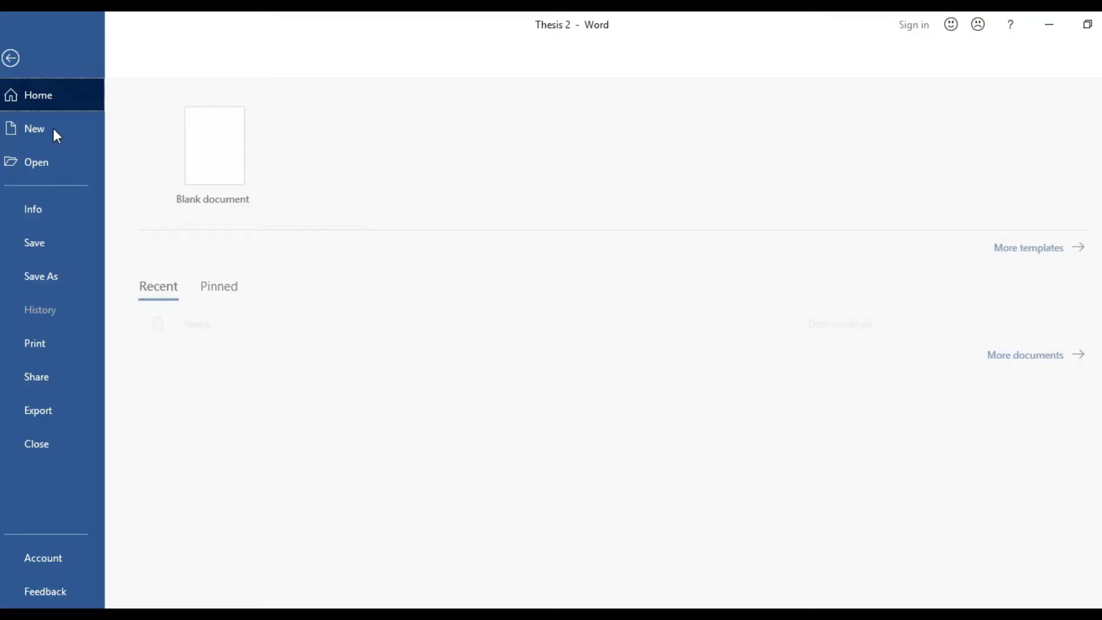
{"action": "left_click", "coordinate": [171, 138]}
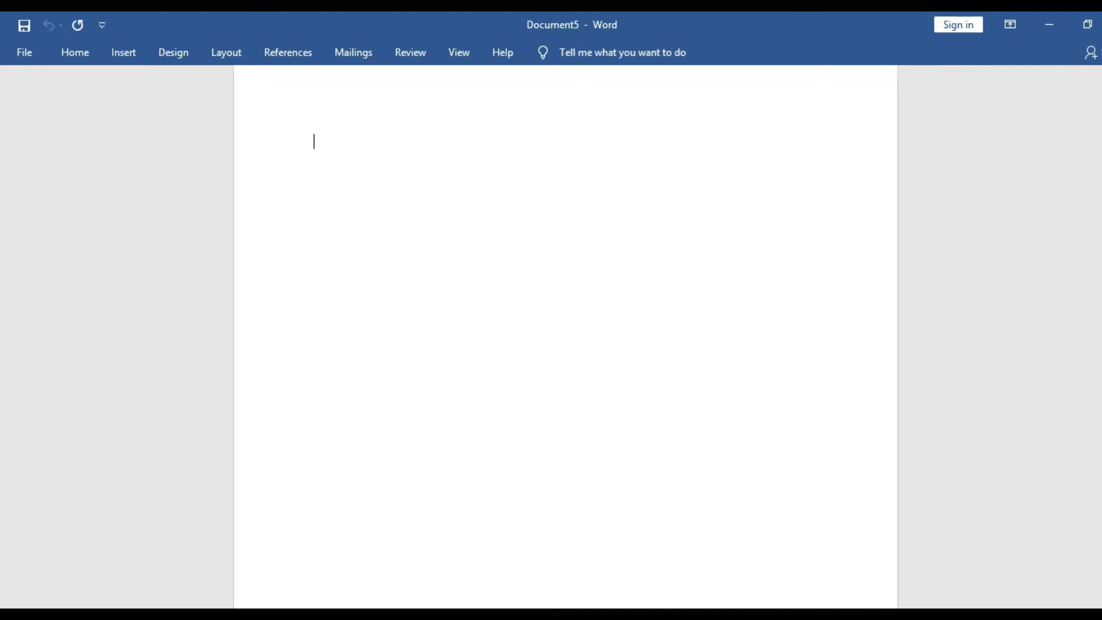
Switch back to the Thesis 2 document and find the page's underlined heading and opening paragraph
{"action": "mouse_move", "coordinate": [674, 612]}
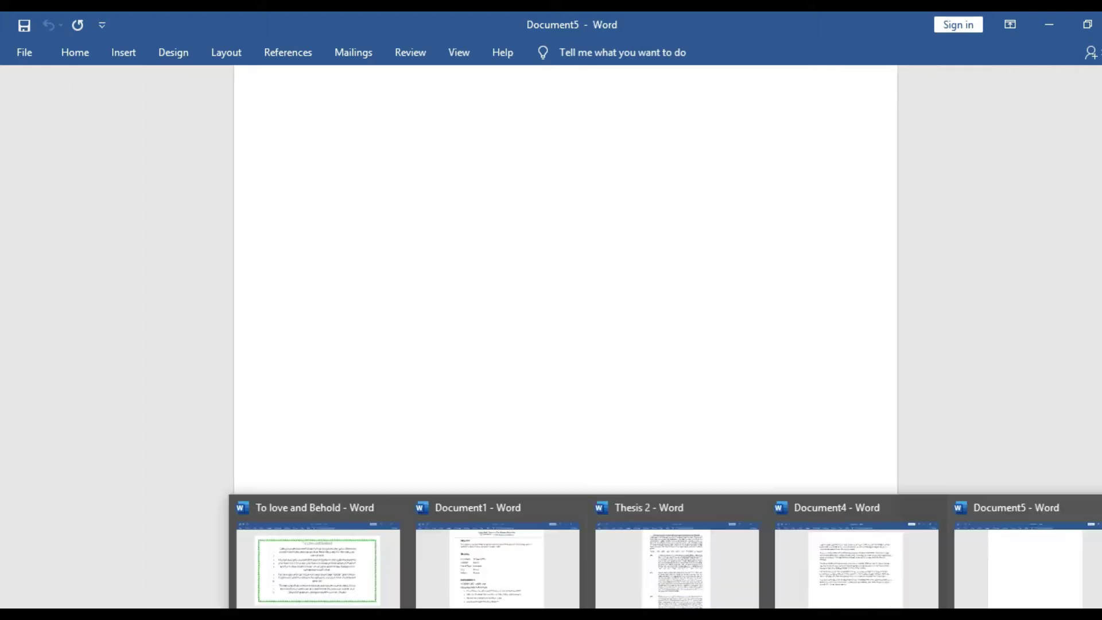
{"action": "left_click", "coordinate": [676, 560]}
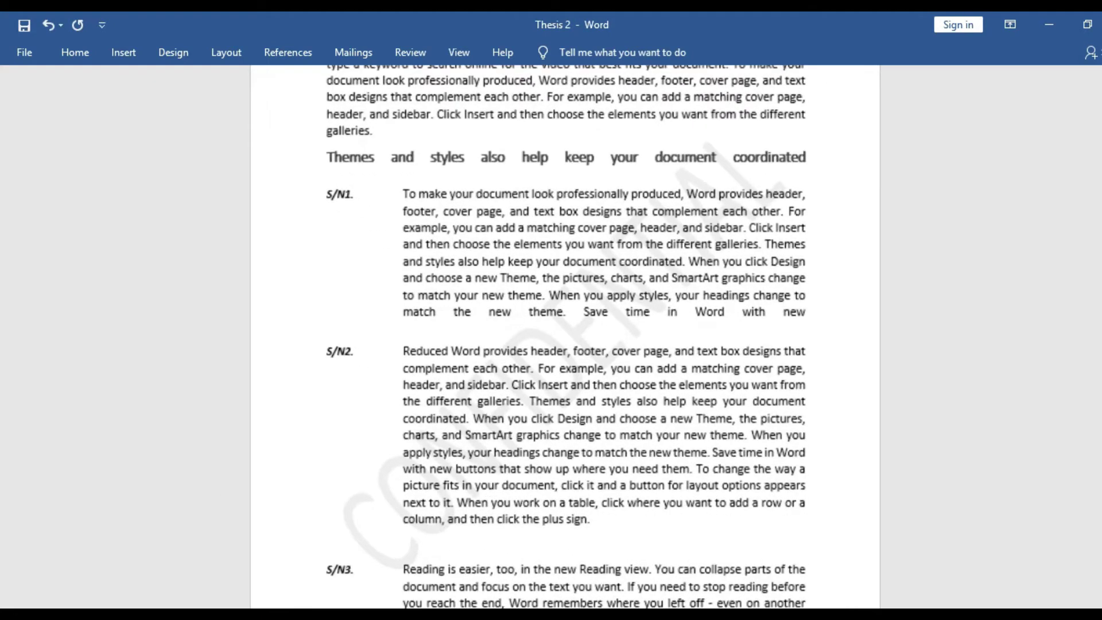
{"action": "scroll", "coordinate": [565, 344], "scroll_direction": "up", "scroll_amount": 3}
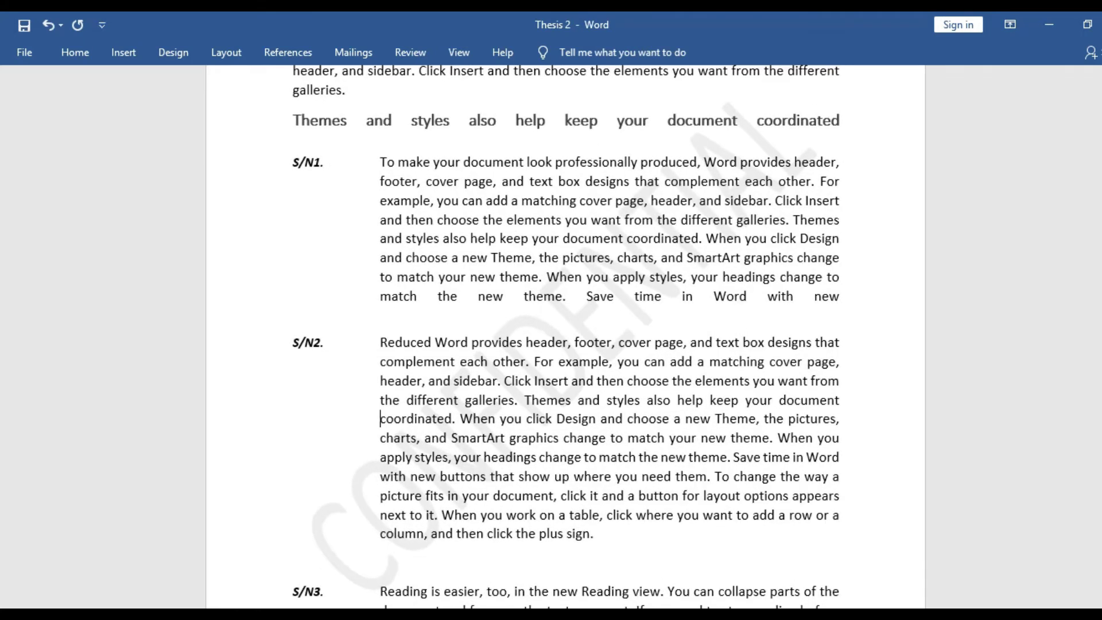
{"action": "scroll", "coordinate": [565, 344], "scroll_direction": "down", "scroll_amount": 1}
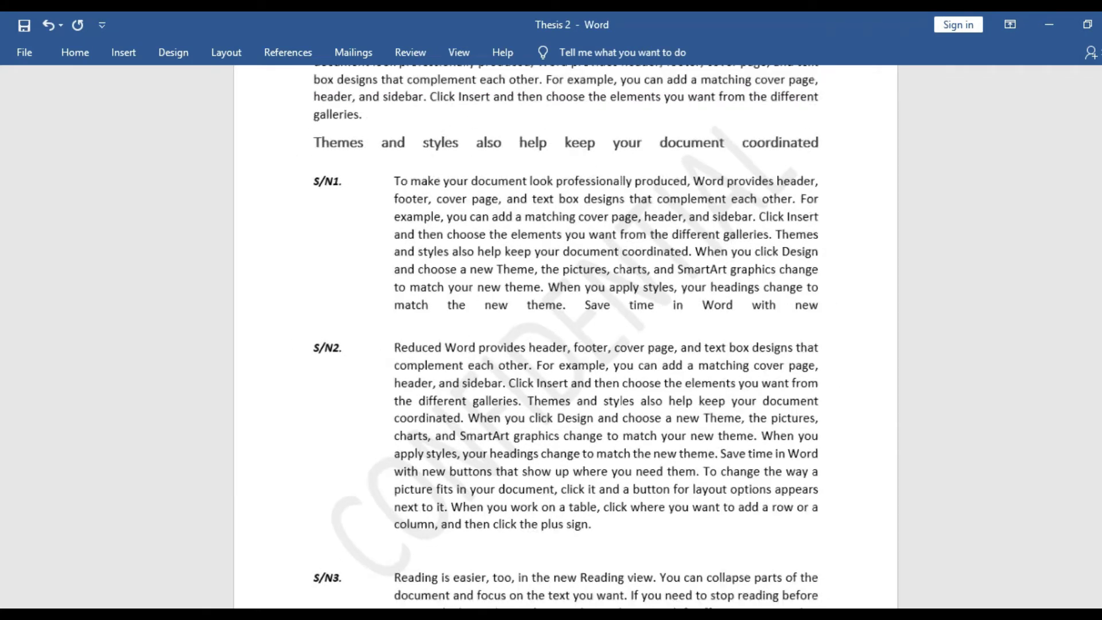
{"action": "scroll", "coordinate": [565, 344], "scroll_direction": "down", "scroll_amount": 1}
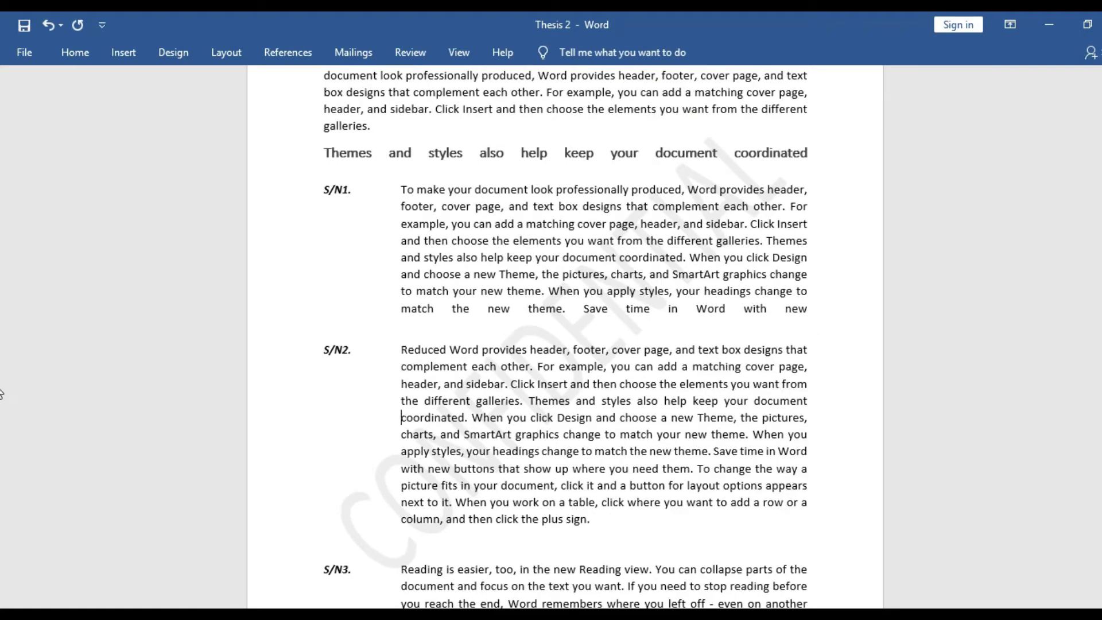
{"action": "scroll", "coordinate": [1, 413], "scroll_direction": "up", "scroll_amount": 4}
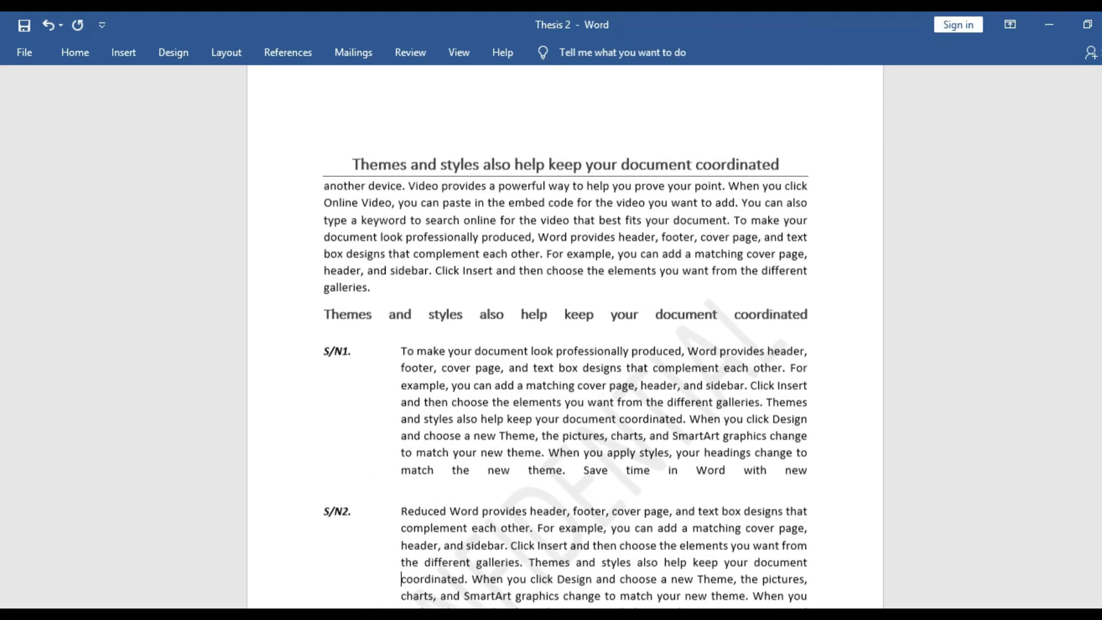
{"action": "scroll", "coordinate": [469, 259], "scroll_direction": "down", "scroll_amount": 2}
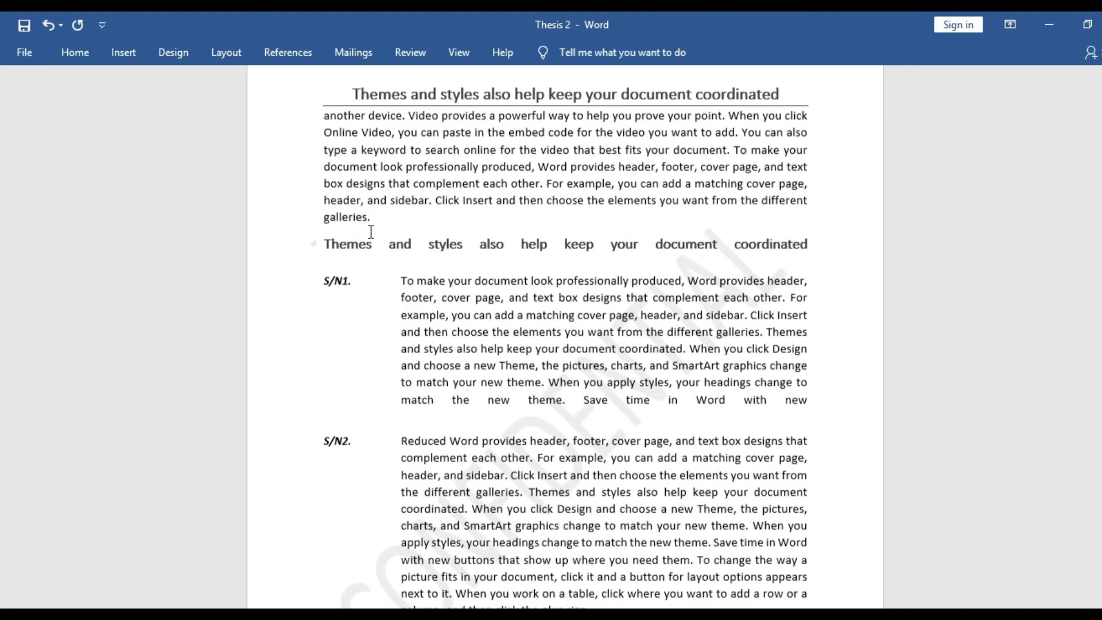
Copy the underlined heading, the paragraph below it and the entire "Themes and styles also help keep your document coordinated" subheading above S/N1
{"action": "left_click_drag", "start_coordinate": [333, 94], "coordinate": [599, 236]}
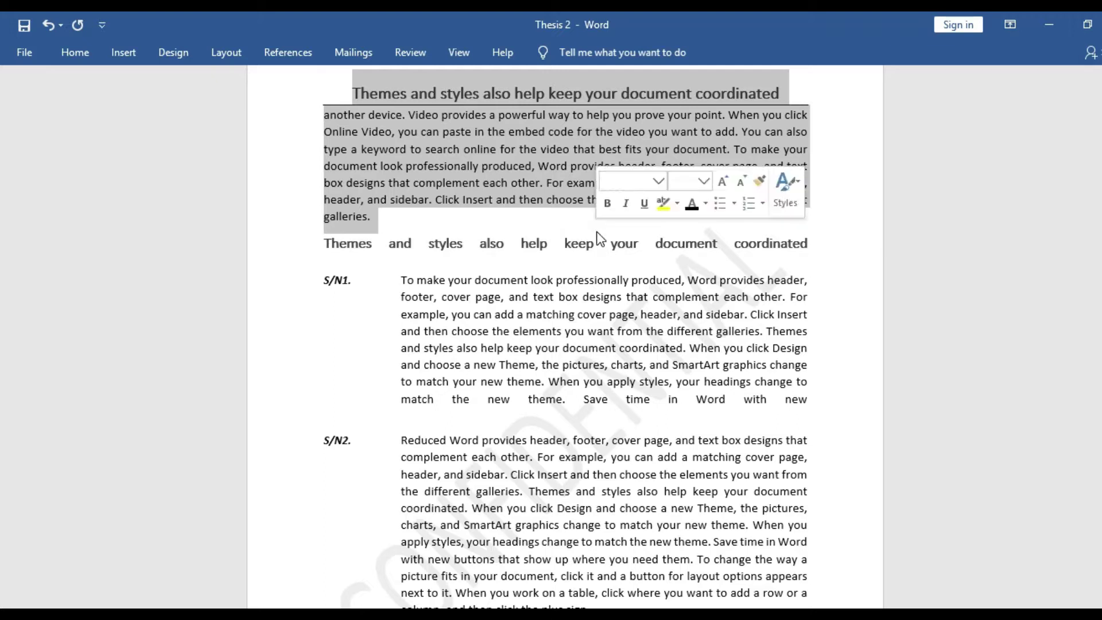
{"action": "left_click", "coordinate": [334, 104]}
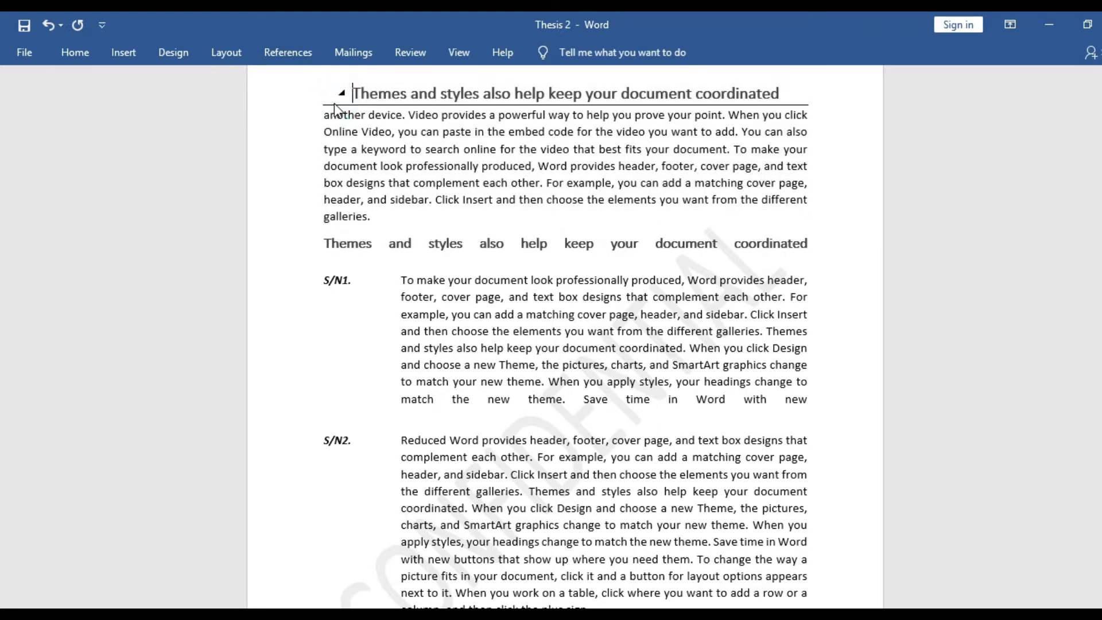
{"action": "left_click_drag", "start_coordinate": [320, 92], "coordinate": [773, 256]}
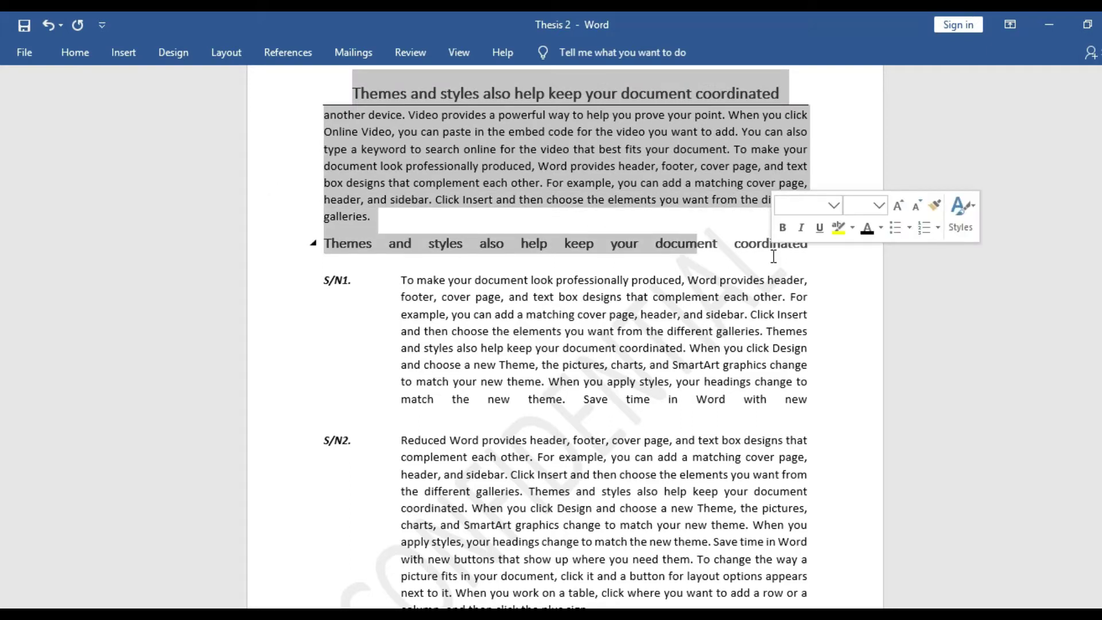
{"action": "key", "text": "shift+Right"}
{"action": "key", "text": "shift+Right"}
{"action": "key", "text": "shift+Right"}
{"action": "key", "text": "shift+Right"}
{"action": "key", "text": "shift+Right"}
{"action": "key", "text": "shift+Right"}
{"action": "key", "text": "shift+Right"}
{"action": "key", "text": "shift+Right"}
{"action": "key", "text": "shift+Right"}
{"action": "key", "text": "shift+Right"}
{"action": "key", "text": "shift+Right"}
{"action": "key", "text": "shift+Right"}
{"action": "key", "text": "shift+Right"}
{"action": "key", "text": "shift+Right"}
{"action": "key", "text": "shift+Right"}
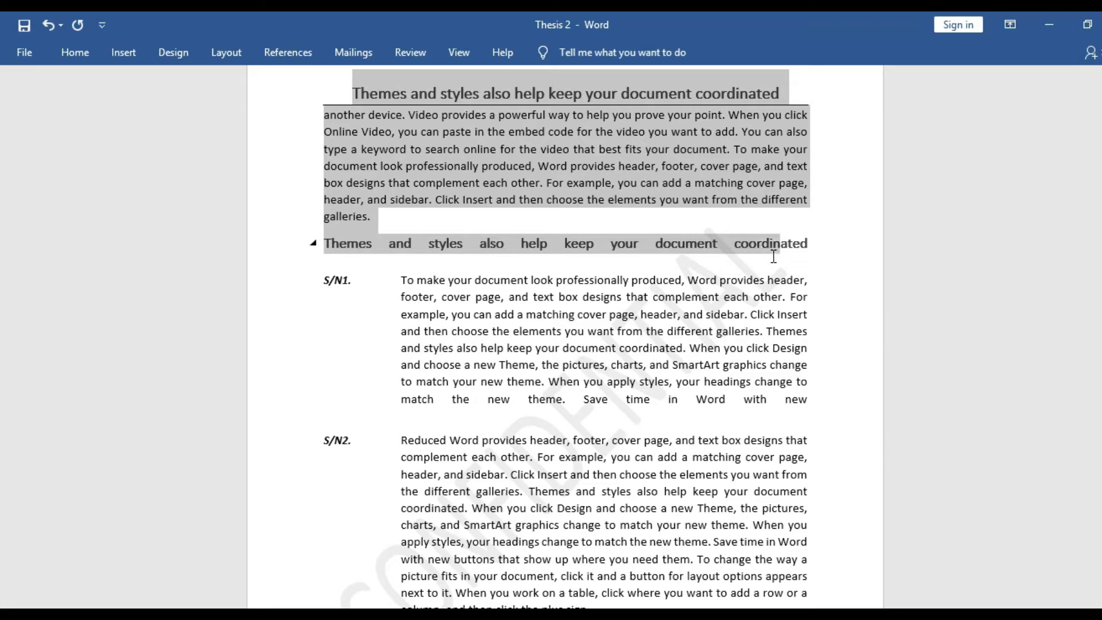
{"action": "key", "text": "shift+Right"}
{"action": "key", "text": "shift+Right"}
{"action": "key", "text": "shift+Right"}
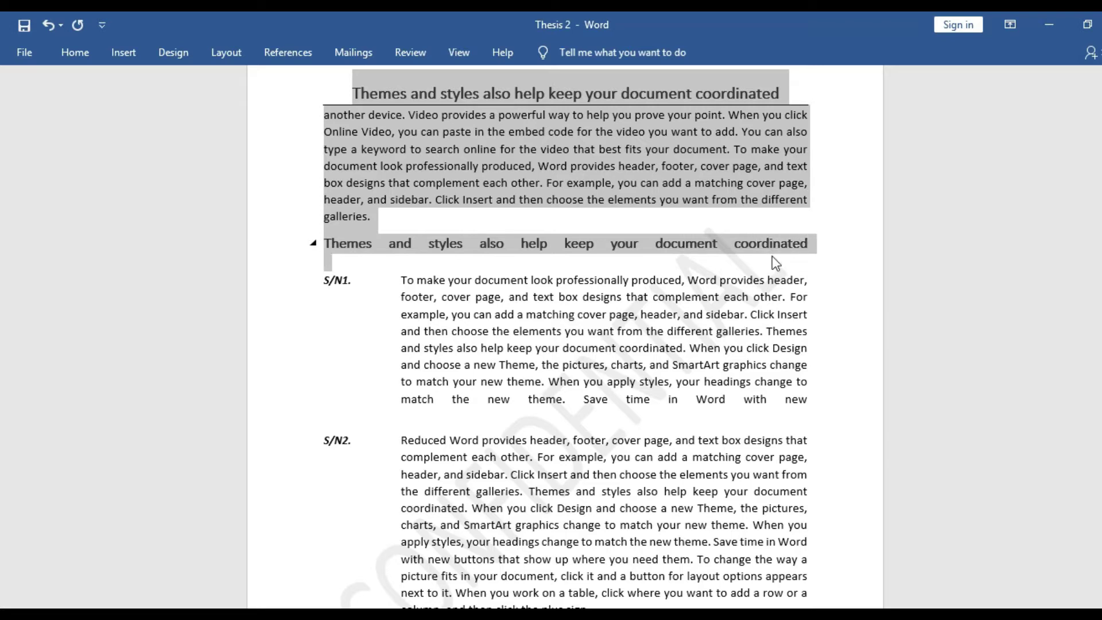
{"action": "right_click", "coordinate": [703, 198]}
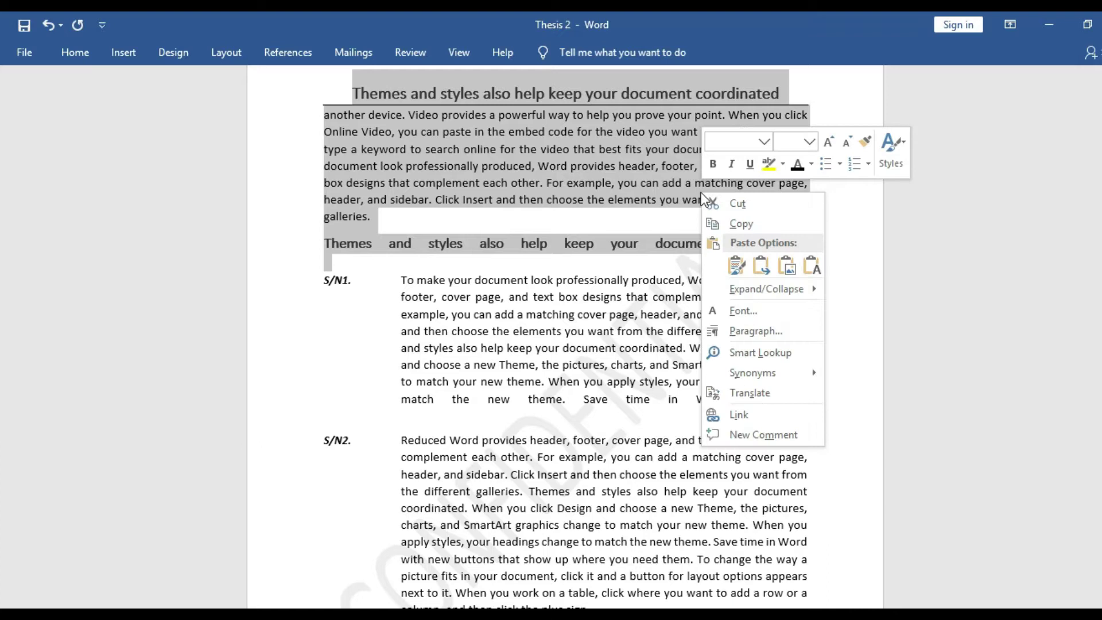
{"action": "left_click", "coordinate": [741, 224]}
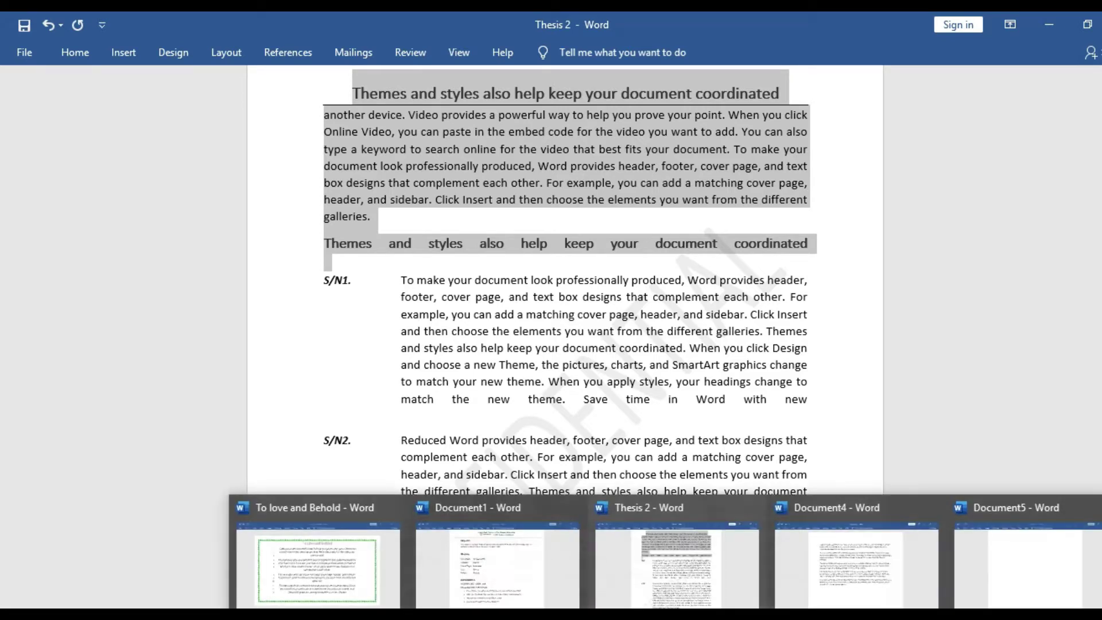
In Document4, add four blank lines above the first "Video provides" paragraph and paste the copied text there
{"action": "left_click", "coordinate": [857, 591]}
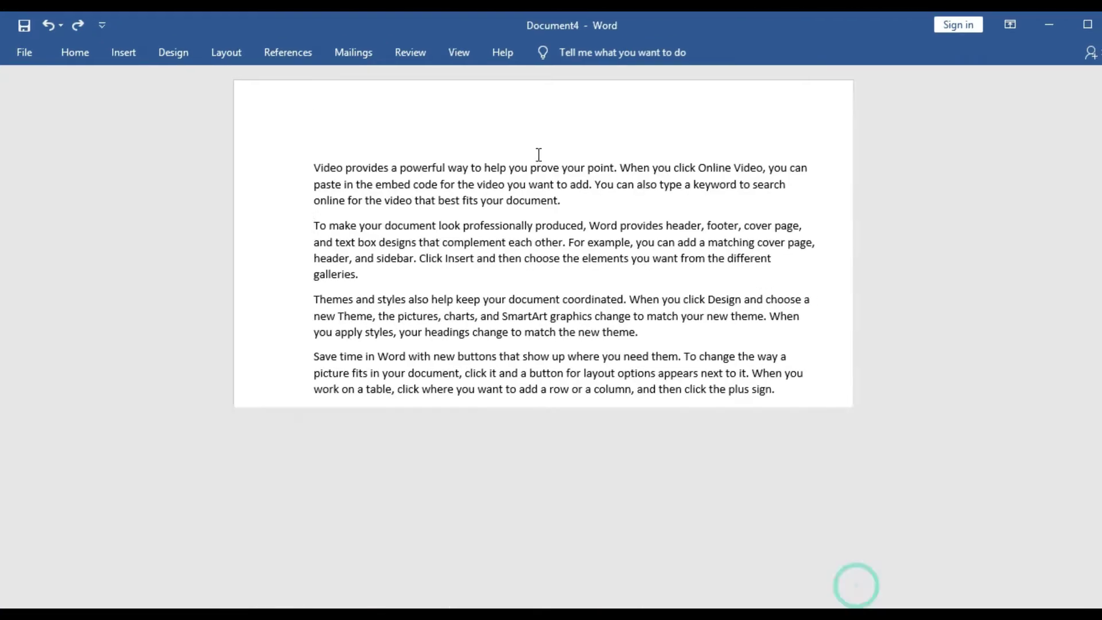
{"action": "left_click", "coordinate": [312, 166]}
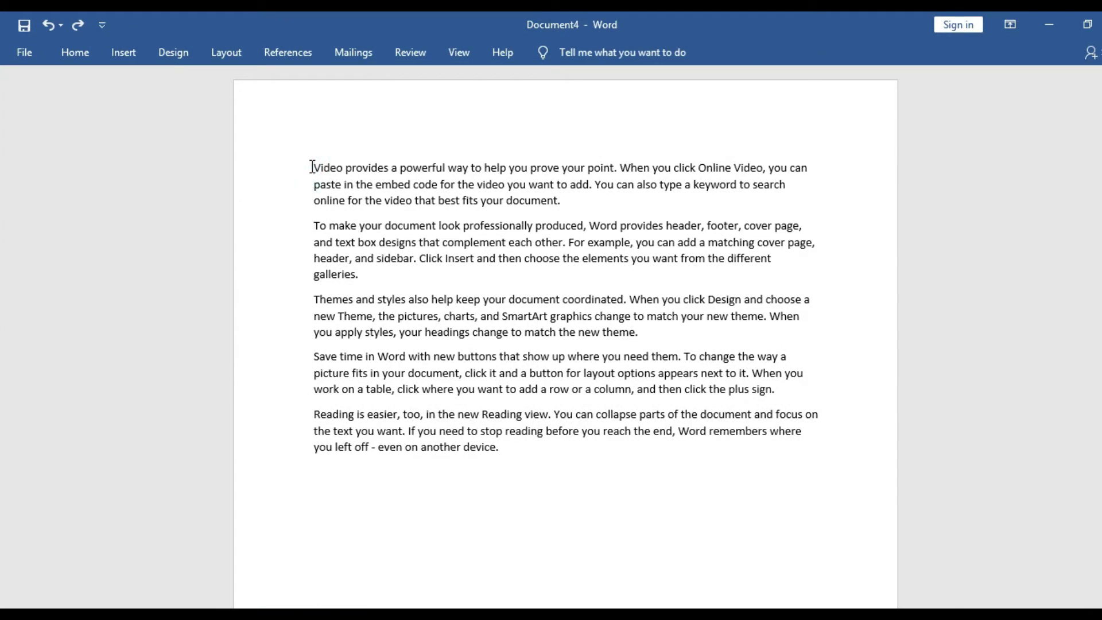
{"action": "key", "text": "Return"}
{"action": "key", "text": "Return"}
{"action": "key", "text": "Return"}
{"action": "key", "text": "Return"}
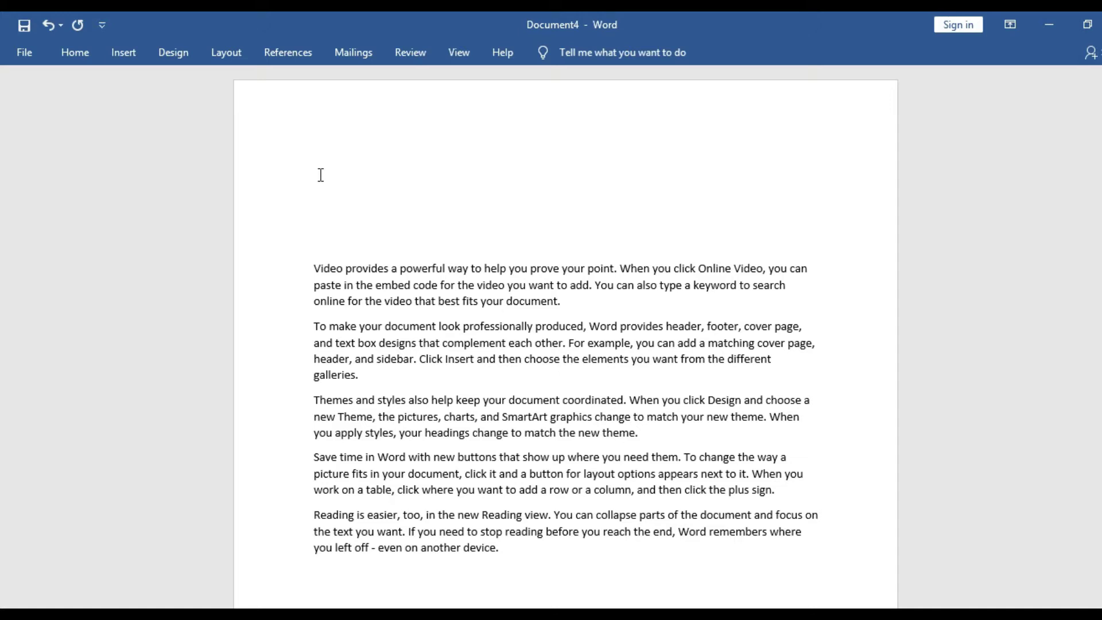
{"action": "key", "text": "ctrl+v"}
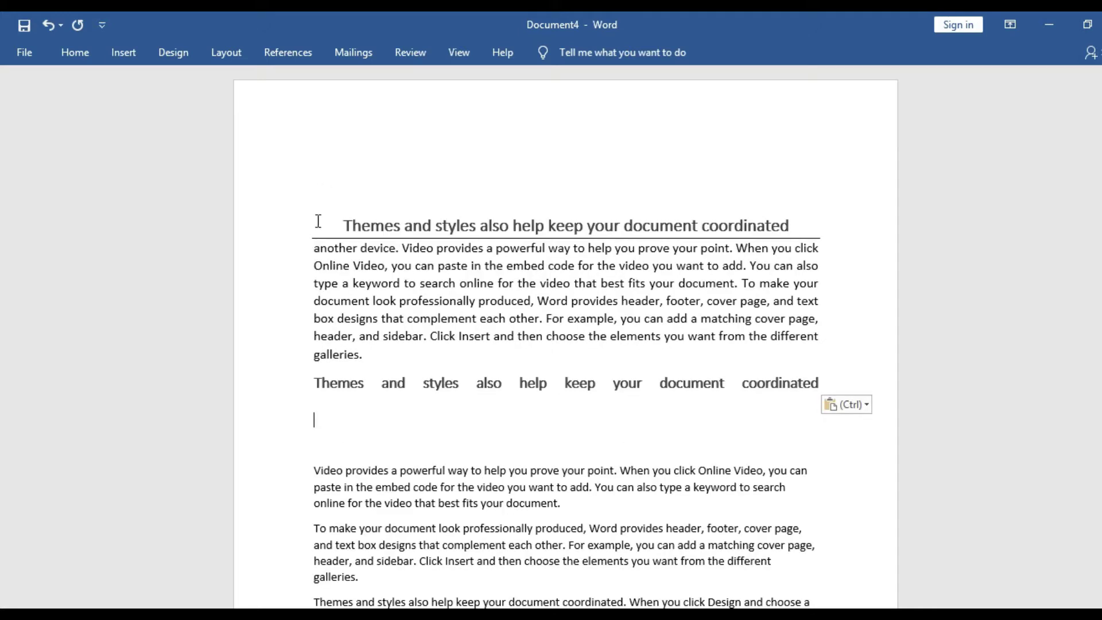
Remove one blank line above the pasted heading and two blank lines before the original first paragraph
{"action": "left_click", "coordinate": [314, 471]}
{"action": "left_click", "coordinate": [352, 186]}
{"action": "key", "text": "BackSpace"}
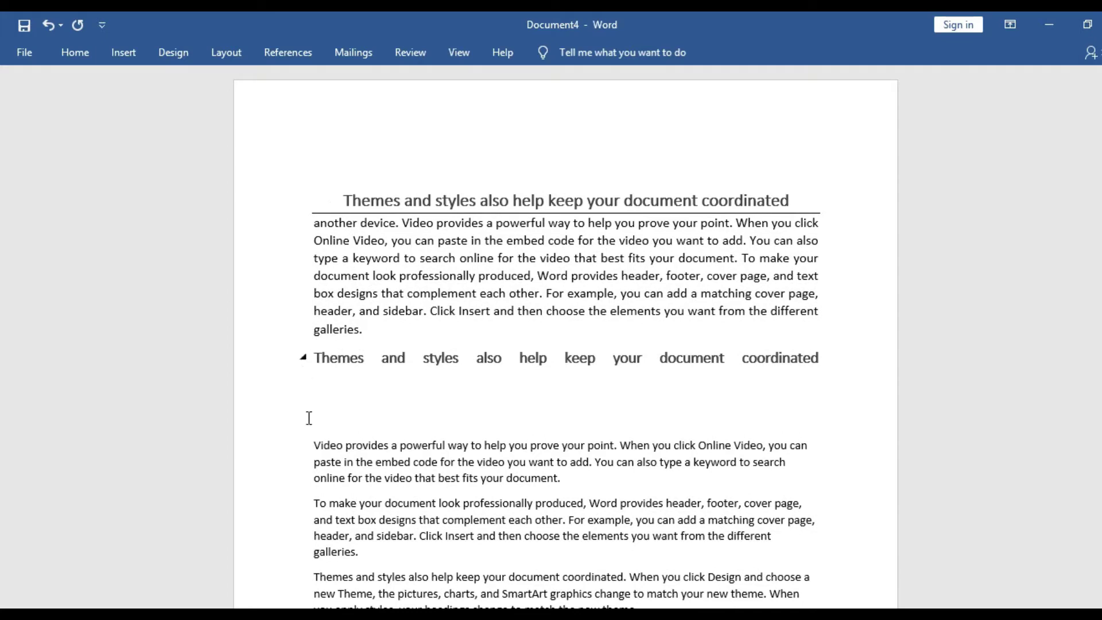
{"action": "left_click", "coordinate": [309, 443]}
{"action": "key", "text": "BackSpace"}
{"action": "key", "text": "BackSpace"}
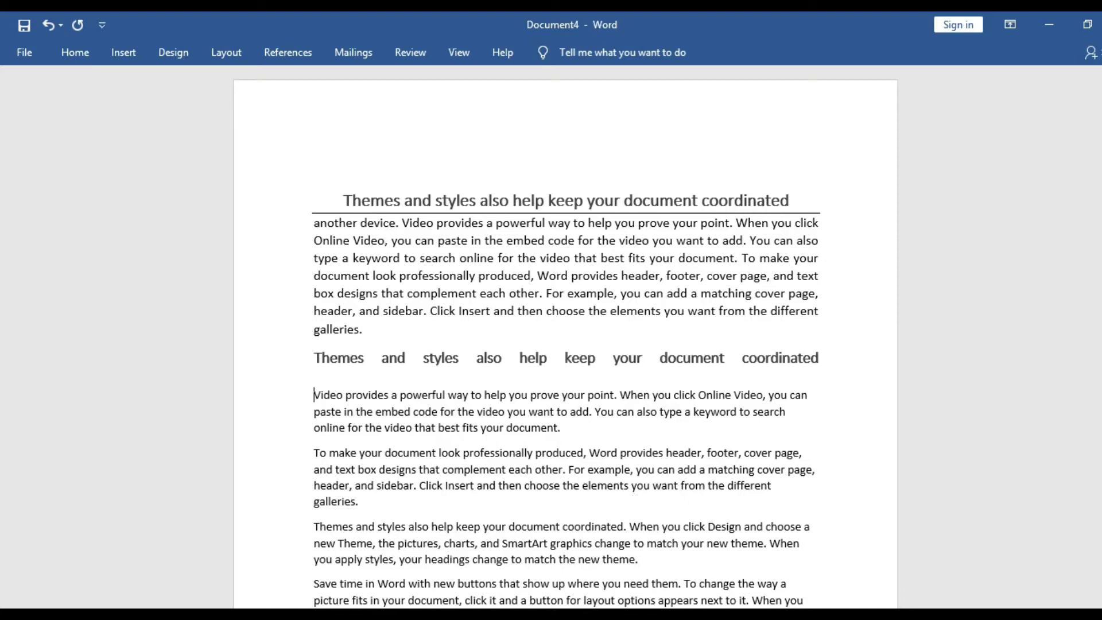
Check how the S/N1 and S/N2 paragraphs are laid out in Thesis 2 and return to Document4
{"action": "mouse_move", "coordinate": [677, 614]}
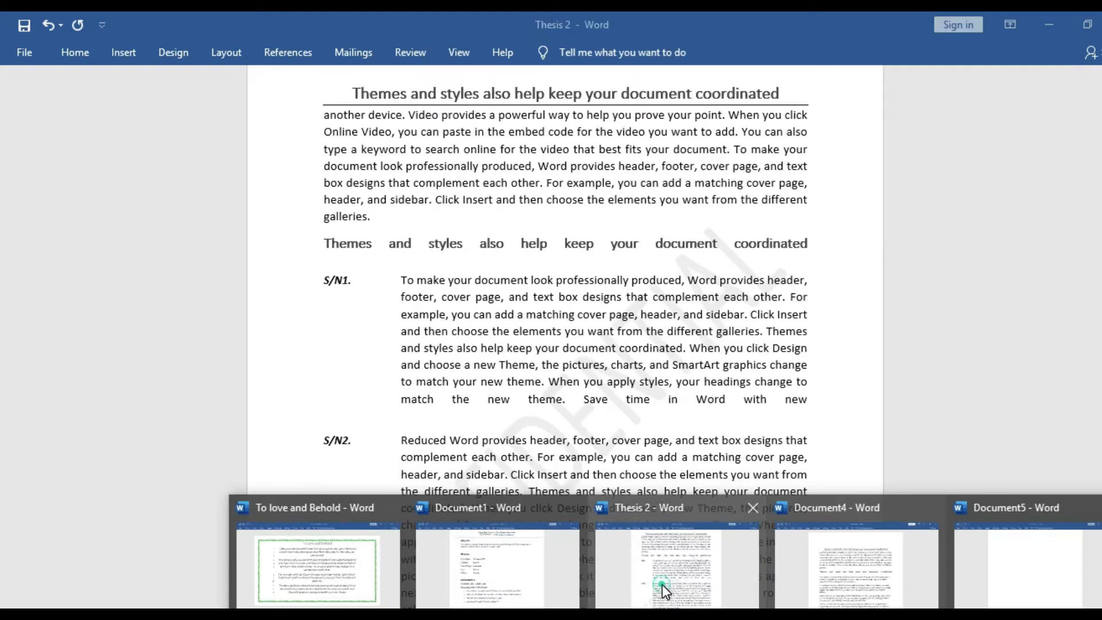
{"action": "left_click", "coordinate": [662, 584]}
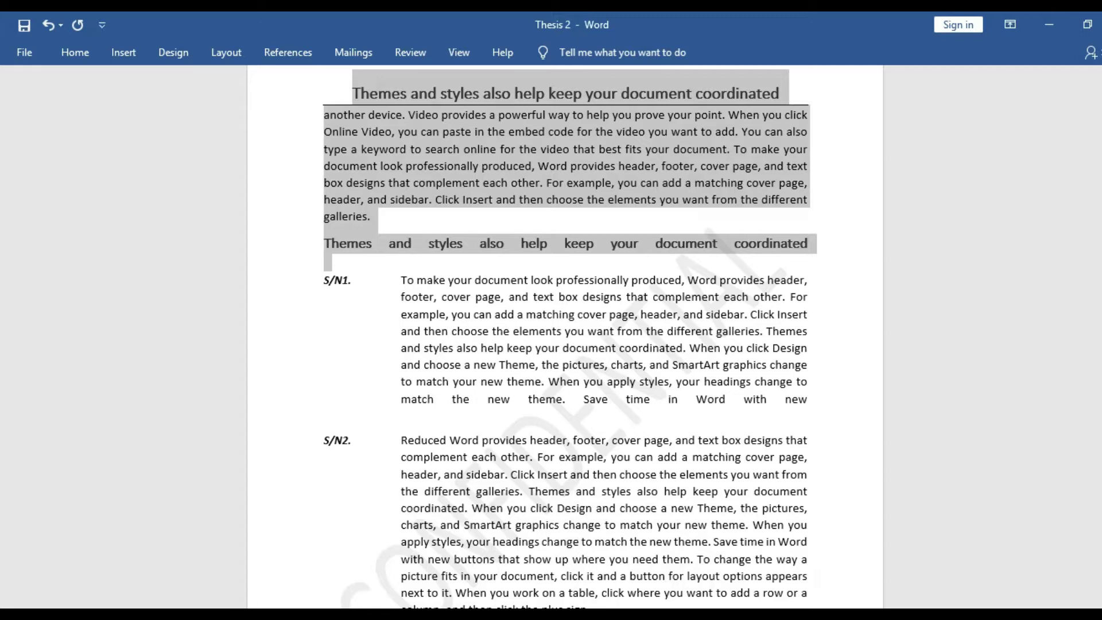
{"action": "mouse_move", "coordinate": [677, 615]}
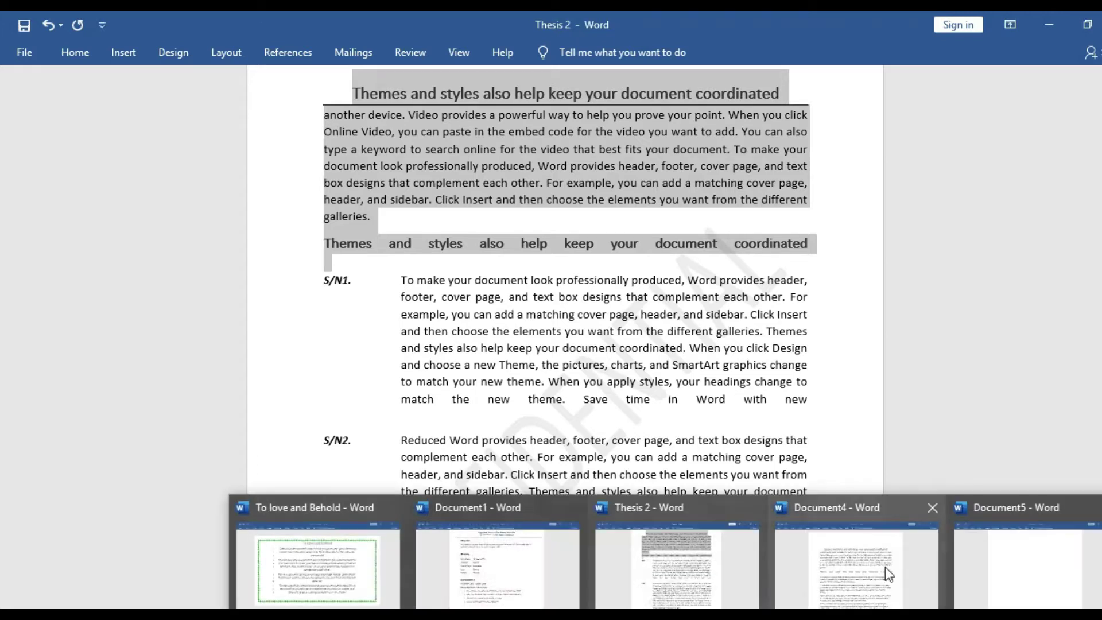
{"action": "left_click", "coordinate": [839, 569]}
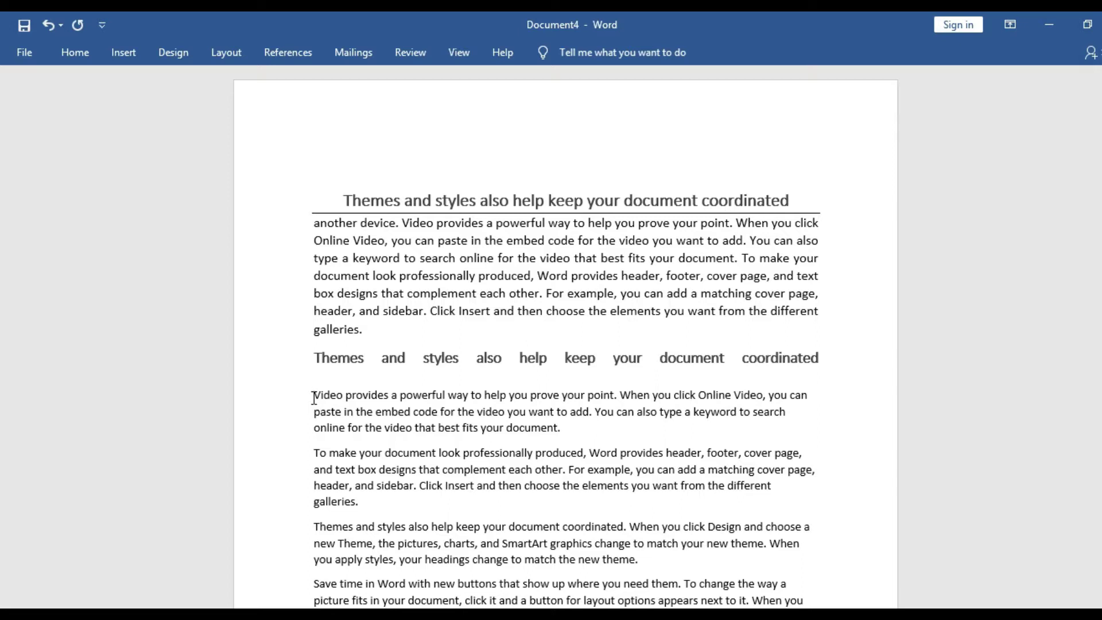
Label the first "Video provides" paragraph below the subheading S/N1, followed by two tab spaces
{"action": "type", "text": "S/"}
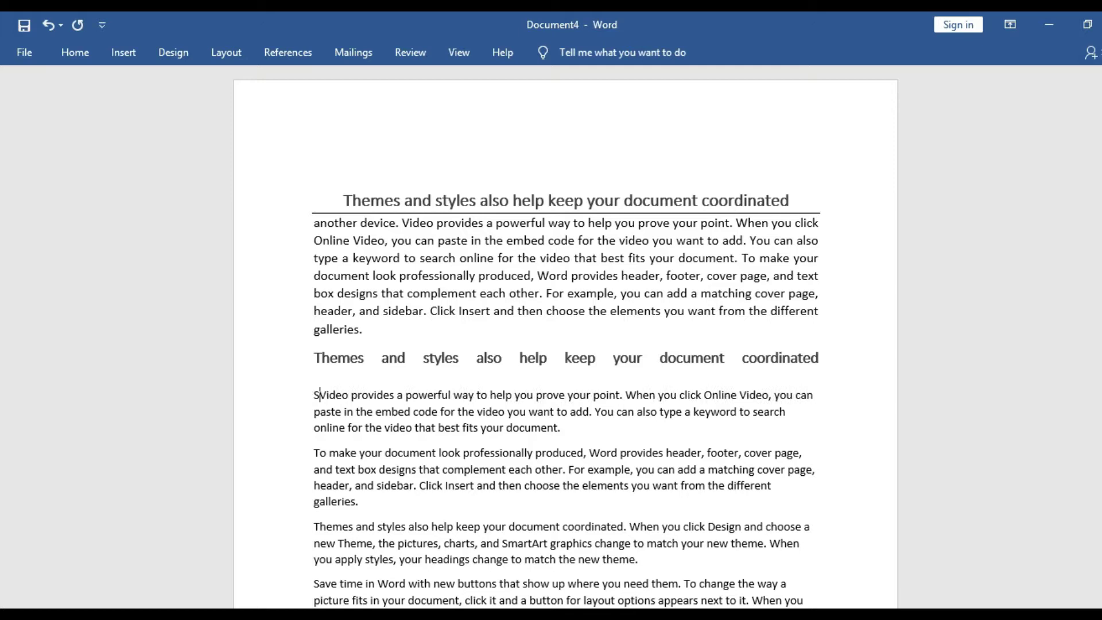
{"action": "type", "text": "N"}
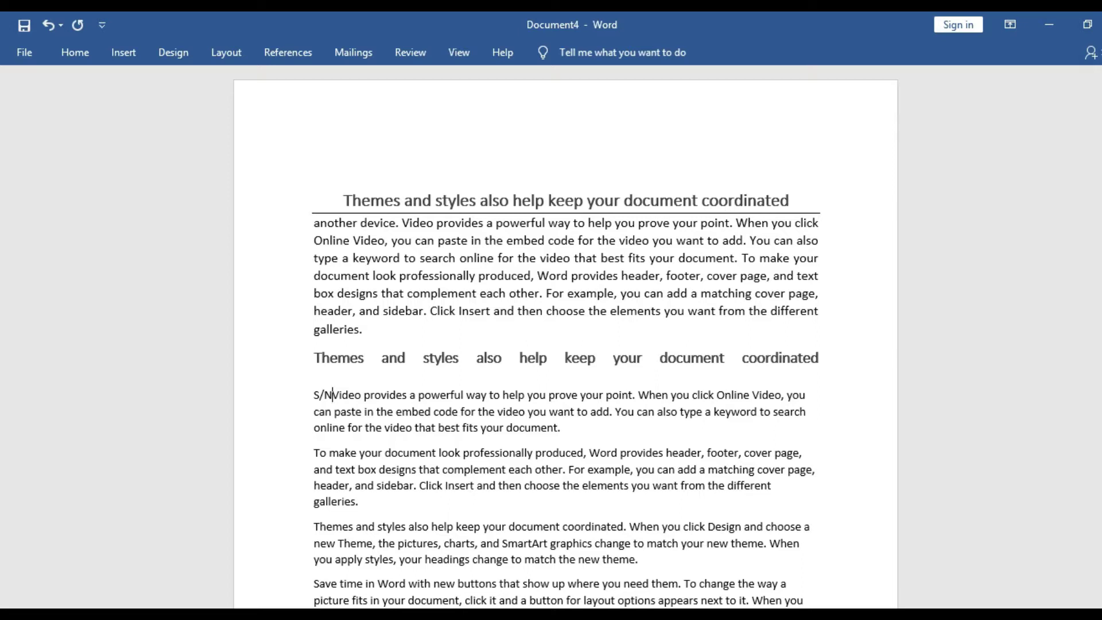
{"action": "type", "text": "1"}
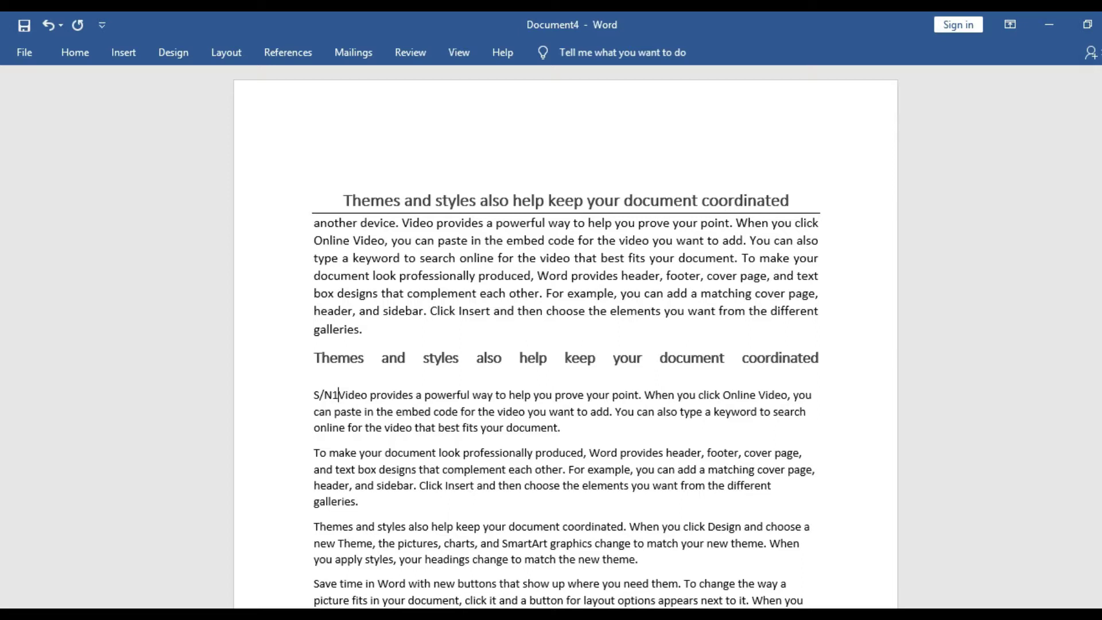
{"action": "key", "text": "Tab"}
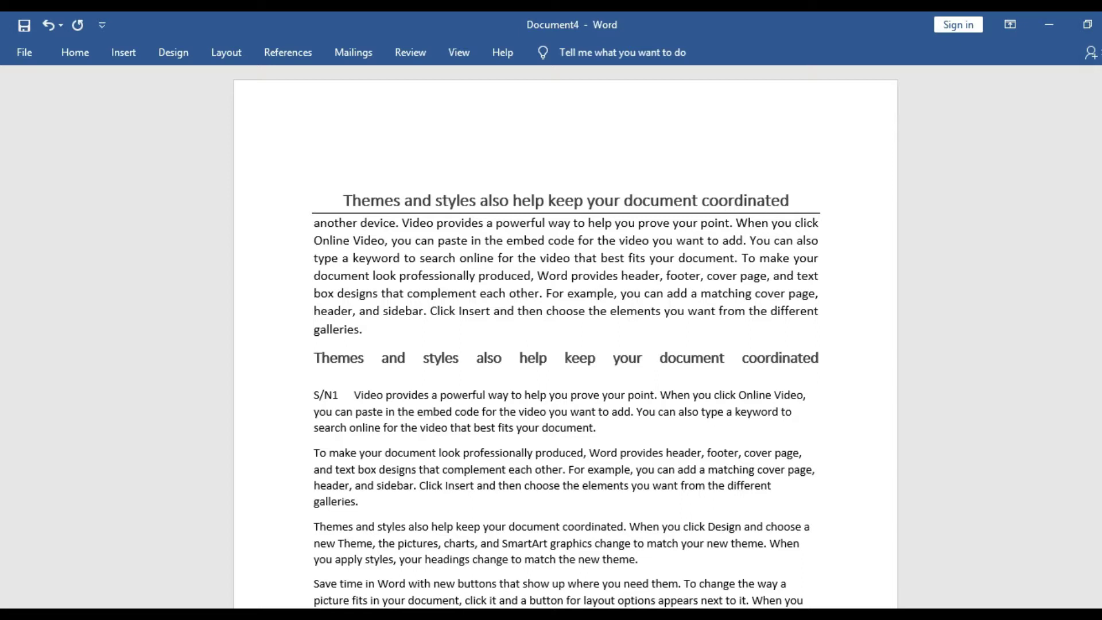
{"action": "key", "text": "Tab"}
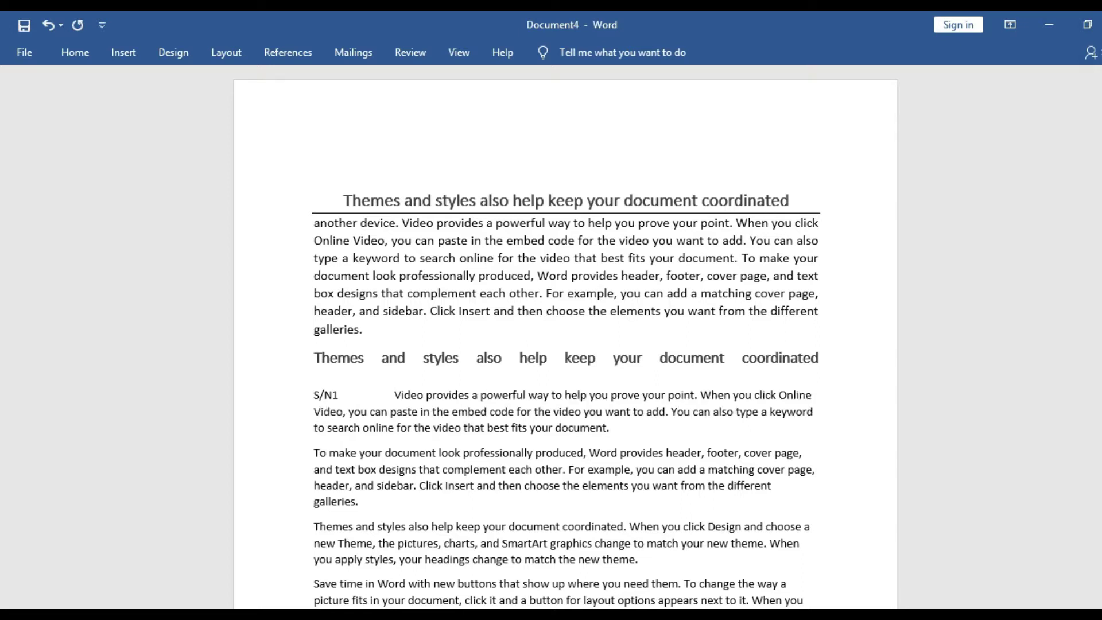
Indent the remaining lines of the S/N1 paragraph by two tab stops and remove the extra tab after its label
{"action": "left_click", "coordinate": [315, 411]}
{"action": "key", "text": "Tab"}
{"action": "key", "text": "Tab"}
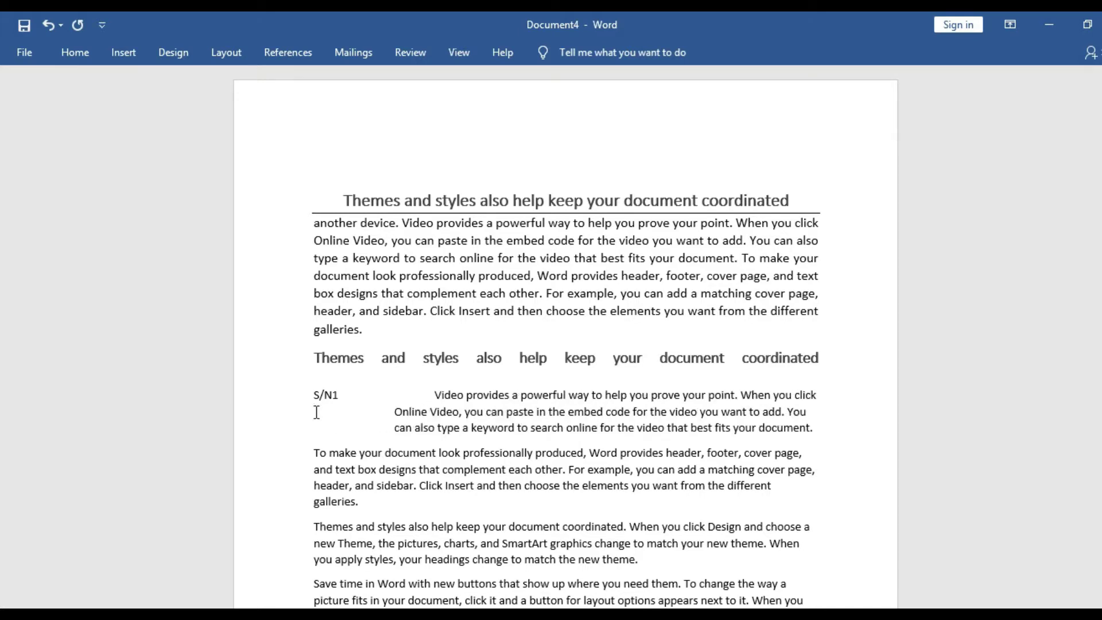
{"action": "left_click", "coordinate": [437, 396]}
{"action": "key", "text": "BackSpace"}
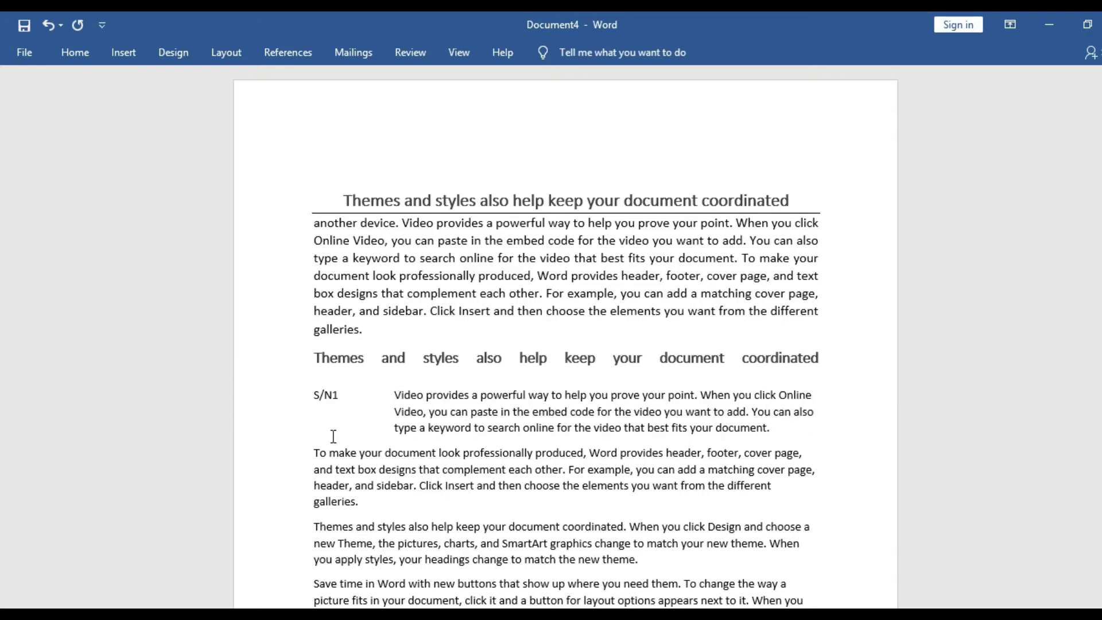
Label the "To make your document look professionally produced" paragraph S/N2, followed by two tab spaces
{"action": "left_click", "coordinate": [316, 452]}
{"action": "type", "text": "S"}
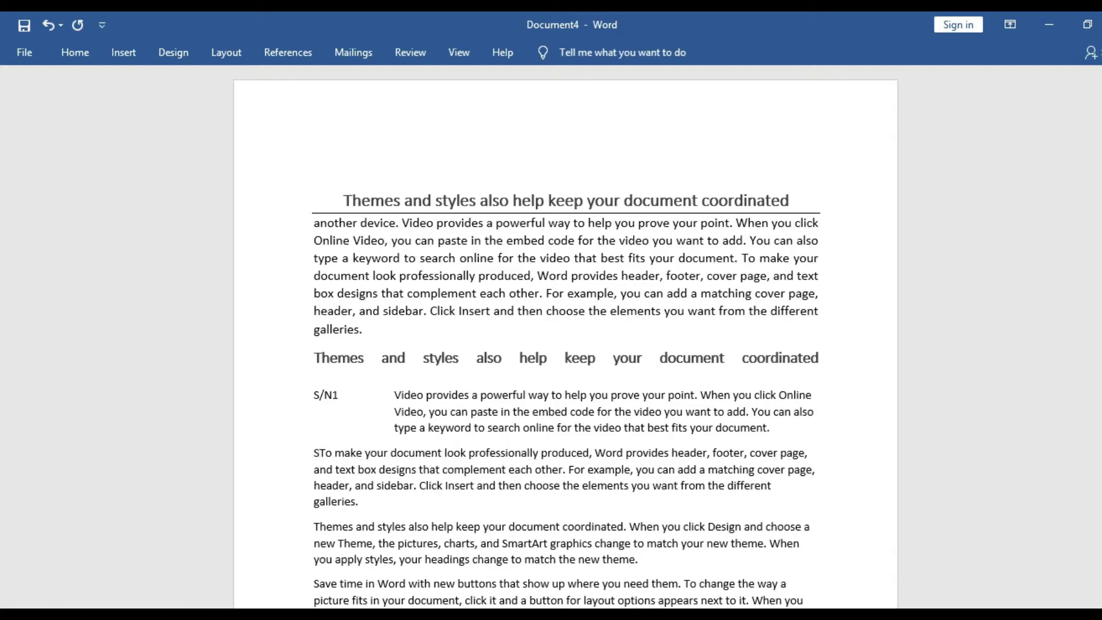
{"action": "type", "text": "/"}
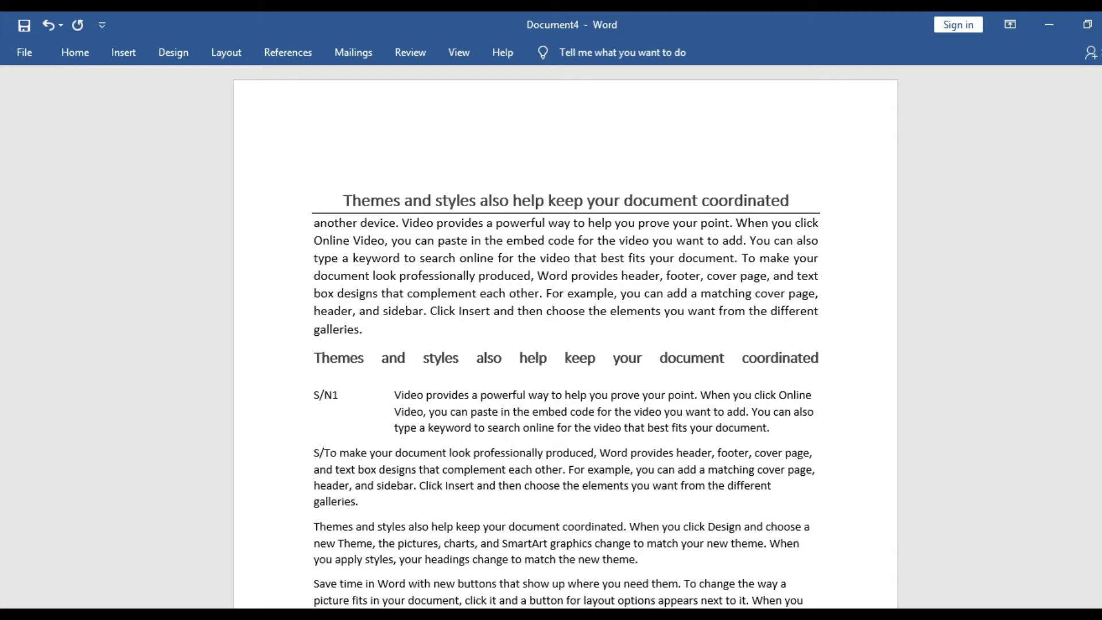
{"action": "type", "text": "N2"}
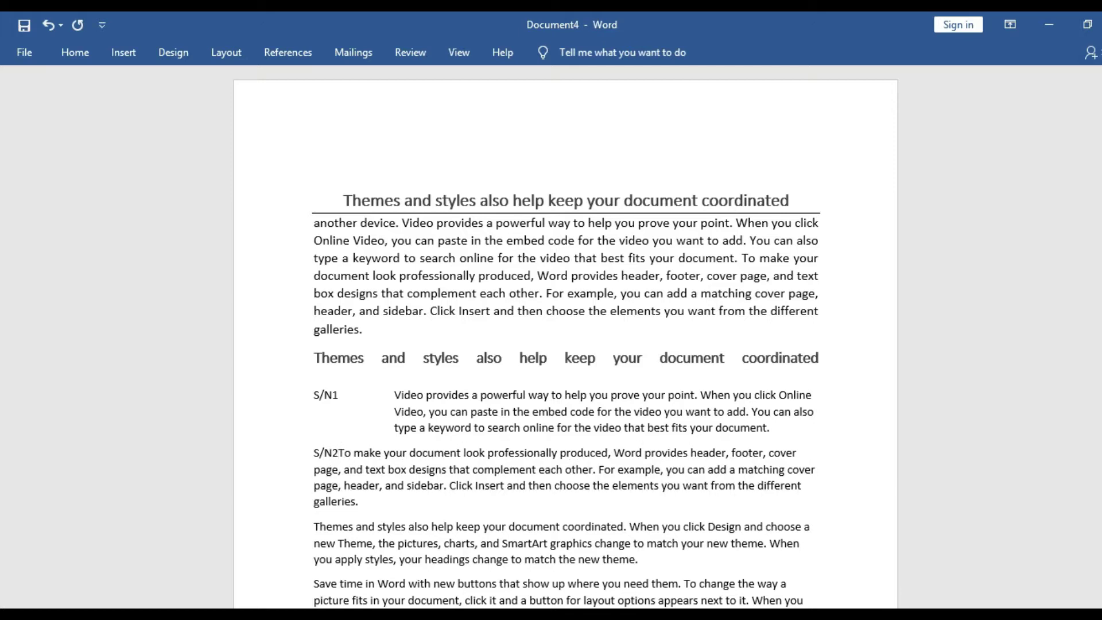
{"action": "key", "text": "Tab"}
{"action": "key", "text": "Tab"}
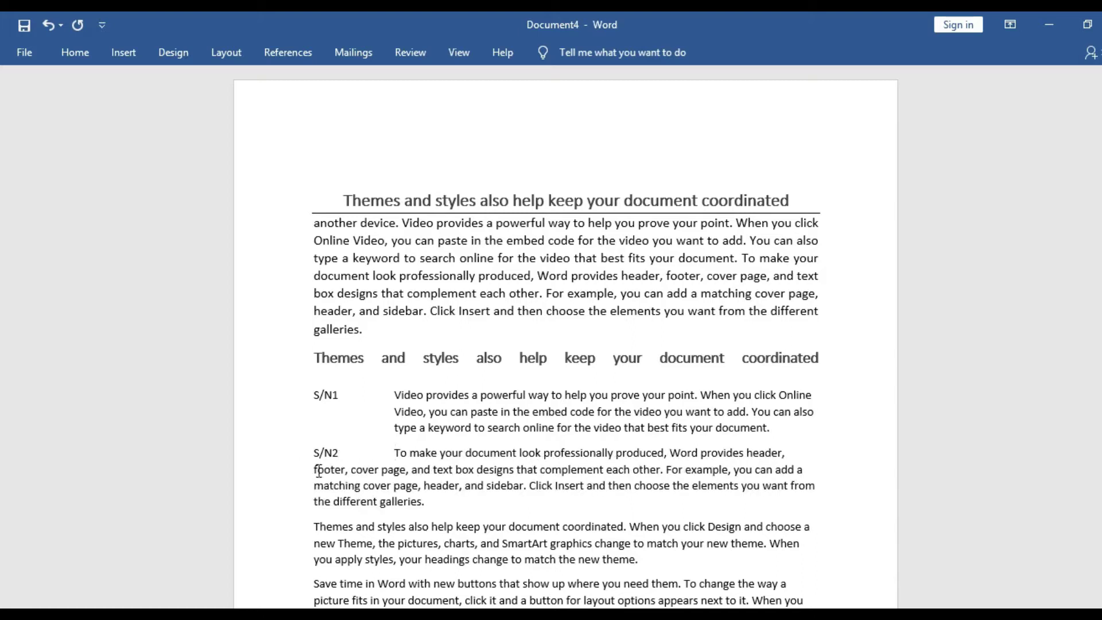
Indent the remaining lines of the S/N2 paragraph by two tab stops and align its first line with them
{"action": "left_click", "coordinate": [315, 474]}
{"action": "key", "text": "Tab"}
{"action": "key", "text": "Tab"}
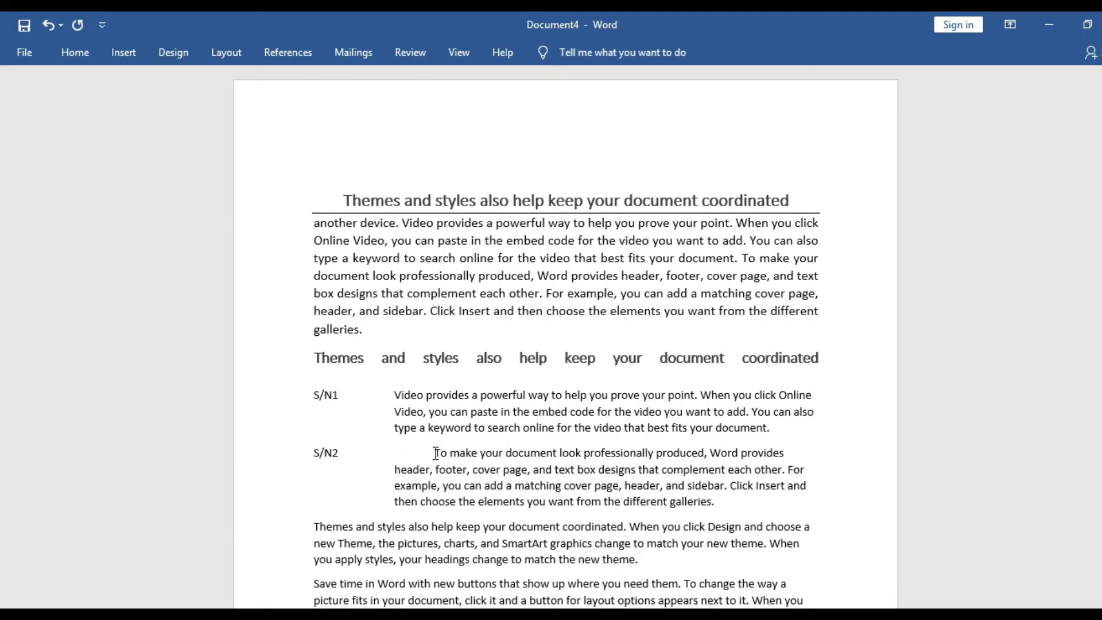
{"action": "left_click", "coordinate": [435, 453]}
{"action": "key", "text": "BackSpace"}
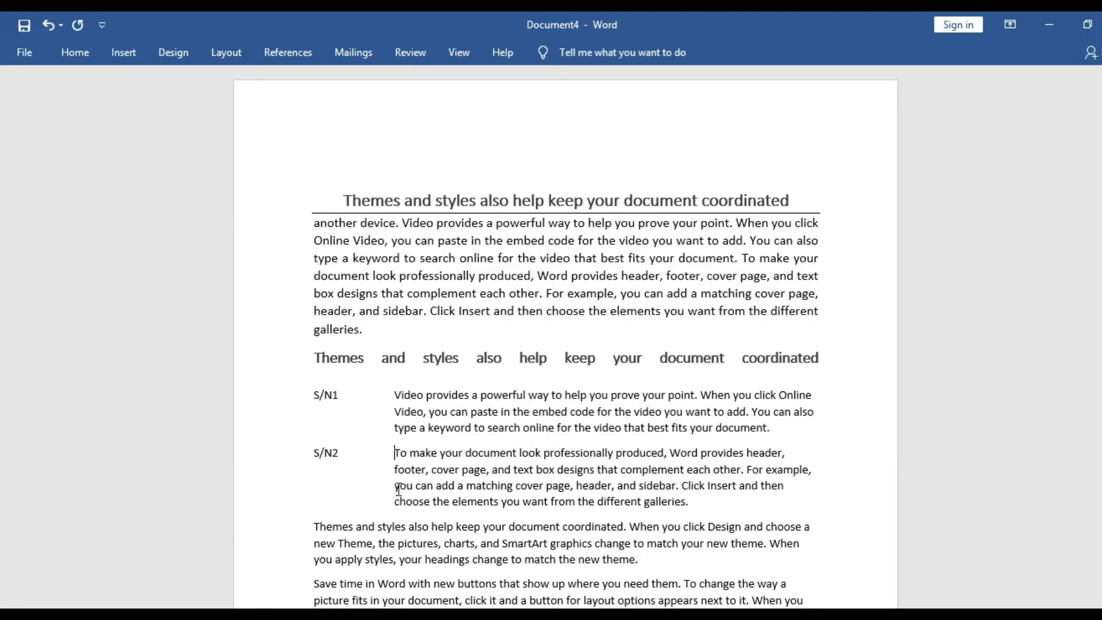
Label the "Themes and styles" body paragraph S/N3, followed by two tab spaces
{"action": "left_click", "coordinate": [315, 522]}
{"action": "type", "text": "S/"}
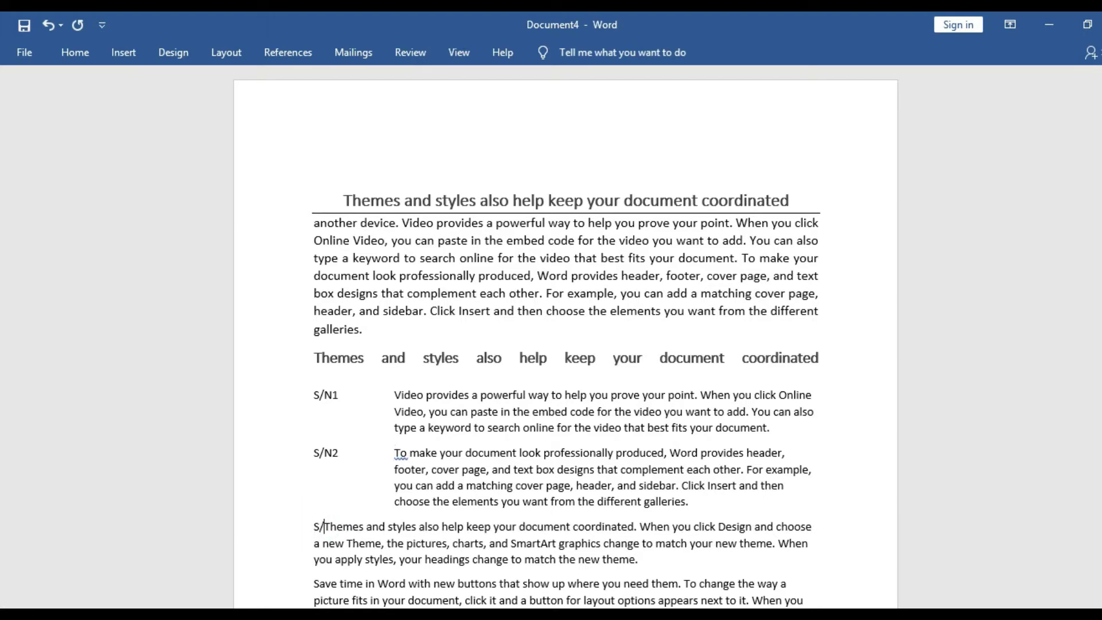
{"action": "type", "text": "N3"}
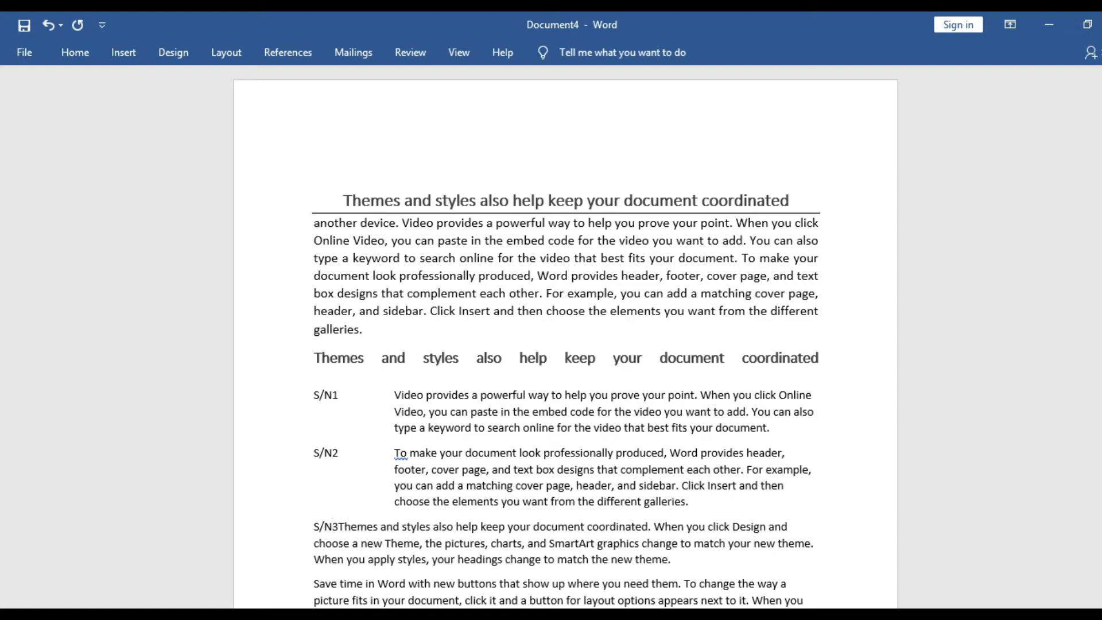
{"action": "key", "text": "Tab"}
{"action": "key", "text": "Tab"}
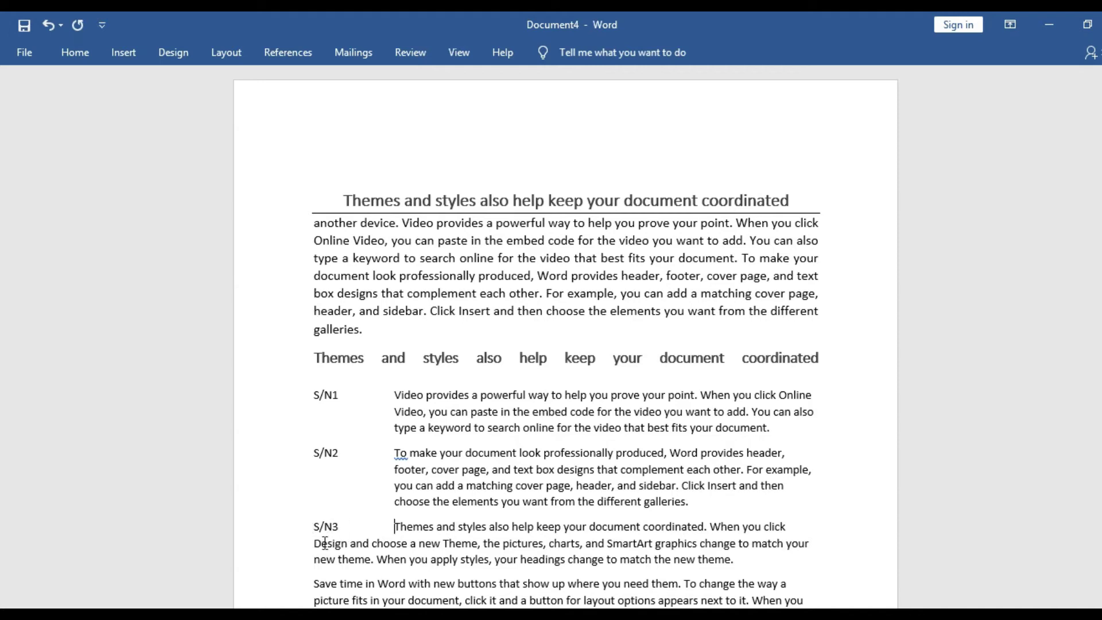
Indent the remaining lines of the S/N3 paragraph by two tab stops and delete the surplus tab before its text
{"action": "left_click", "coordinate": [313, 545]}
{"action": "key", "text": "Tab"}
{"action": "key", "text": "Tab"}
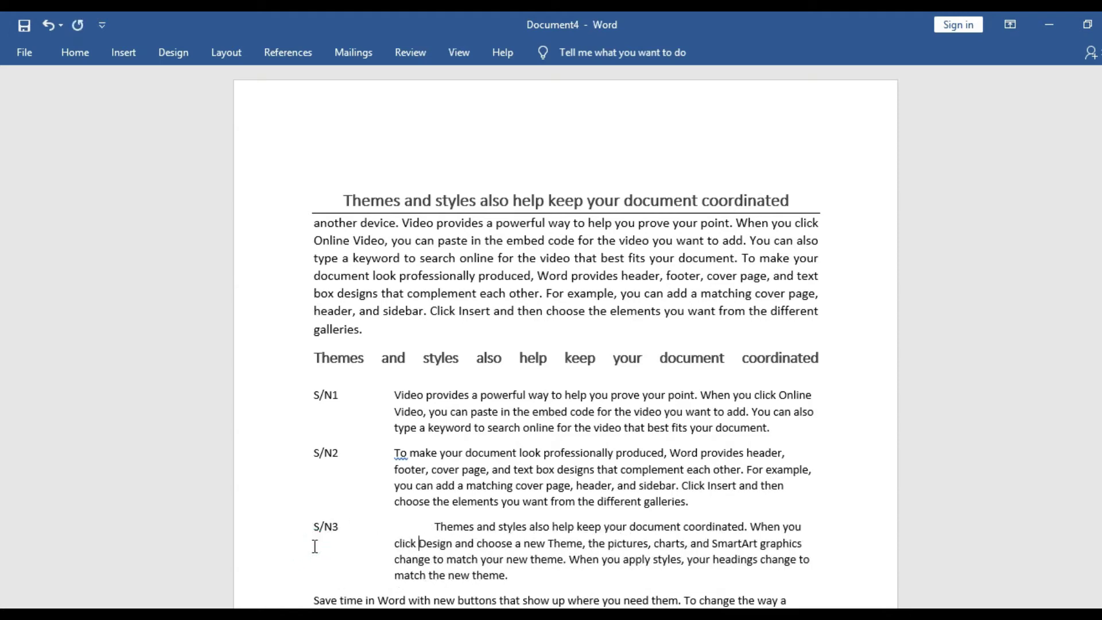
{"action": "left_click", "coordinate": [436, 529]}
{"action": "key", "text": "BackSpace"}
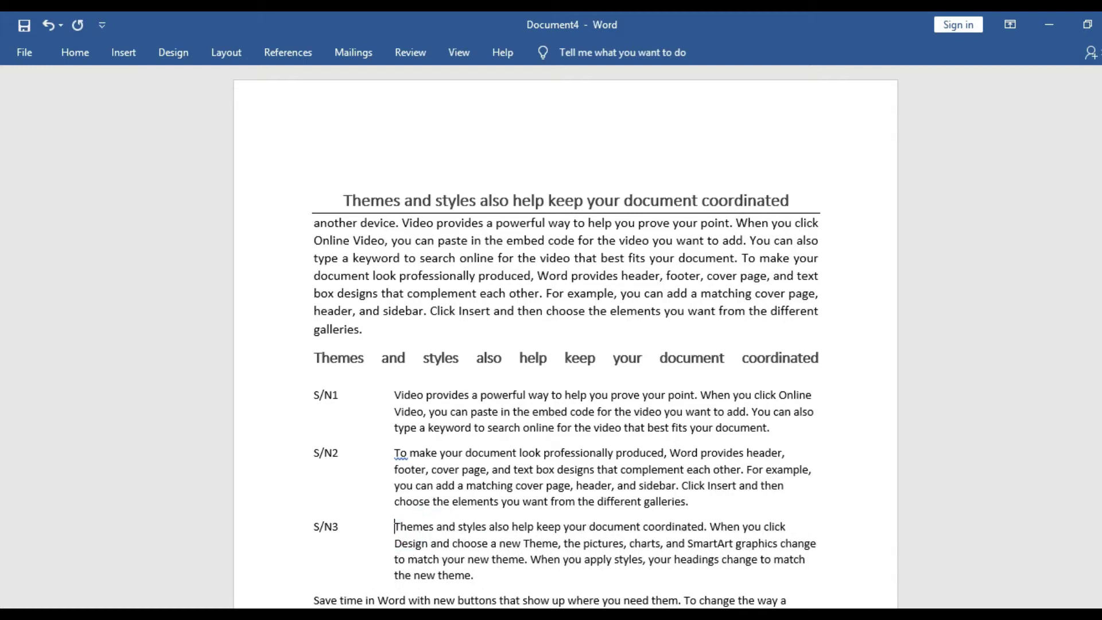
Label the "Save time in Word" paragraph S/N4 and indent all its text two tab stops from the label's edge
{"action": "left_click", "coordinate": [314, 600]}
{"action": "type", "text": "S/"}
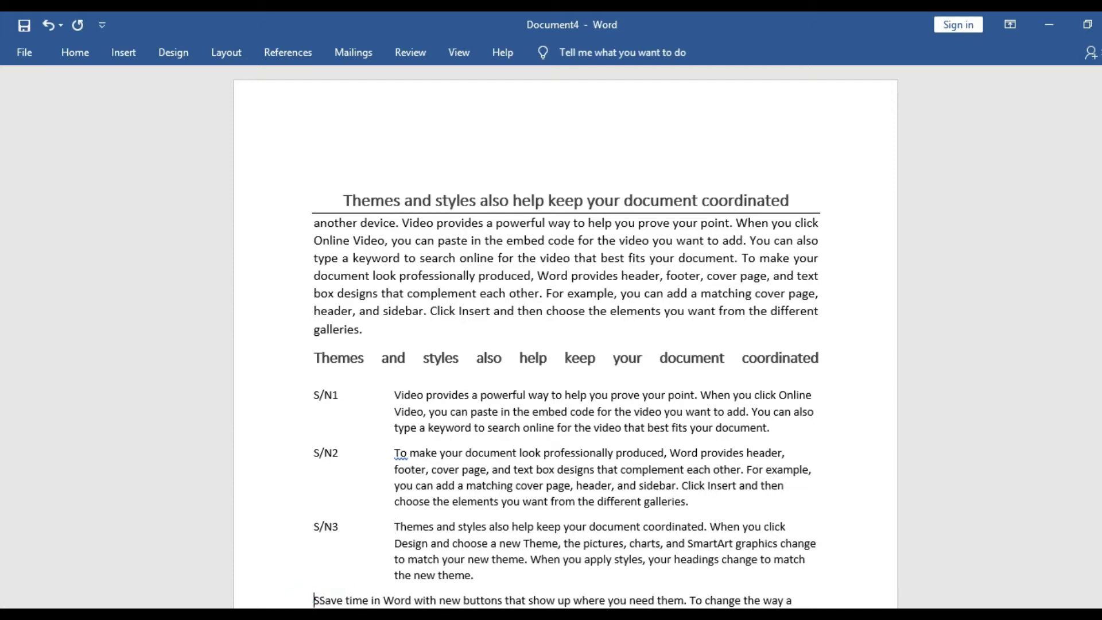
{"action": "type", "text": "N4"}
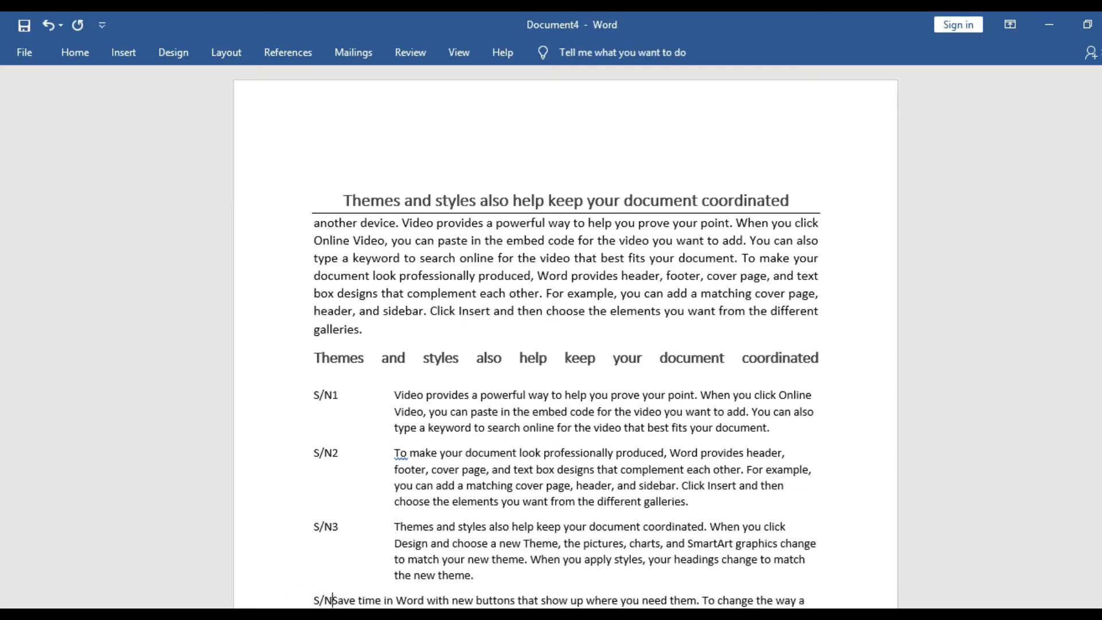
{"action": "key", "text": "Tab"}
{"action": "key", "text": "Tab"}
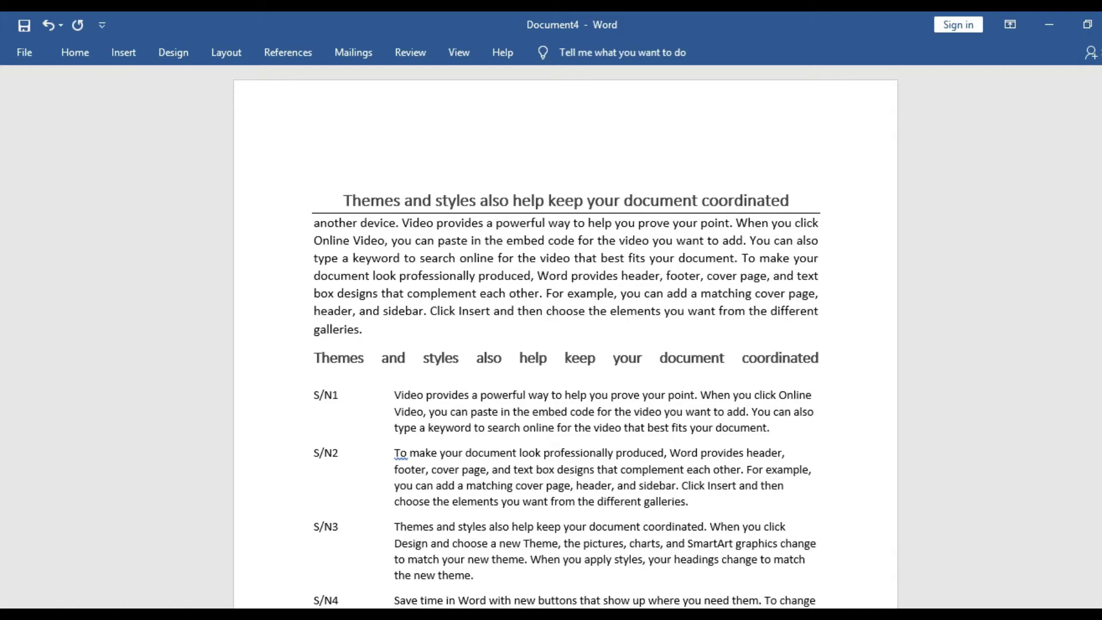
{"action": "key", "text": "Tab"}
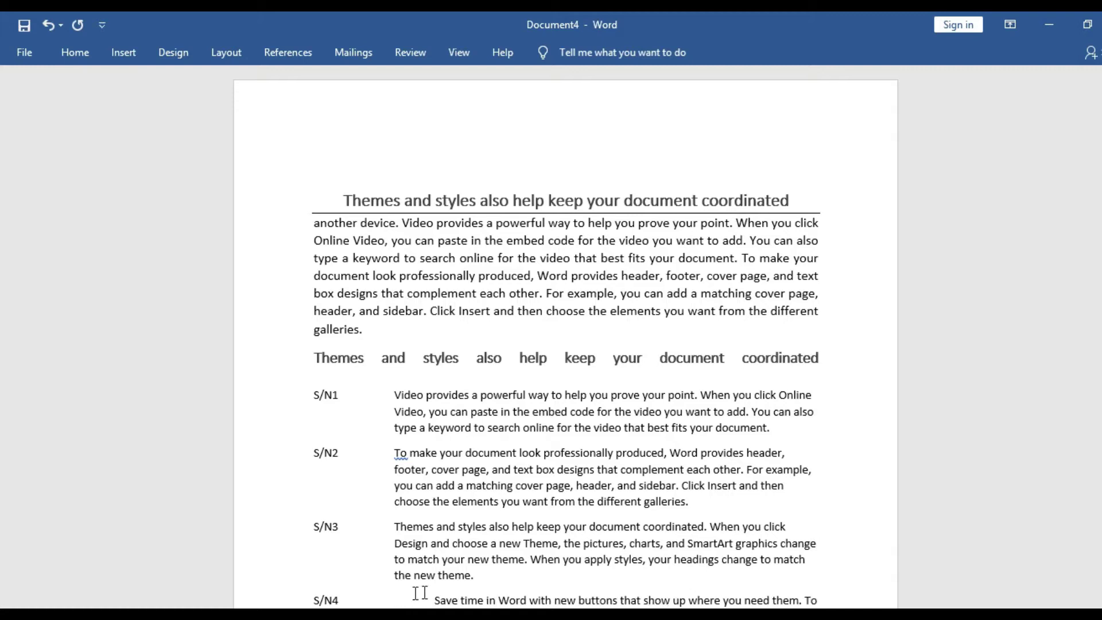
{"action": "left_click", "coordinate": [438, 599]}
{"action": "key", "text": "BackSpace"}
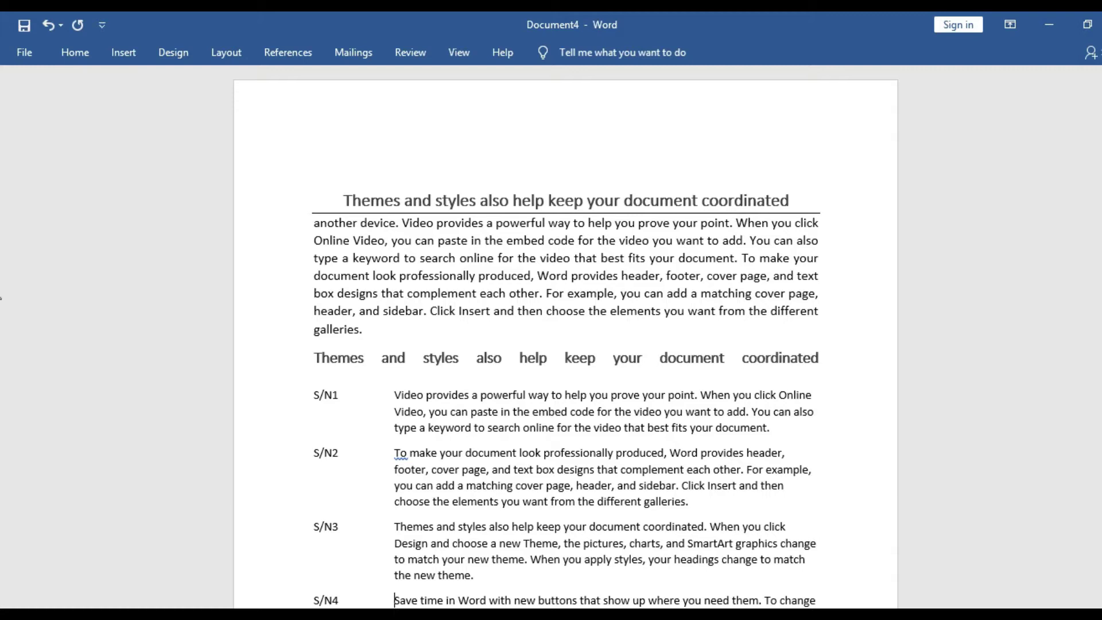
Label the closing "Reading is easier" paragraph S/N5, followed by two tab spaces
{"action": "scroll", "coordinate": [3, 411], "scroll_direction": "down", "scroll_amount": 1}
{"action": "scroll", "coordinate": [2, 424], "scroll_direction": "down", "scroll_amount": 3}
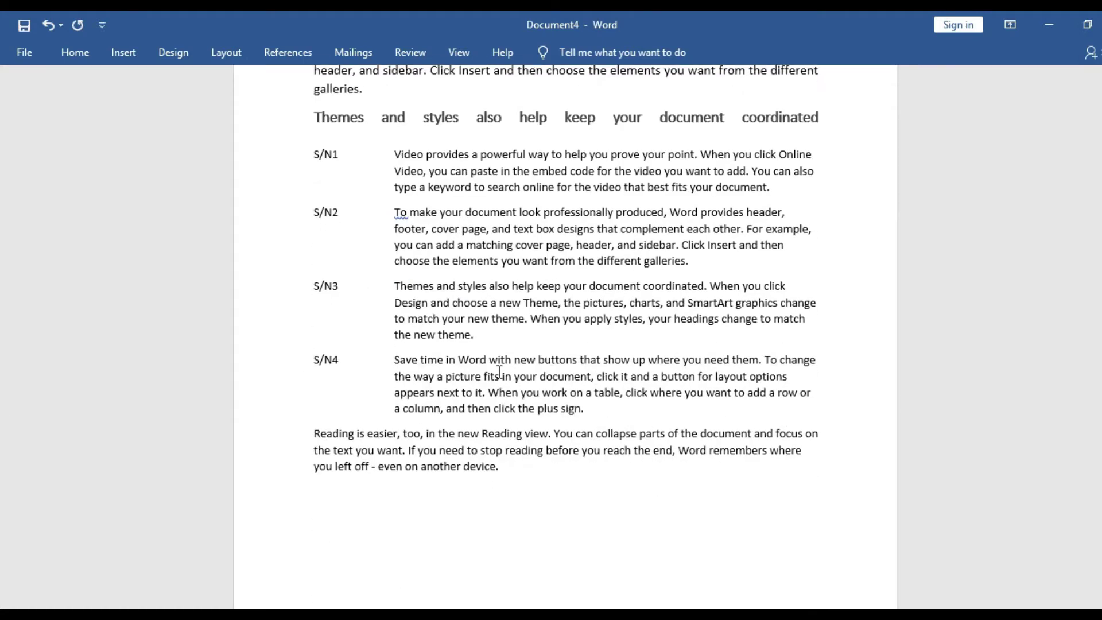
{"action": "left_click", "coordinate": [313, 434]}
{"action": "type", "text": "S"}
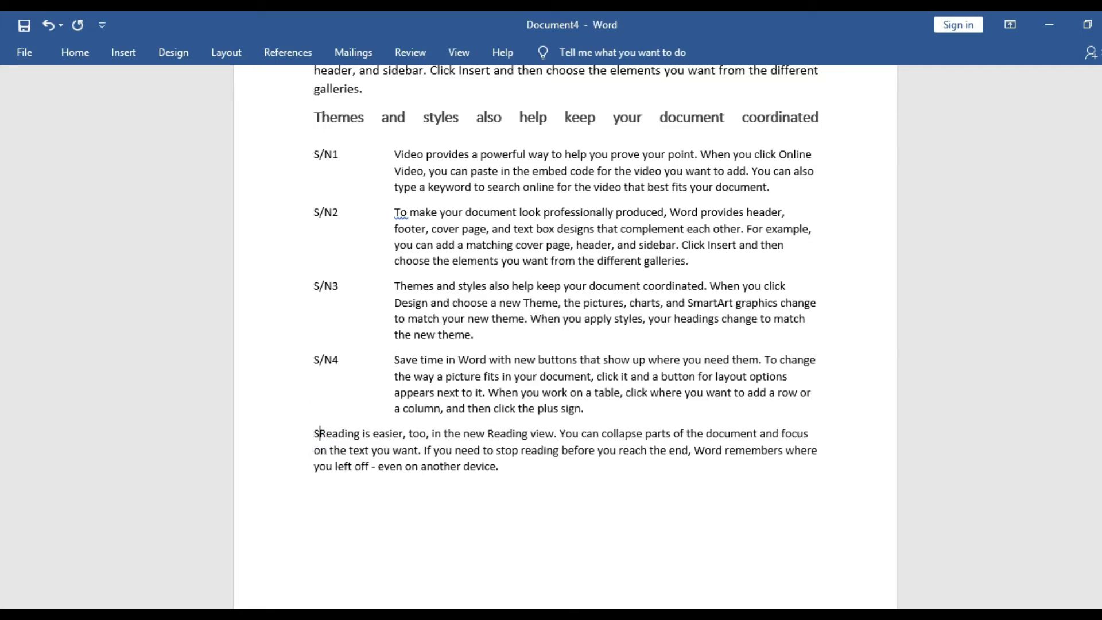
{"action": "type", "text": "/"}
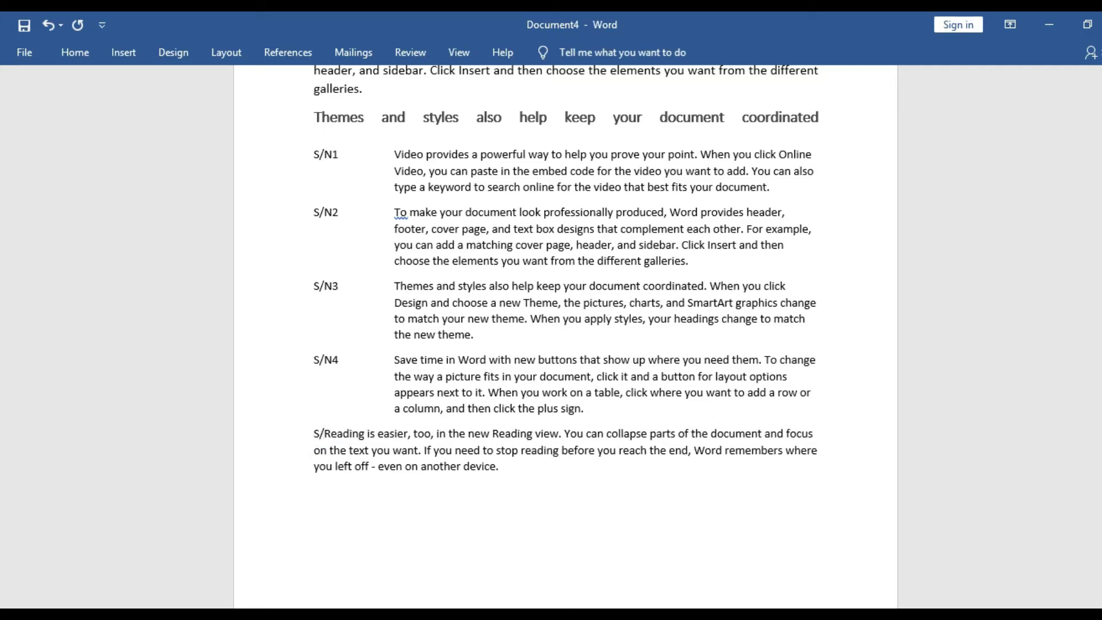
{"action": "type", "text": "N5"}
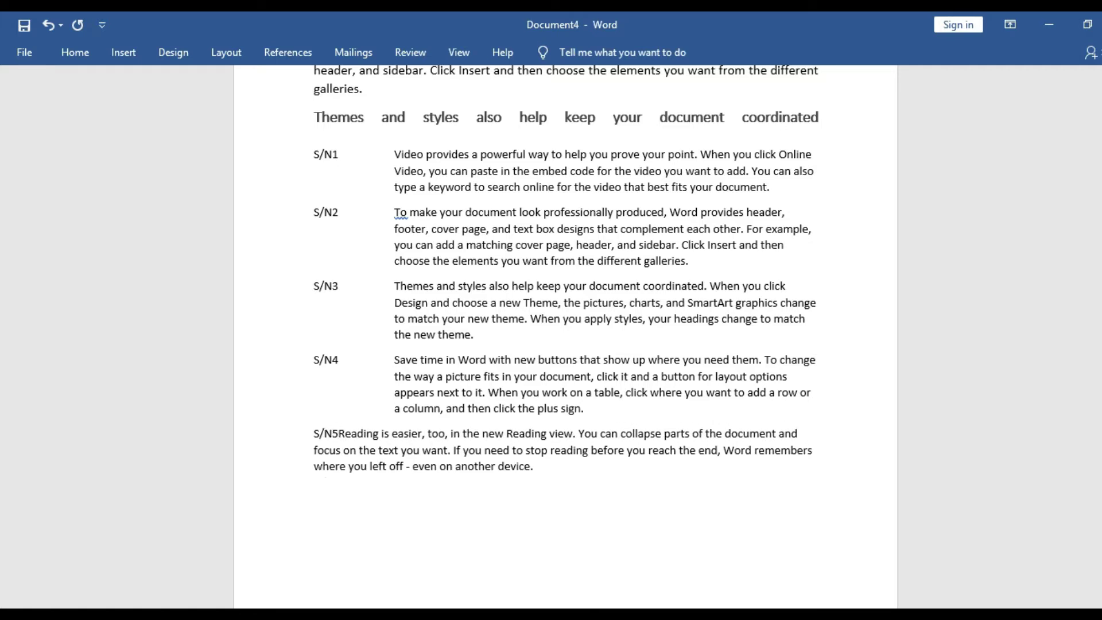
{"action": "key", "text": "Tab"}
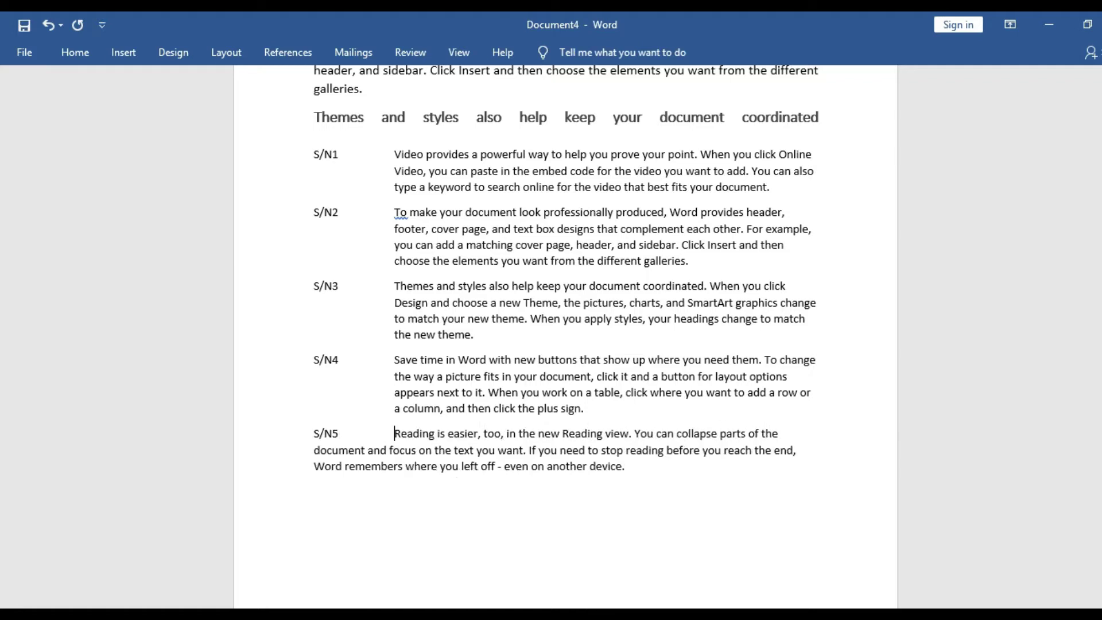
Indent the remaining lines of the S/N5 paragraph by two tab stops and line its first line up with them
{"action": "left_click", "coordinate": [316, 452]}
{"action": "key", "text": "Tab"}
{"action": "key", "text": "Tab"}
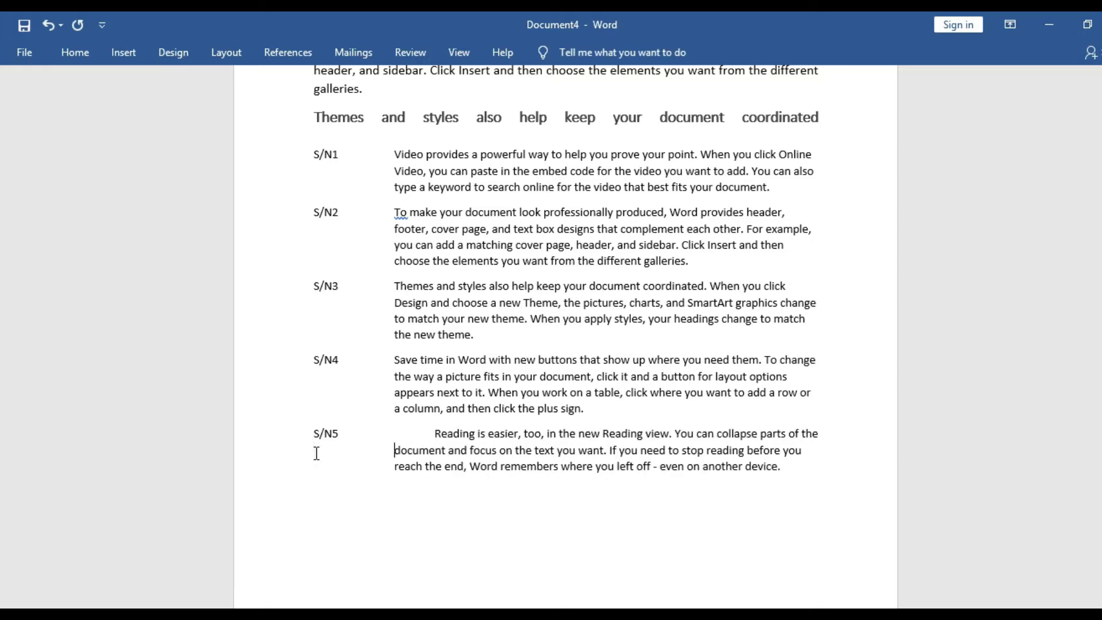
{"action": "left_click", "coordinate": [434, 433]}
{"action": "key", "text": "BackSpace"}
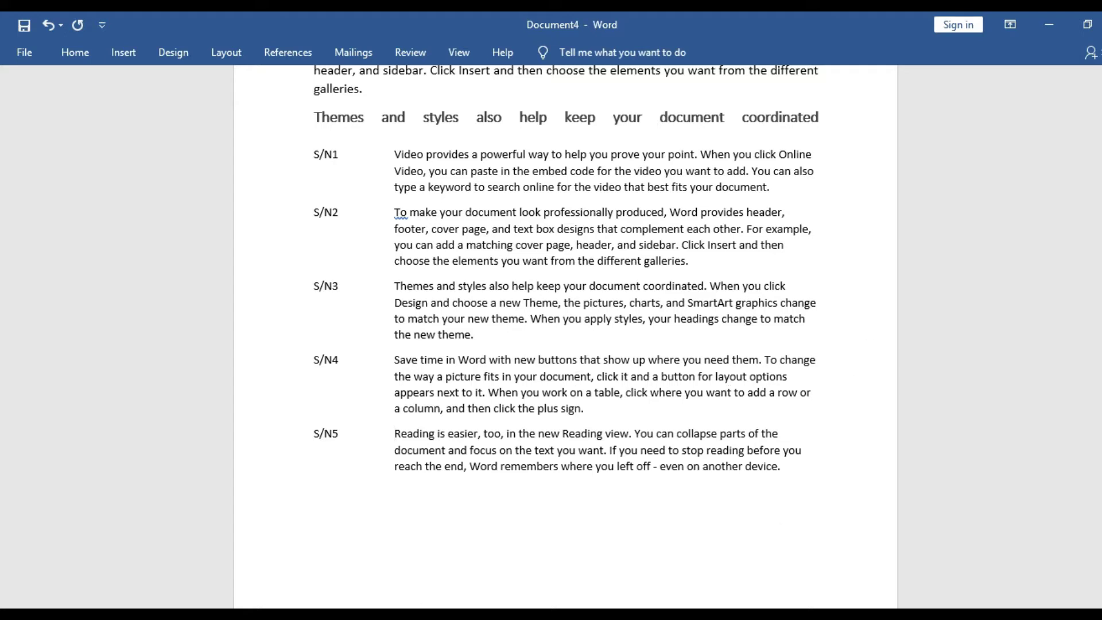
Compare the S/N paragraph layout in Thesis 2 with the numbered paragraphs in Document4
{"action": "mouse_move", "coordinate": [677, 608]}
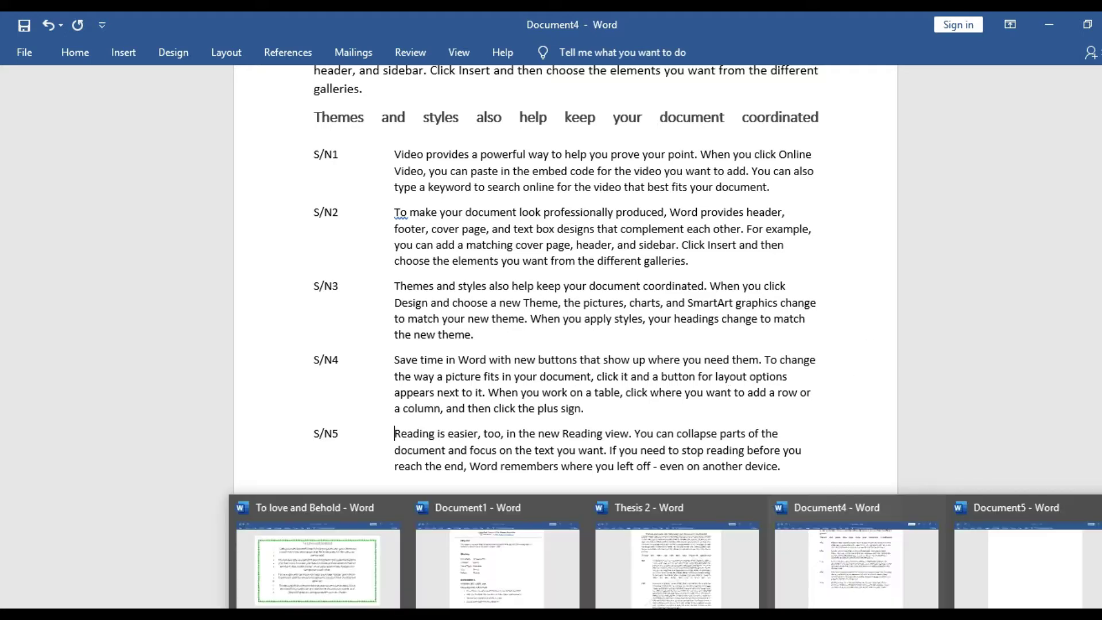
{"action": "left_click", "coordinate": [677, 564]}
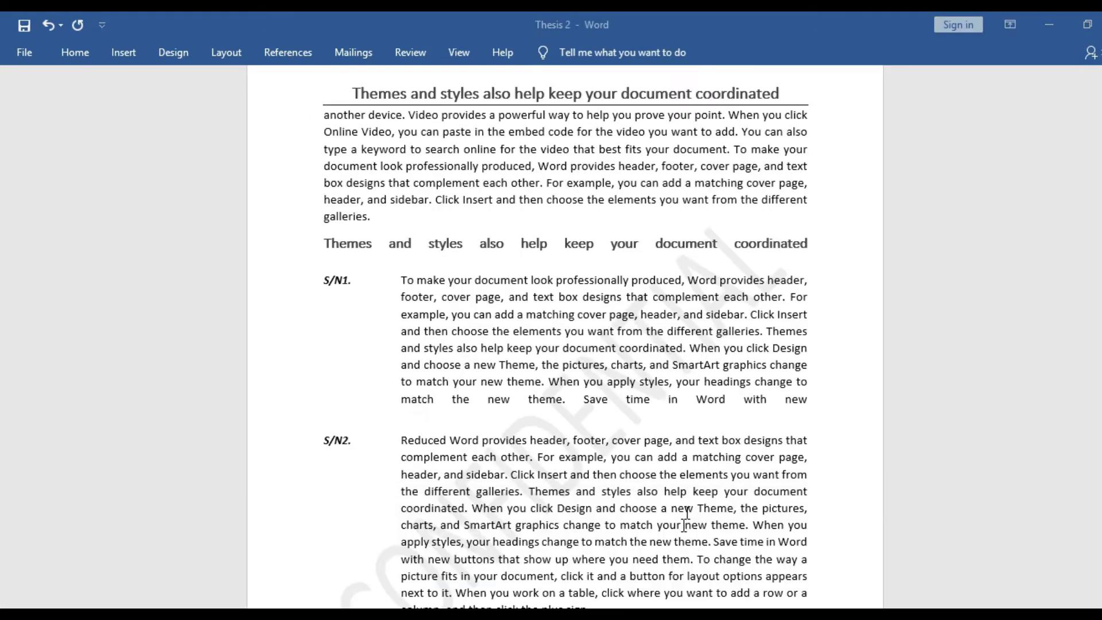
{"action": "left_click", "coordinate": [663, 541]}
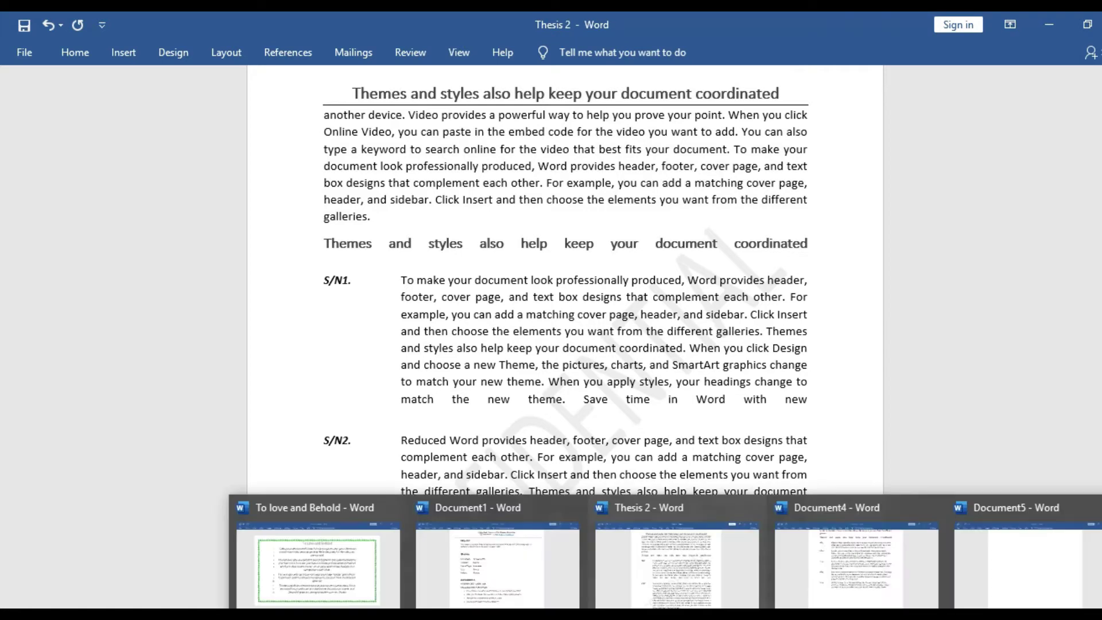
{"action": "left_click", "coordinate": [842, 550]}
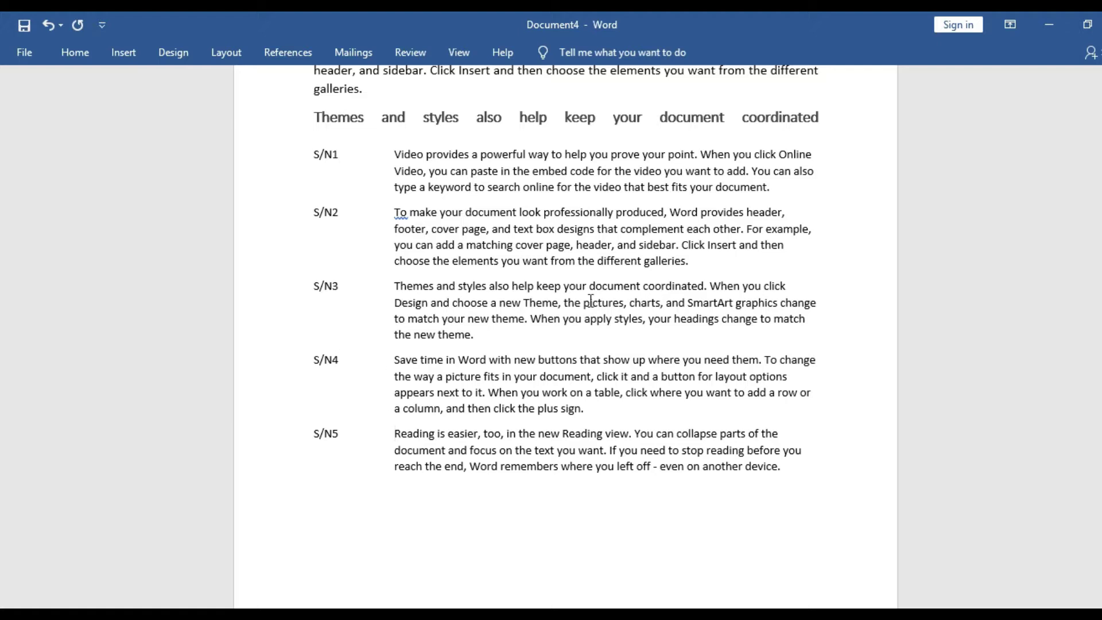
{"action": "scroll", "coordinate": [3, 333], "scroll_direction": "up", "scroll_amount": 1}
{"action": "scroll", "coordinate": [3, 332], "scroll_direction": "up", "scroll_amount": 4}
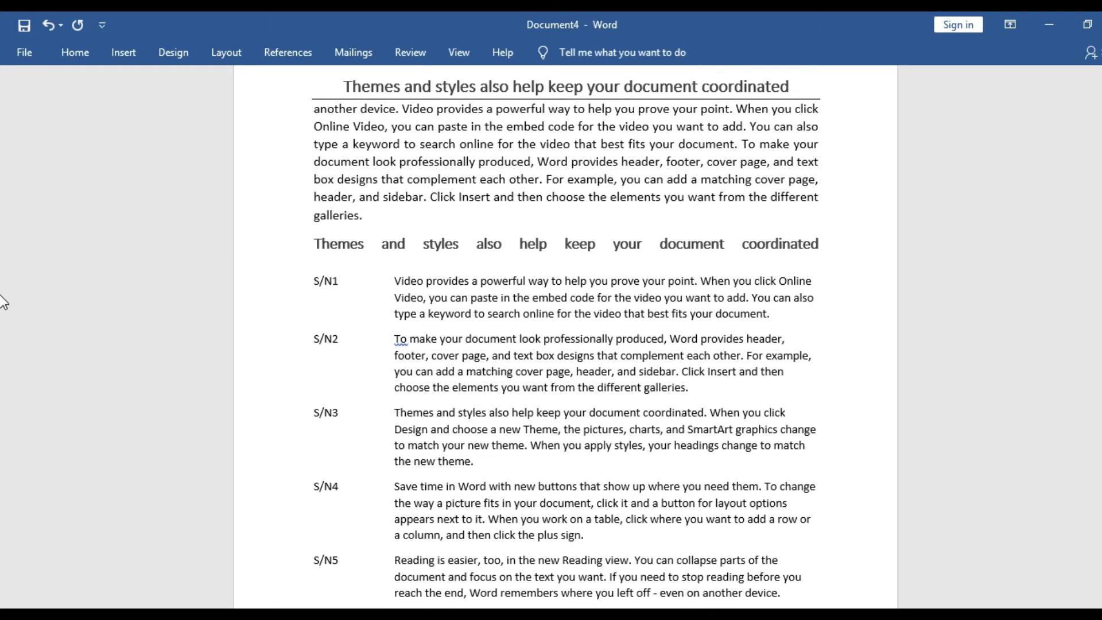
{"action": "scroll", "coordinate": [3, 303], "scroll_direction": "down", "scroll_amount": 1}
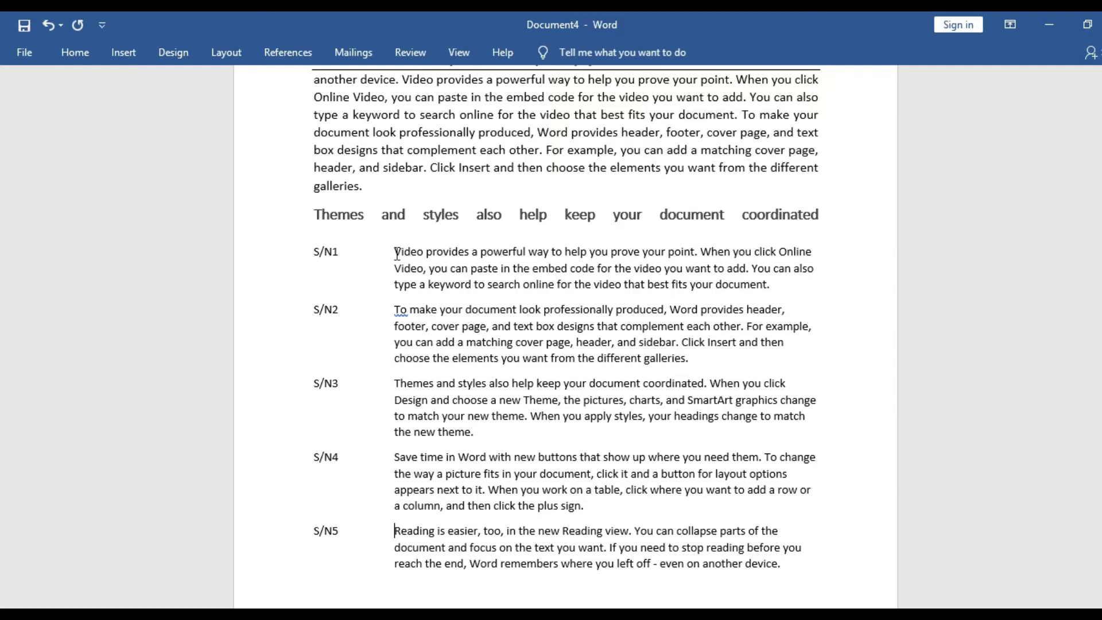
Justify the S/N1 paragraph that begins "Video provides a powerful way"
{"action": "left_click_drag", "start_coordinate": [395, 253], "coordinate": [554, 536]}
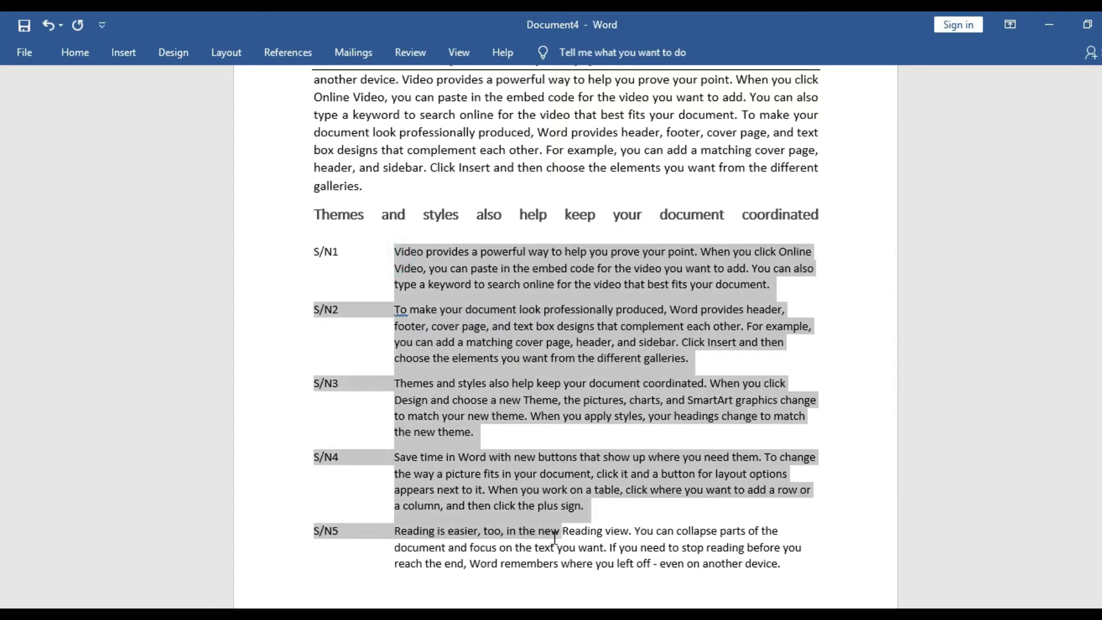
{"action": "left_click", "coordinate": [395, 266]}
{"action": "left_click_drag", "start_coordinate": [394, 253], "coordinate": [819, 298]}
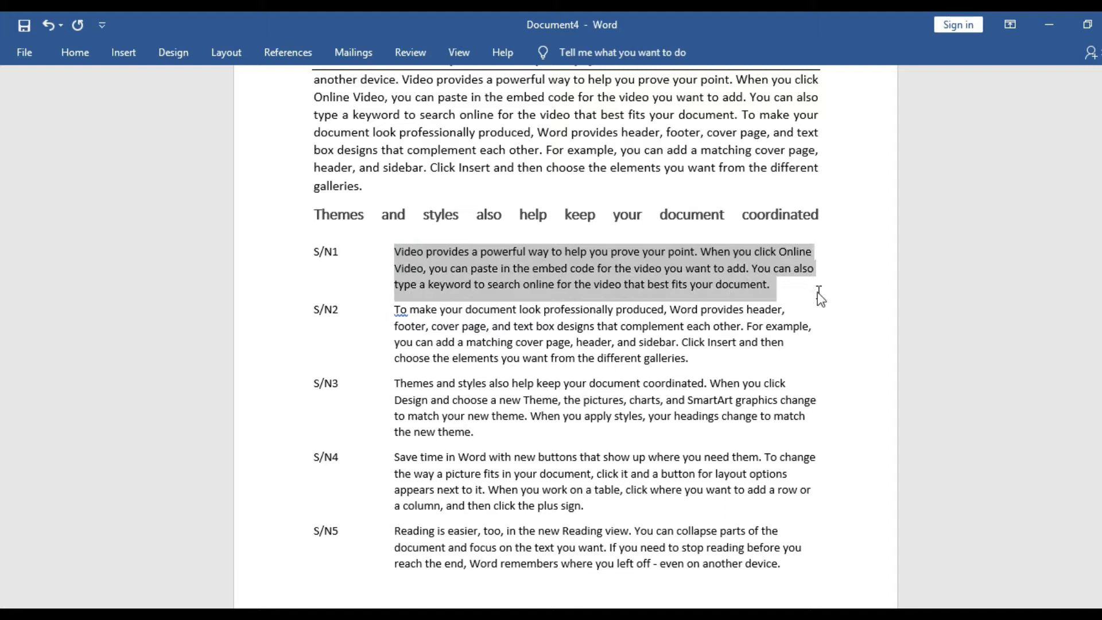
{"action": "left_click", "coordinate": [70, 57]}
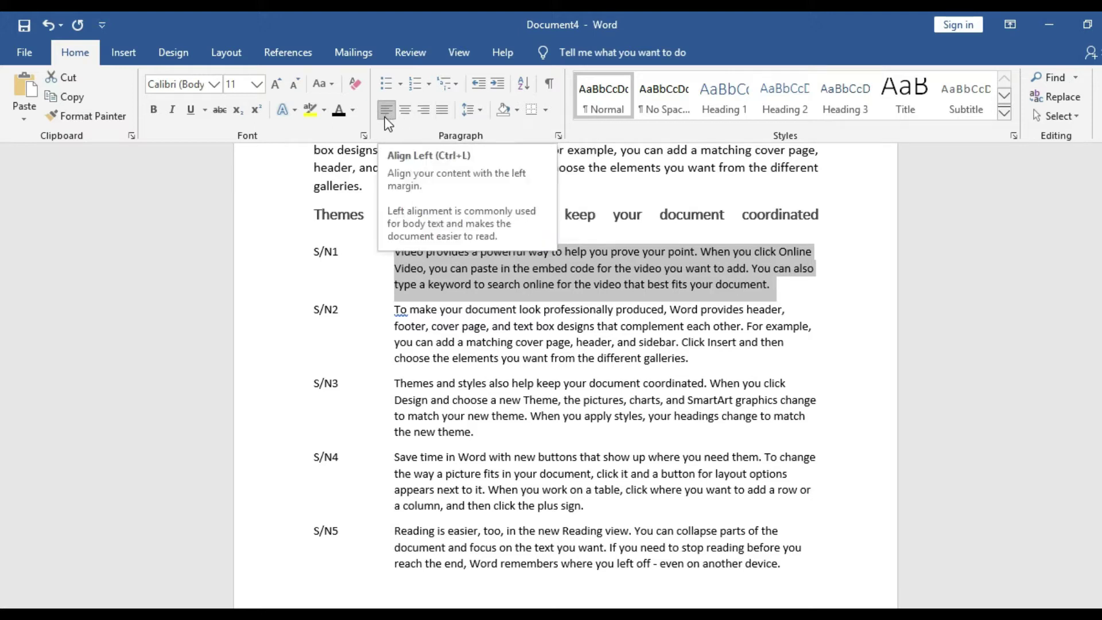
{"action": "left_click", "coordinate": [443, 112]}
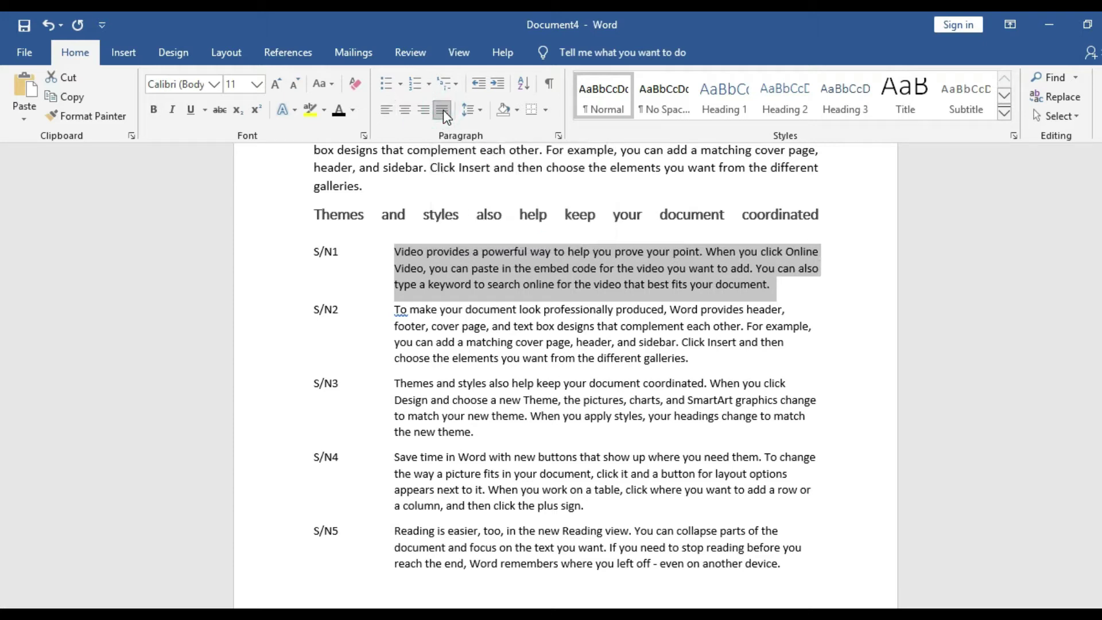
Justify the text of the S/N2 and S/N3 paragraphs, one after the other
{"action": "left_click", "coordinate": [398, 313]}
{"action": "left_click_drag", "start_coordinate": [398, 313], "coordinate": [715, 361]}
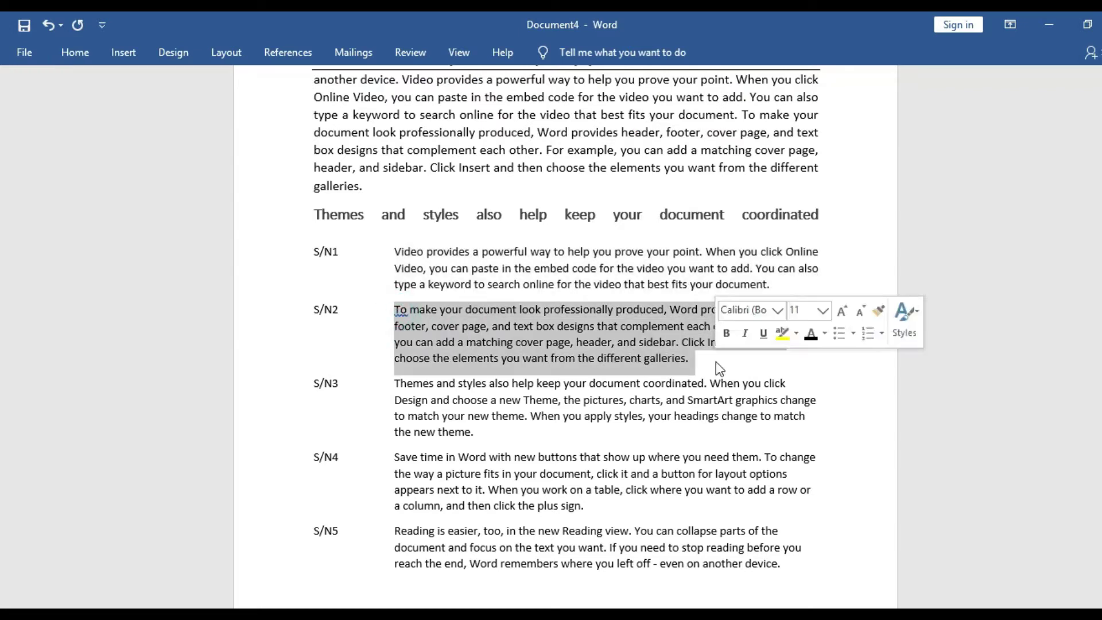
{"action": "left_click", "coordinate": [75, 52]}
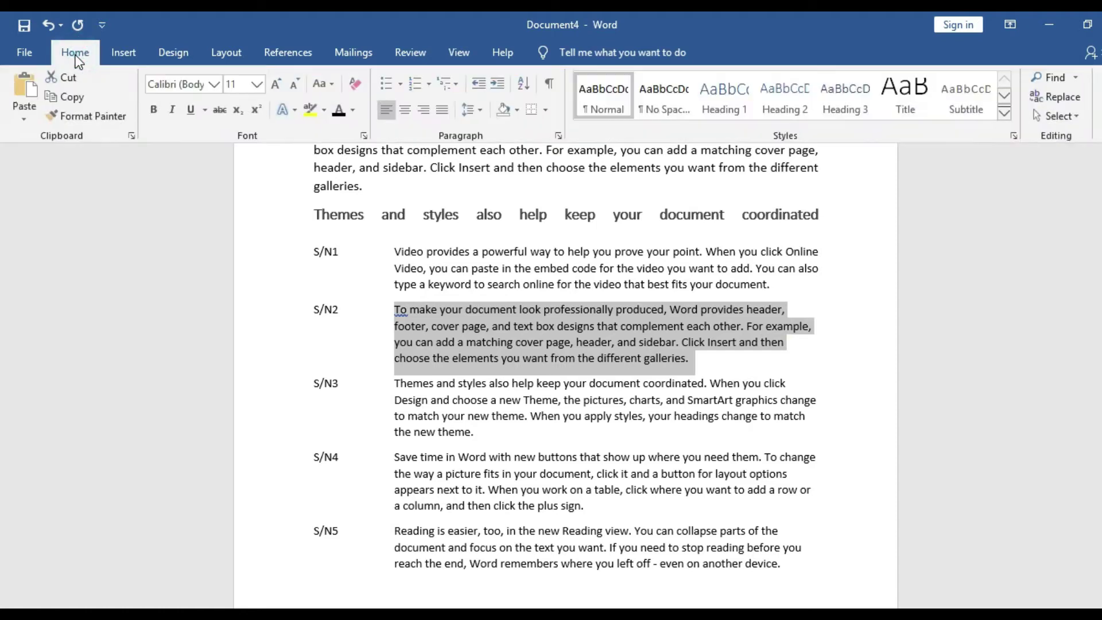
{"action": "left_click", "coordinate": [443, 110]}
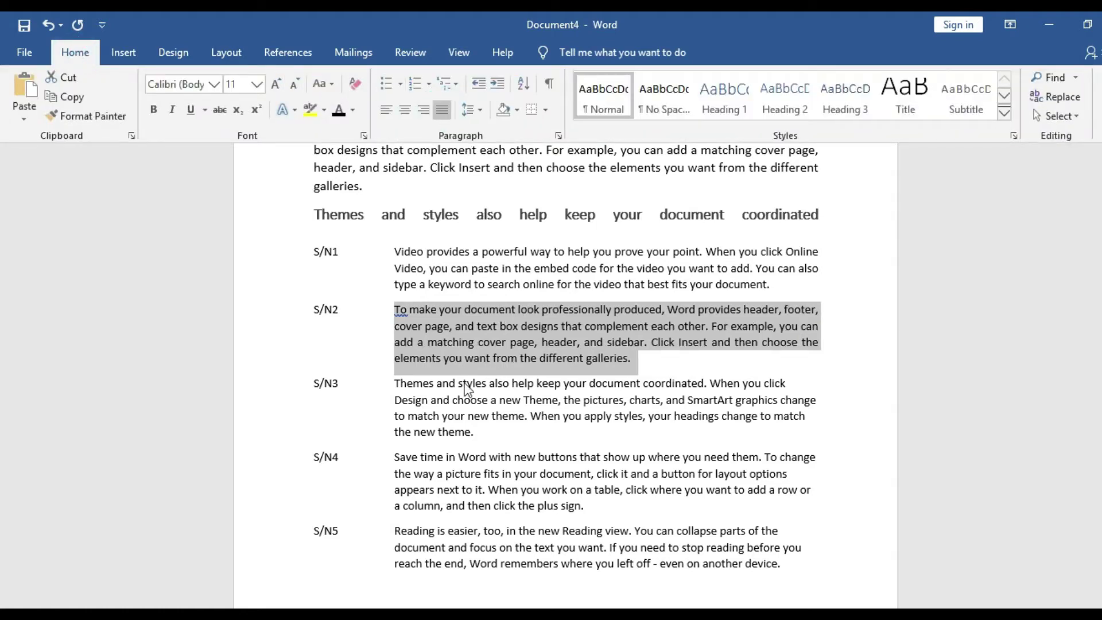
{"action": "left_click", "coordinate": [393, 381]}
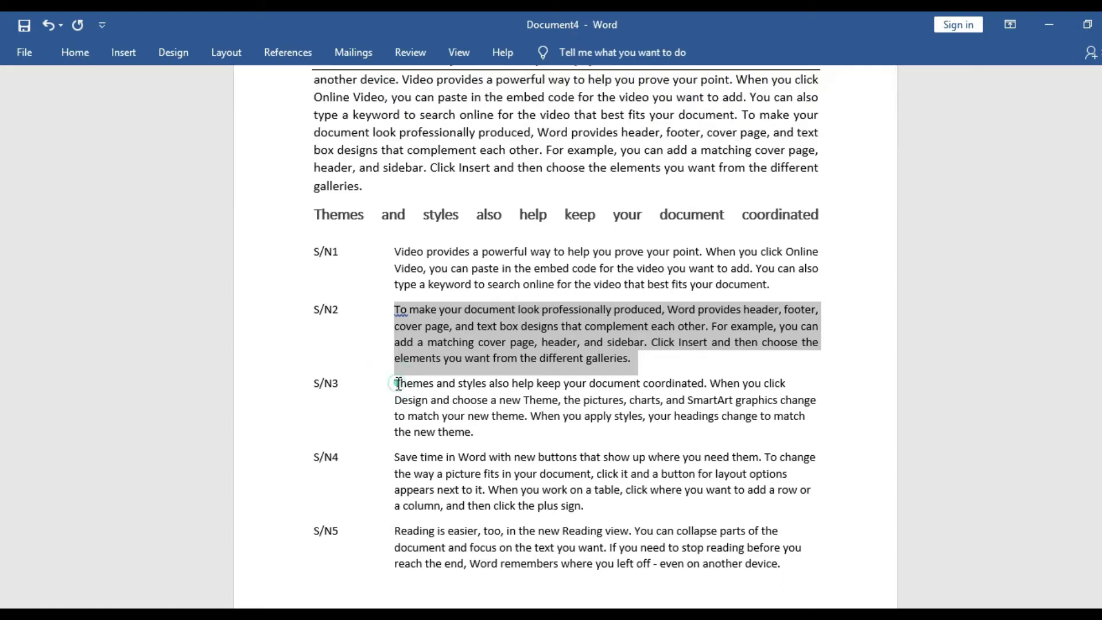
{"action": "left_click_drag", "start_coordinate": [398, 383], "coordinate": [494, 433]}
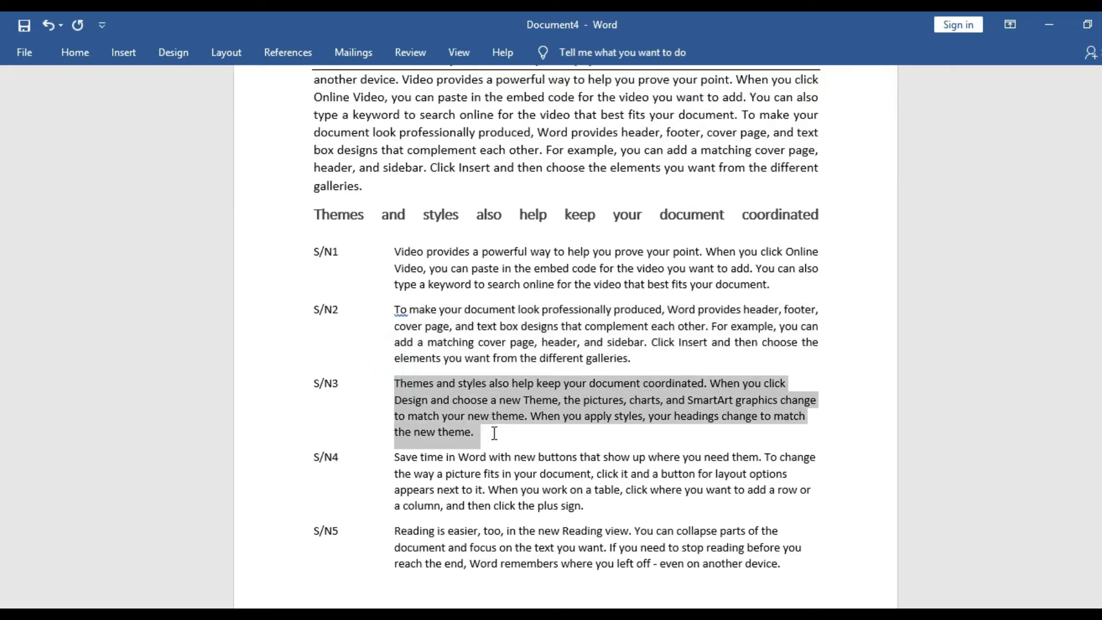
{"action": "left_click", "coordinate": [88, 60]}
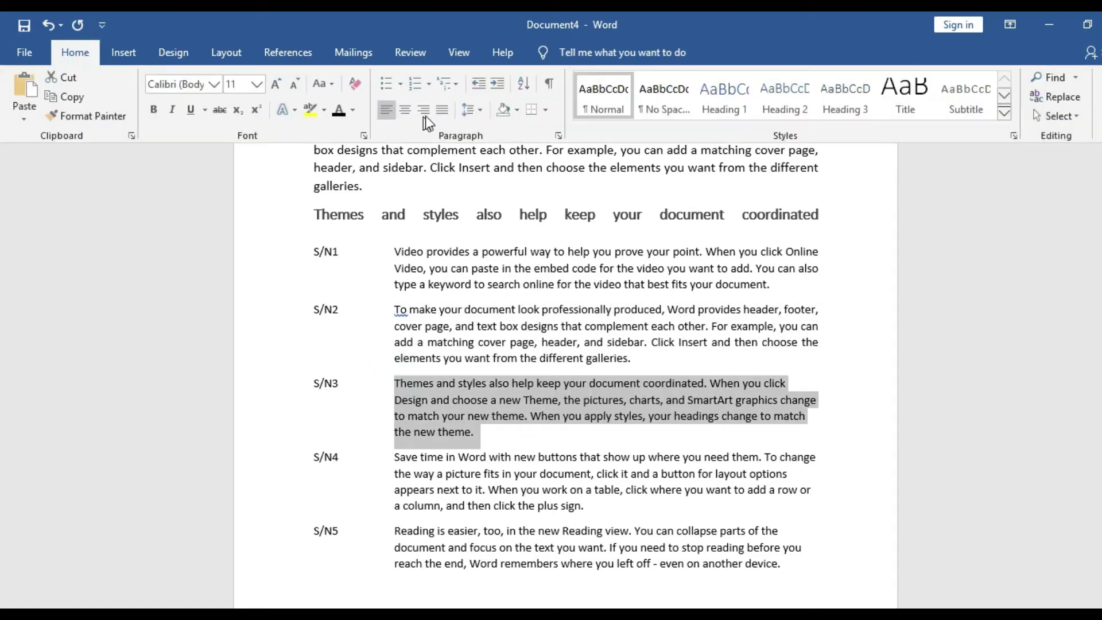
{"action": "left_click", "coordinate": [443, 110]}
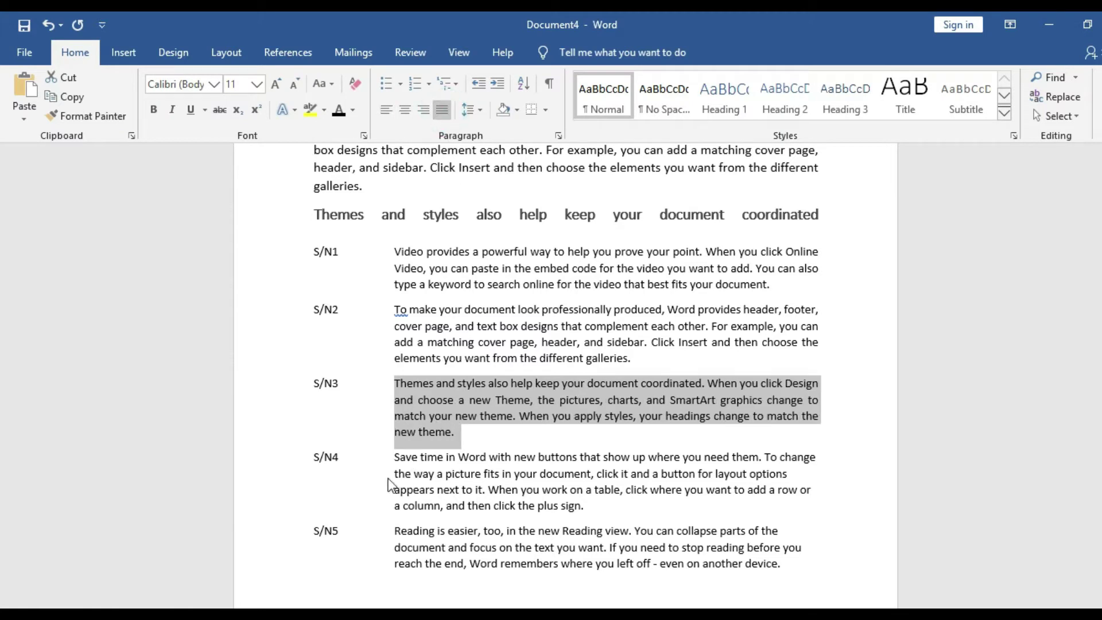
Justify the S/N4 "Save time in Word" and S/N5 "Reading is easier" paragraphs and clear the selection
{"action": "left_click_drag", "start_coordinate": [394, 455], "coordinate": [612, 517]}
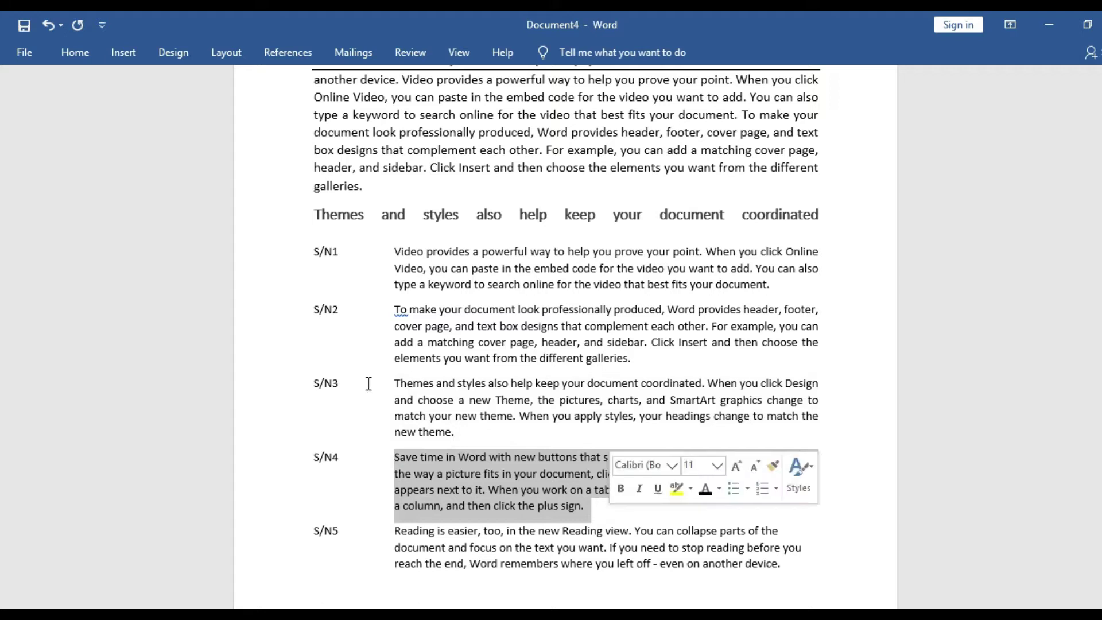
{"action": "left_click", "coordinate": [92, 57]}
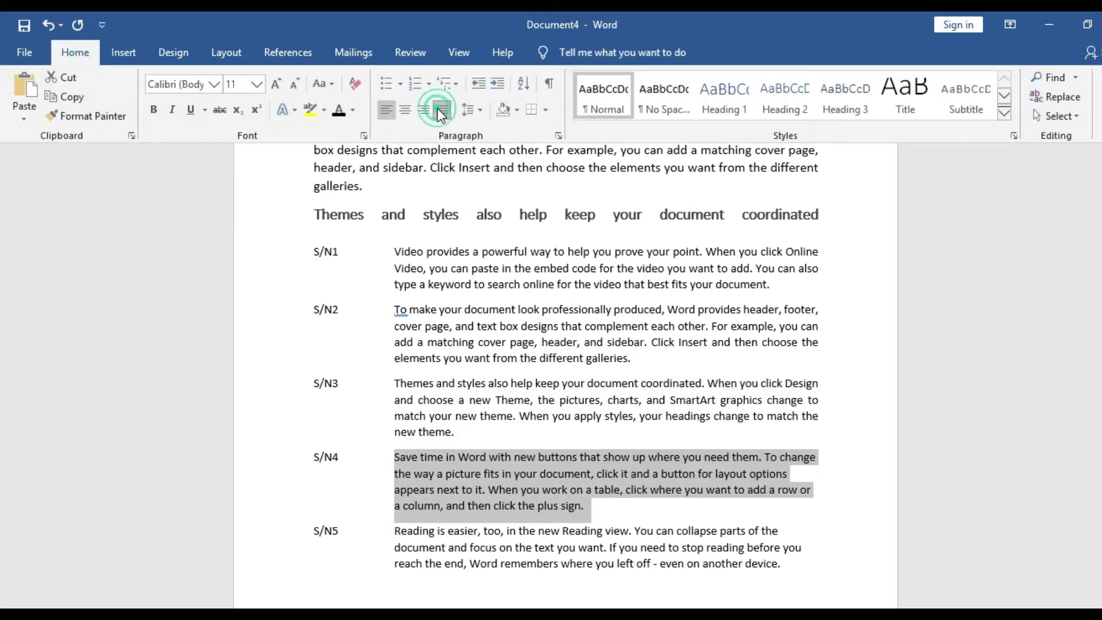
{"action": "left_click", "coordinate": [439, 111]}
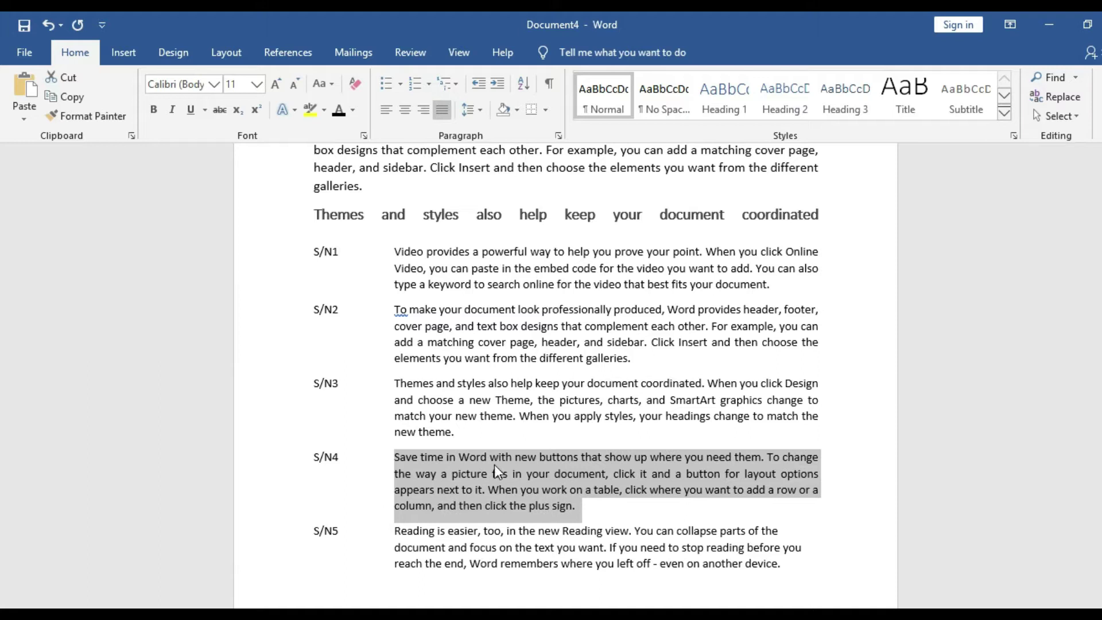
{"action": "left_click", "coordinate": [396, 532]}
{"action": "left_click_drag", "start_coordinate": [396, 532], "coordinate": [695, 585]}
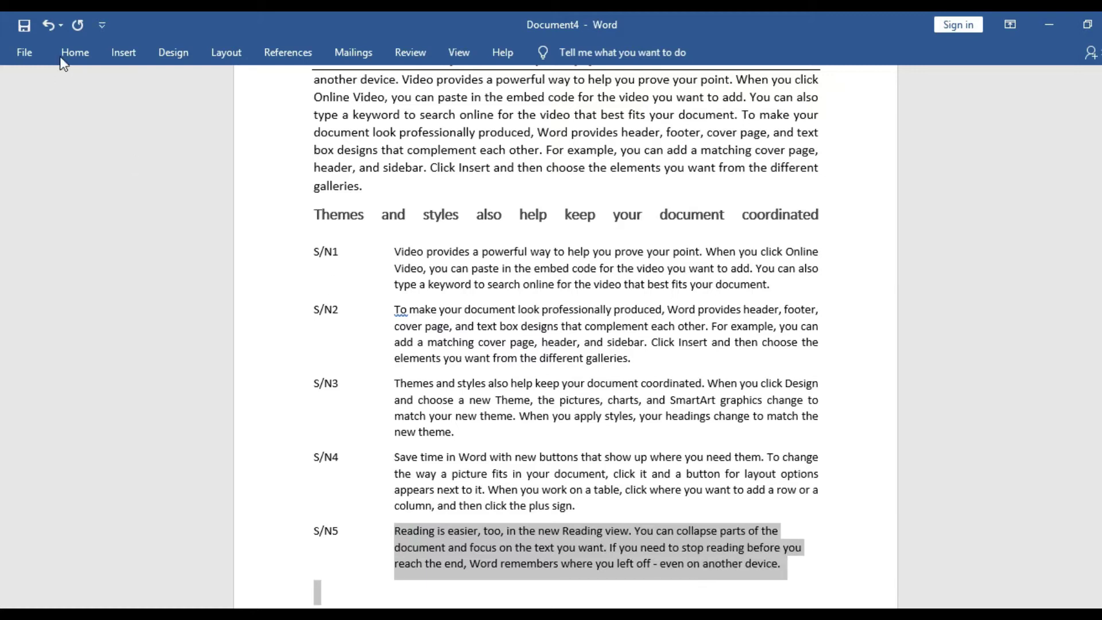
{"action": "left_click", "coordinate": [81, 54]}
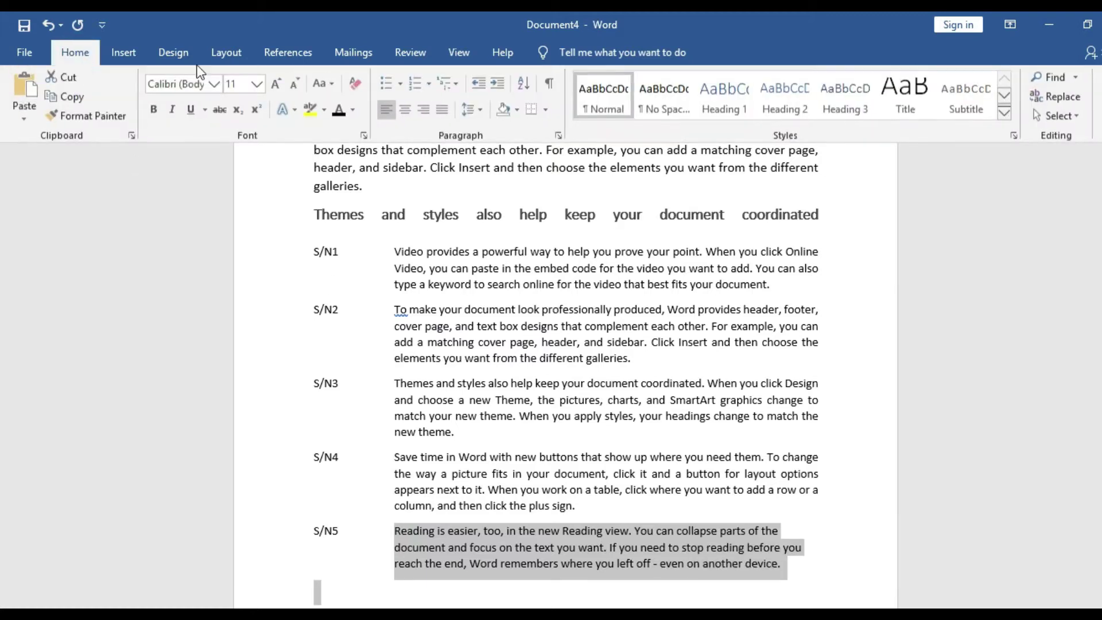
{"action": "left_click", "coordinate": [443, 112]}
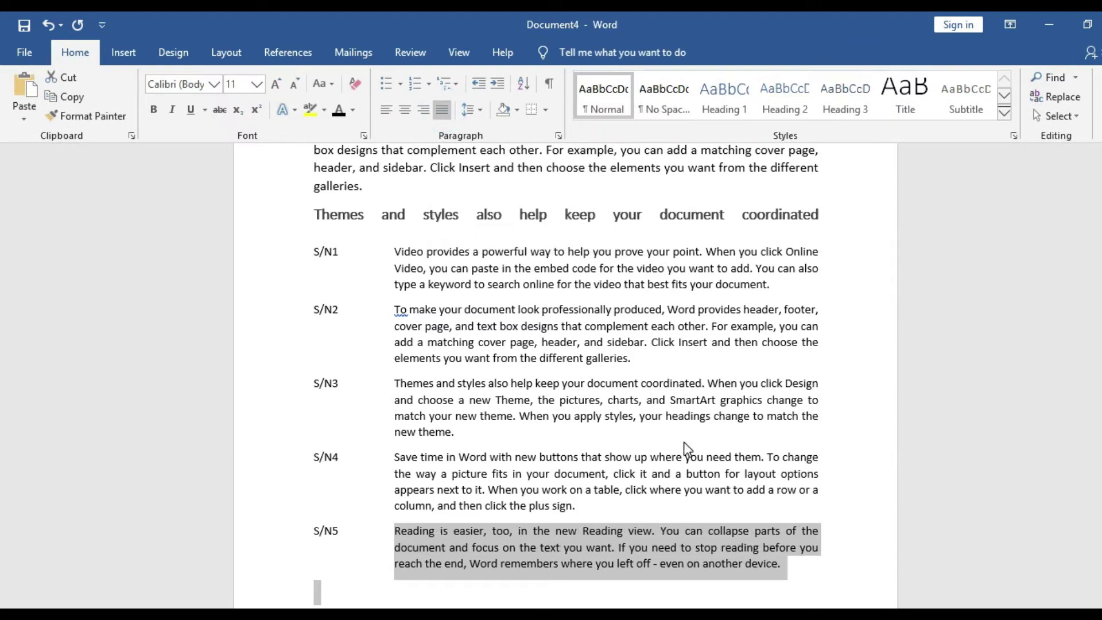
{"action": "left_click", "coordinate": [800, 582]}
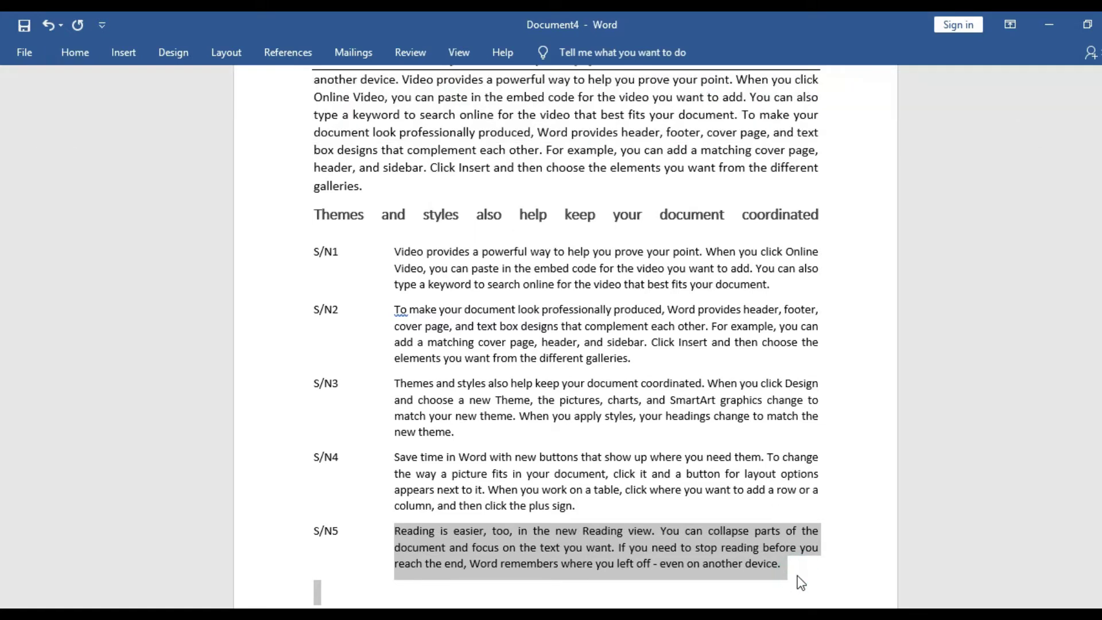
{"action": "left_click", "coordinate": [800, 582]}
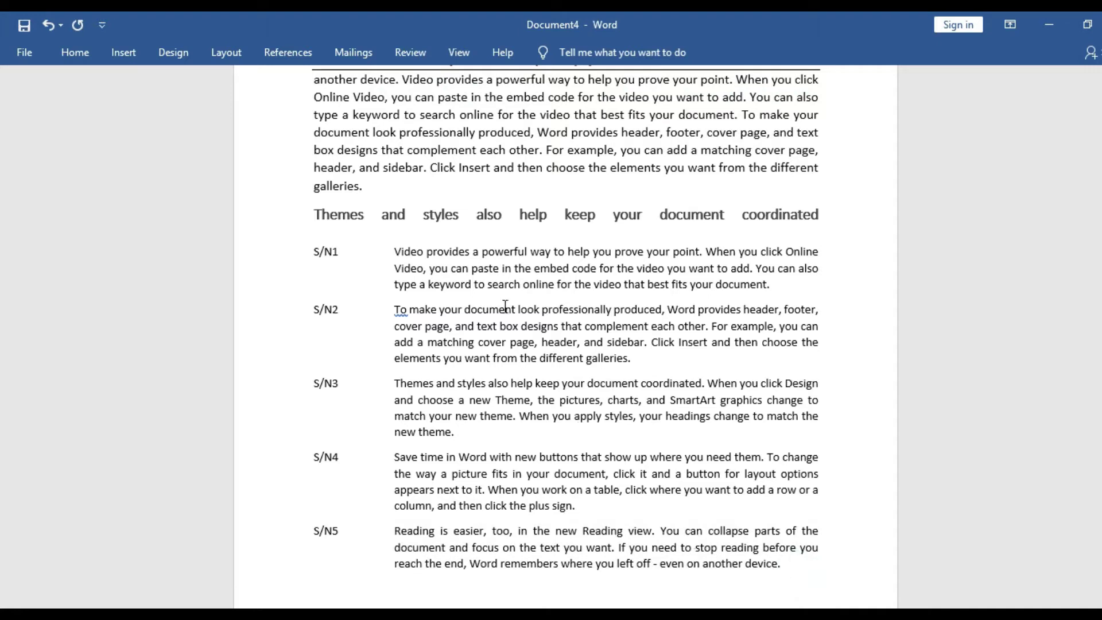
Check the label style in Thesis 2 and make the S/N1 label in Document4 bold and italic
{"action": "scroll", "coordinate": [2, 414], "scroll_direction": "up", "scroll_amount": 3}
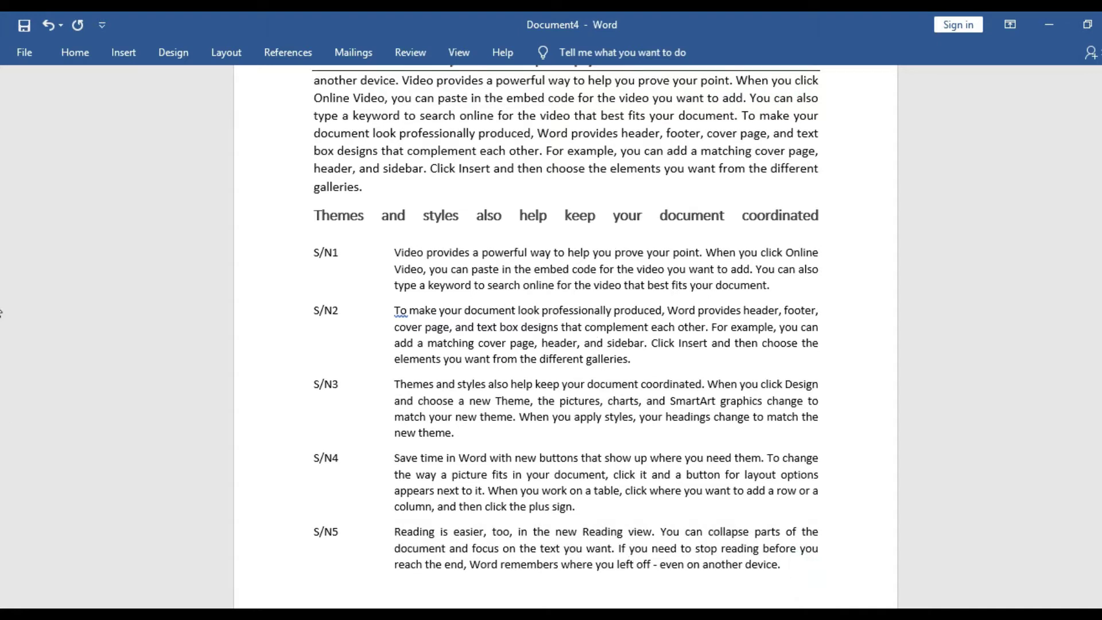
{"action": "scroll", "coordinate": [1, 320], "scroll_direction": "down", "scroll_amount": 3}
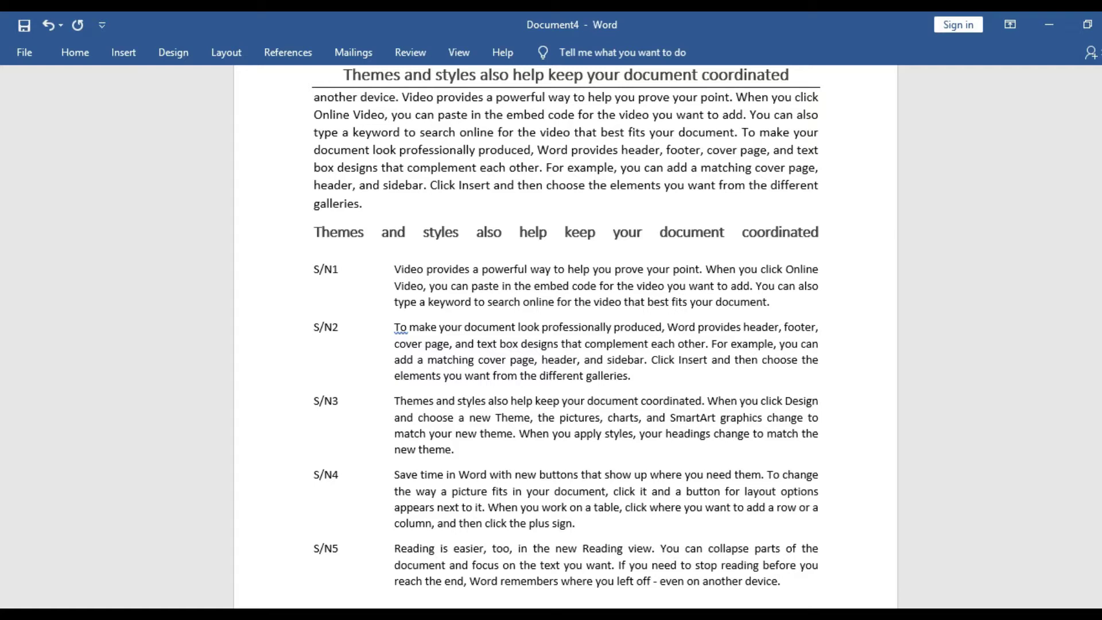
{"action": "left_click", "coordinate": [686, 583]}
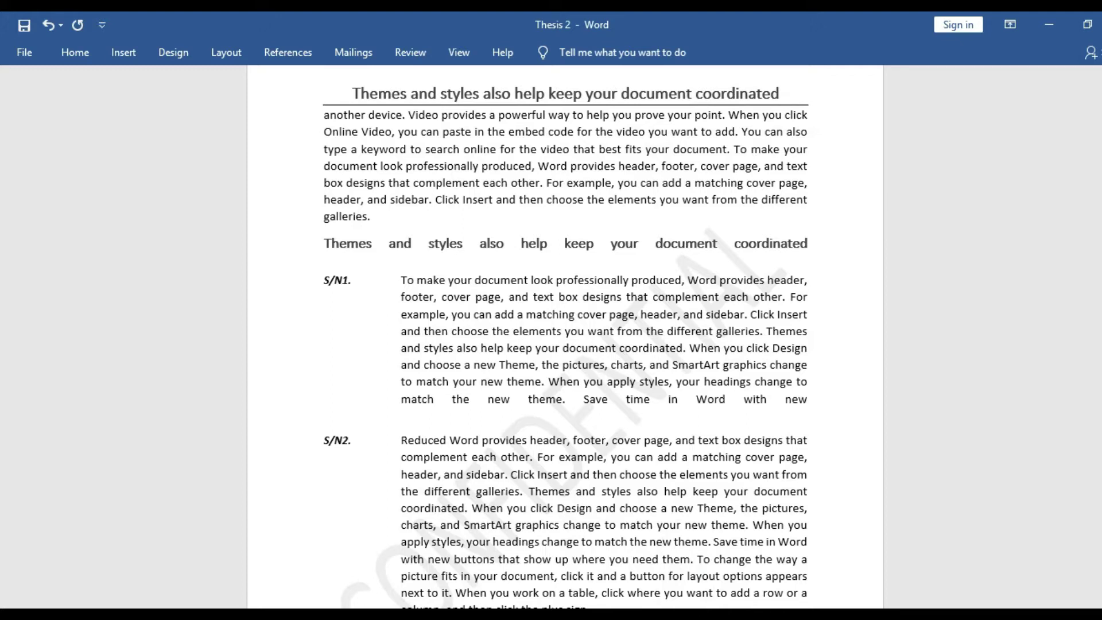
{"action": "mouse_move", "coordinate": [918, 560]}
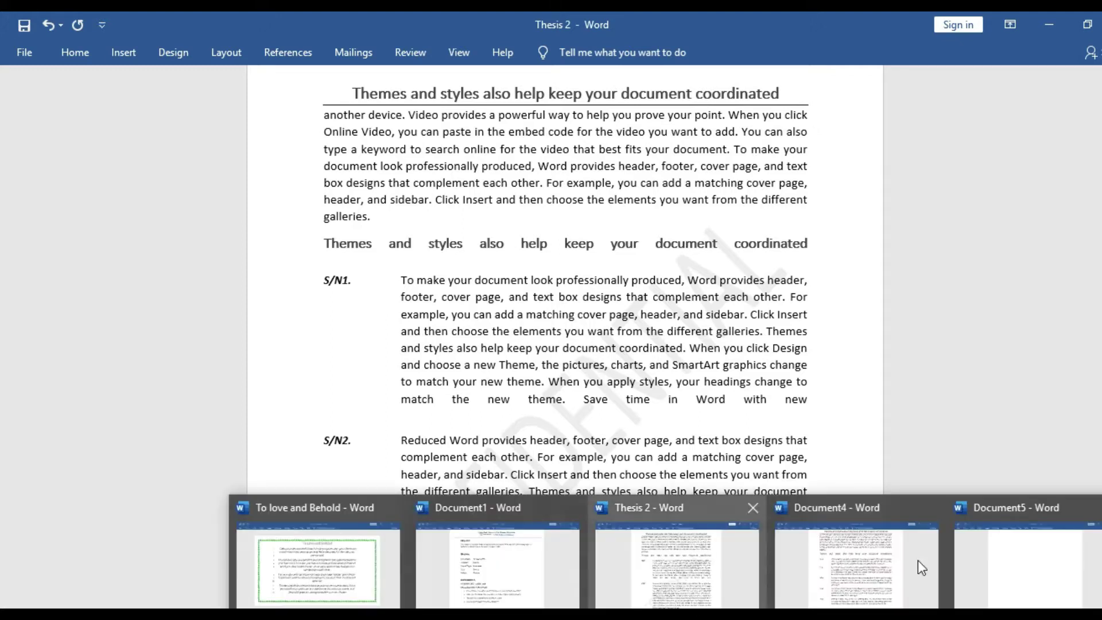
{"action": "left_click", "coordinate": [876, 570]}
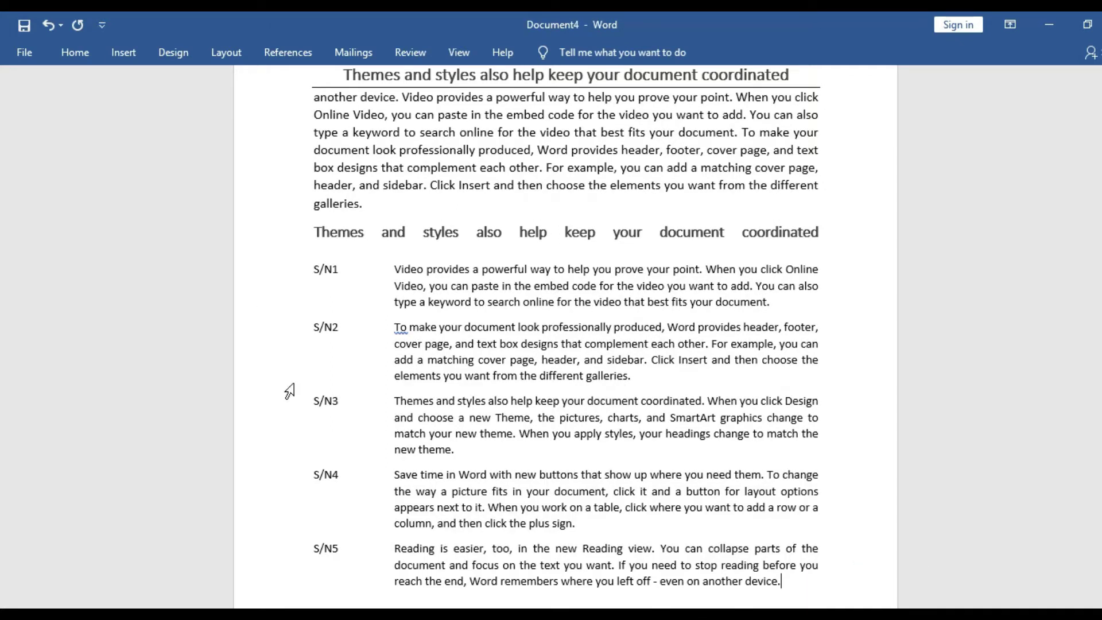
{"action": "left_click_drag", "start_coordinate": [312, 268], "coordinate": [347, 274]}
{"action": "left_click", "coordinate": [355, 244]}
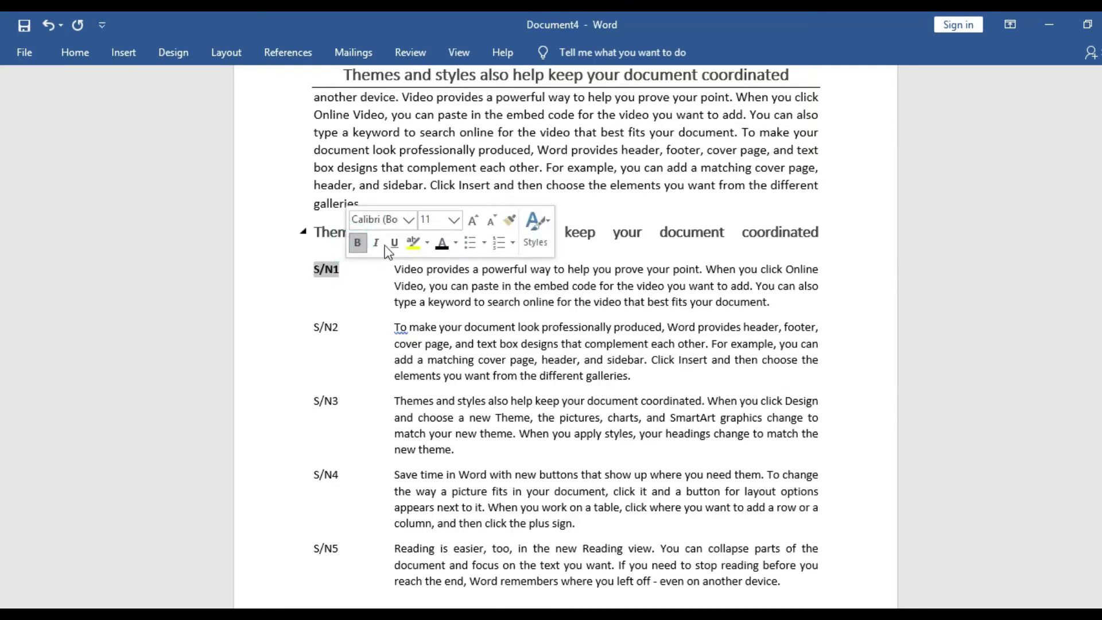
{"action": "left_click", "coordinate": [374, 243]}
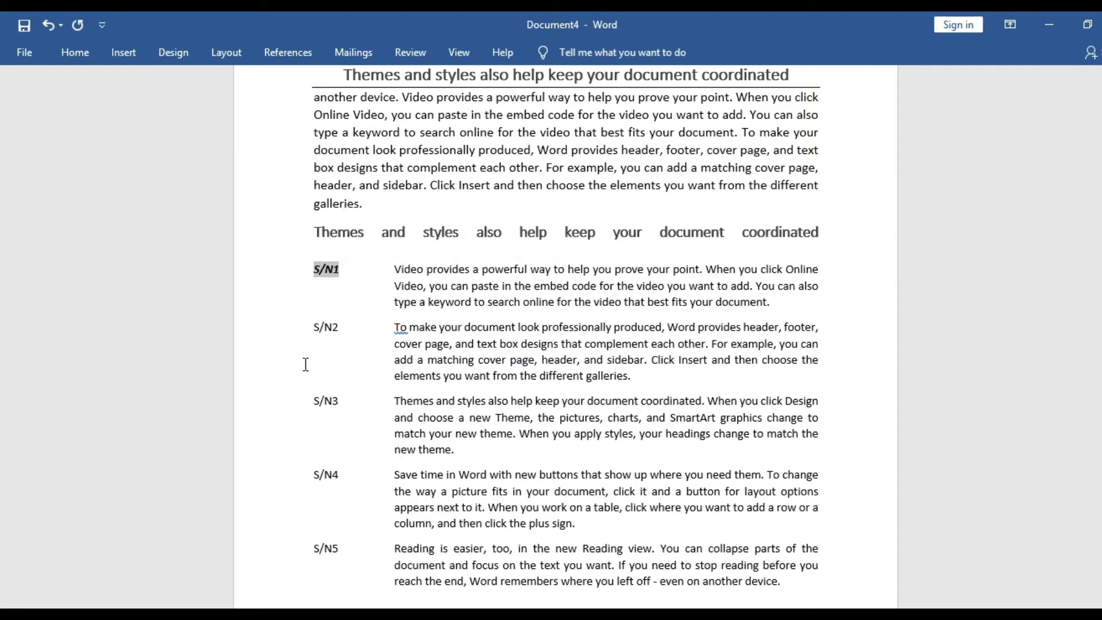
Make the S/N2 and S/N3 labels bold and italic to match the S/N1 label
{"action": "left_click_drag", "start_coordinate": [313, 326], "coordinate": [340, 326]}
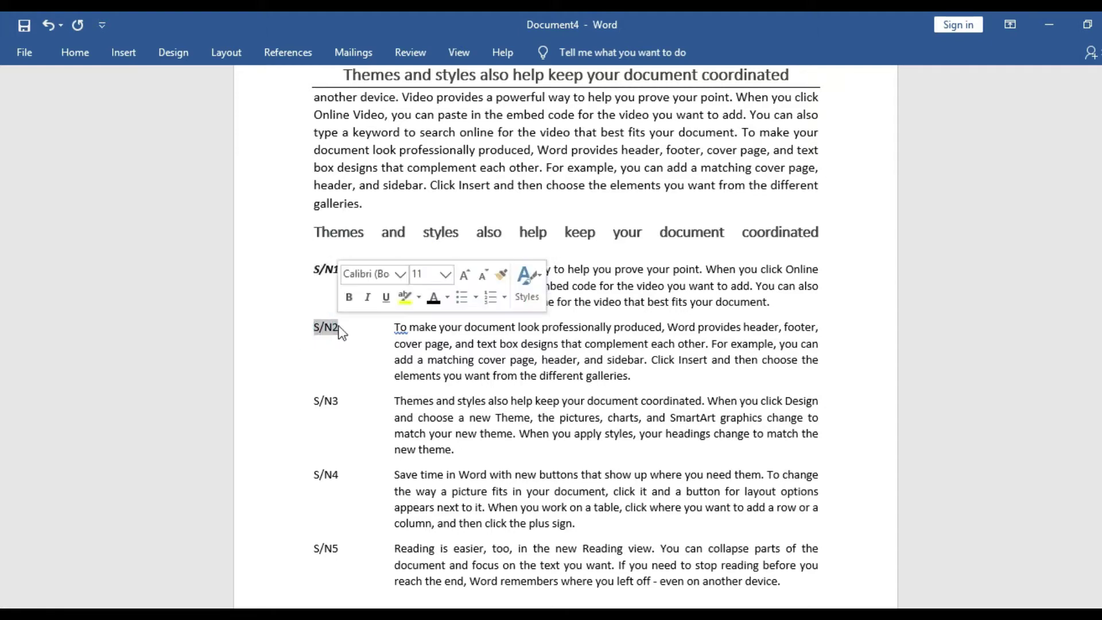
{"action": "left_click", "coordinate": [350, 297]}
{"action": "left_click", "coordinate": [368, 296]}
{"action": "left_click_drag", "start_coordinate": [313, 400], "coordinate": [343, 399]}
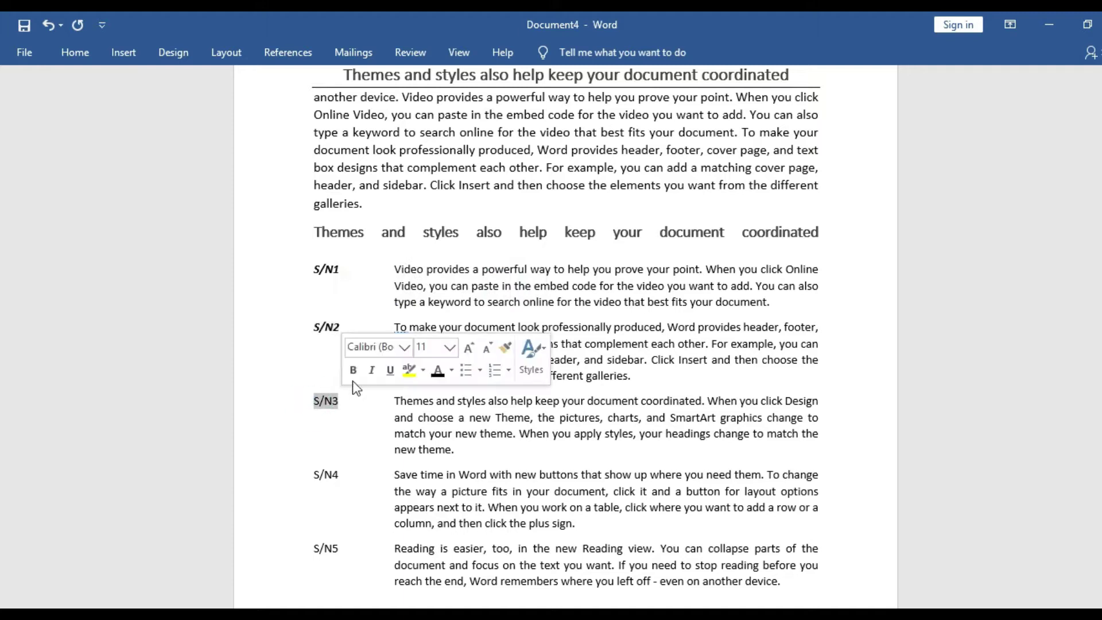
{"action": "left_click", "coordinate": [354, 371]}
{"action": "left_click", "coordinate": [373, 370]}
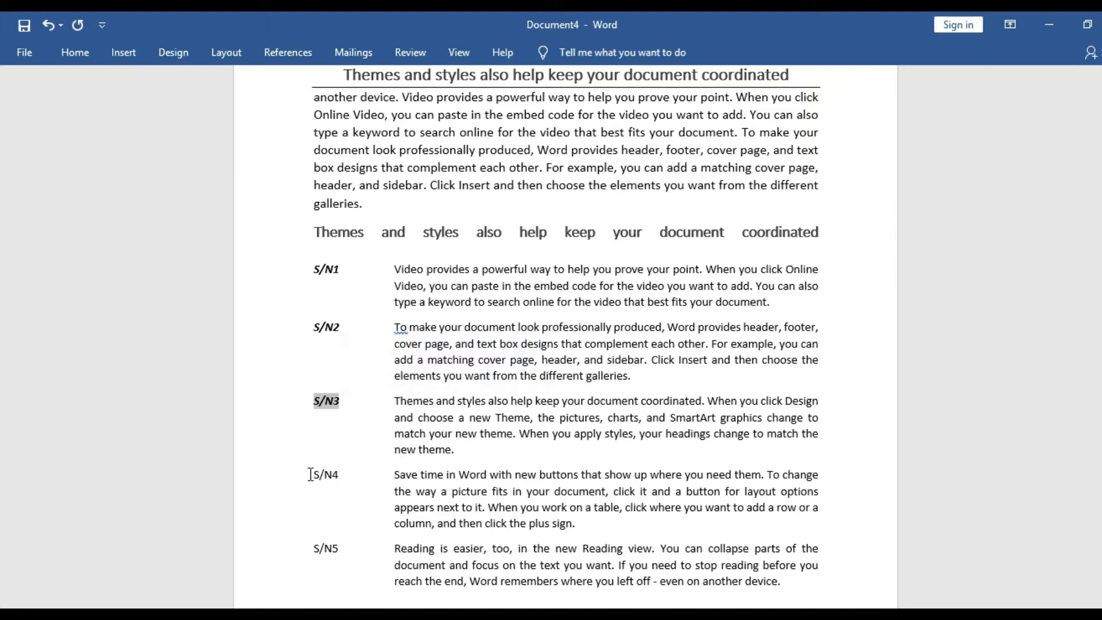
Make the S/N4 and S/N5 labels bold and italic like the labels above, and clear the selection
{"action": "left_click_drag", "start_coordinate": [309, 473], "coordinate": [346, 466]}
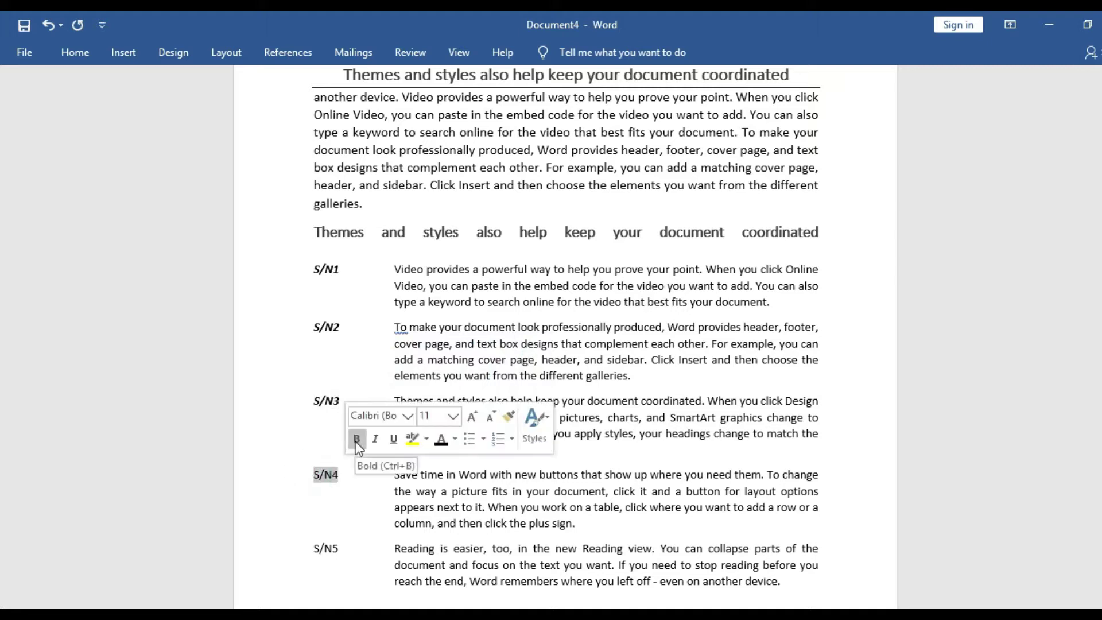
{"action": "left_click", "coordinate": [356, 440]}
{"action": "left_click", "coordinate": [376, 439]}
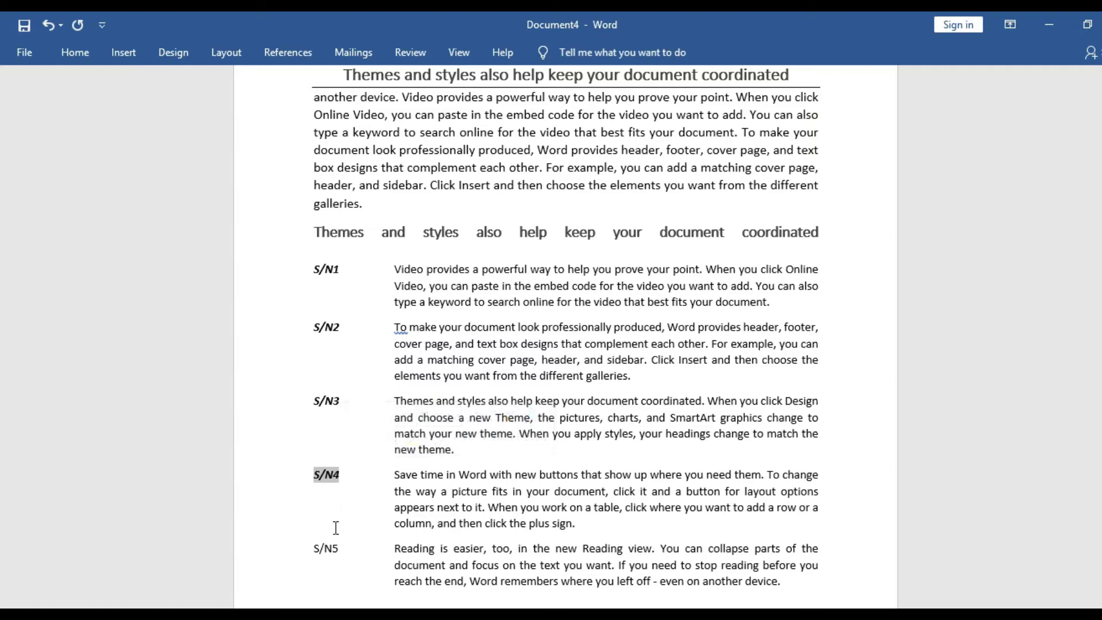
{"action": "left_click_drag", "start_coordinate": [310, 547], "coordinate": [346, 548]}
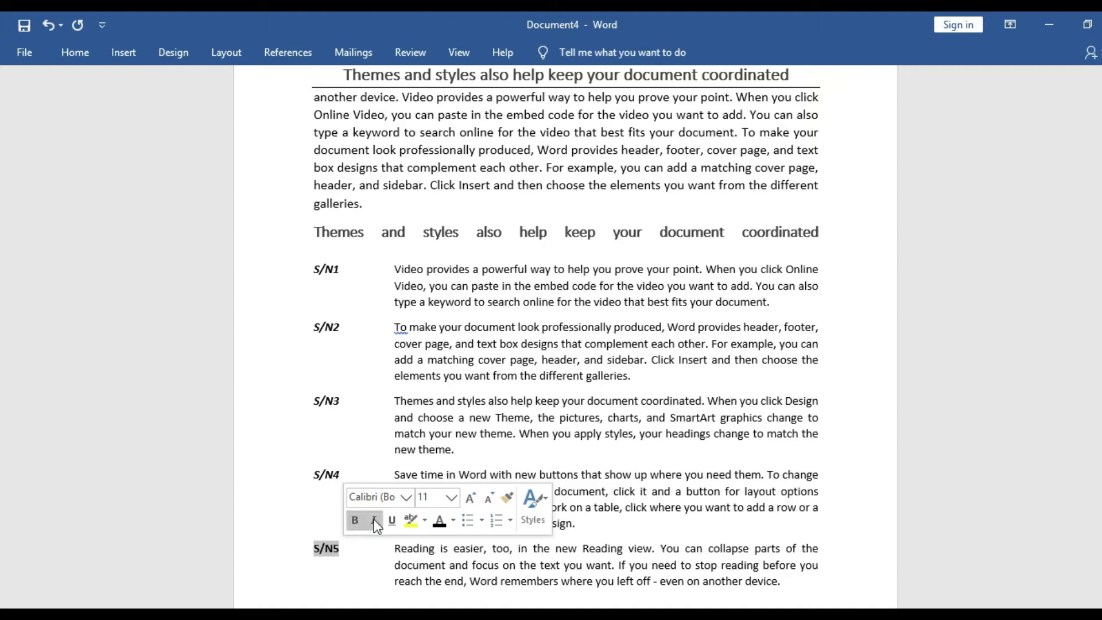
{"action": "left_click", "coordinate": [376, 520]}
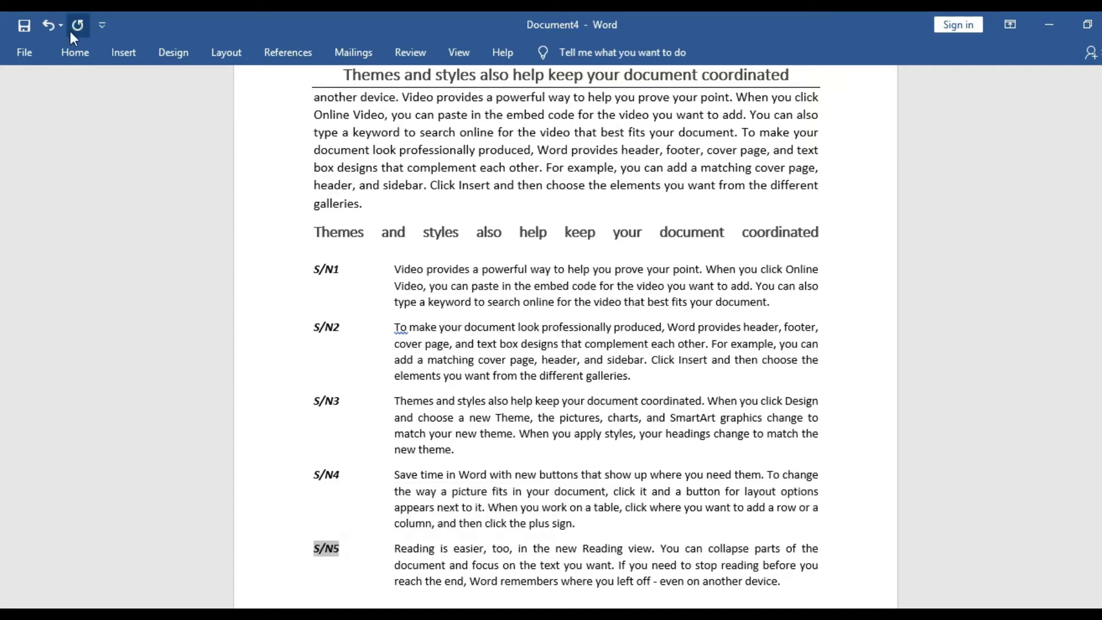
{"action": "left_click", "coordinate": [84, 51]}
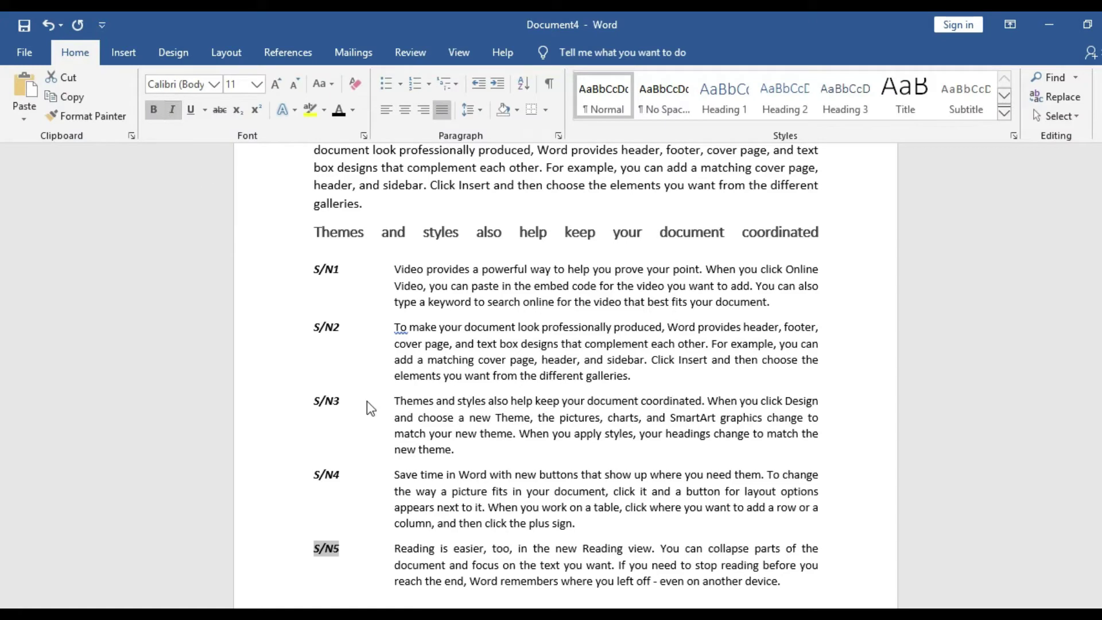
{"action": "left_click", "coordinate": [839, 546]}
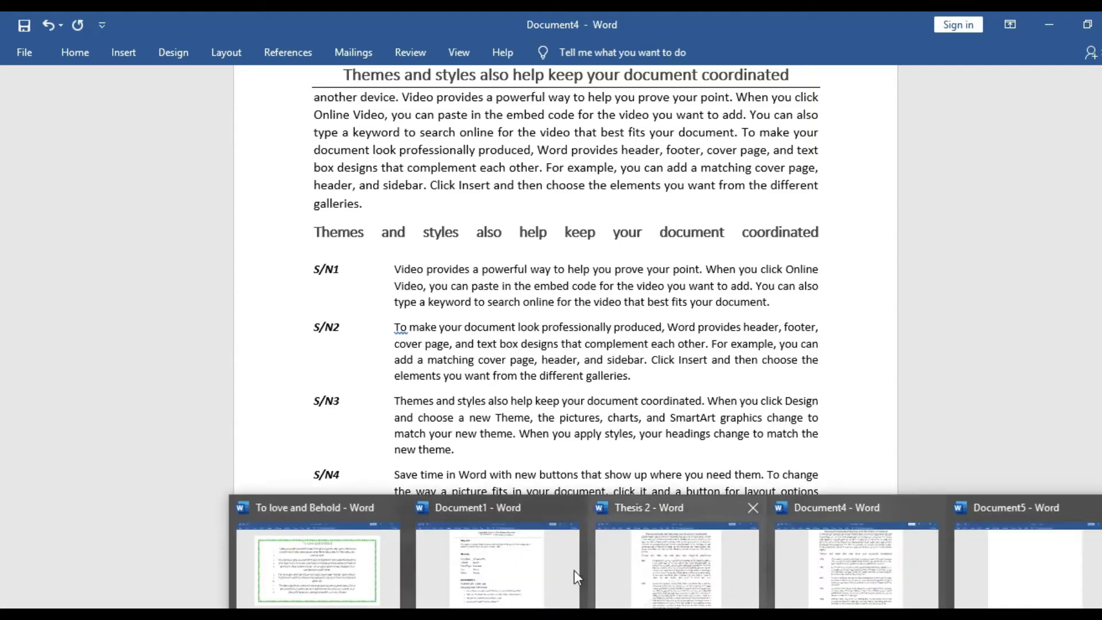
Switch to Document1 and look through the résumé down to its two work experience entries
{"action": "left_click", "coordinate": [549, 571]}
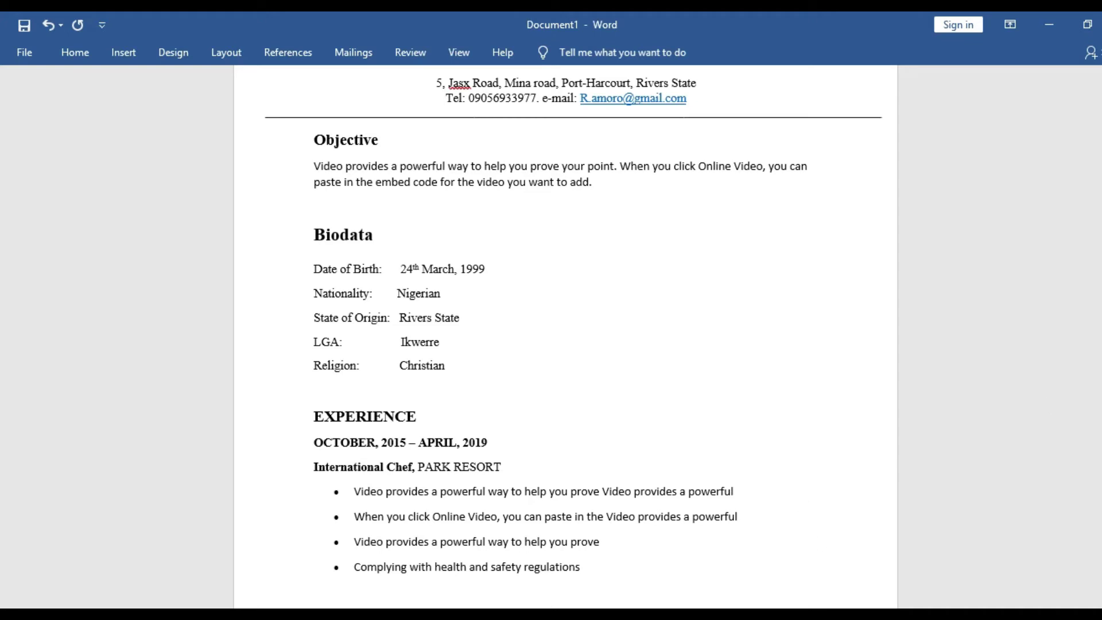
{"action": "scroll", "coordinate": [2, 444], "scroll_direction": "down", "scroll_amount": 3}
{"action": "scroll", "coordinate": [3, 542], "scroll_direction": "down", "scroll_amount": 7}
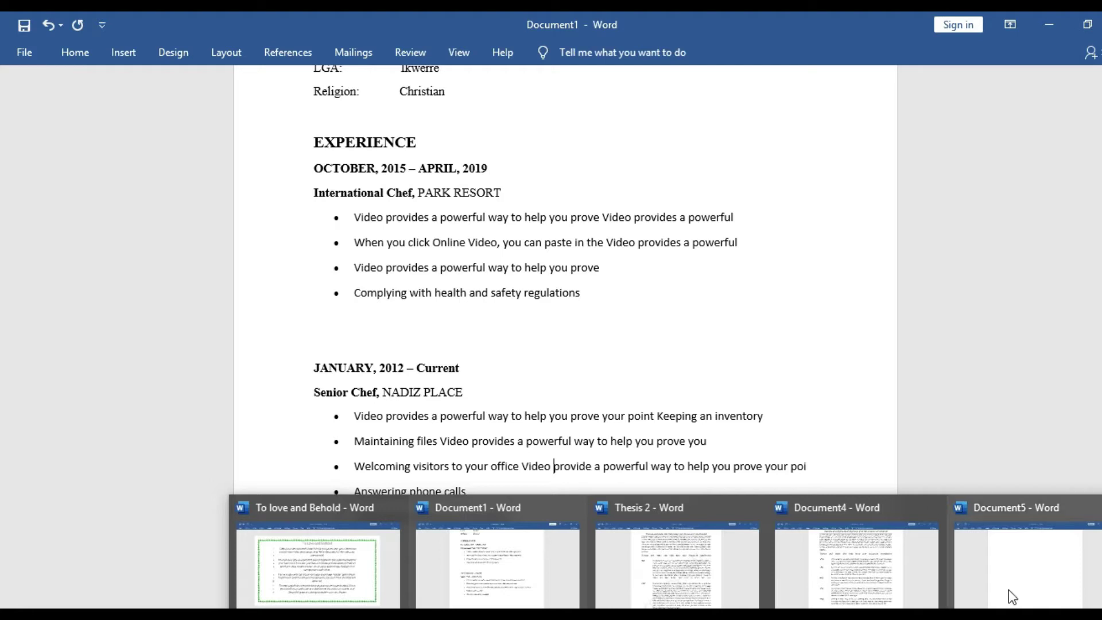
{"action": "left_click", "coordinate": [1009, 589]}
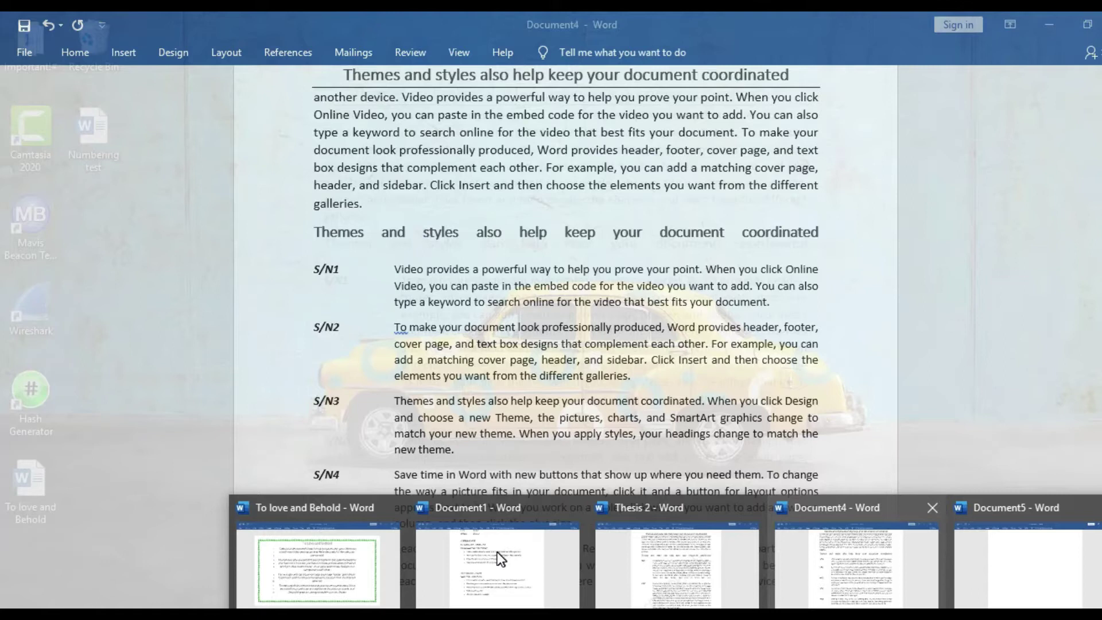
{"action": "left_click", "coordinate": [498, 552]}
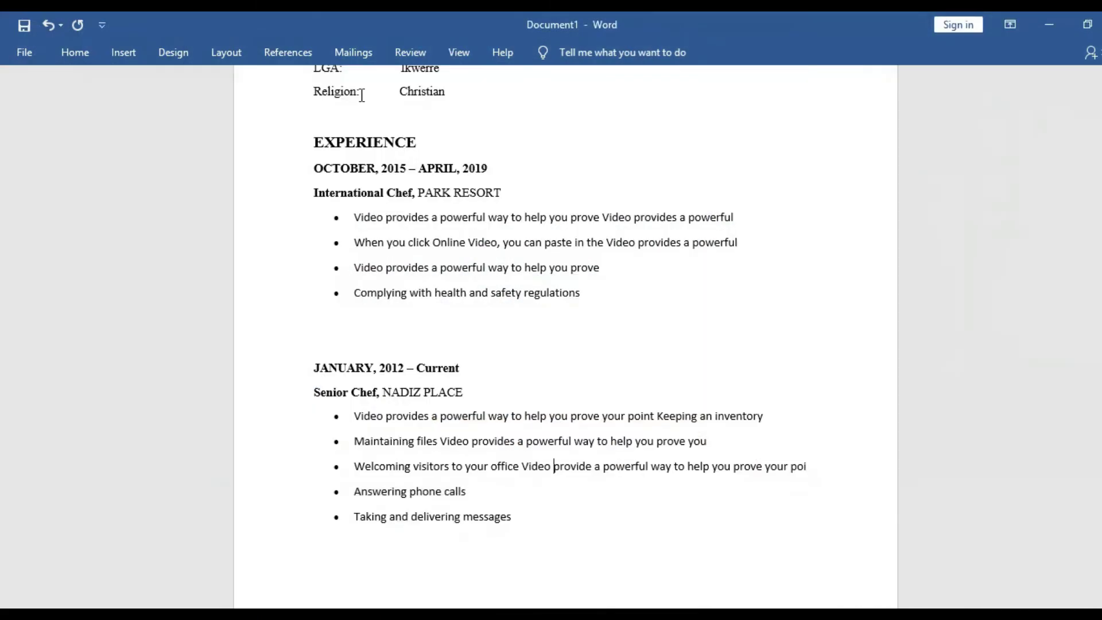
Copy the EXPERIENCE heading, first date range and International Chef line from Document1 and paste them into Document5 below two blank lines
{"action": "left_click_drag", "start_coordinate": [315, 138], "coordinate": [471, 193]}
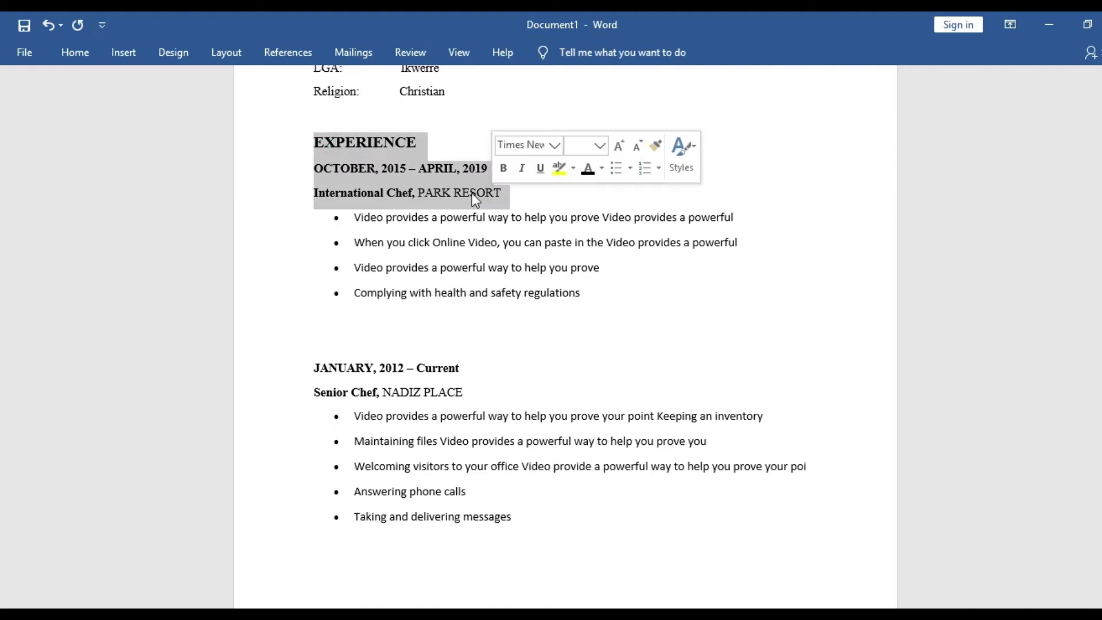
{"action": "right_click", "coordinate": [395, 181]}
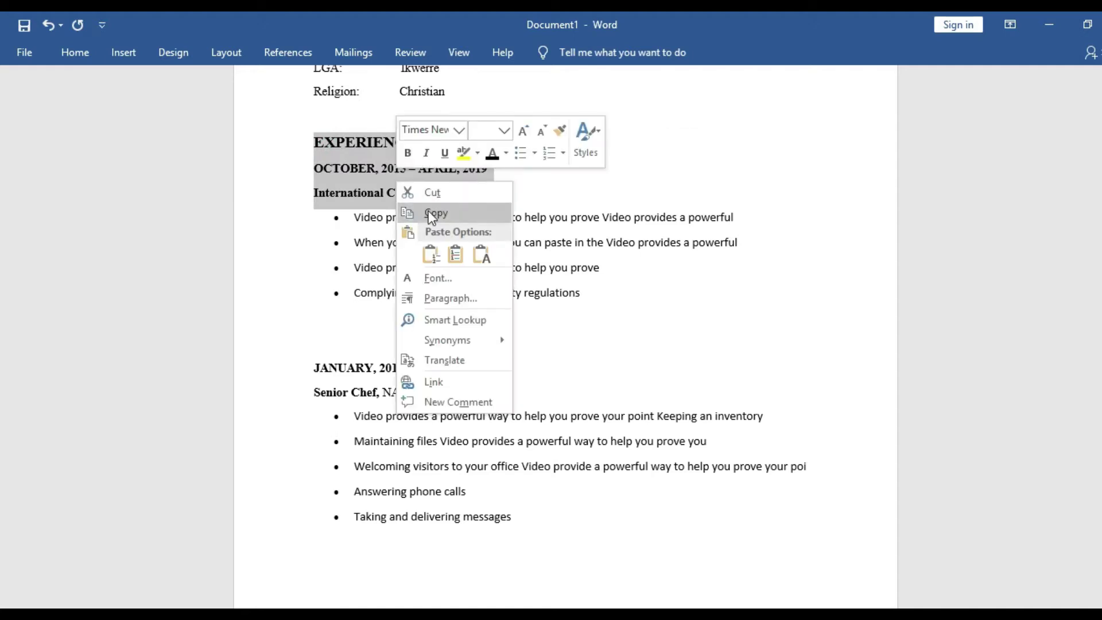
{"action": "left_click", "coordinate": [429, 212]}
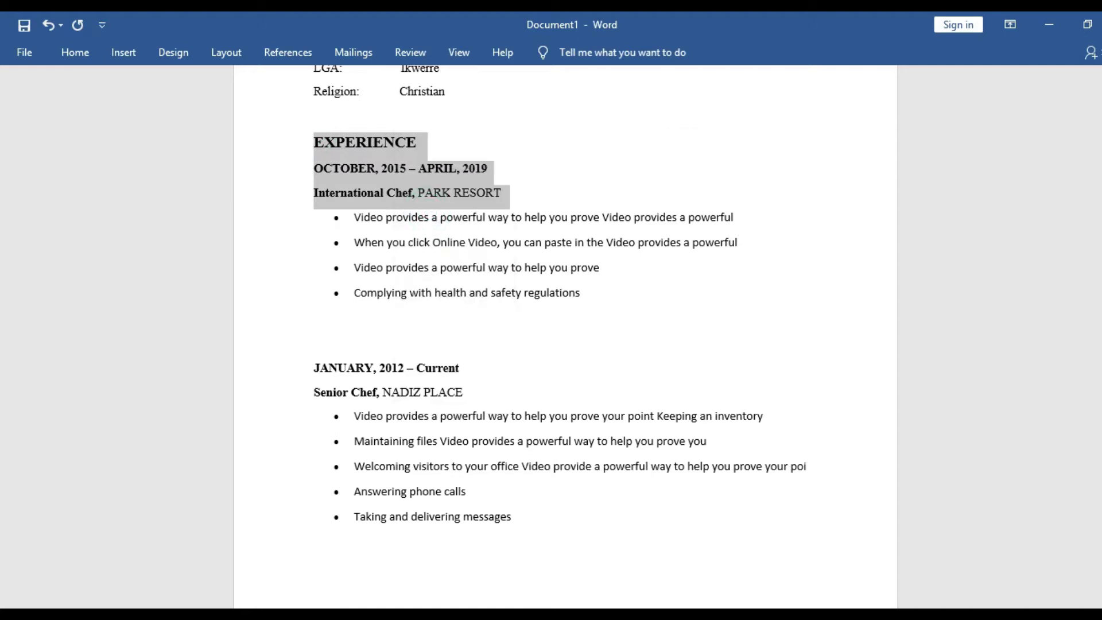
{"action": "left_click", "coordinate": [1072, 558]}
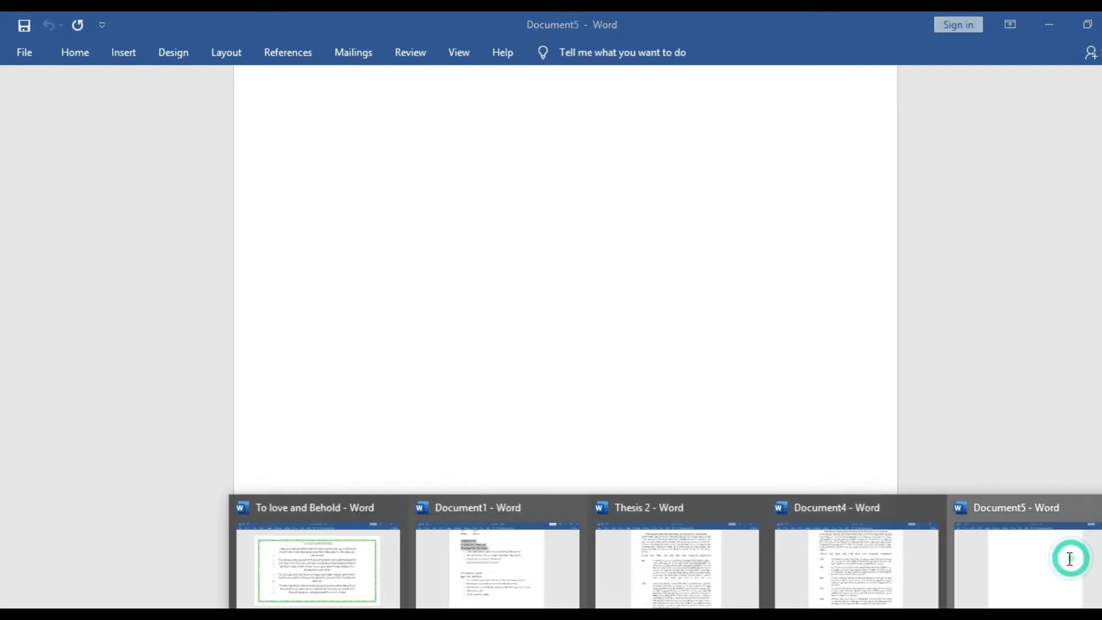
{"action": "key", "text": "Return"}
{"action": "key", "text": "Return"}
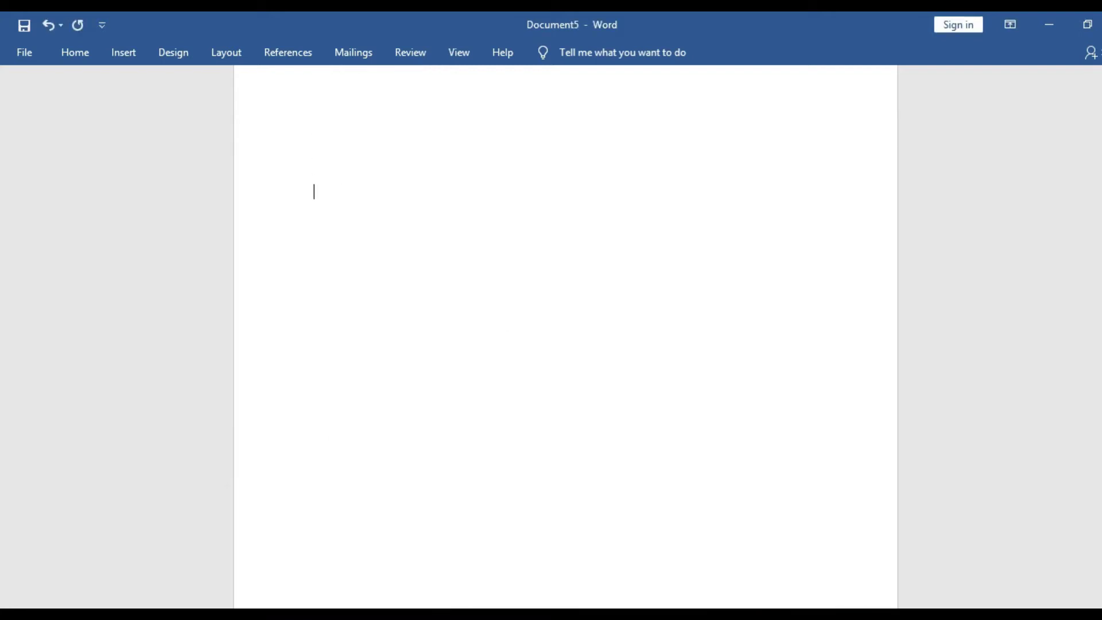
{"action": "key", "text": "ctrl+v"}
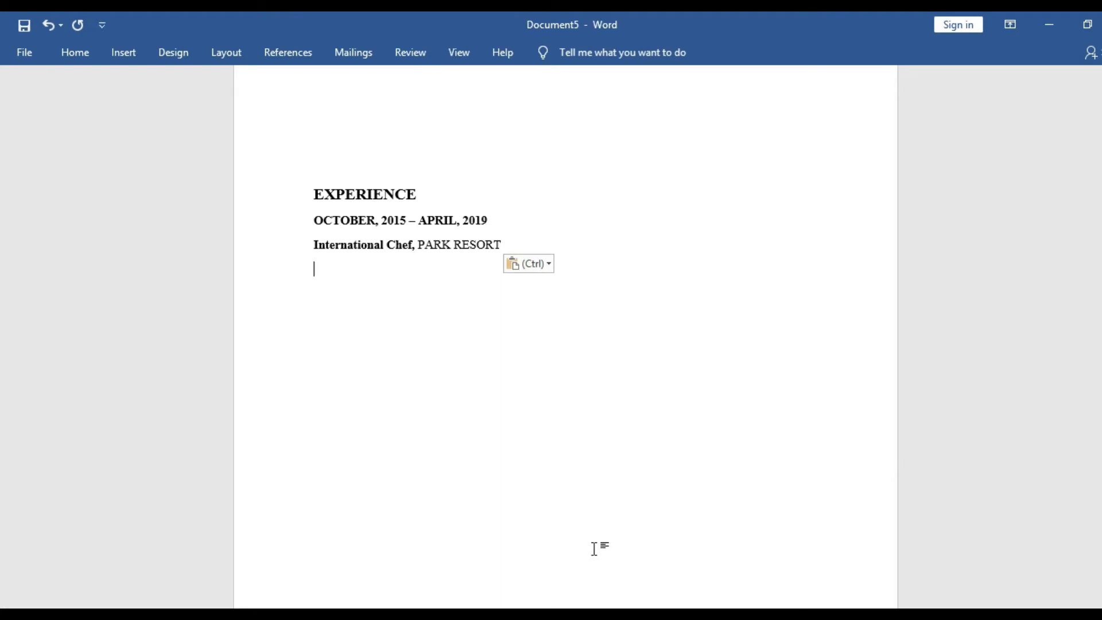
Switch to Document4 and capitalize the first letter of "another device" in the paragraph above the S/N list
{"action": "mouse_move", "coordinate": [677, 612]}
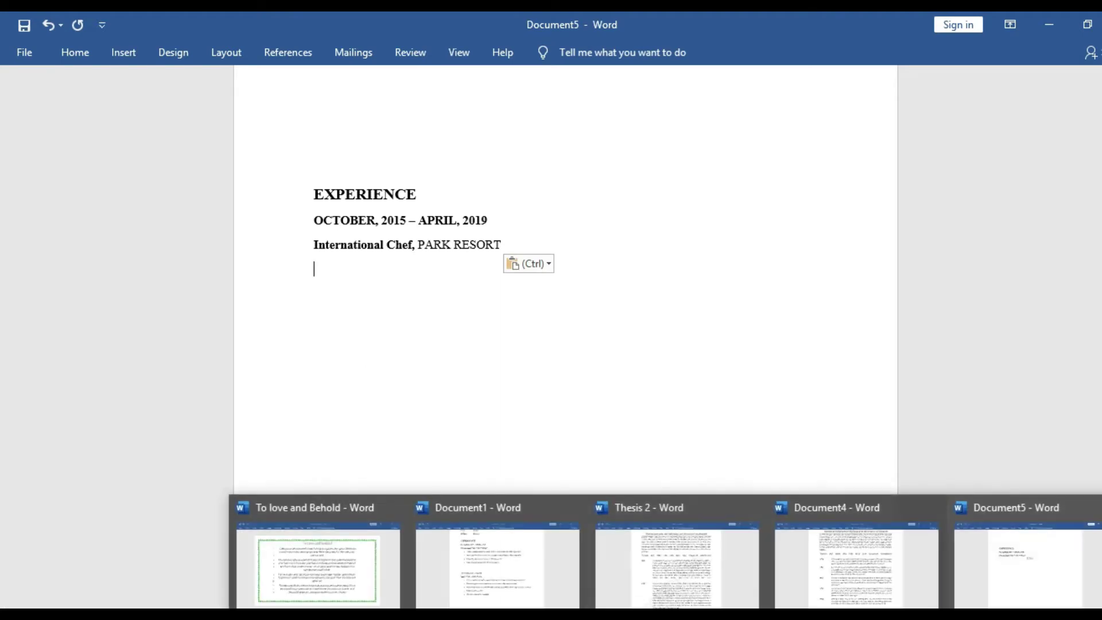
{"action": "left_click", "coordinate": [514, 556]}
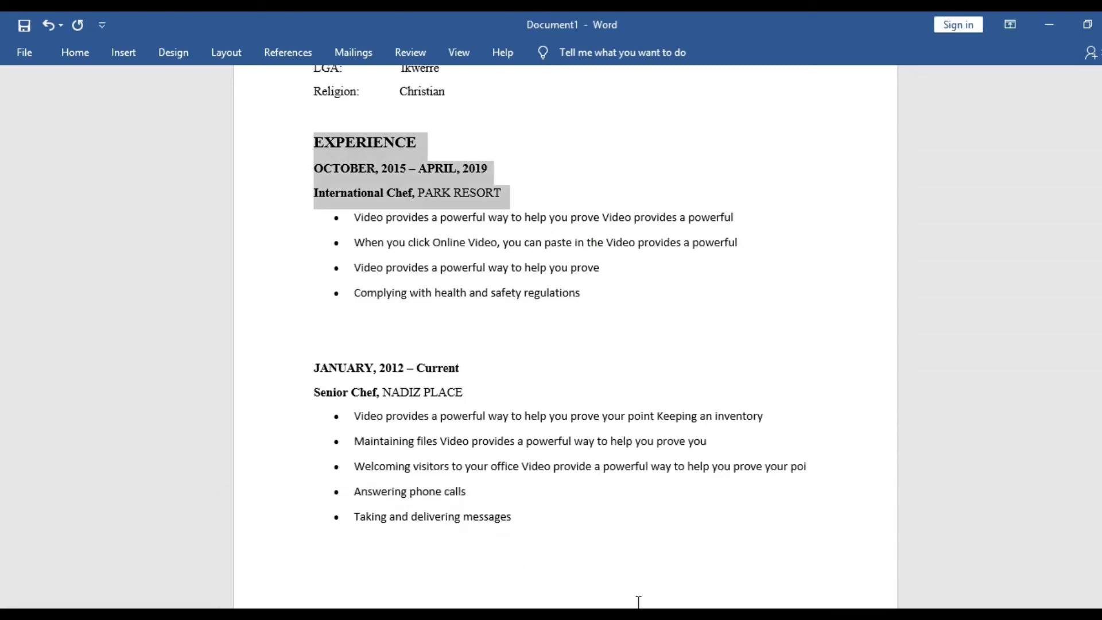
{"action": "mouse_move", "coordinate": [676, 612]}
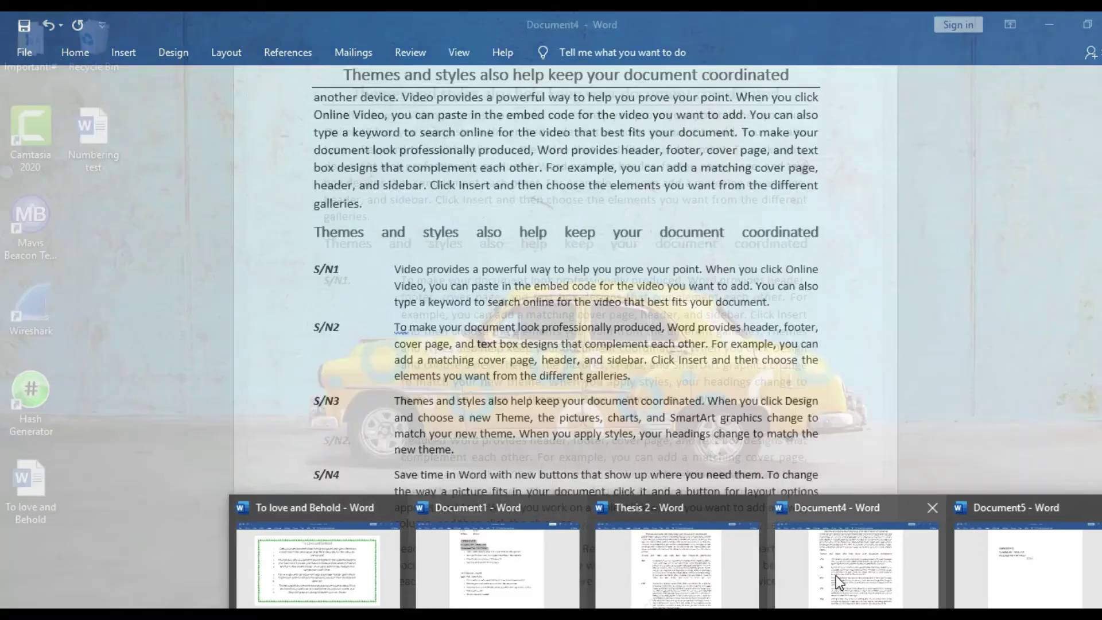
{"action": "left_click", "coordinate": [835, 575]}
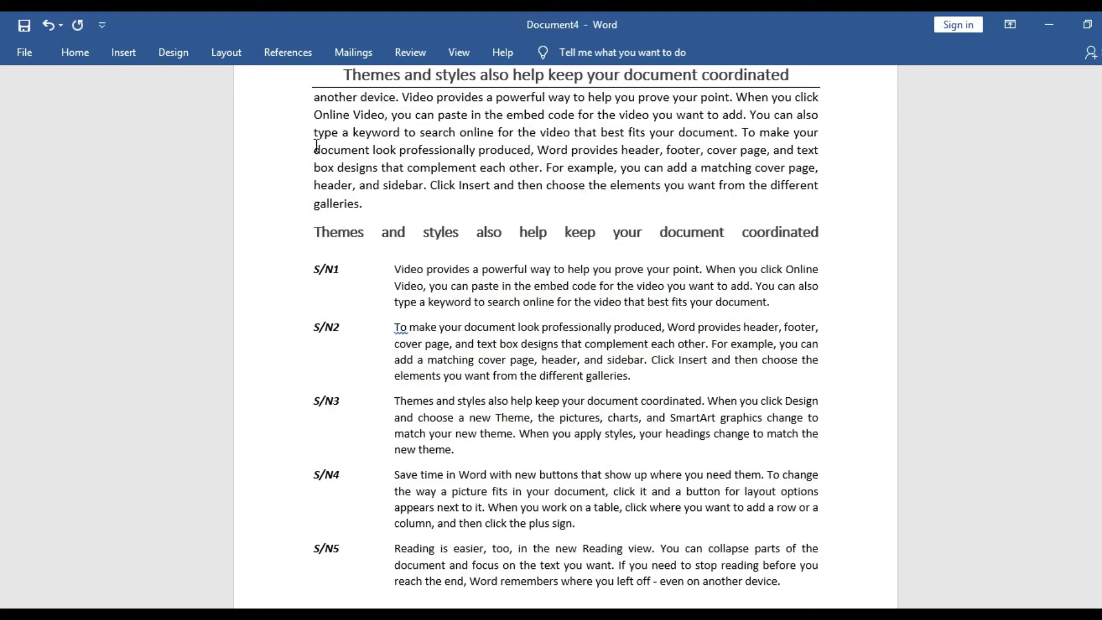
{"action": "left_click_drag", "start_coordinate": [314, 113], "coordinate": [487, 120]}
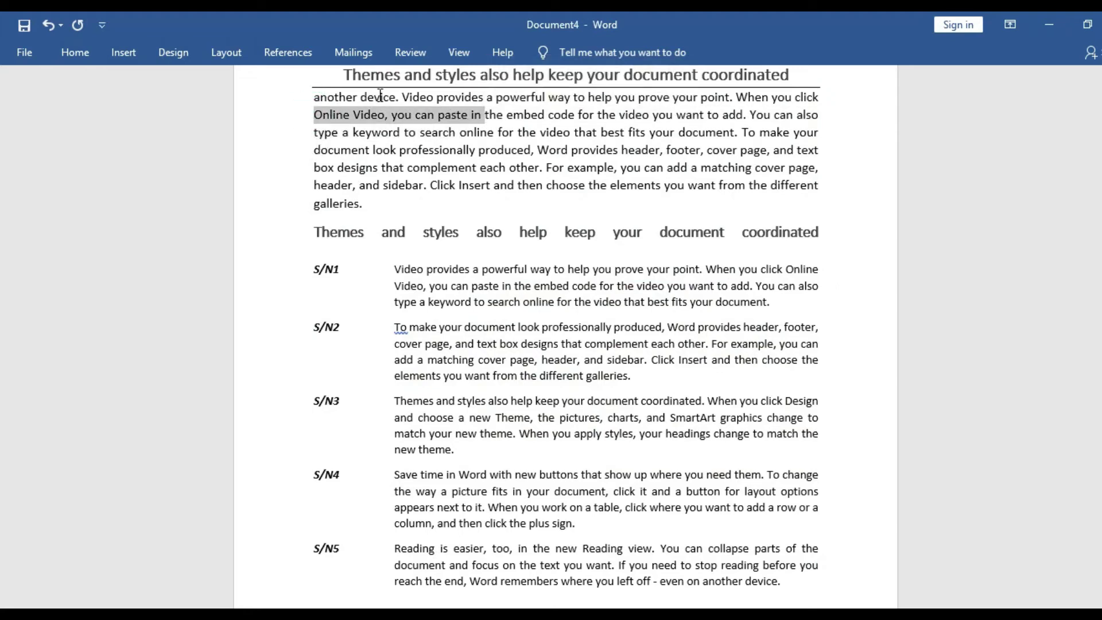
{"action": "left_click", "coordinate": [320, 97]}
{"action": "key", "text": "Delete"}
{"action": "type", "text": "A"}
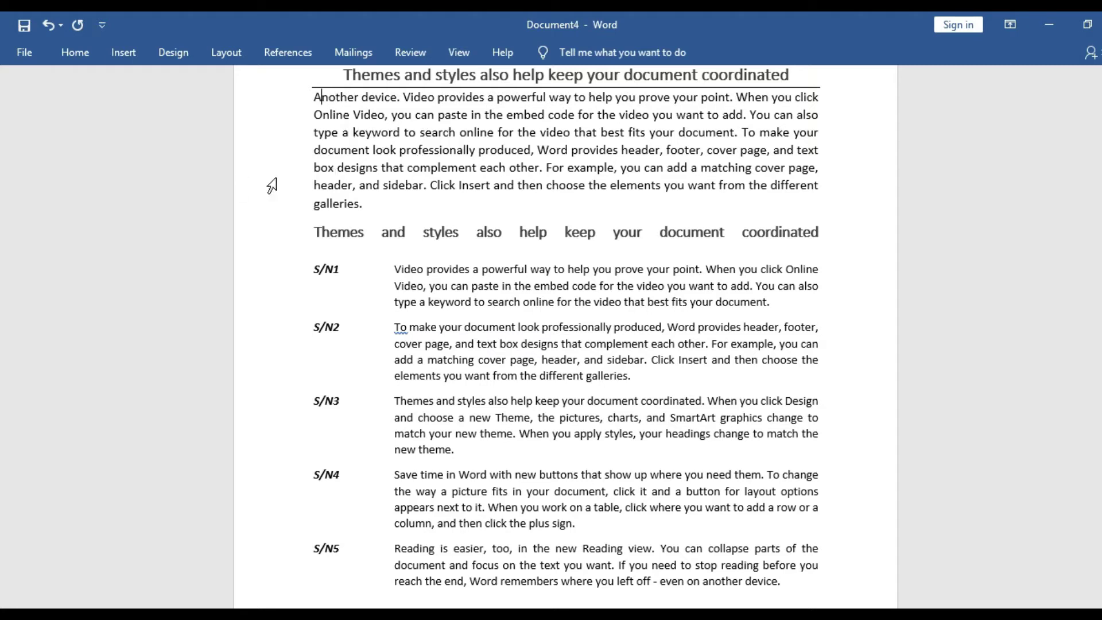
Copy "For example, you can add a matching cover page" from Document4 and paste it below the International Chef line in Document5
{"action": "left_click_drag", "start_coordinate": [312, 150], "coordinate": [623, 152]}
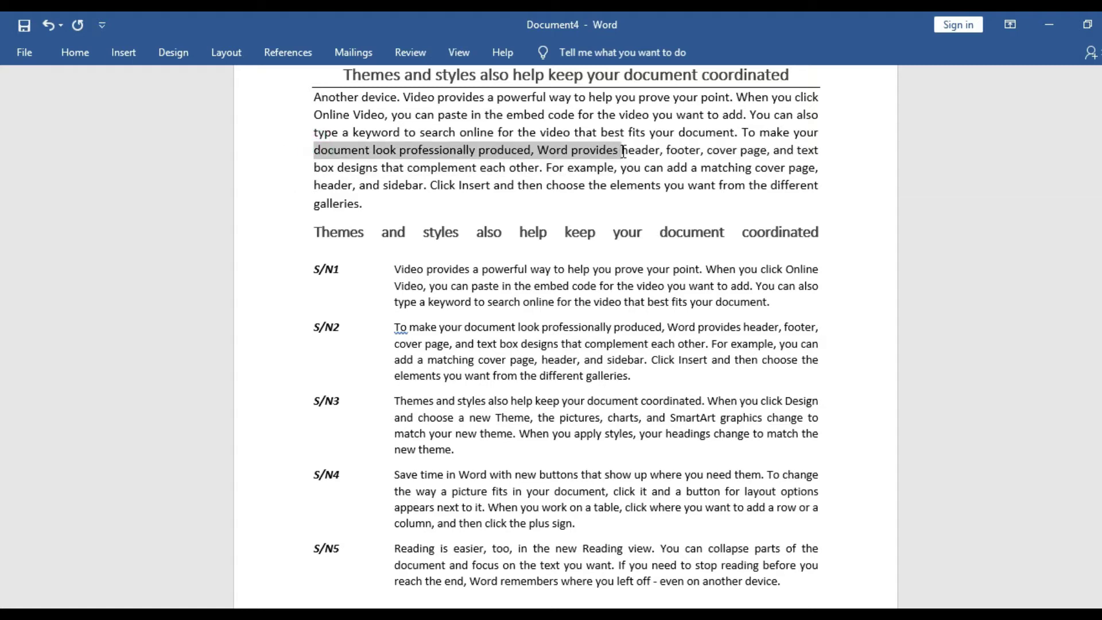
{"action": "left_click_drag", "start_coordinate": [545, 168], "coordinate": [812, 166]}
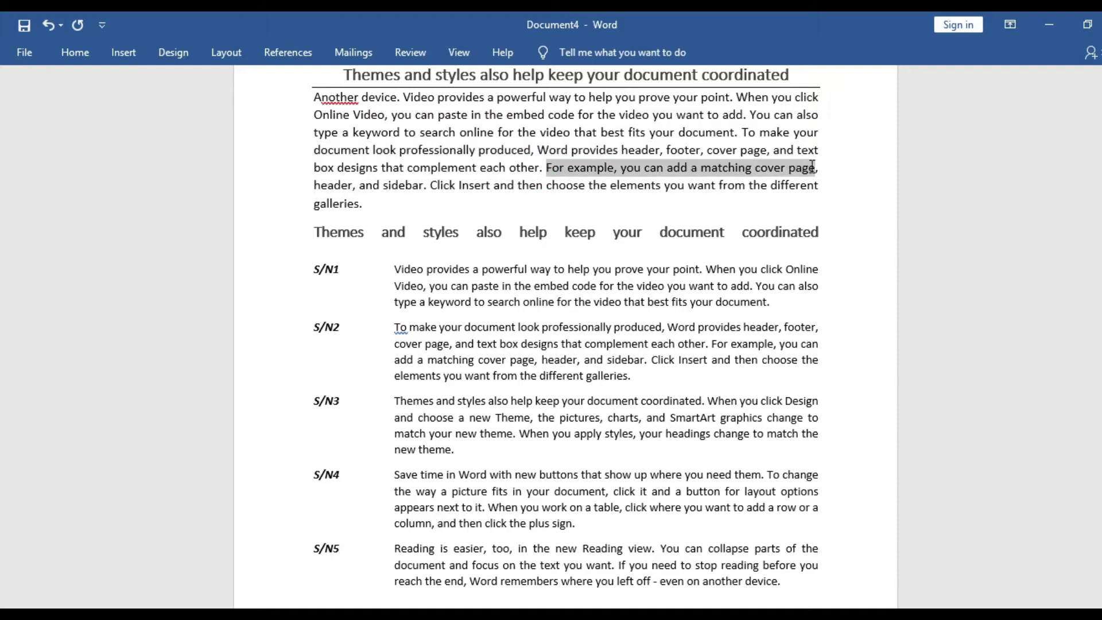
{"action": "right_click", "coordinate": [778, 170]}
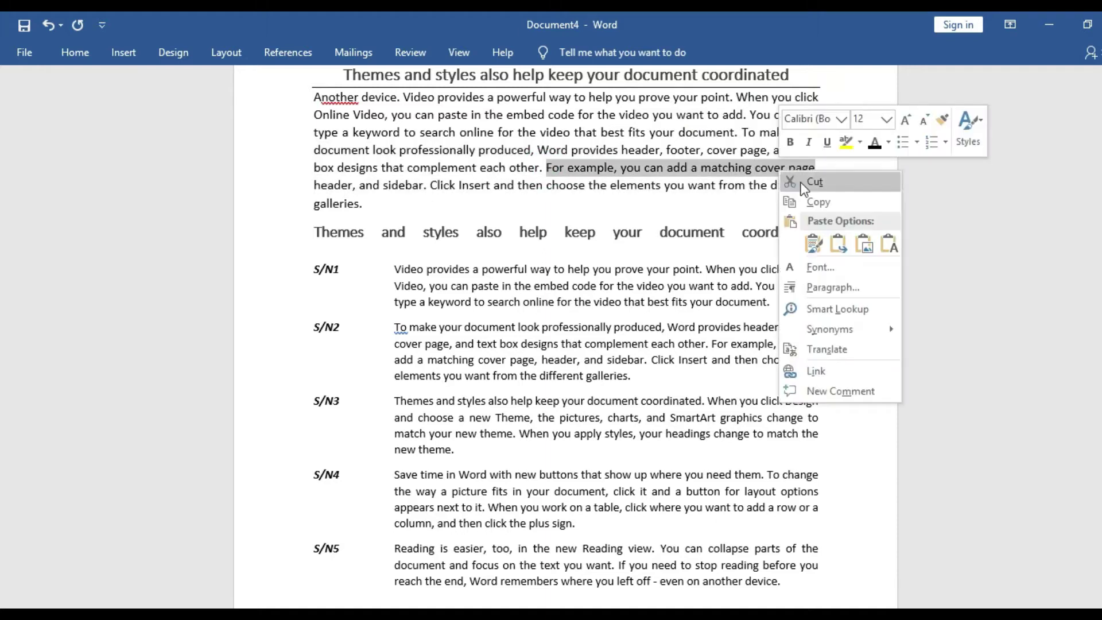
{"action": "left_click", "coordinate": [817, 202]}
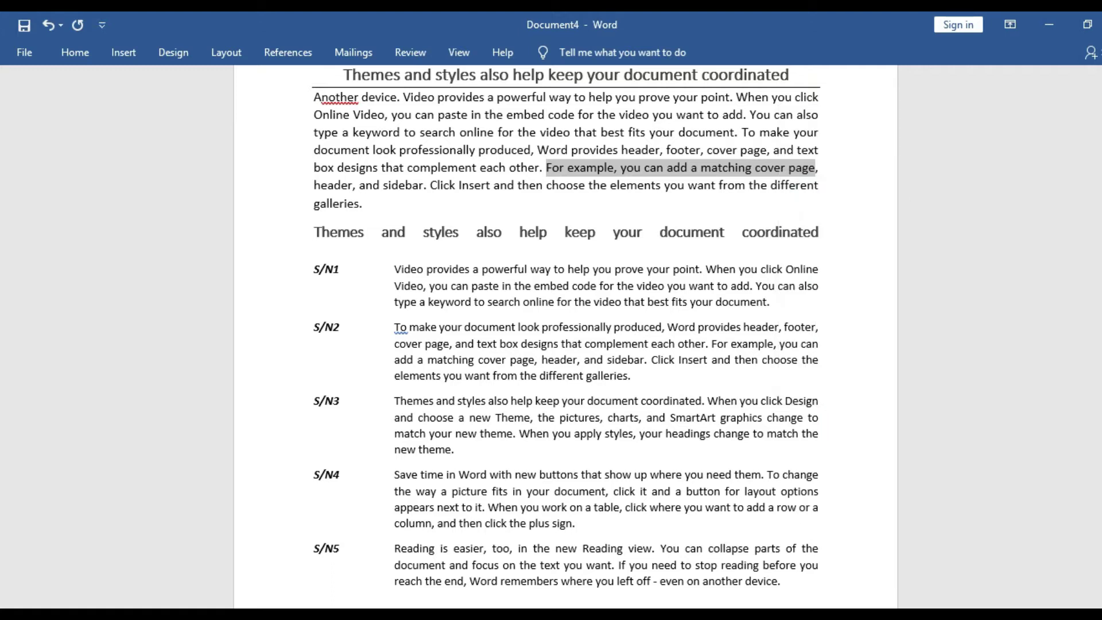
{"action": "left_click", "coordinate": [676, 614]}
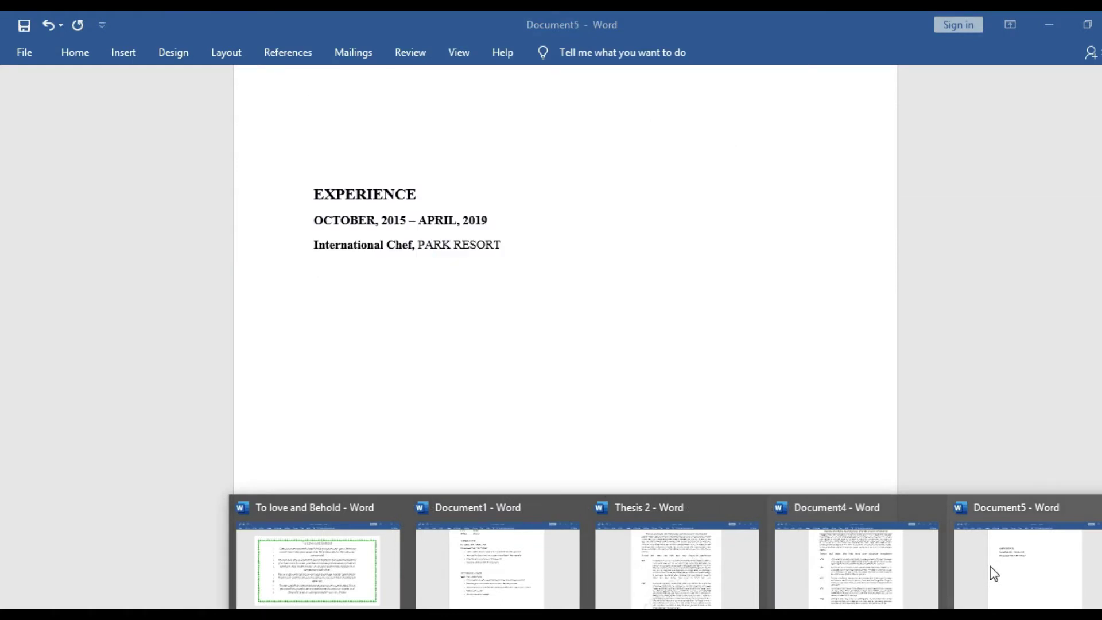
{"action": "left_click", "coordinate": [990, 565]}
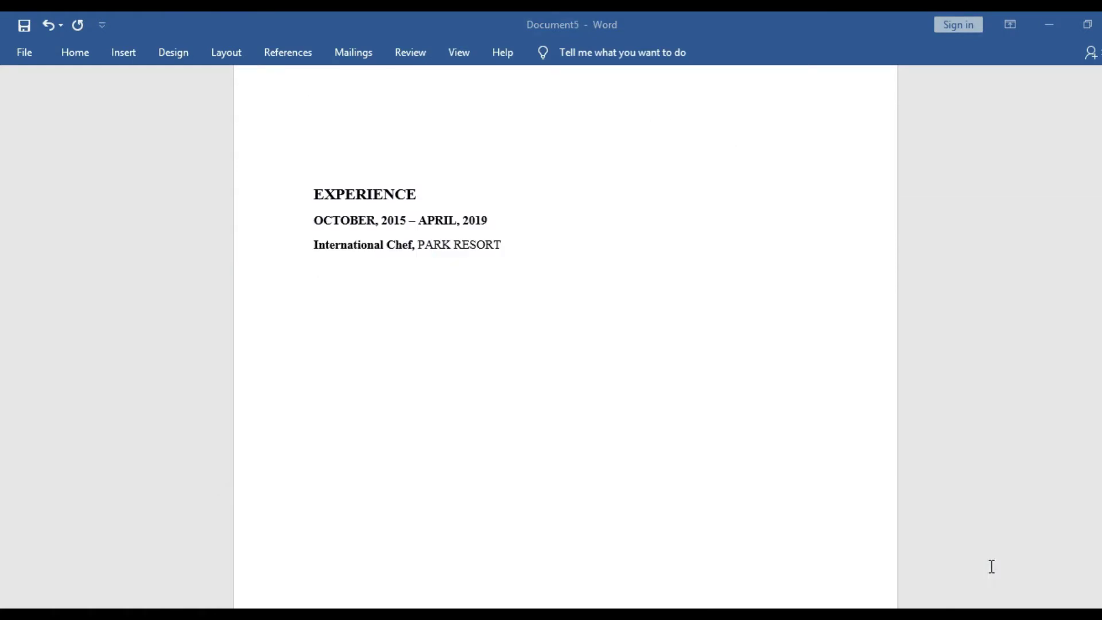
{"action": "left_click", "coordinate": [676, 614]}
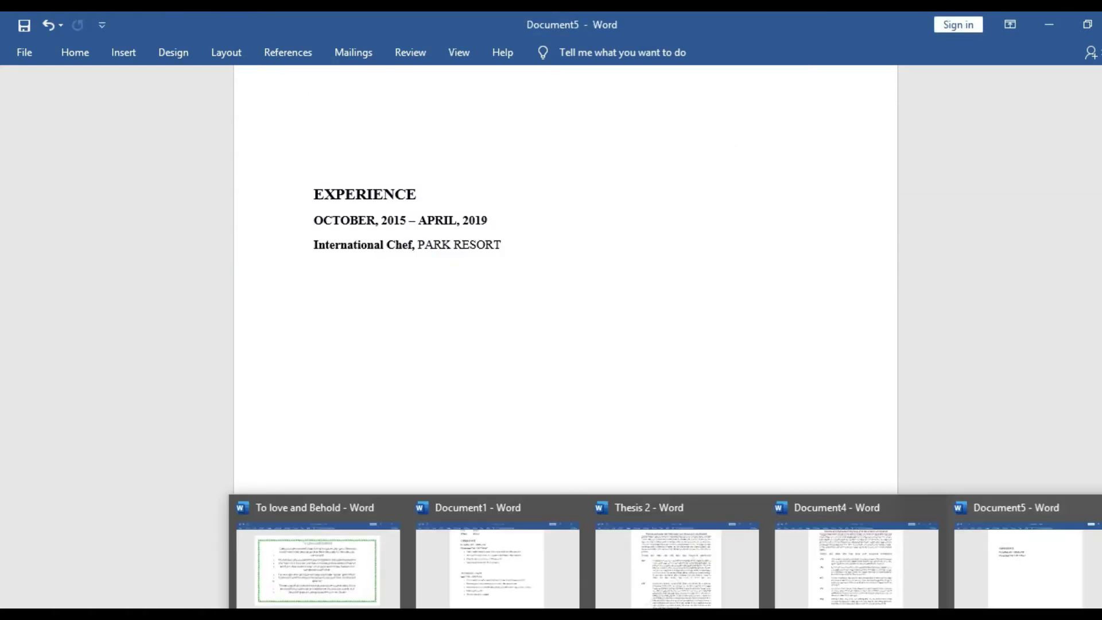
{"action": "mouse_move", "coordinate": [511, 571]}
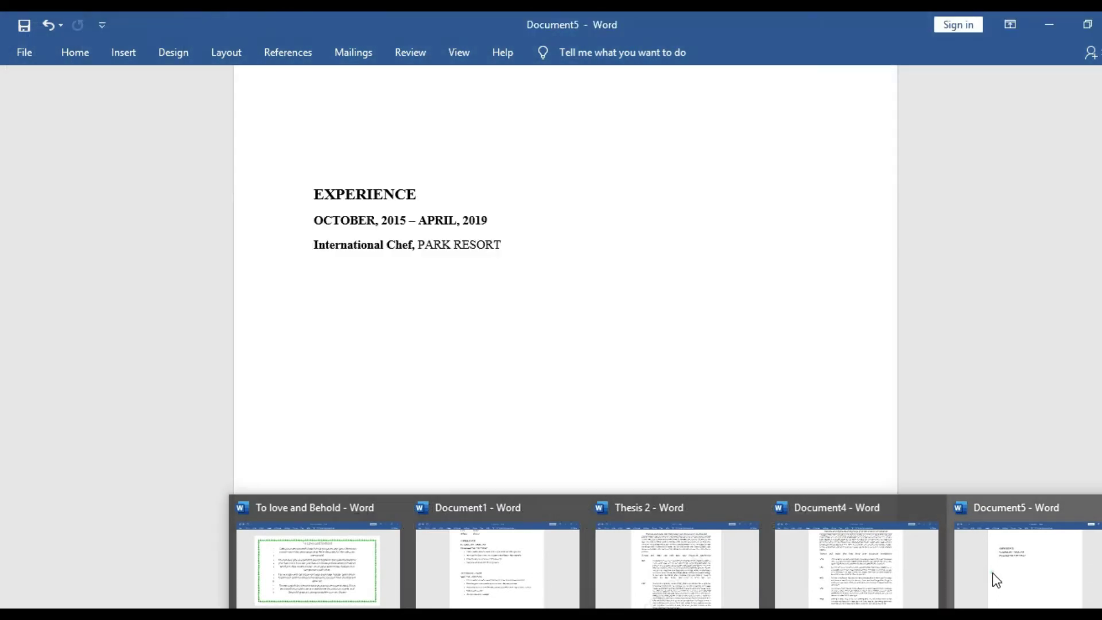
{"action": "left_click", "coordinate": [992, 572]}
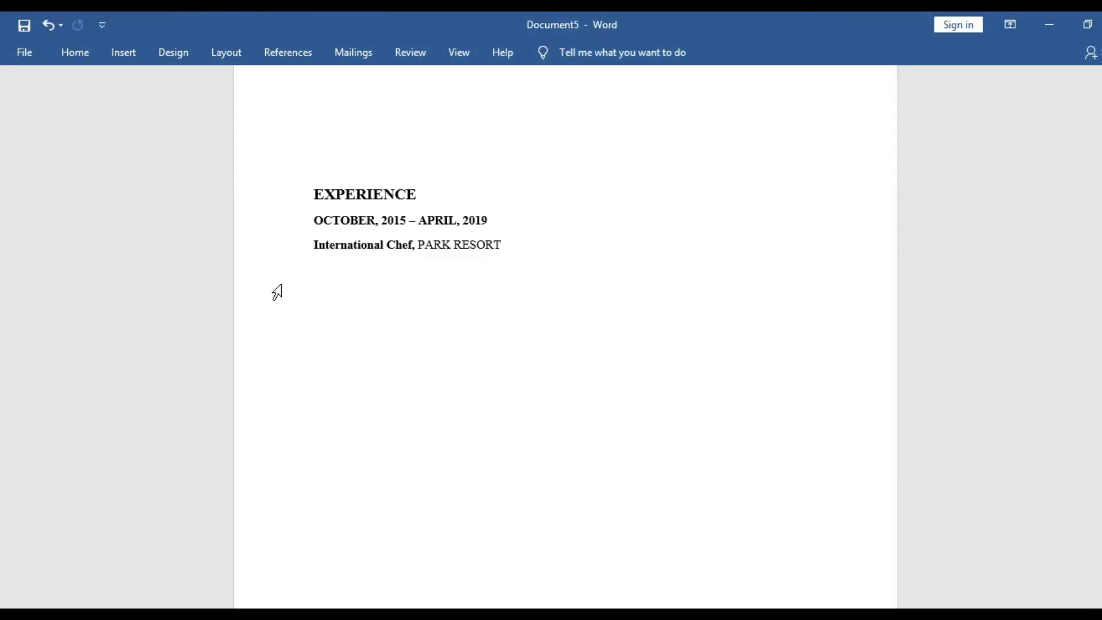
{"action": "right_click", "coordinate": [318, 269]}
{"action": "left_click", "coordinate": [349, 338]}
{"action": "left_click", "coordinate": [351, 342]}
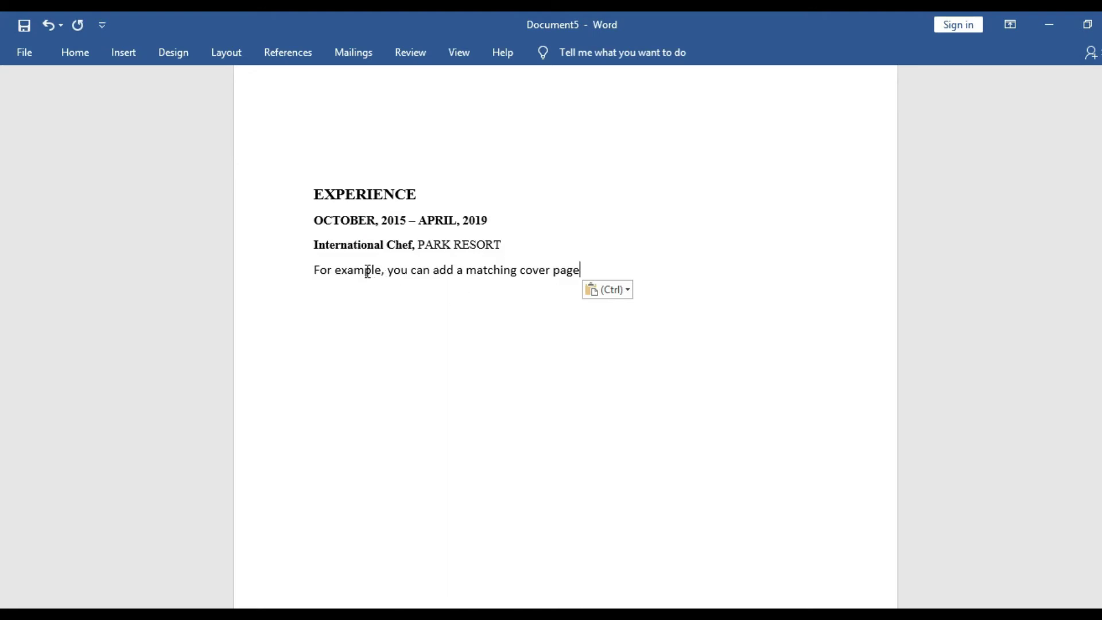
Turn the pasted "For example, you can add a matching cover page" line into a bulleted item
{"action": "left_click", "coordinate": [312, 270]}
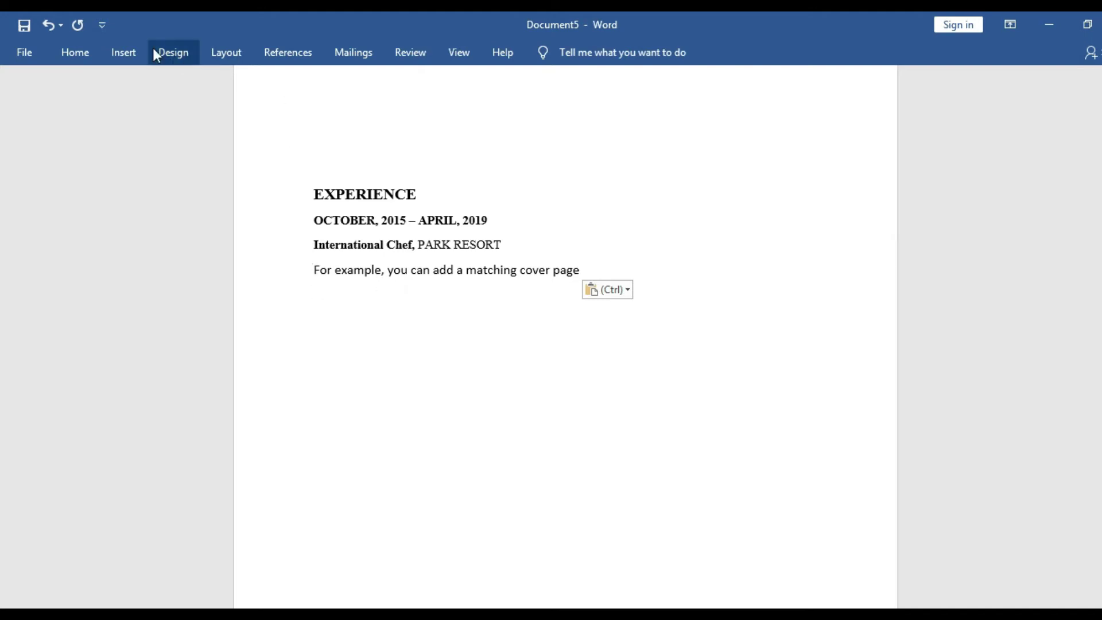
{"action": "left_click", "coordinate": [82, 54]}
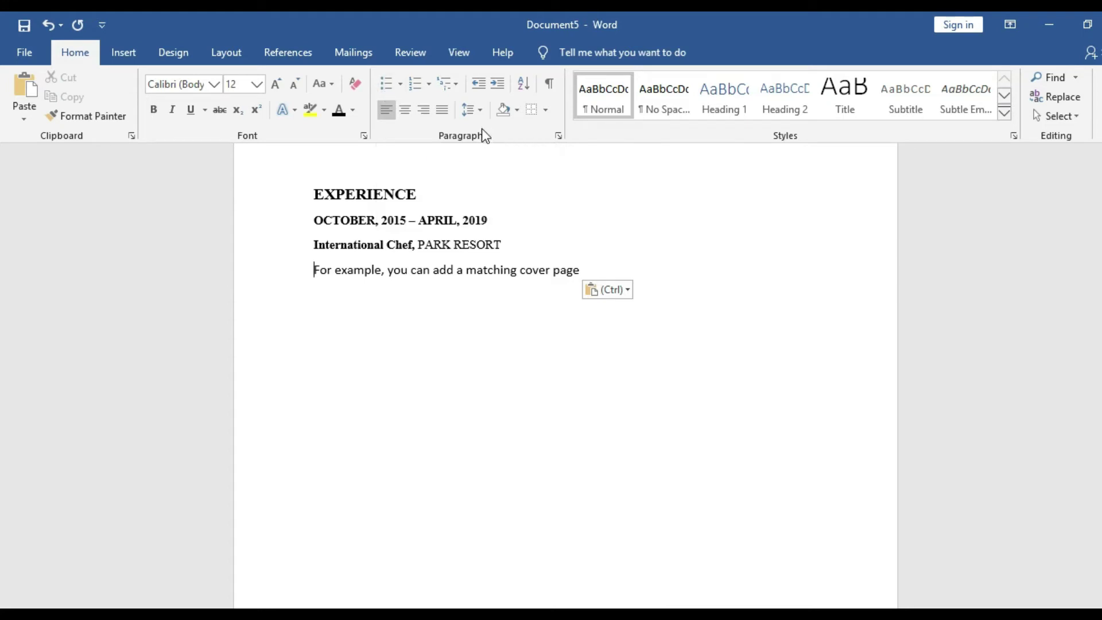
{"action": "left_click", "coordinate": [385, 87]}
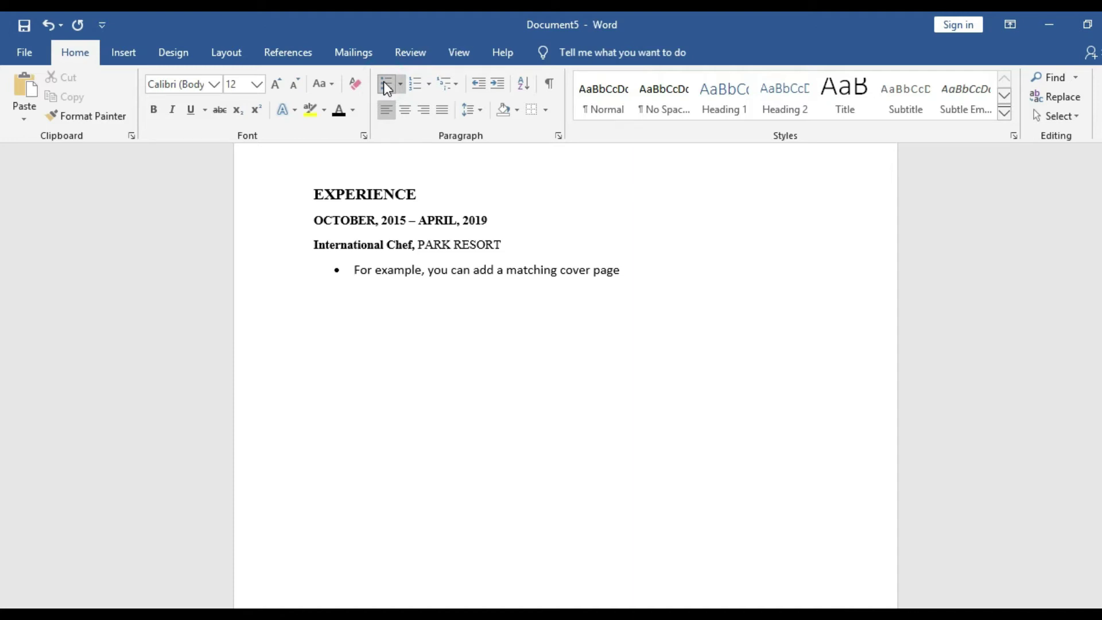
Change the bullet of the "For example, you can add a matching cover page" line to a check mark
{"action": "left_click", "coordinate": [402, 83]}
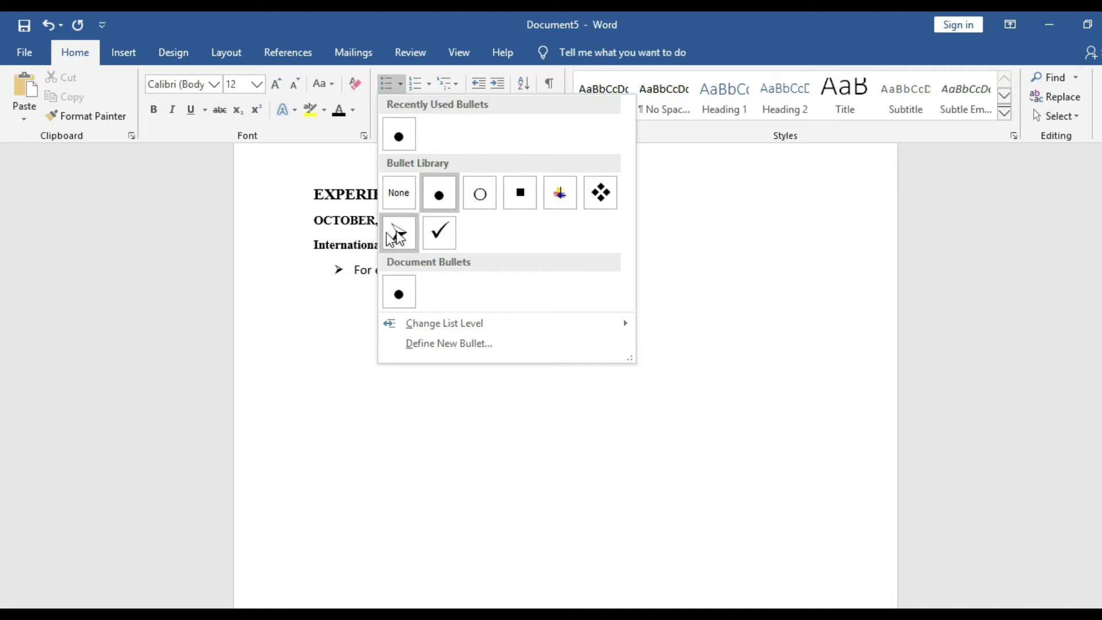
{"action": "left_click", "coordinate": [434, 231]}
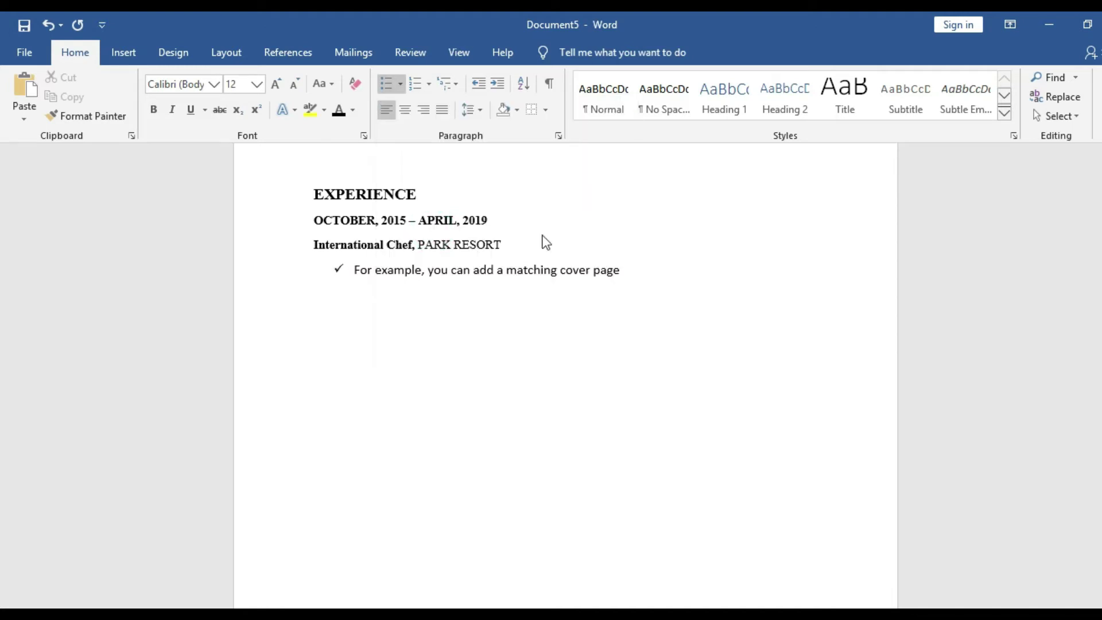
{"action": "left_click", "coordinate": [617, 270]}
{"action": "key", "text": "ctrl+F1"}
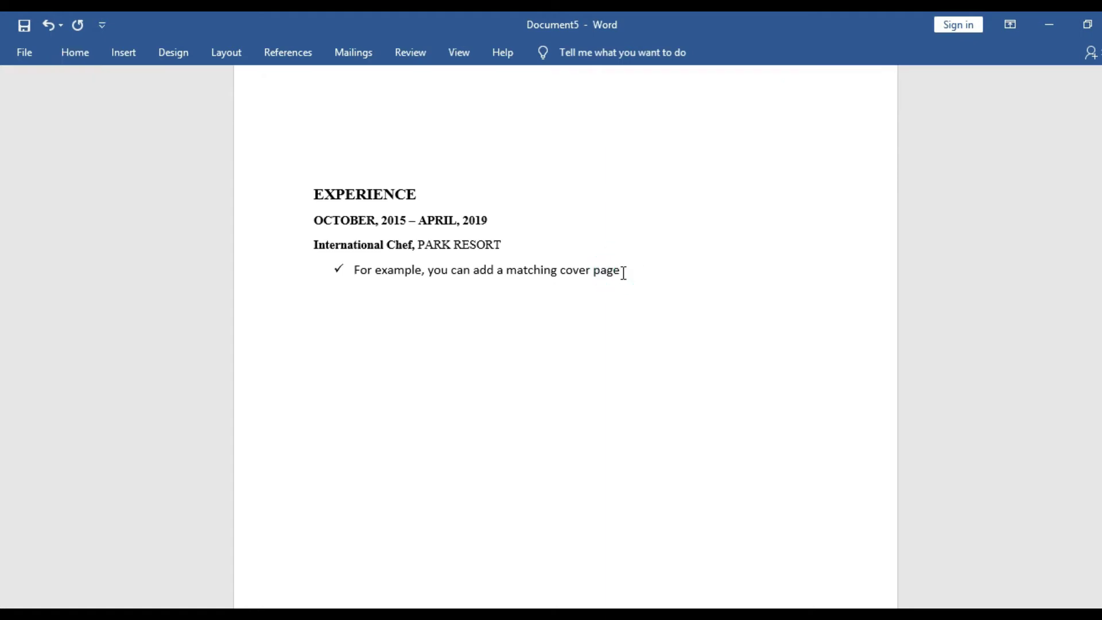
Paste three more copies of the "For example, you can add a matching cover page" line as check-marked items below the first one
{"action": "left_click", "coordinate": [623, 272]}
{"action": "key", "text": "Return"}
{"action": "key", "text": "ctrl+v"}
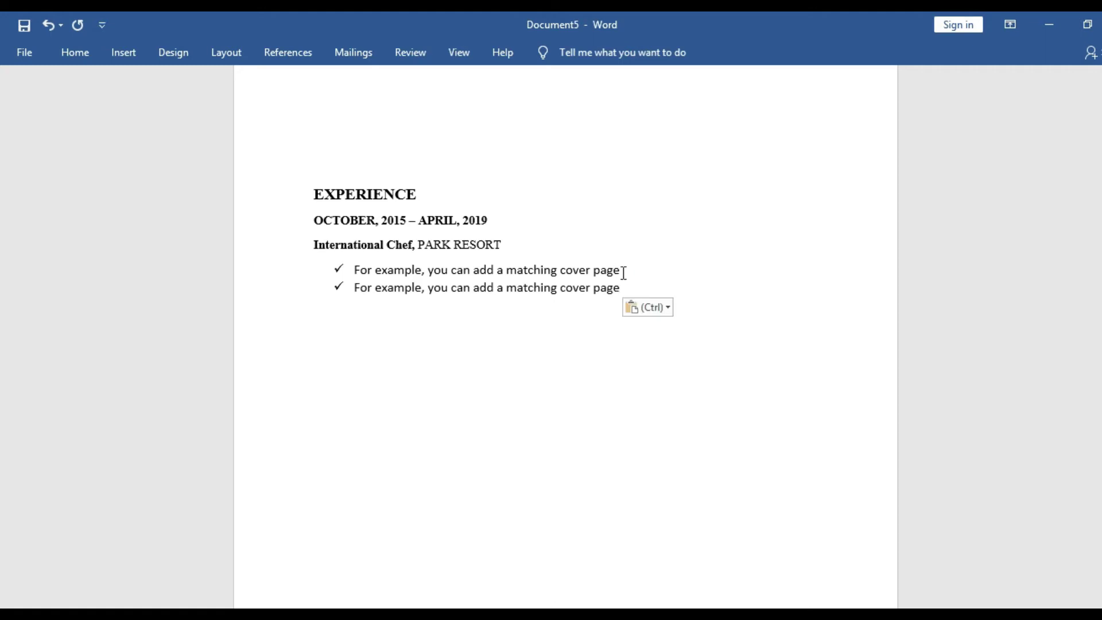
{"action": "key", "text": "Return"}
{"action": "key", "text": "ctrl+v"}
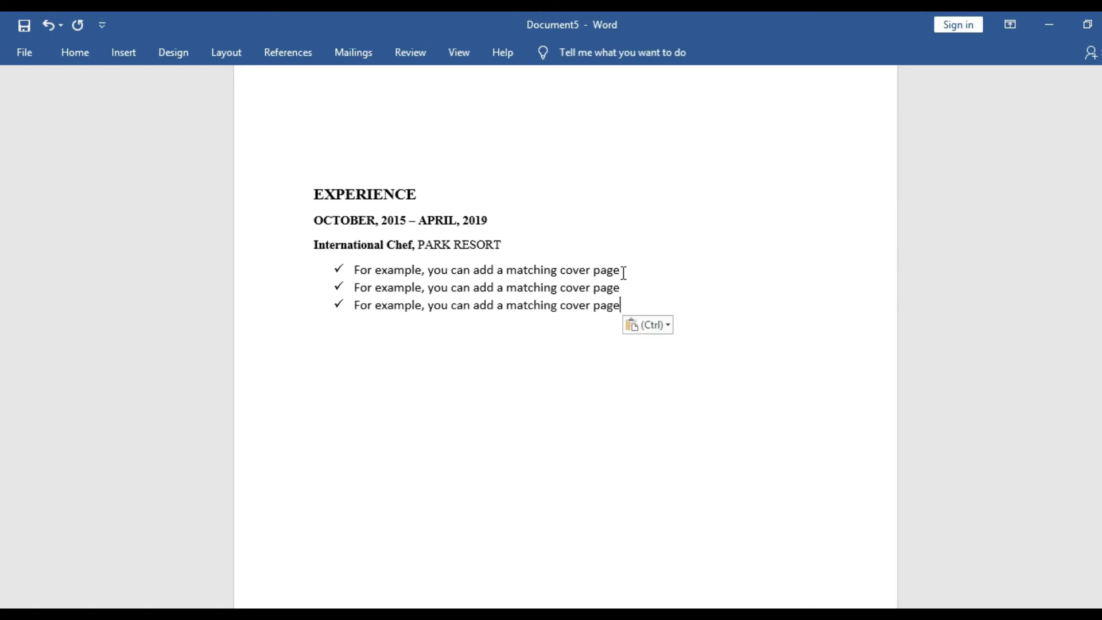
{"action": "key", "text": "Return"}
{"action": "key", "text": "ctrl+v"}
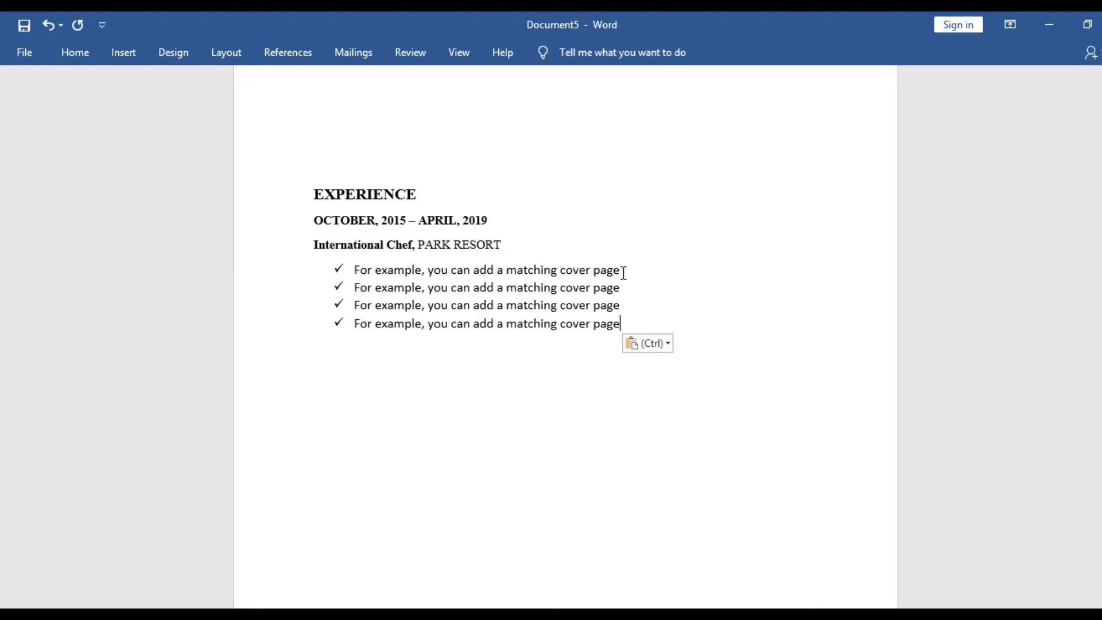
End the International Chef check-mark list with an unbulleted blank line at the page margin
{"action": "key", "text": "Return"}
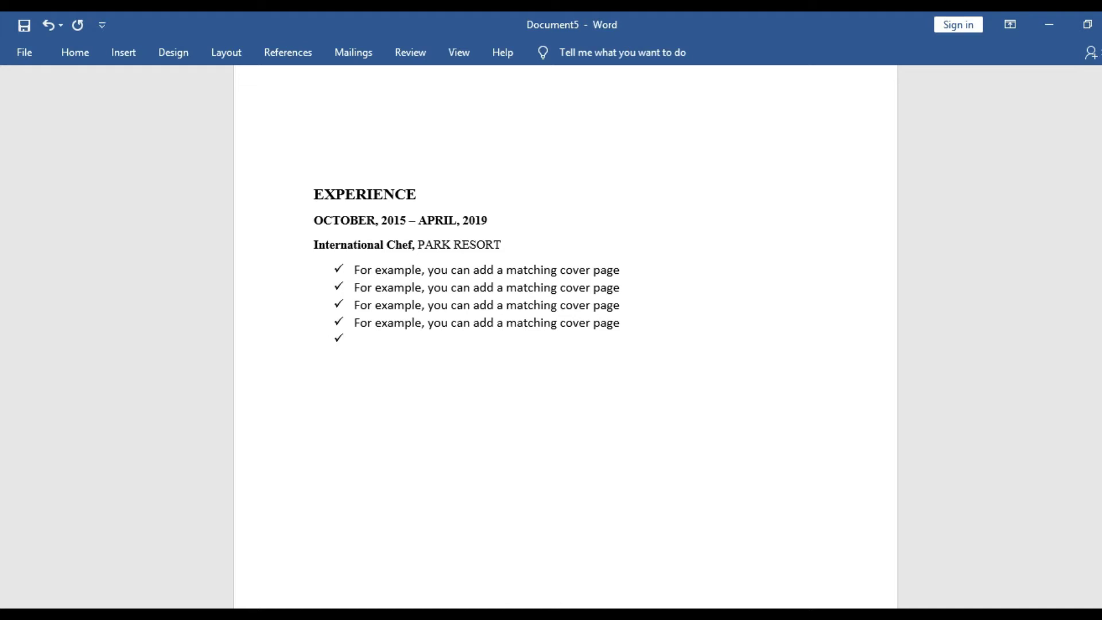
{"action": "key", "text": "BackSpace"}
{"action": "key", "text": "BackSpace"}
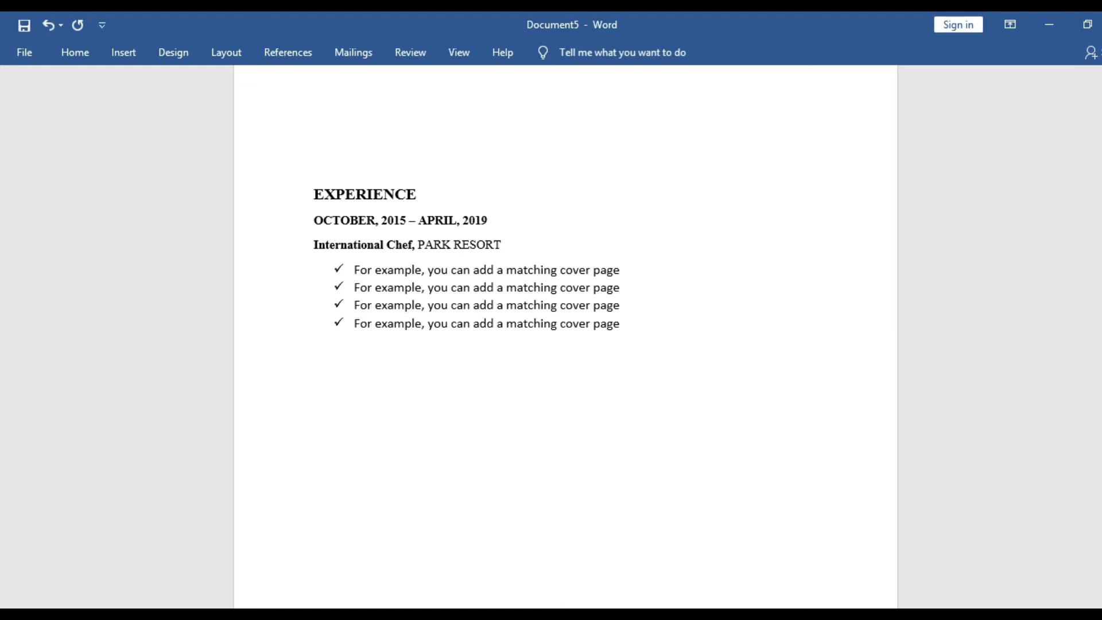
{"action": "key", "text": "BackSpace"}
Switch to Document1 and copy the "JANUARY, 2012 – Current" and "Senior Chef, NADIZ PLACE" lines
{"action": "mouse_move", "coordinate": [677, 617]}
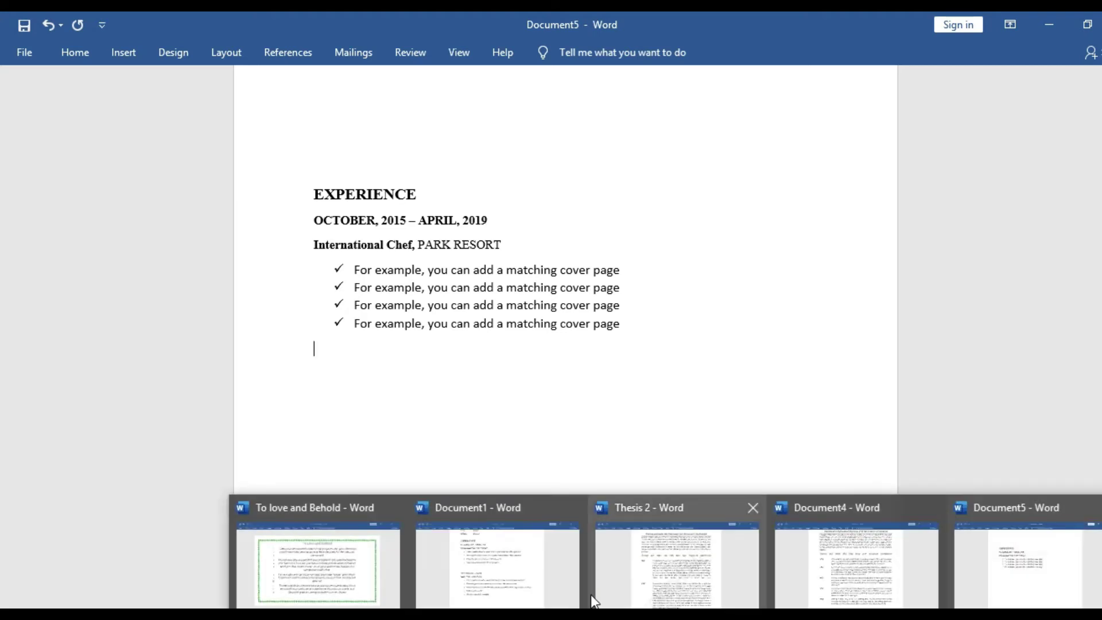
{"action": "left_click", "coordinate": [563, 580]}
{"action": "left_click", "coordinate": [313, 367]}
{"action": "left_click_drag", "start_coordinate": [313, 367], "coordinate": [485, 391]}
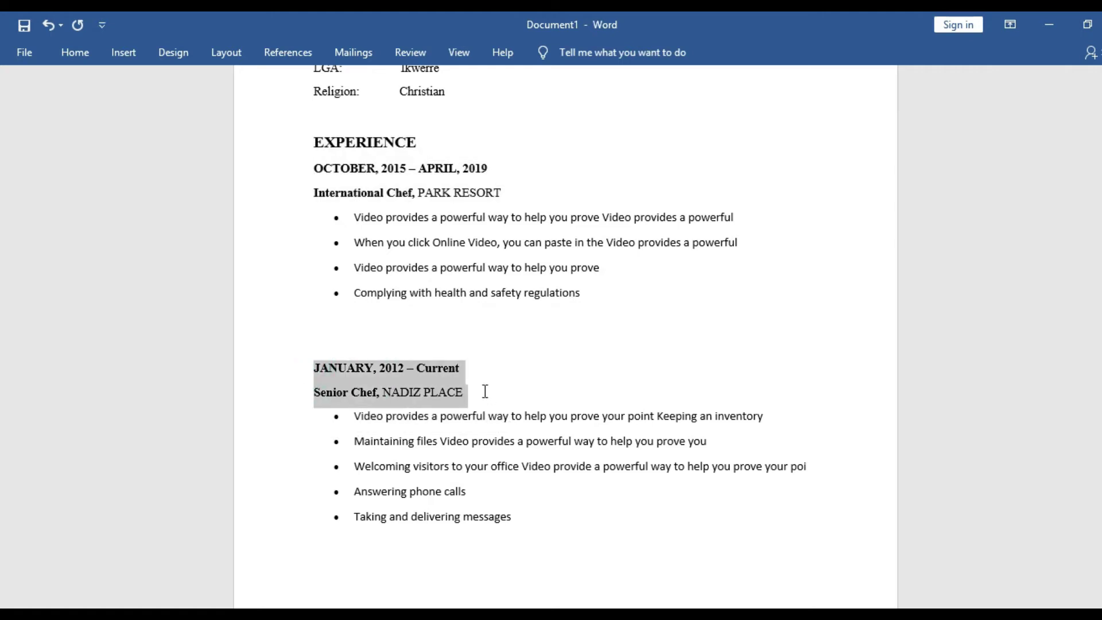
{"action": "right_click", "coordinate": [443, 388]}
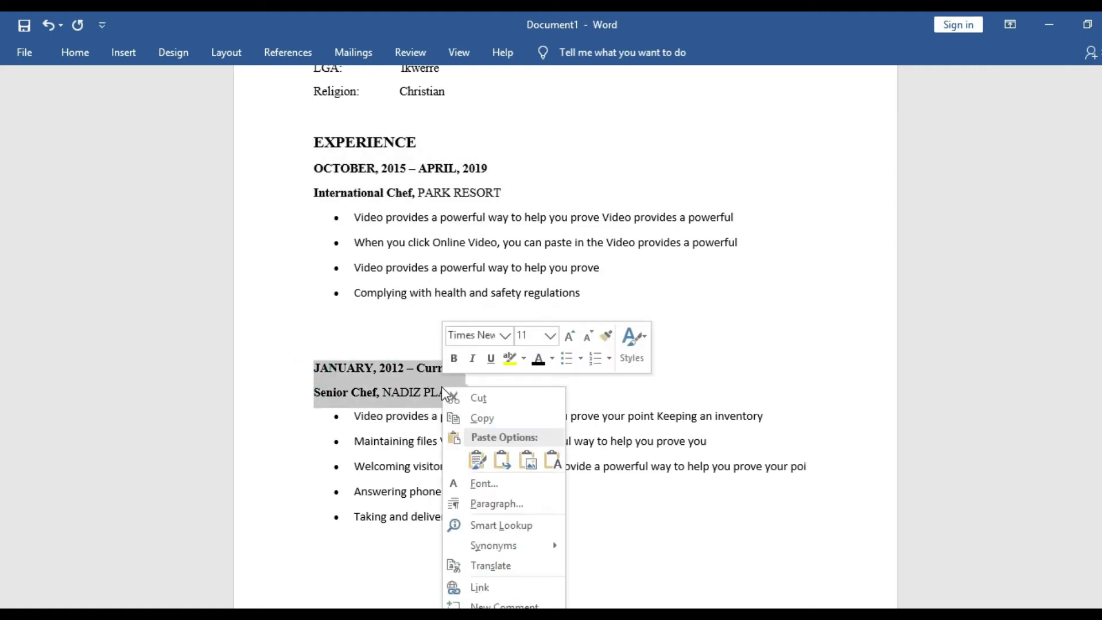
{"action": "left_click", "coordinate": [478, 418]}
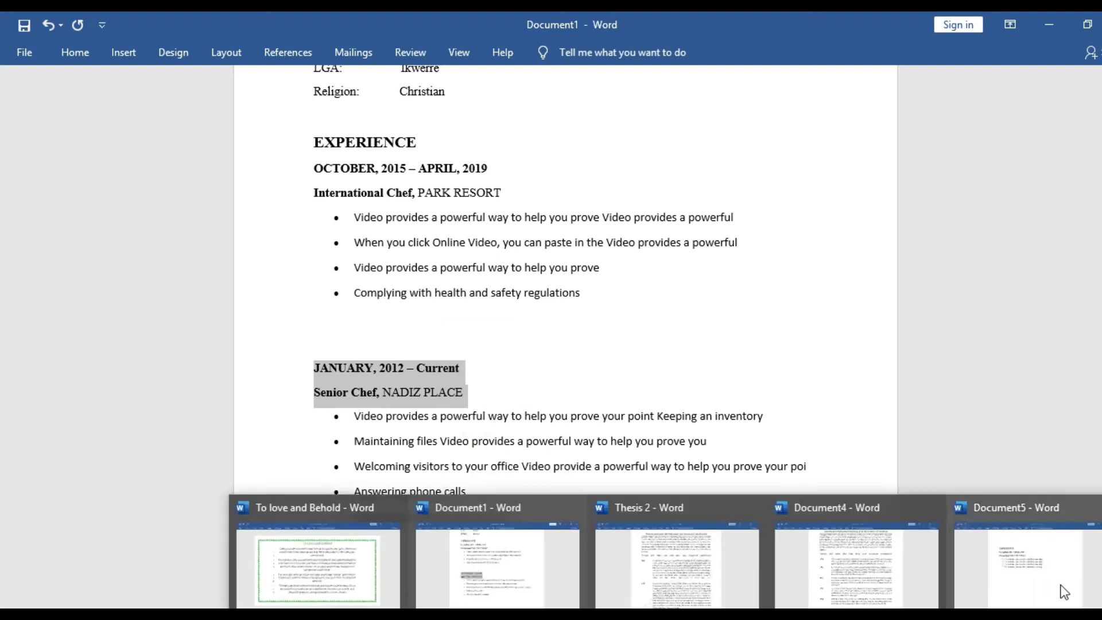
Switch to Document5 and paste the copied date range and Senior Chef lines below the check-mark list, separated by a blank line
{"action": "left_click", "coordinate": [1065, 585]}
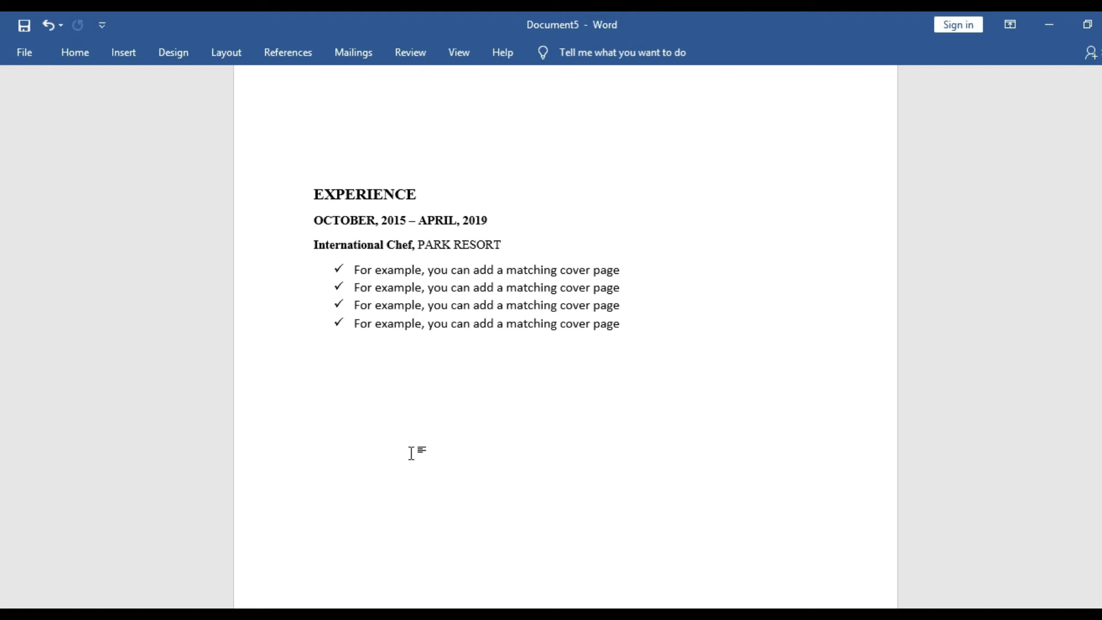
{"action": "key", "text": "Return"}
{"action": "left_click", "coordinate": [67, 49]}
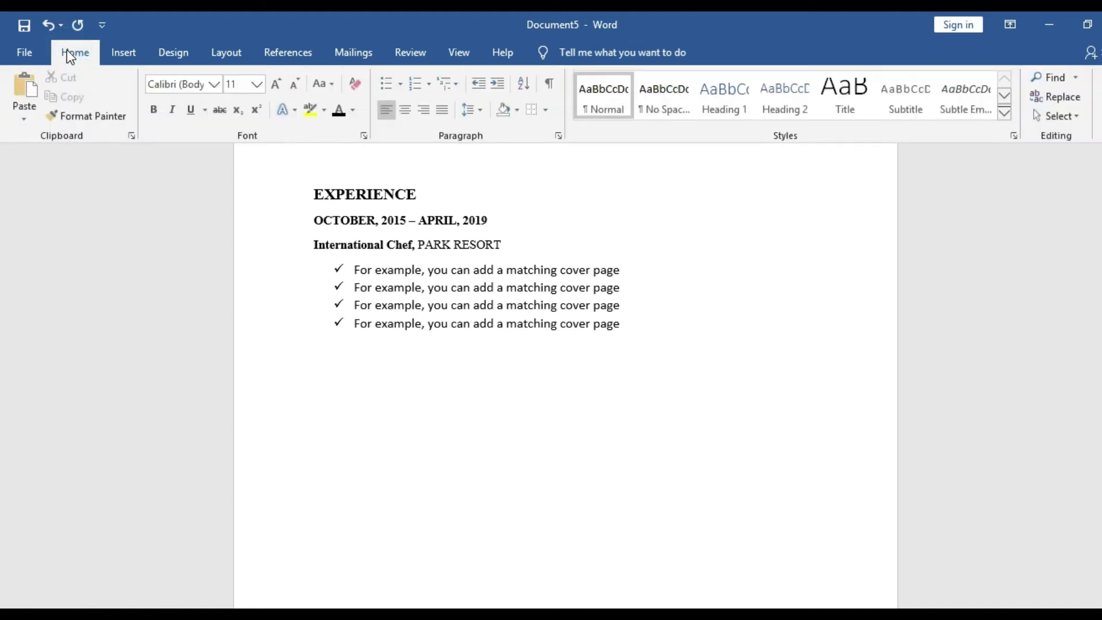
{"action": "left_click", "coordinate": [26, 91]}
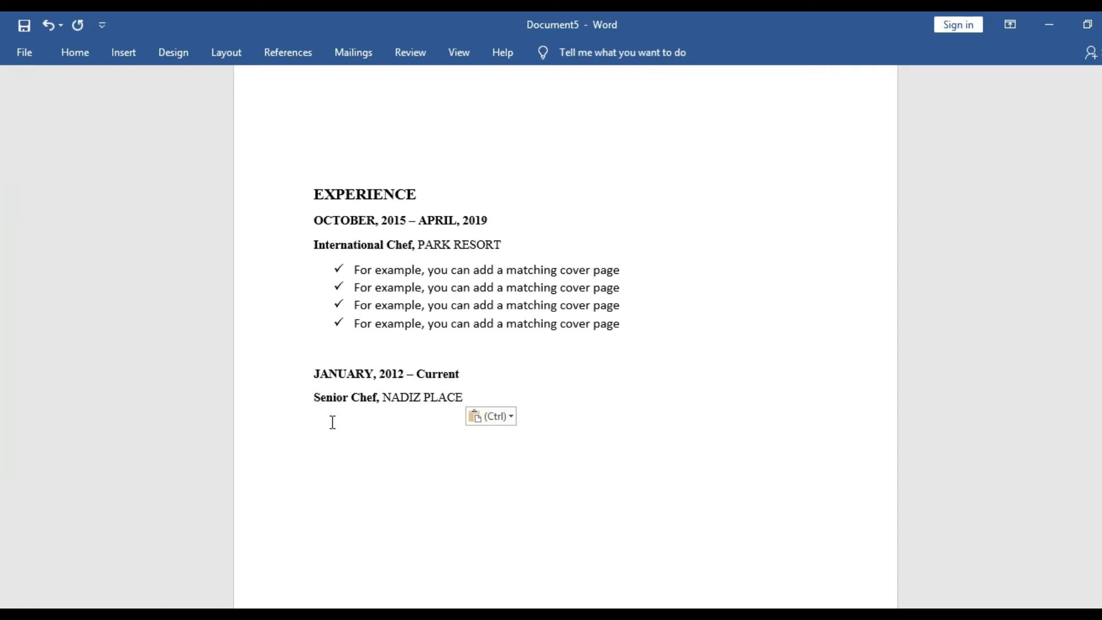
{"action": "key", "text": "ctrl+v"}
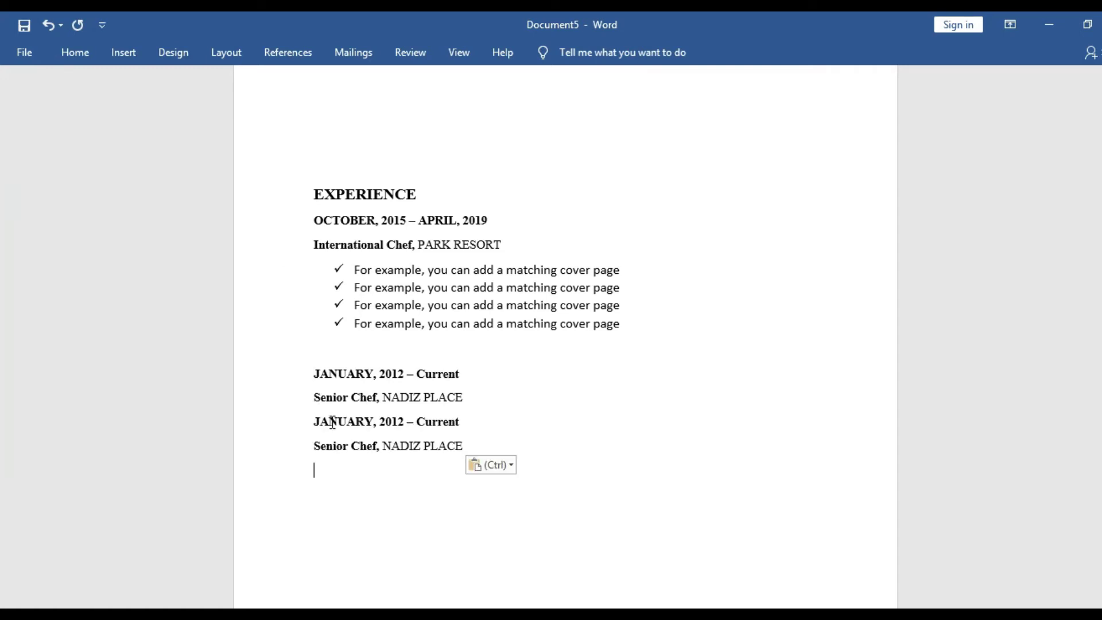
{"action": "left_click", "coordinate": [319, 422]}
{"action": "left_click", "coordinate": [460, 446], "text": "shift"}
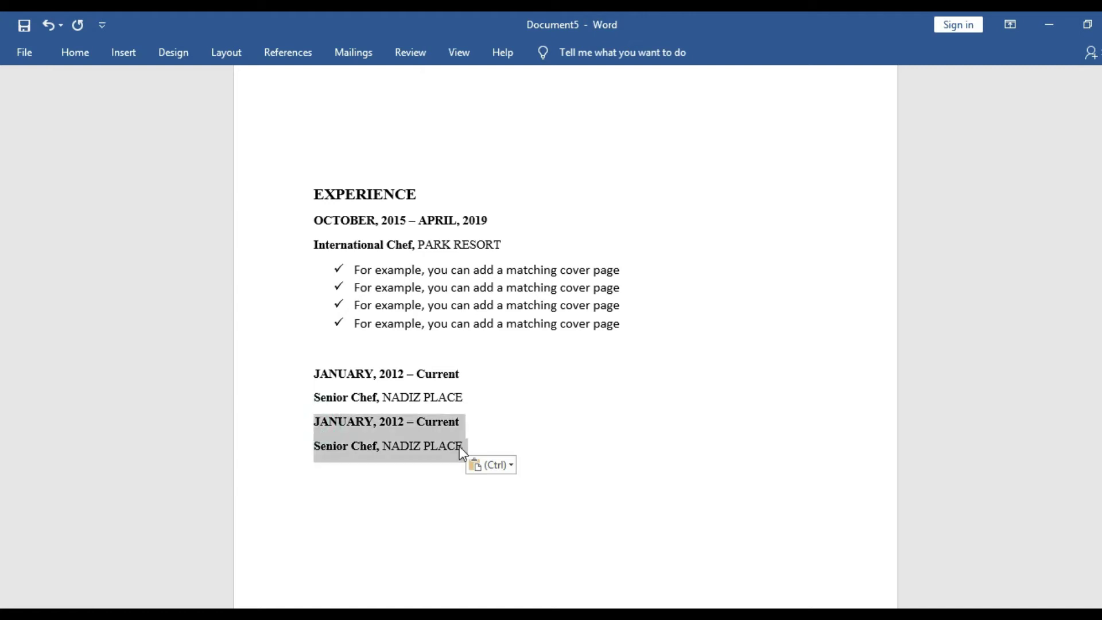
{"action": "key", "text": "Delete"}
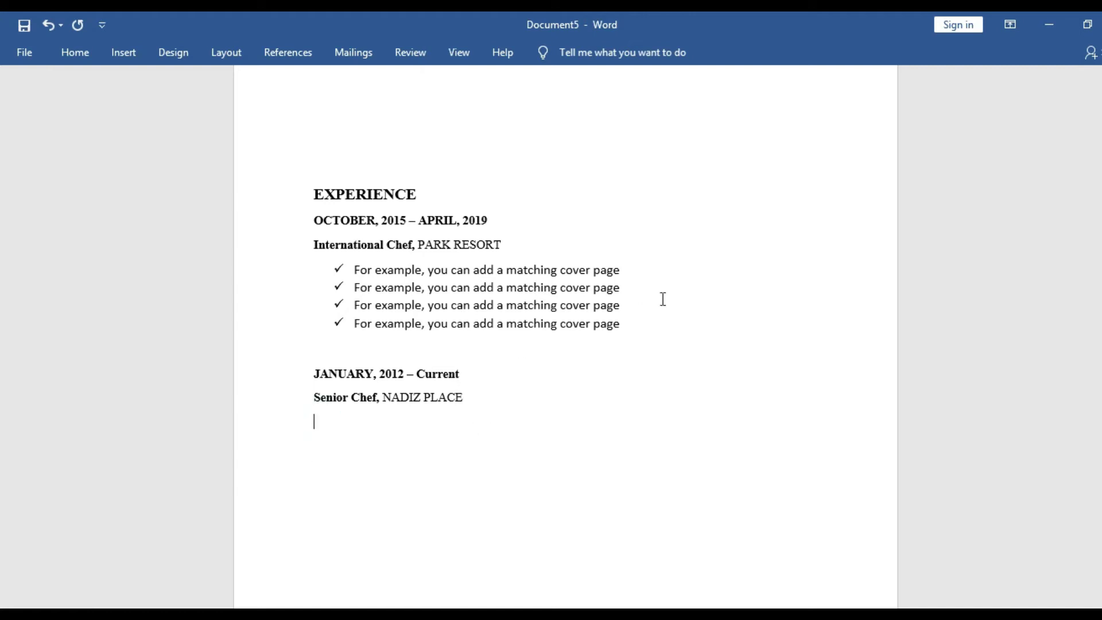
Copy the whole last check-marked line of the International Chef list
{"action": "left_click_drag", "start_coordinate": [620, 323], "coordinate": [417, 327]}
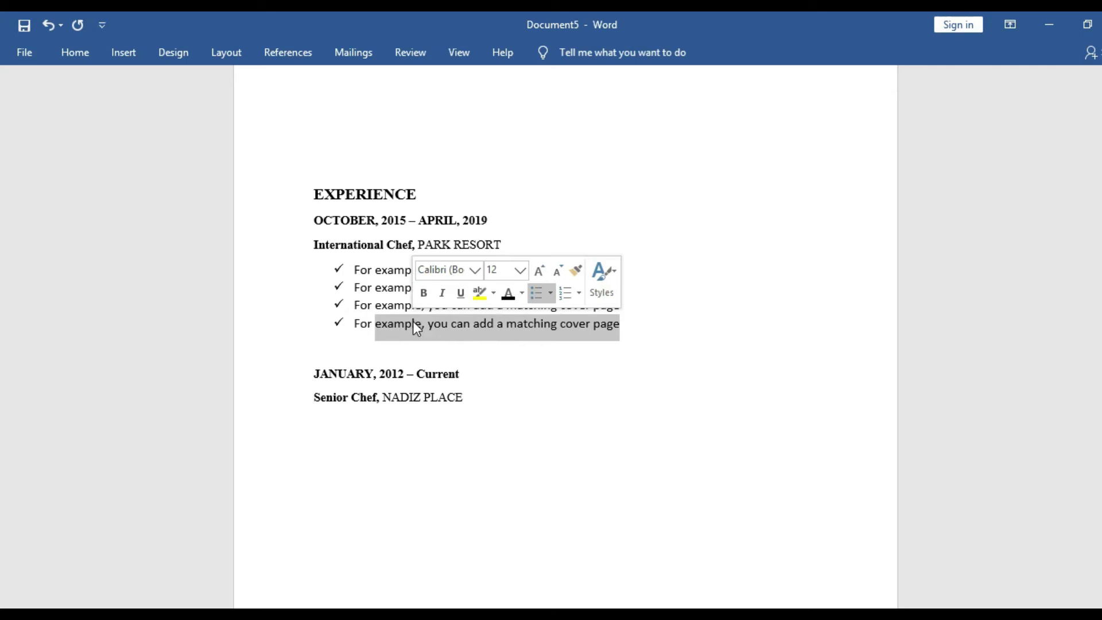
{"action": "key", "text": "shift+Left"}
{"action": "key", "text": "shift+Left"}
{"action": "key", "text": "shift+Left"}
{"action": "key", "text": "shift+Left"}
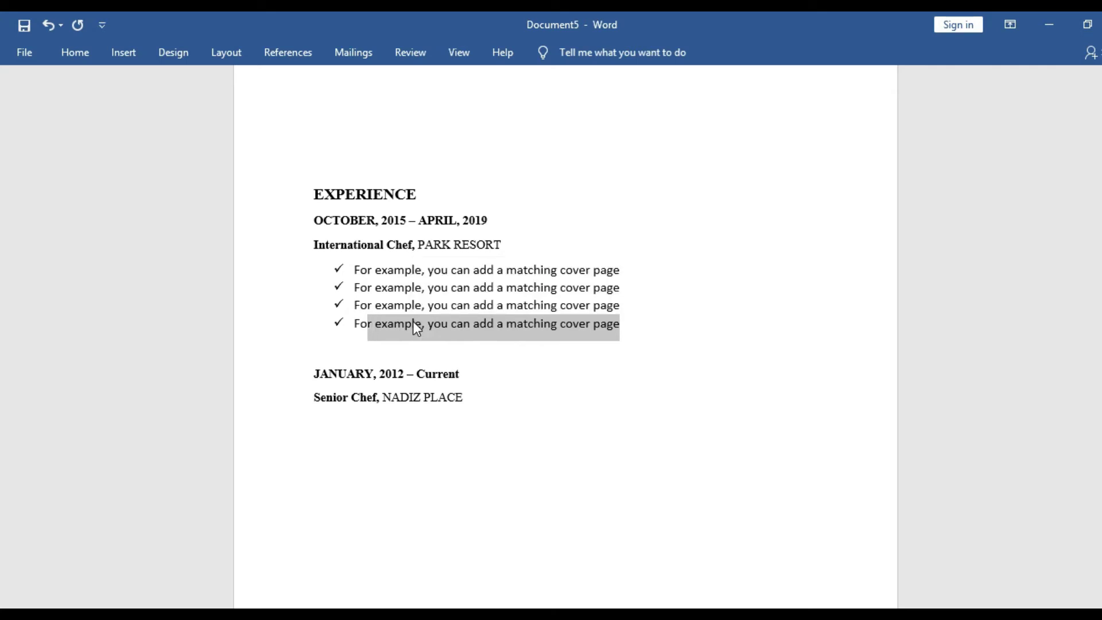
{"action": "right_click", "coordinate": [413, 322]}
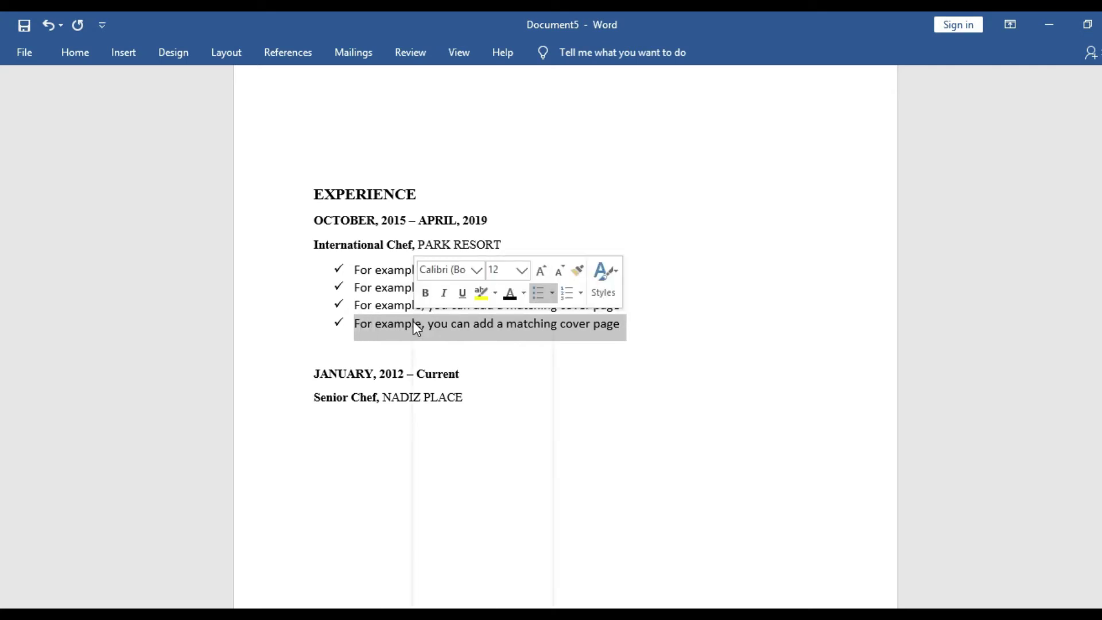
{"action": "left_click", "coordinate": [452, 351]}
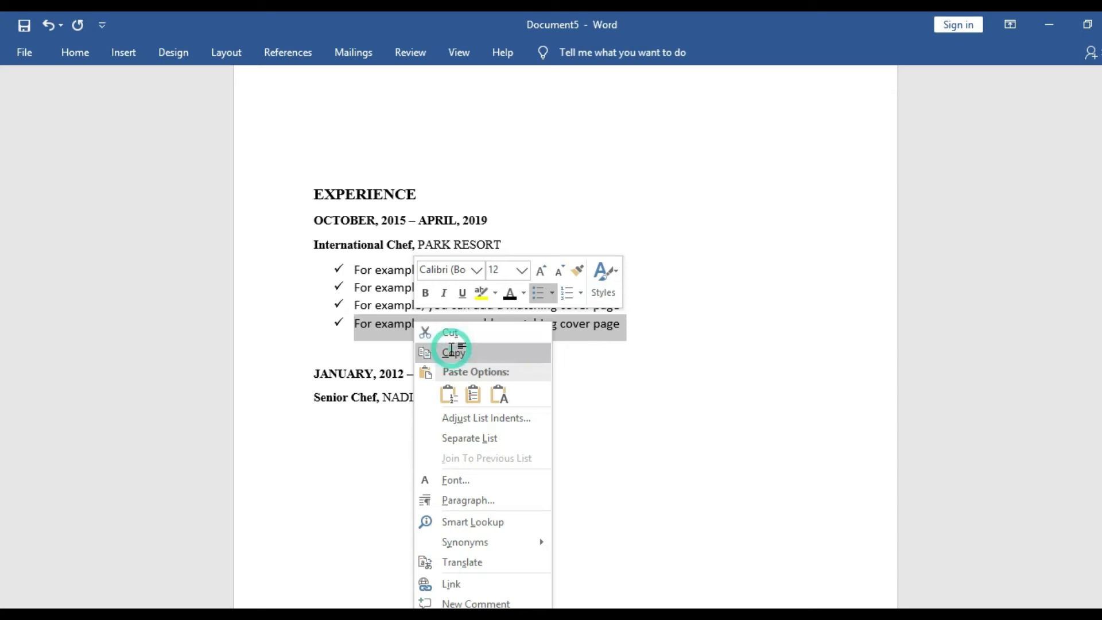
{"action": "left_click", "coordinate": [92, 55]}
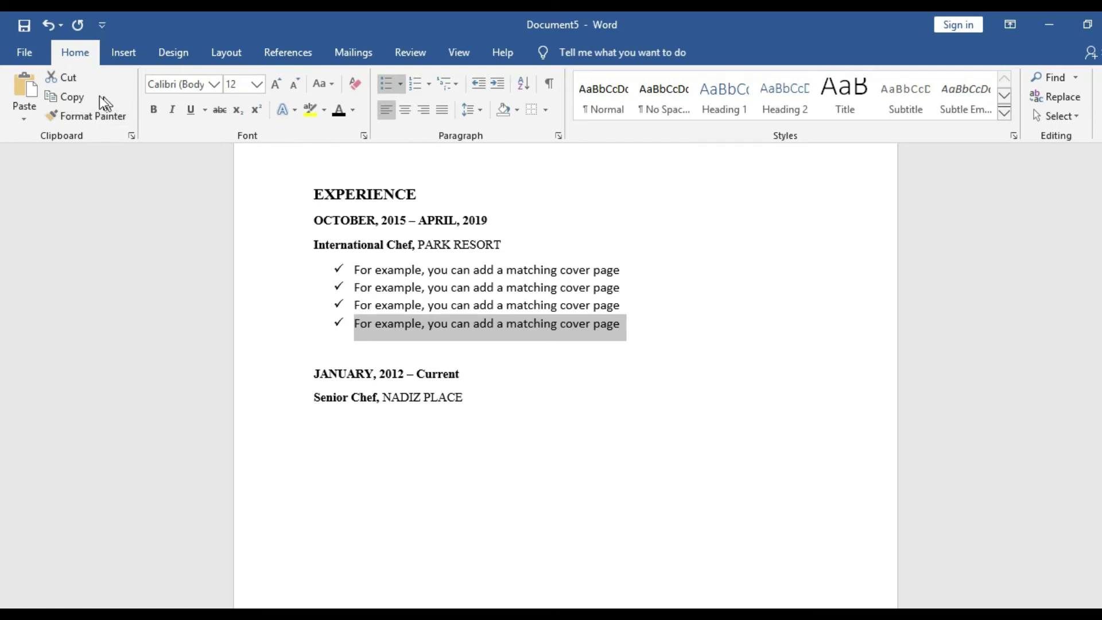
{"action": "left_click", "coordinate": [68, 96]}
Paste the copied check-marked line on a new line below "Senior Chef, NADIZ PLACE"
{"action": "left_click", "coordinate": [466, 400]}
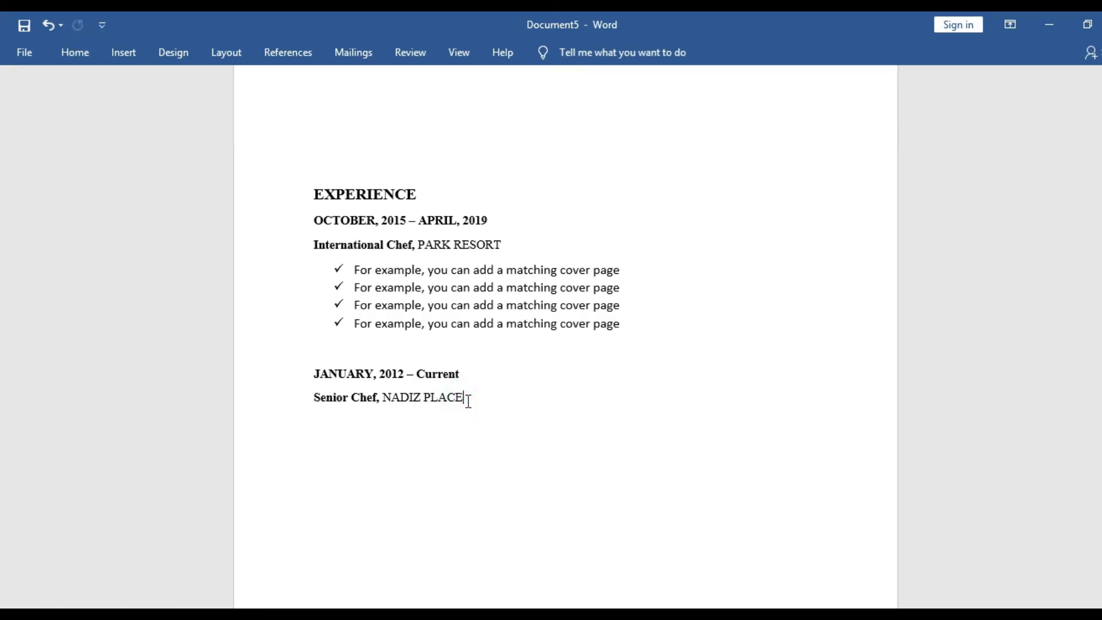
{"action": "key", "text": "Return"}
{"action": "key", "text": "ctrl+v"}
{"action": "left_click", "coordinate": [78, 62]}
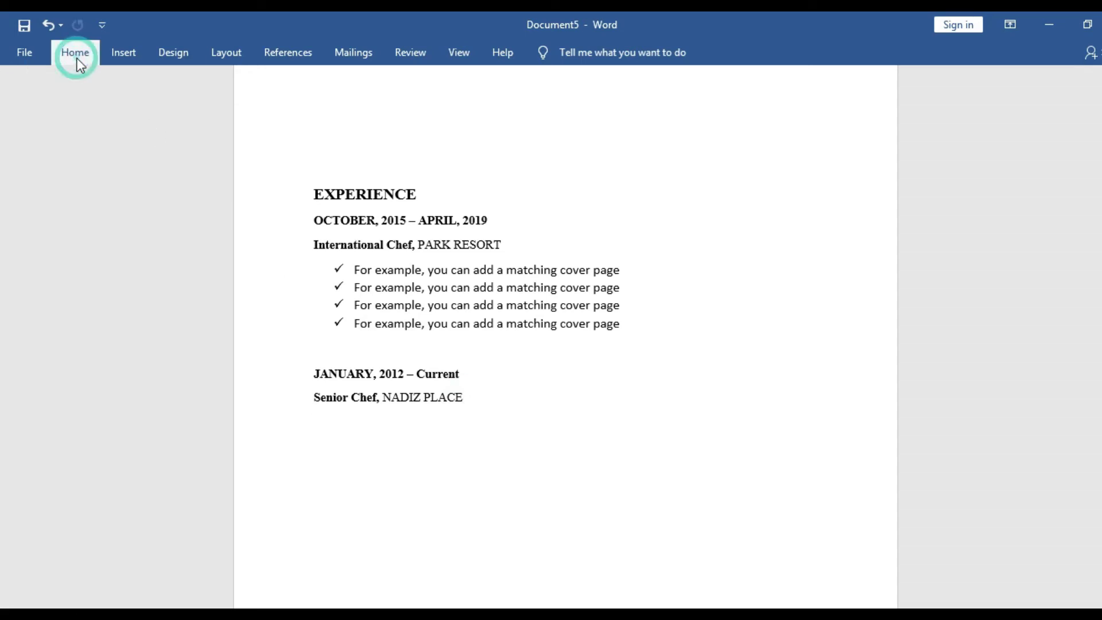
{"action": "left_click", "coordinate": [25, 89]}
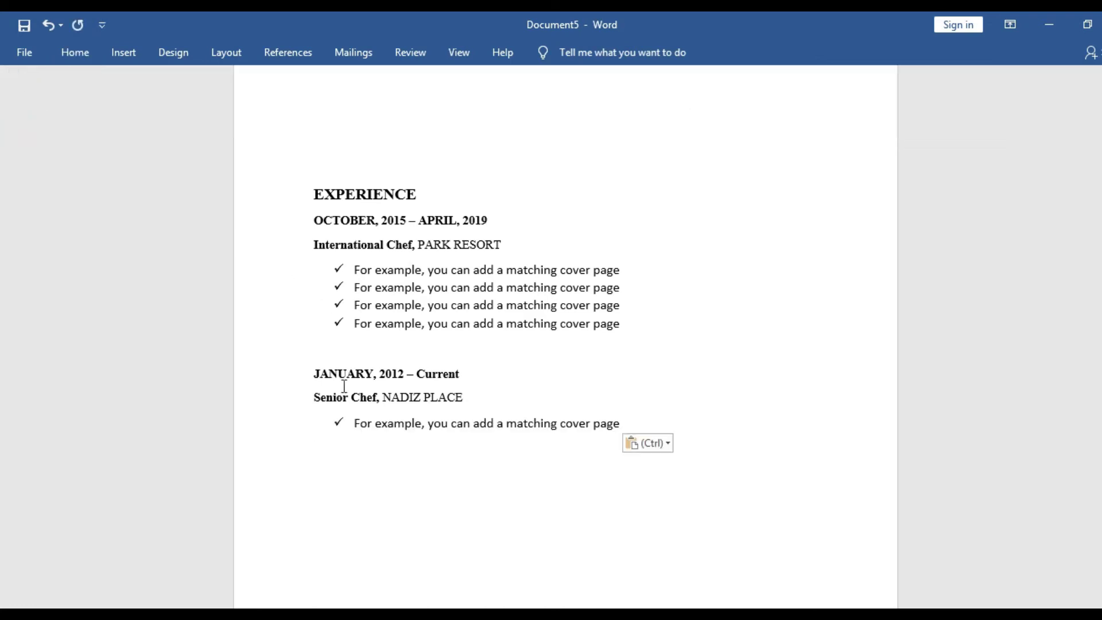
Remove the check mark and indent from the line below Senior Chef, and reapply the check-mark bullet to it
{"action": "left_click", "coordinate": [356, 424]}
{"action": "key", "text": "BackSpace"}
{"action": "key", "text": "BackSpace"}
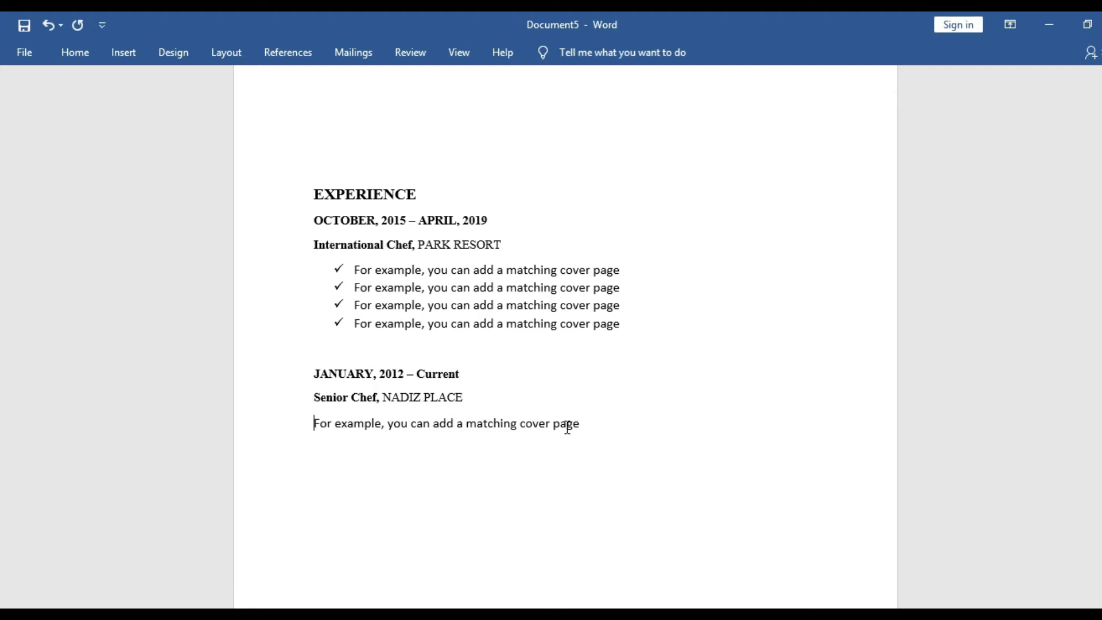
{"action": "left_click", "coordinate": [74, 51]}
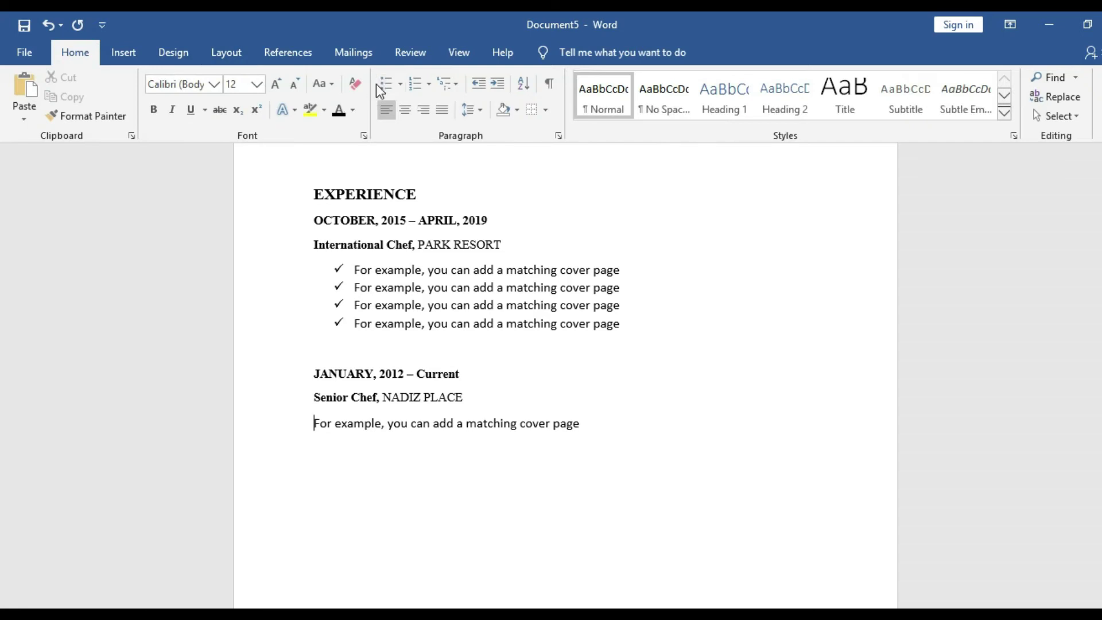
{"action": "left_click", "coordinate": [383, 83]}
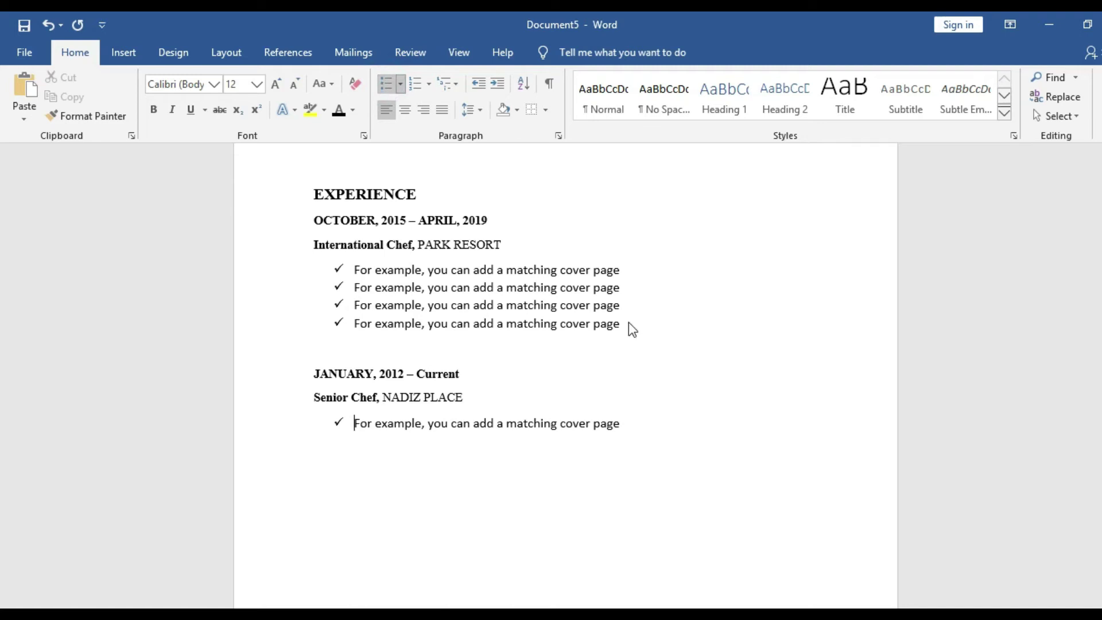
Paste five more copies of the check-marked line below the first Senior Chef item and remove the empty bullet at the end
{"action": "left_click", "coordinate": [621, 423]}
{"action": "left_click", "coordinate": [621, 423]}
{"action": "key", "text": "Return"}
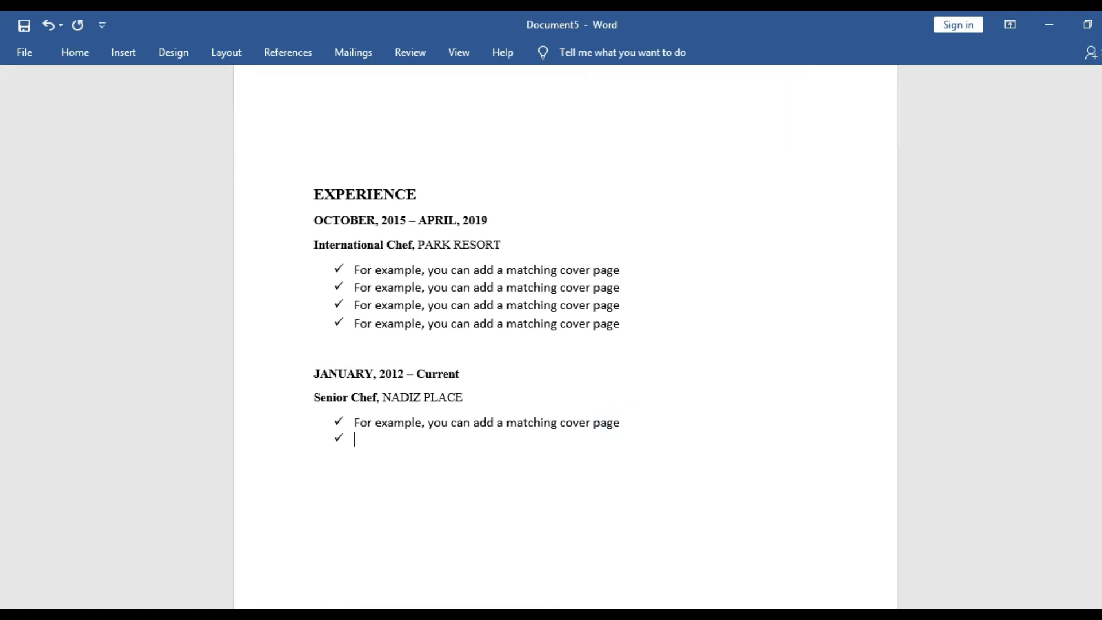
{"action": "key", "text": "ctrl+v"}
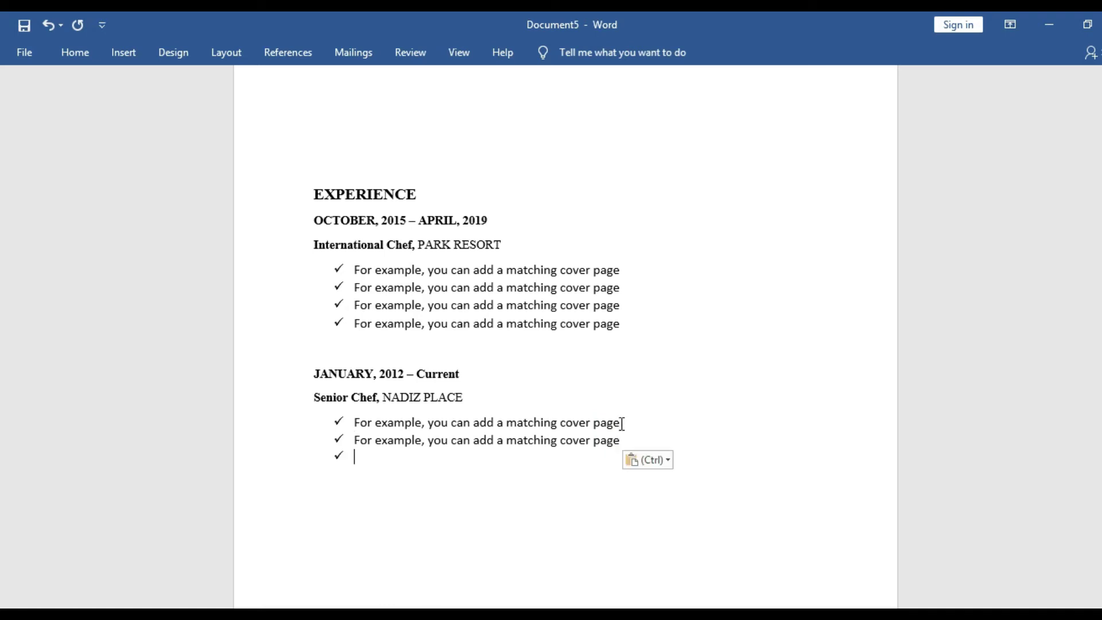
{"action": "key", "text": "ctrl+v"}
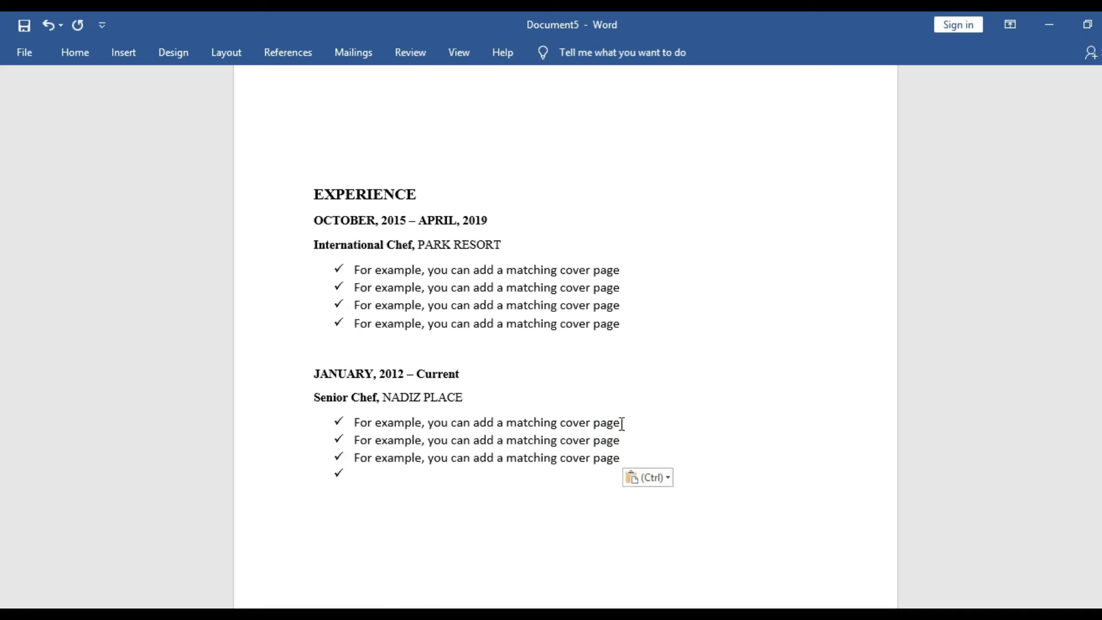
{"action": "key", "text": "ctrl+v"}
{"action": "key", "text": "ctrl+v"}
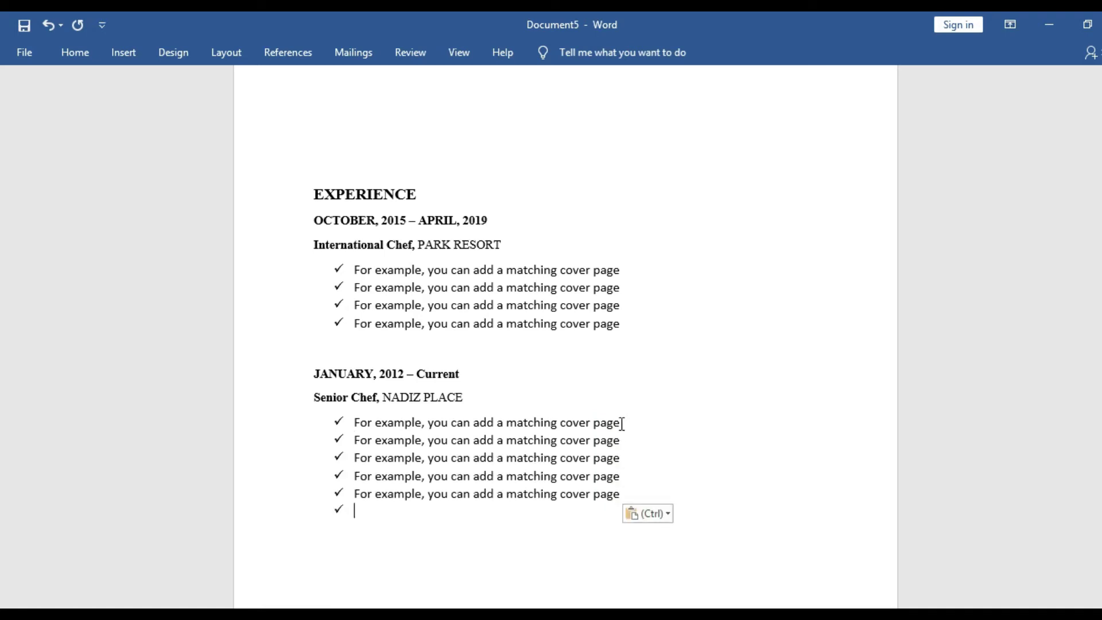
{"action": "key", "text": "ctrl+v"}
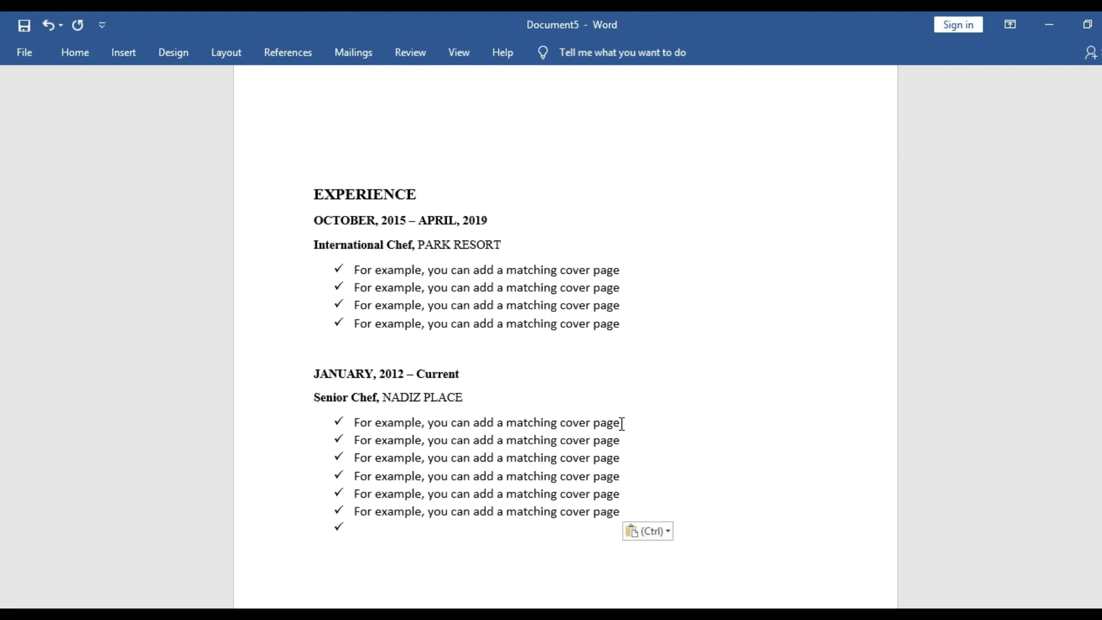
{"action": "key", "text": "BackSpace"}
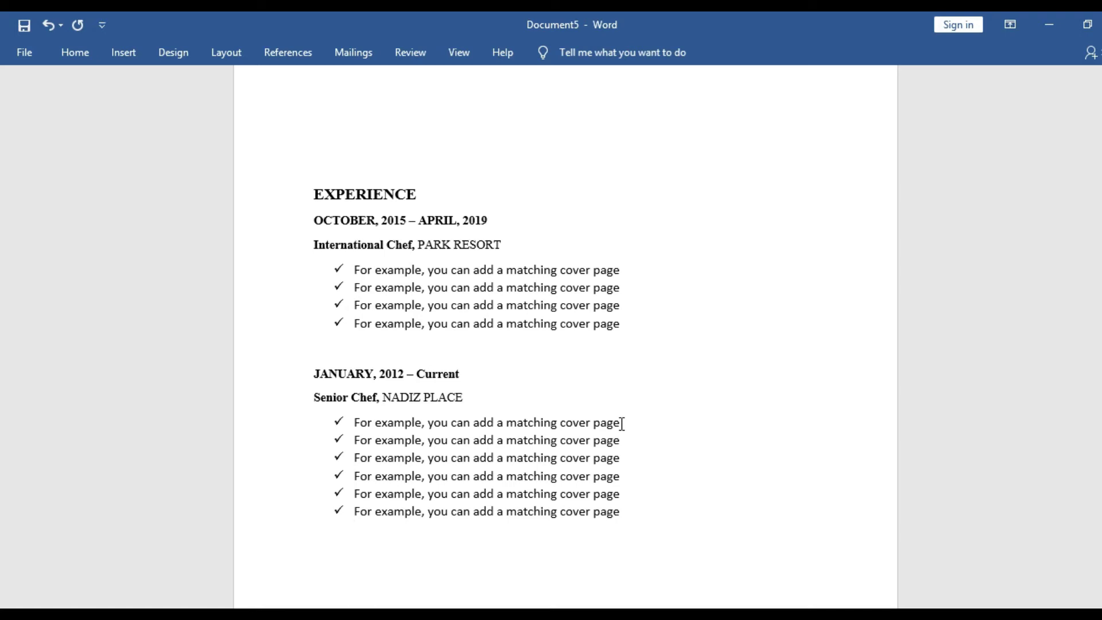
{"action": "key", "text": "BackSpace"}
{"action": "key", "text": "BackSpace"}
{"action": "key", "text": "BackSpace"}
Convert the check-marked list under "International Chef, PARK RESORT" to a 1., 2., 3. numbered list
{"action": "left_click", "coordinate": [335, 269]}
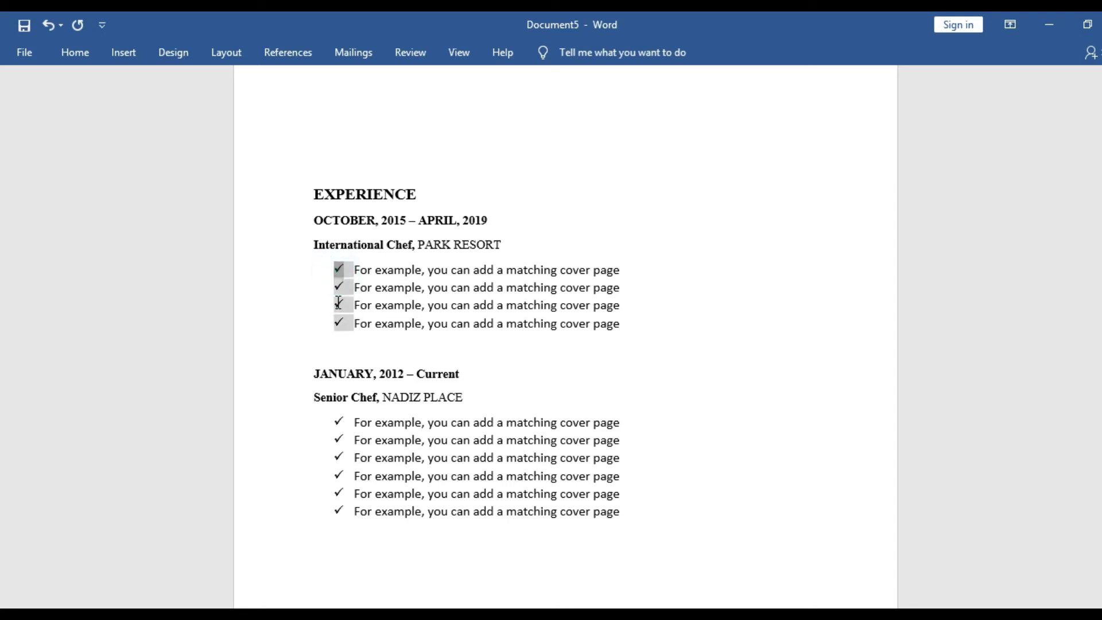
{"action": "left_click", "coordinate": [336, 270]}
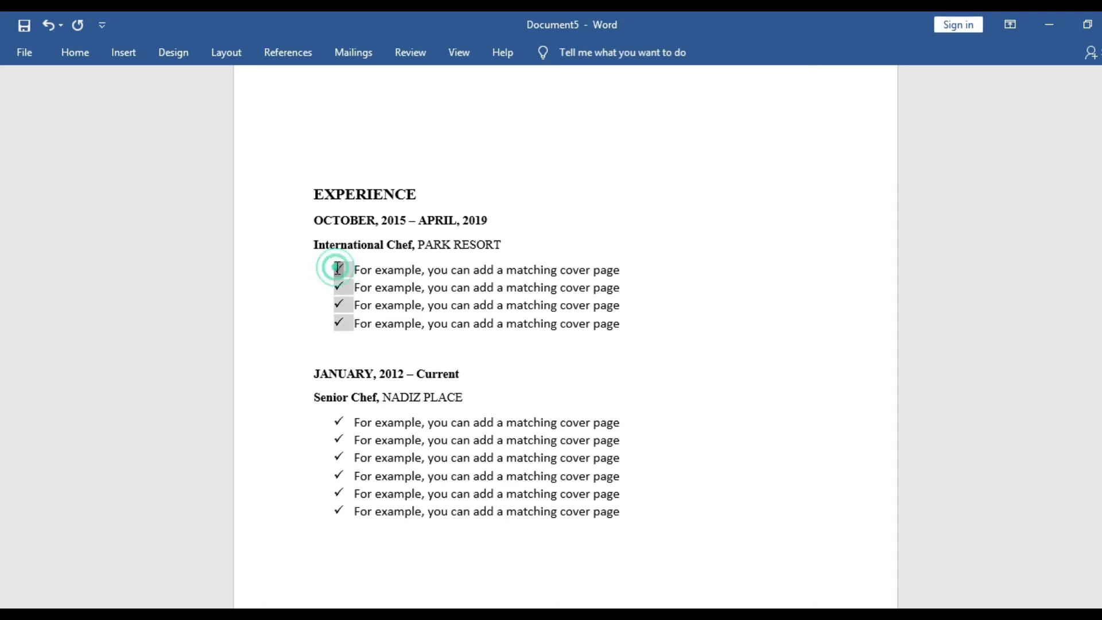
{"action": "left_click", "coordinate": [325, 268]}
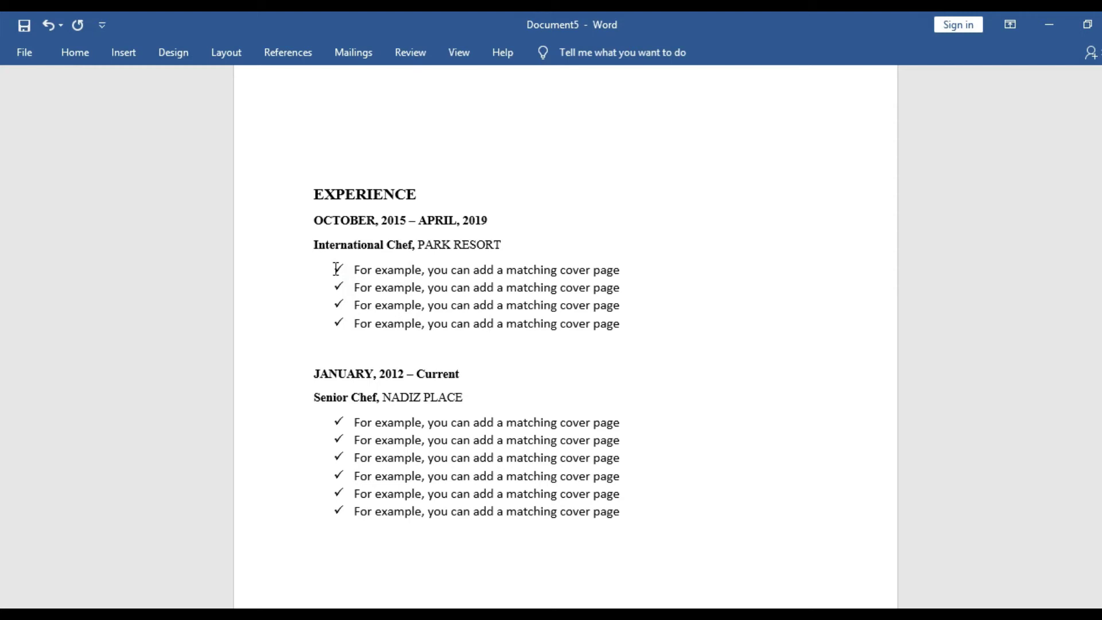
{"action": "left_click", "coordinate": [338, 269]}
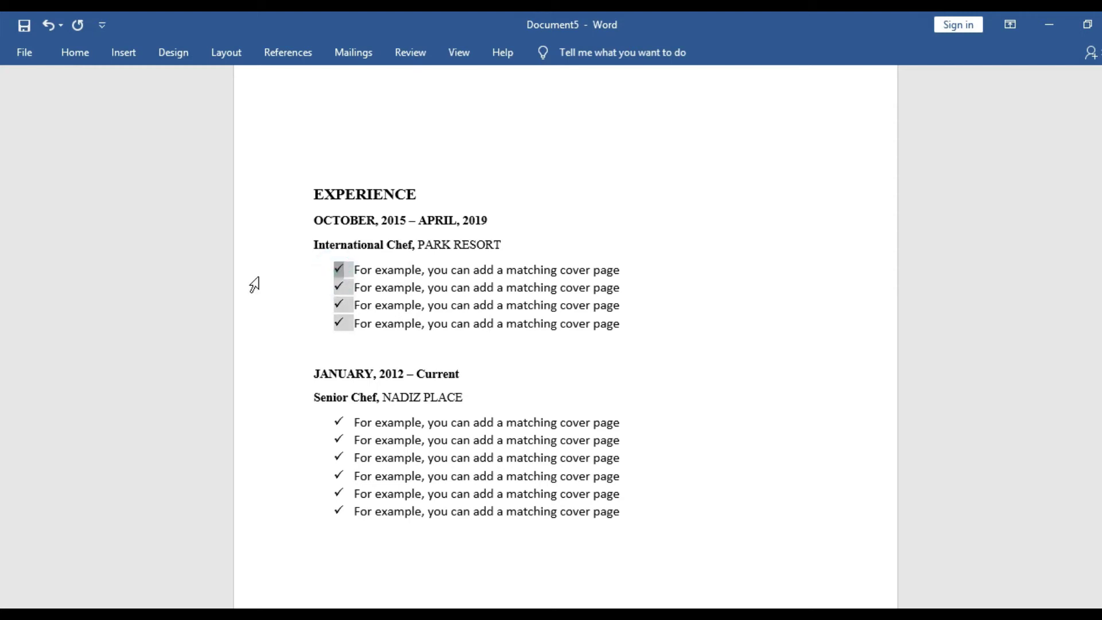
{"action": "left_click", "coordinate": [78, 46]}
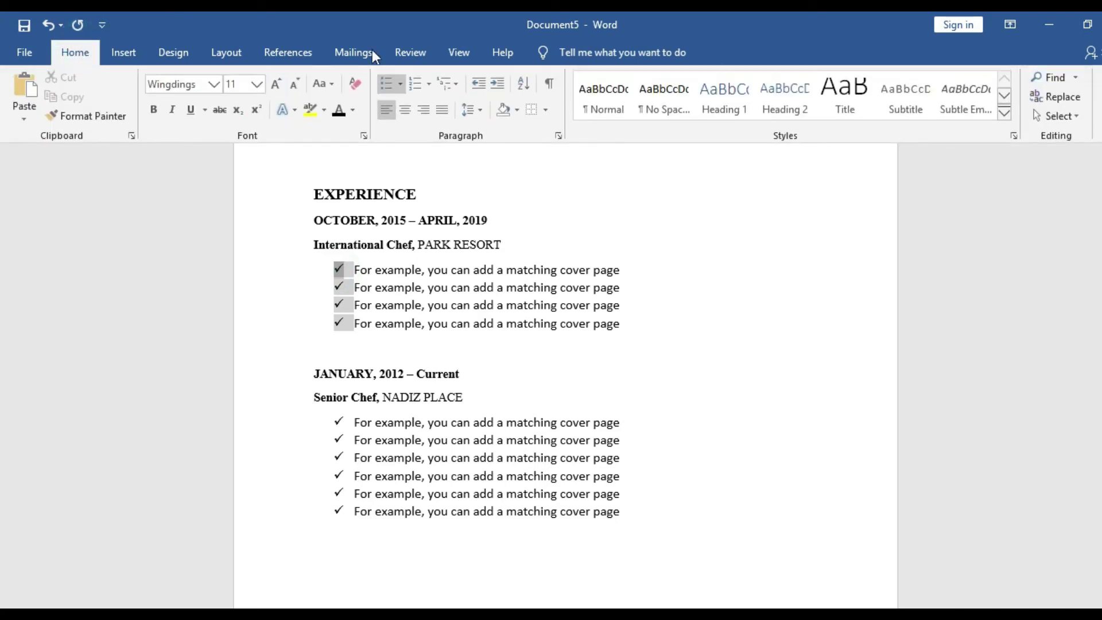
{"action": "left_click", "coordinate": [414, 86]}
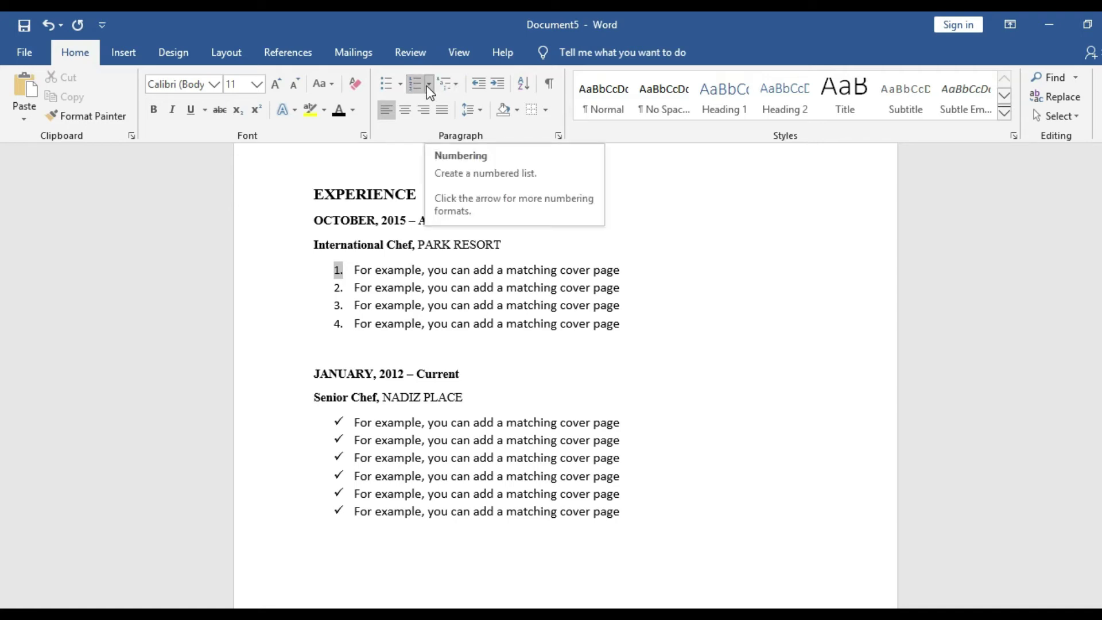
Set the numbering format of the International Chef list to capital letters A., B., C
{"action": "left_click", "coordinate": [339, 271]}
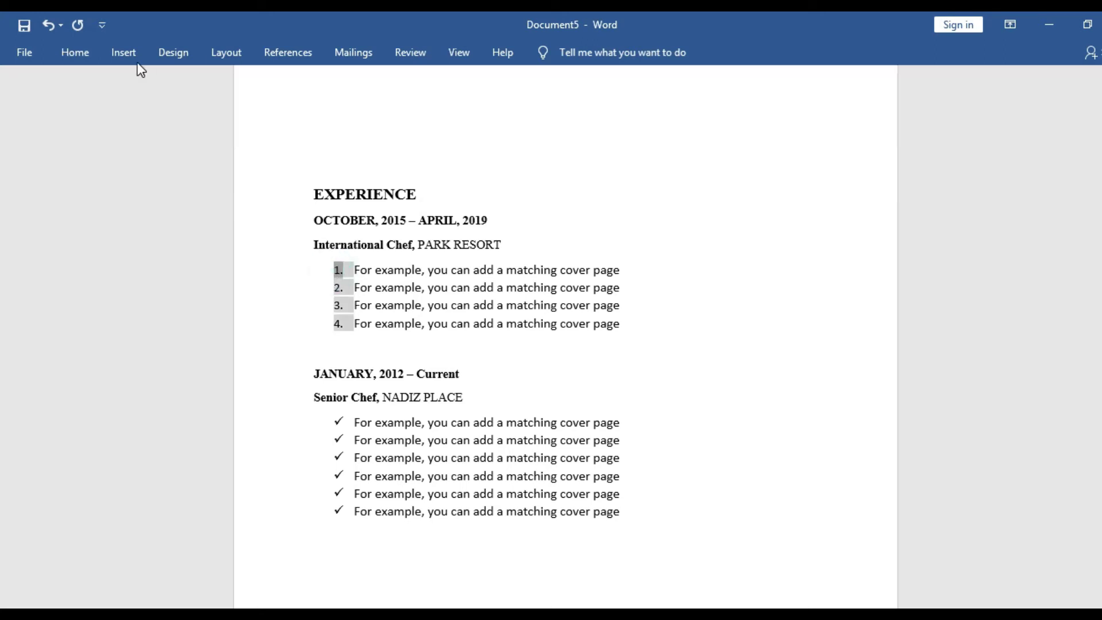
{"action": "left_click", "coordinate": [86, 52]}
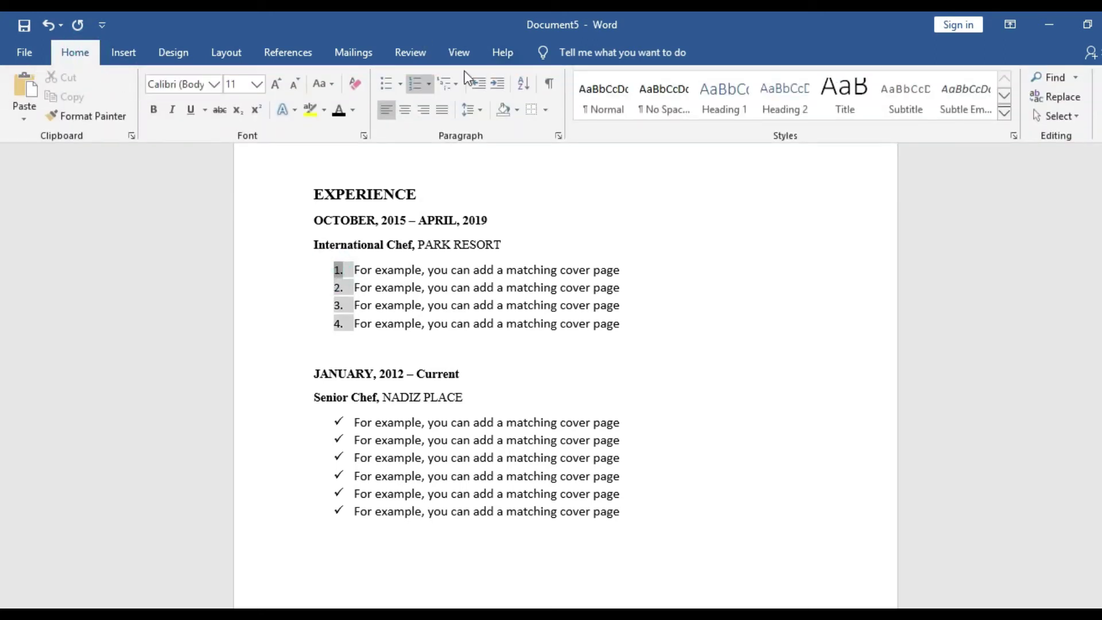
{"action": "left_click", "coordinate": [428, 84]}
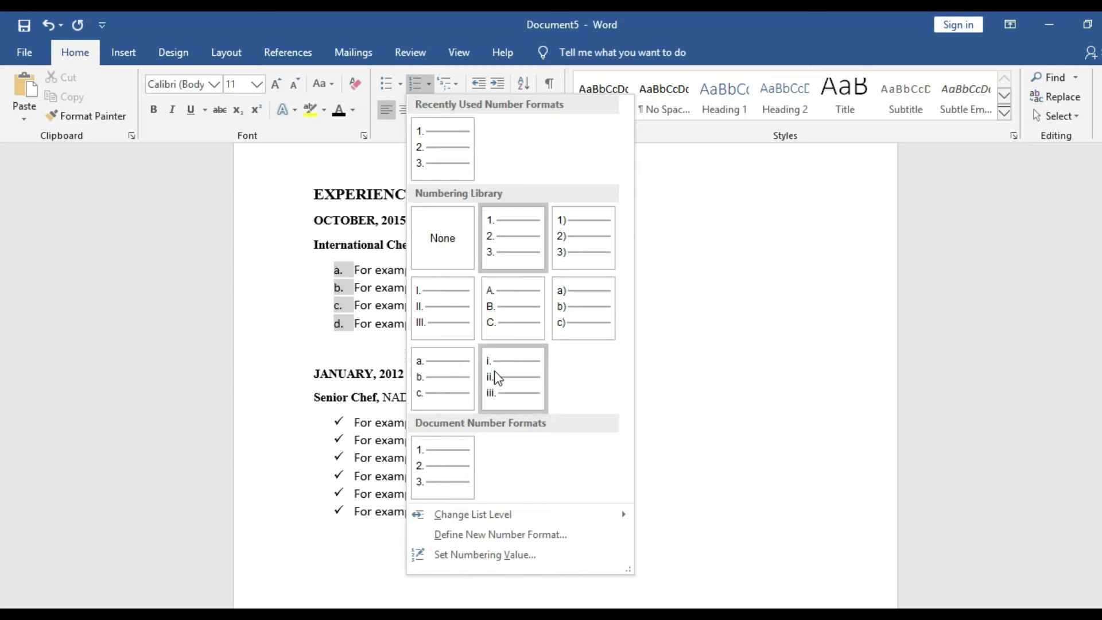
{"action": "left_click", "coordinate": [522, 287]}
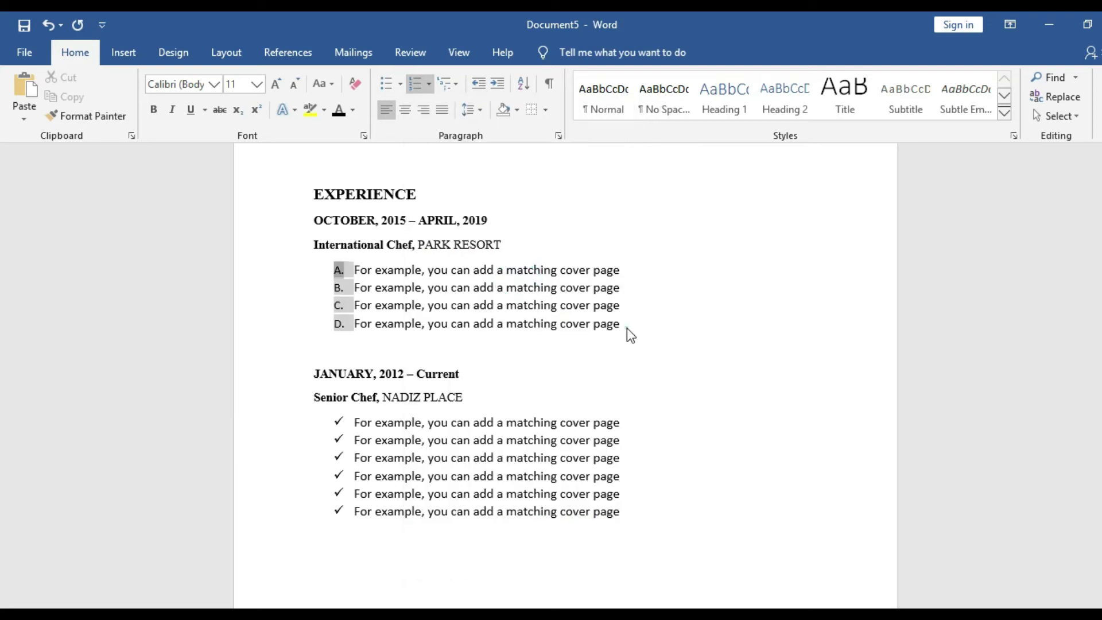
{"action": "key", "text": "ctrl+F1"}
Convert the check-marked list under "Senior Chef, NADIZ PLACE" to the A., B., C. numbering format
{"action": "left_click", "coordinate": [338, 428]}
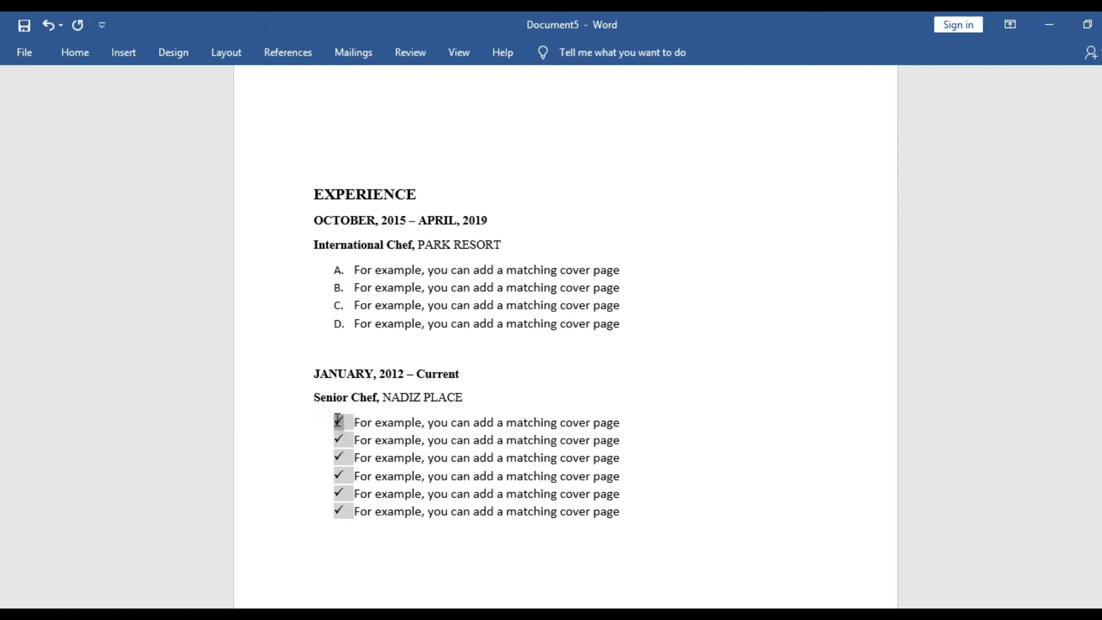
{"action": "left_click", "coordinate": [76, 53]}
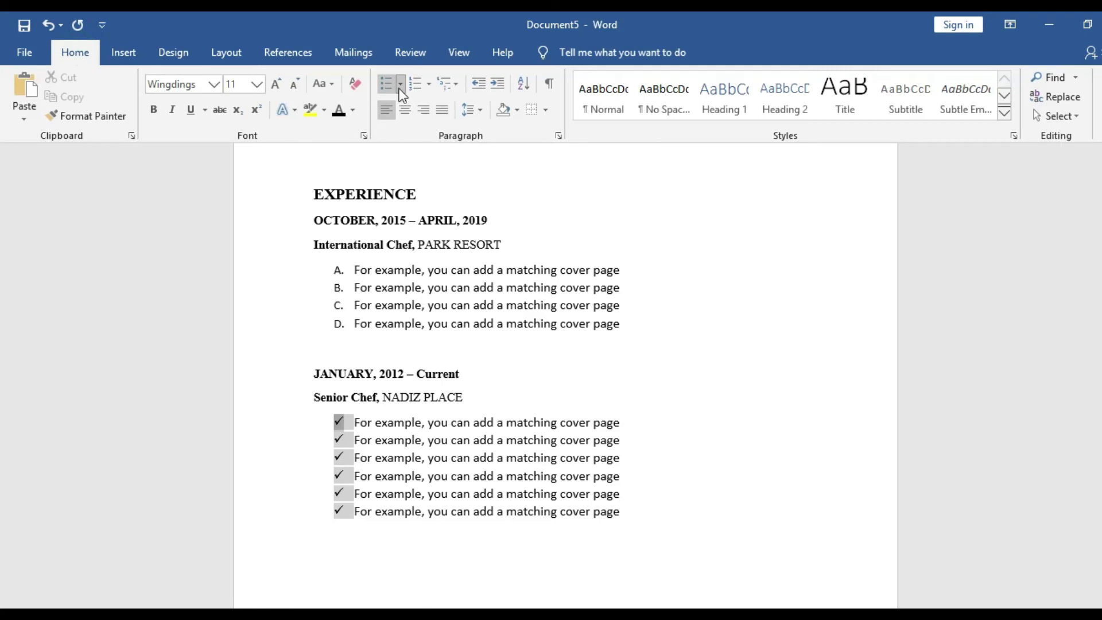
{"action": "left_click", "coordinate": [427, 84]}
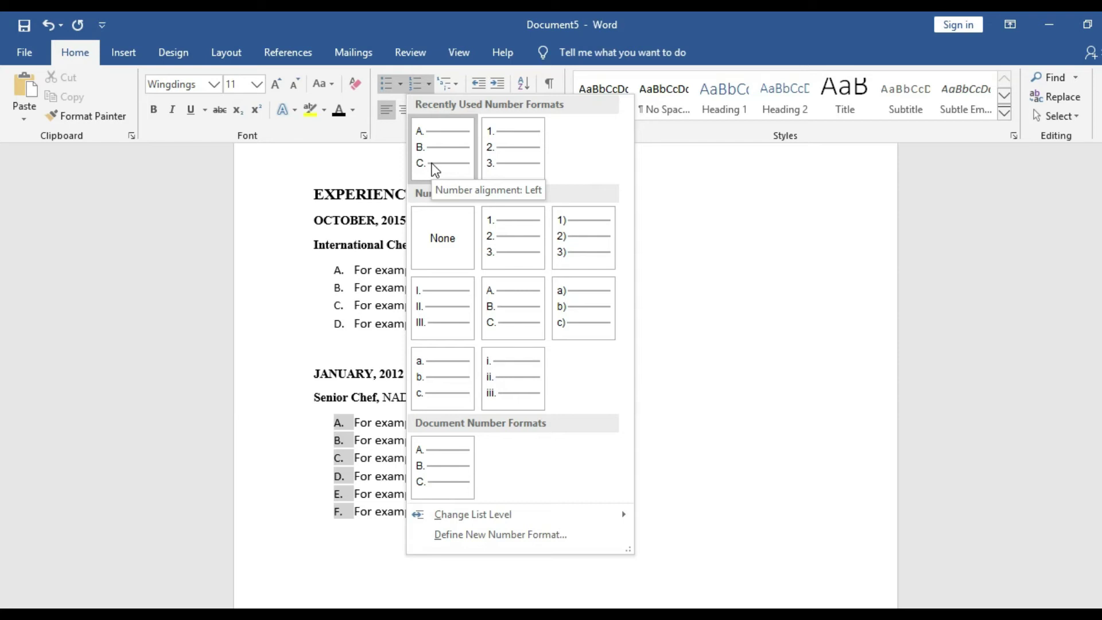
{"action": "left_click", "coordinate": [434, 168]}
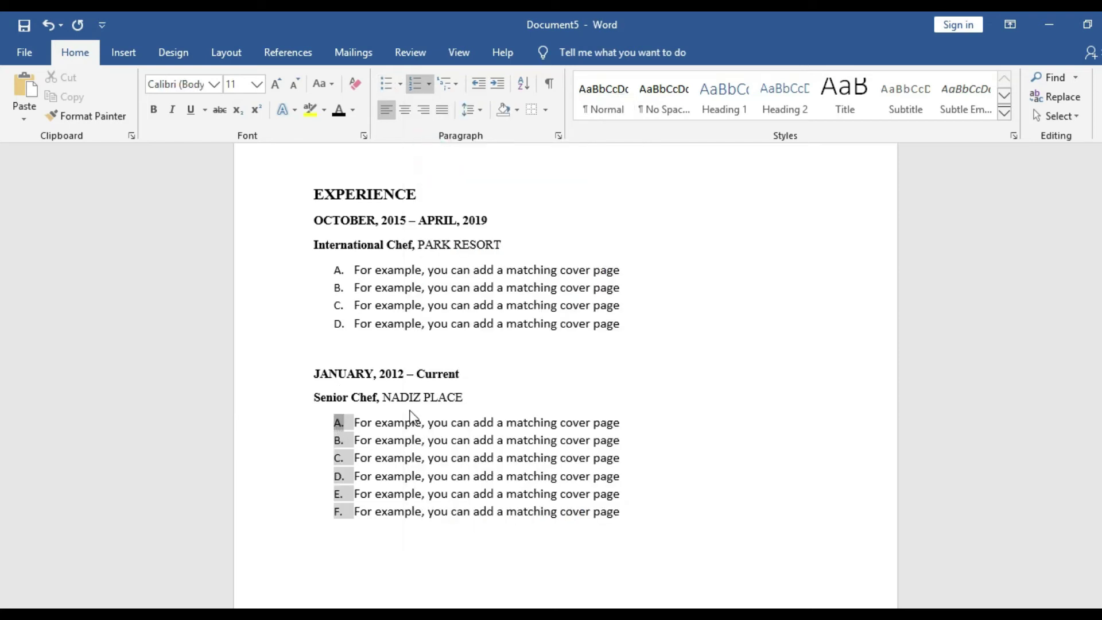
{"action": "key", "text": "ctrl+F1"}
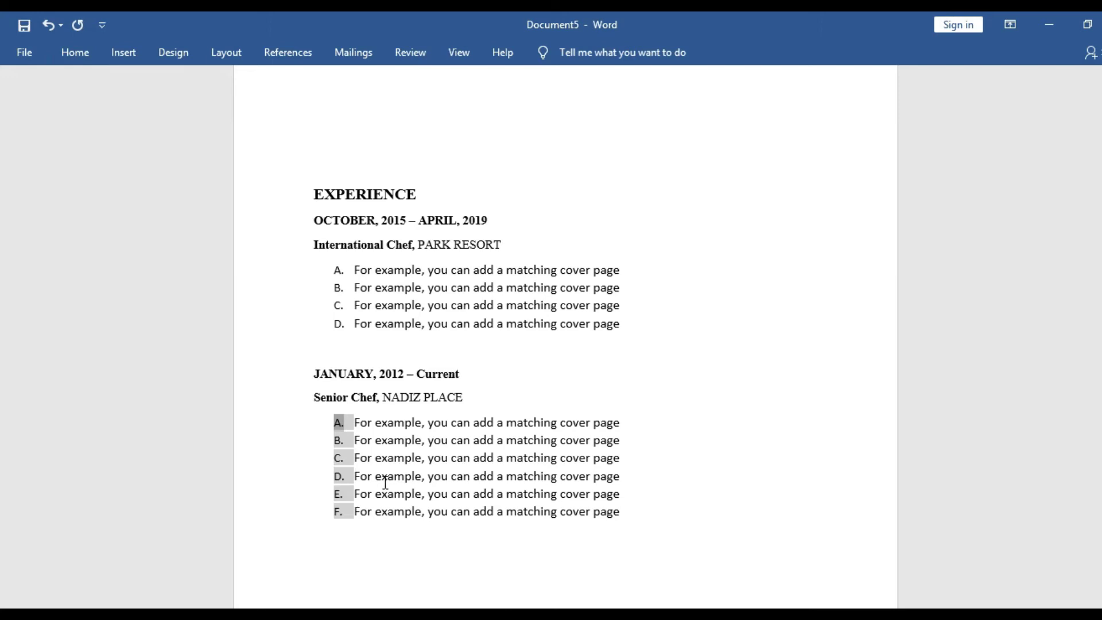
{"action": "left_click", "coordinate": [359, 533]}
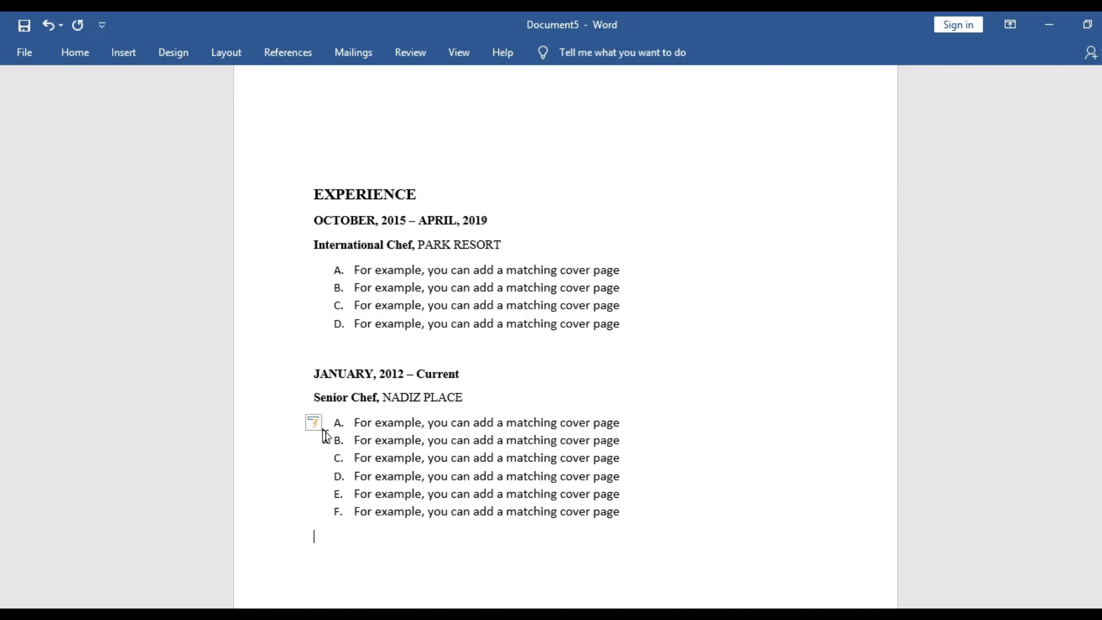
Reapply the recently used A., B., C. numbering format to the International Chef list
{"action": "left_click", "coordinate": [331, 271]}
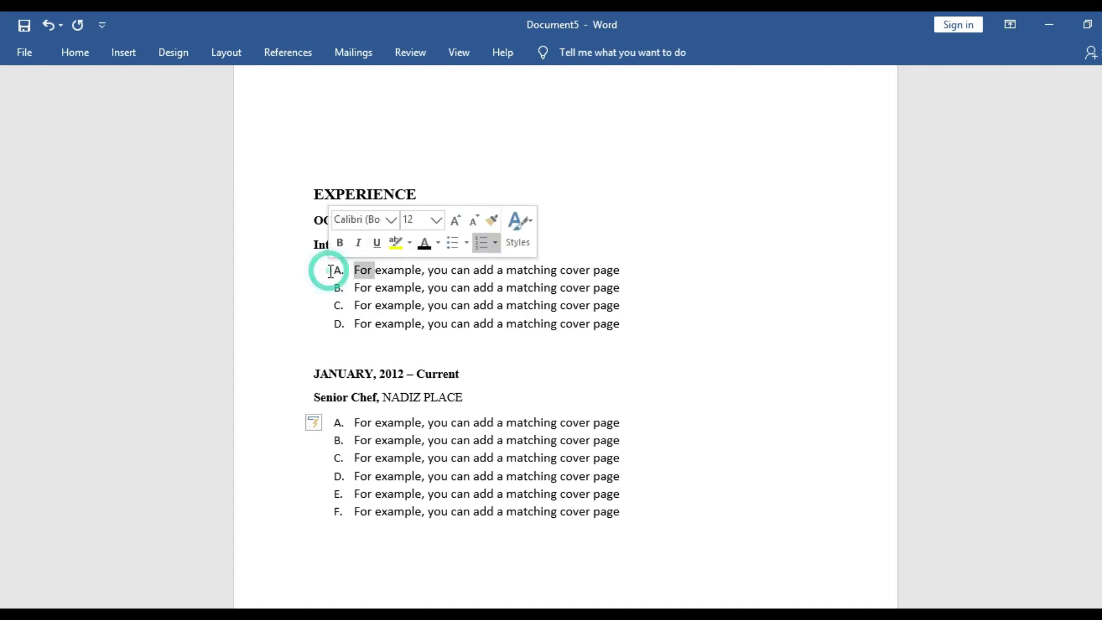
{"action": "left_click", "coordinate": [335, 276]}
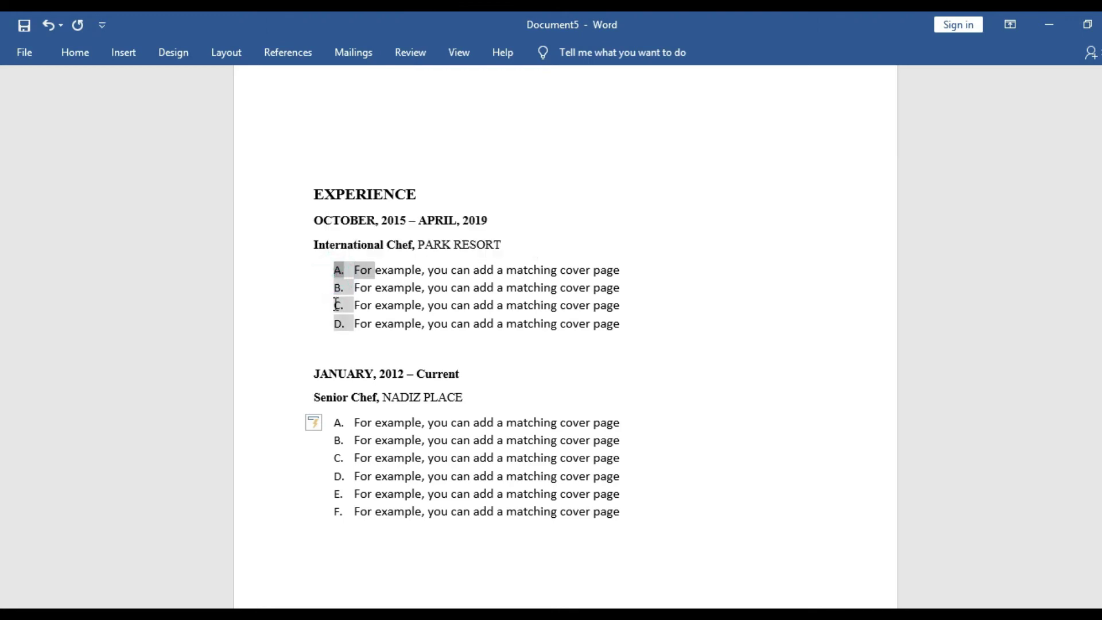
{"action": "left_click", "coordinate": [339, 303]}
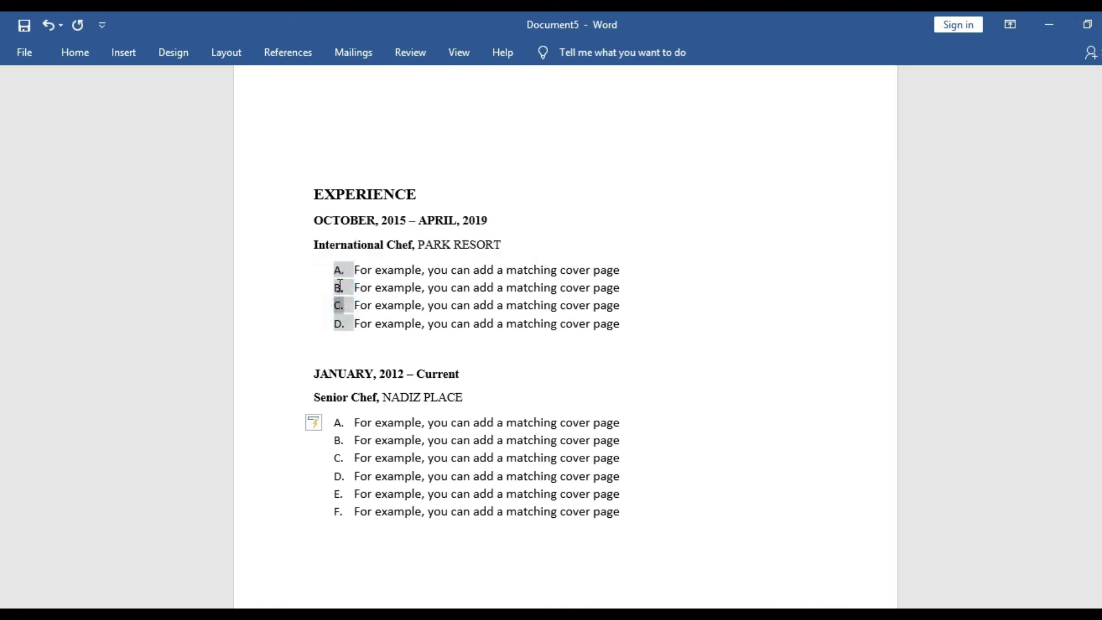
{"action": "left_click", "coordinate": [76, 58]}
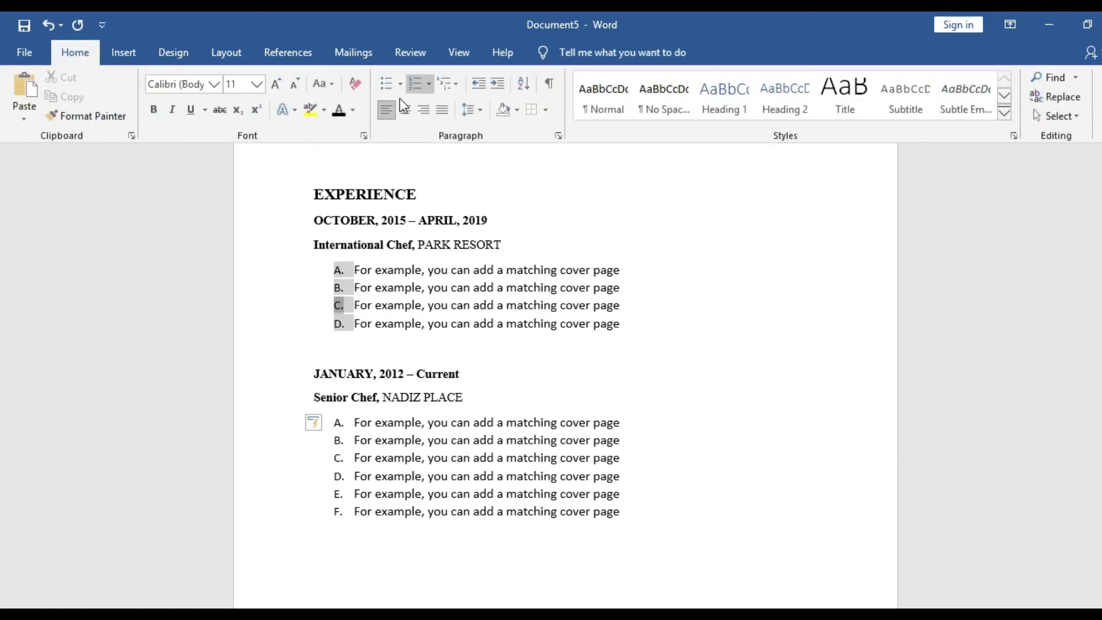
{"action": "left_click", "coordinate": [428, 86]}
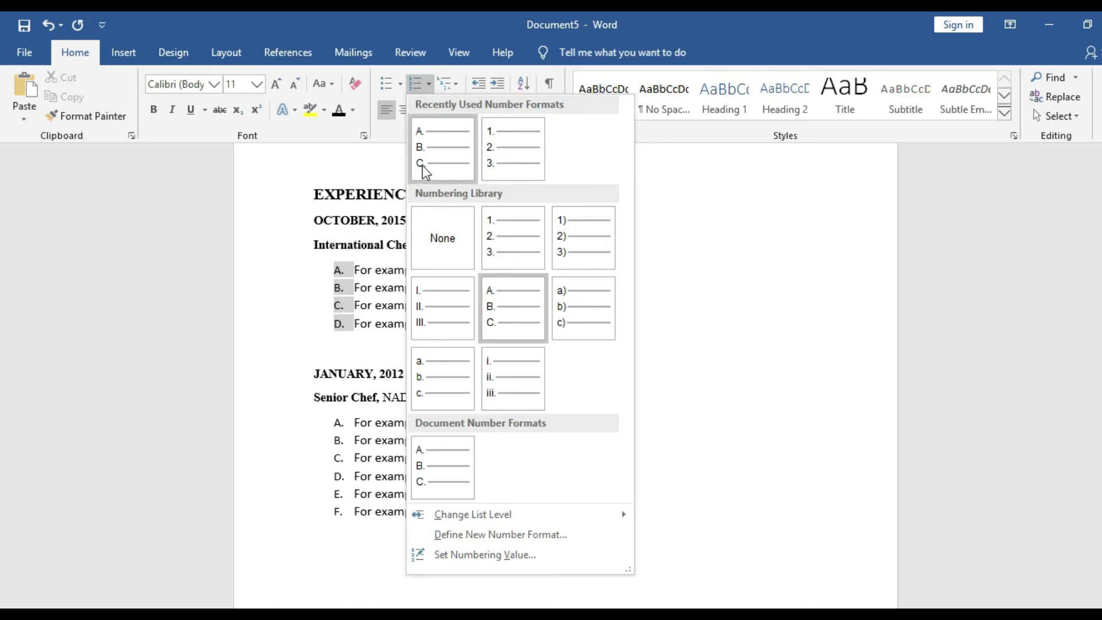
{"action": "left_click", "coordinate": [425, 170]}
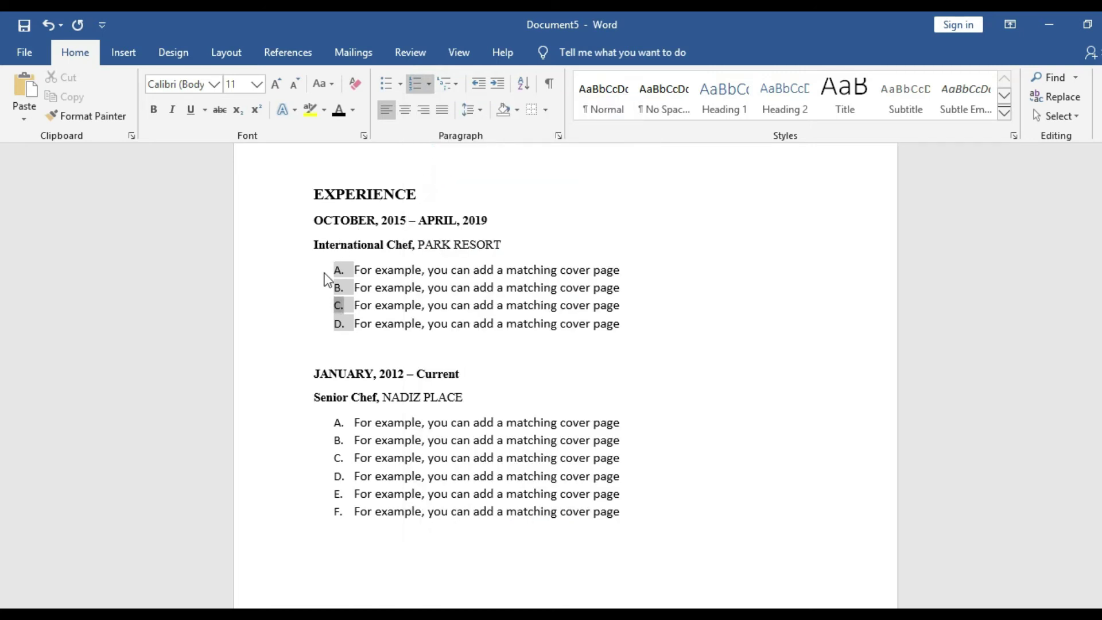
Reapply the A., B., C. format from the numbering library to the Senior Chef list
{"action": "left_click", "coordinate": [338, 428]}
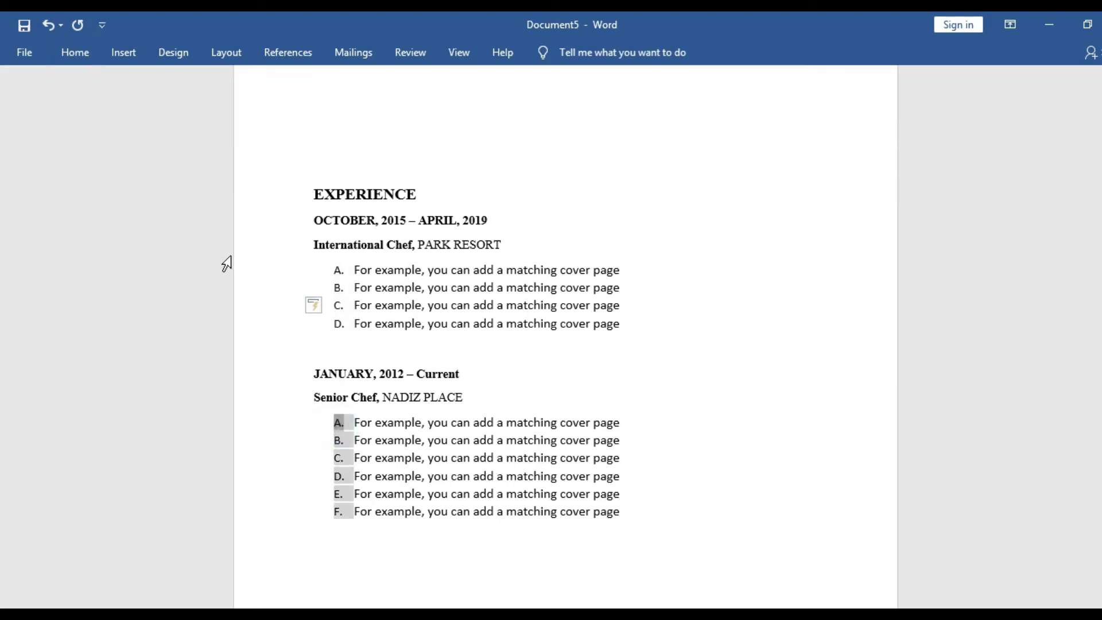
{"action": "left_click", "coordinate": [77, 55]}
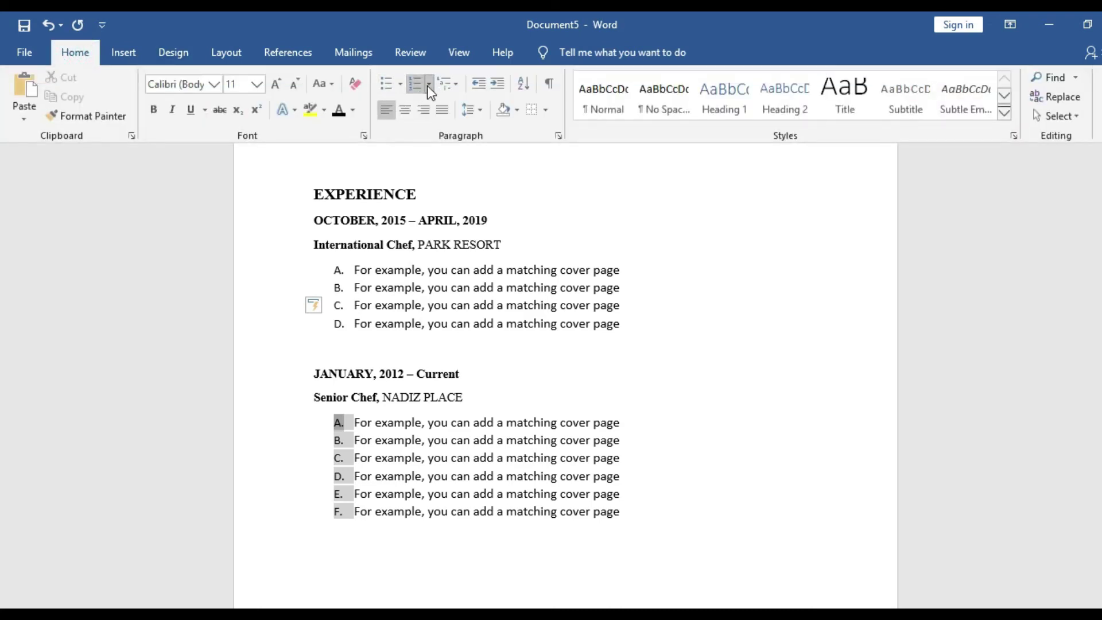
{"action": "left_click", "coordinate": [428, 86]}
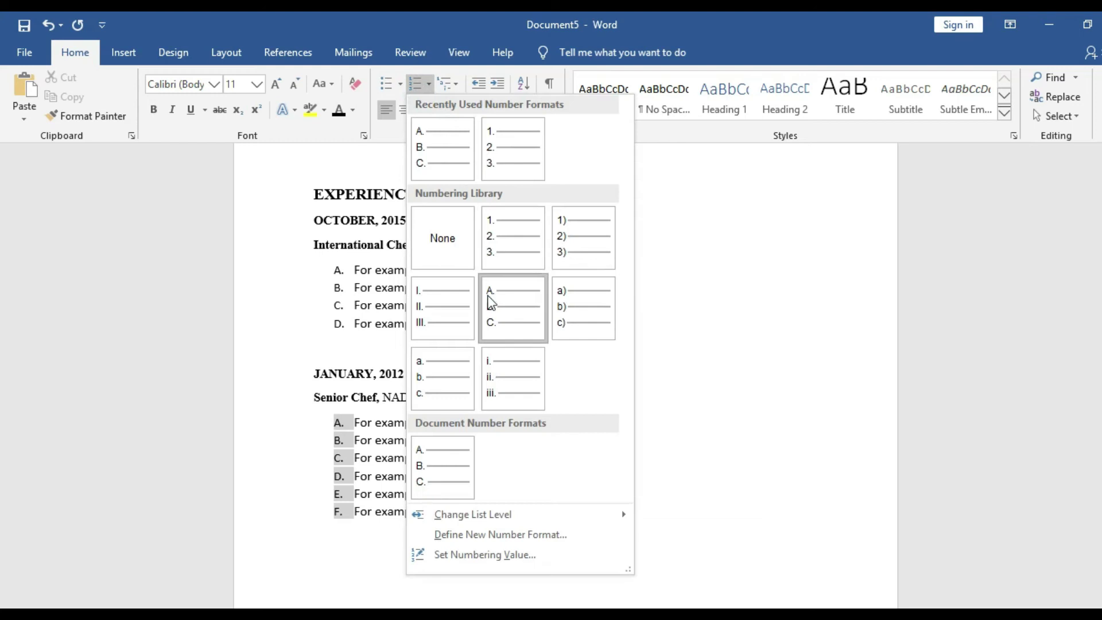
{"action": "left_click", "coordinate": [491, 303]}
{"action": "left_click", "coordinate": [308, 457]}
Make the Senior Chef list continue its lettering from the International Chef list
{"action": "left_click", "coordinate": [336, 427]}
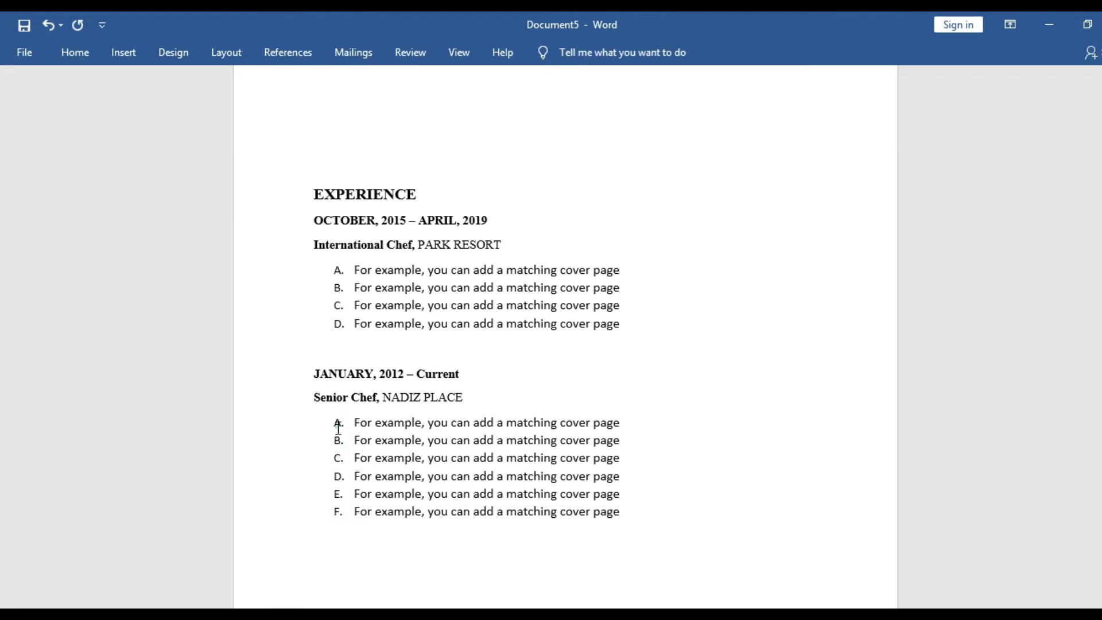
{"action": "left_click", "coordinate": [338, 427]}
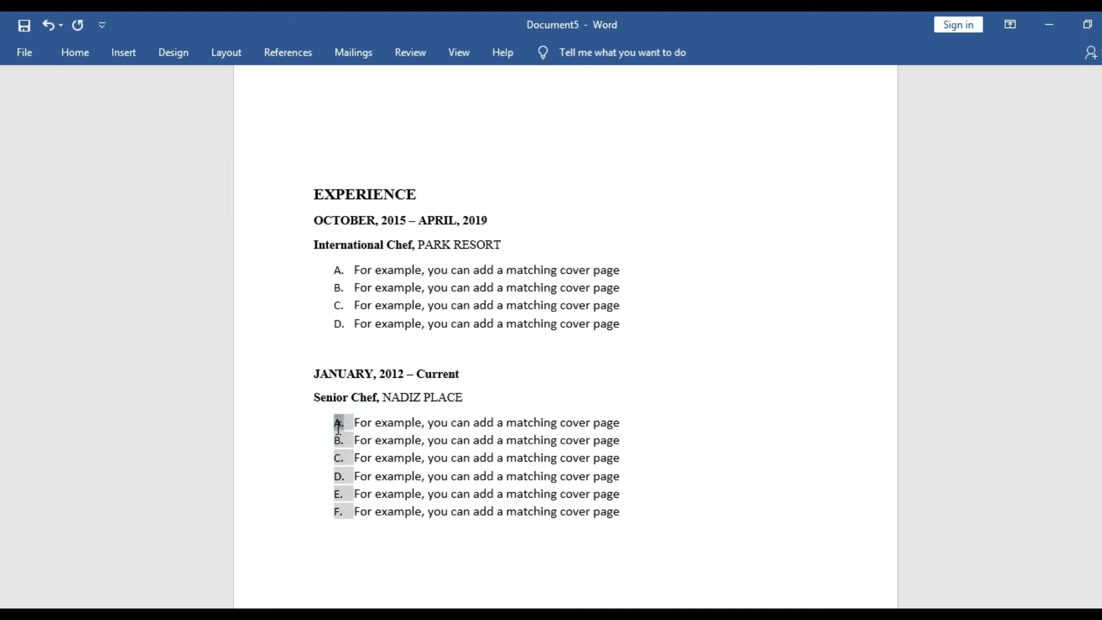
{"action": "right_click", "coordinate": [338, 427]}
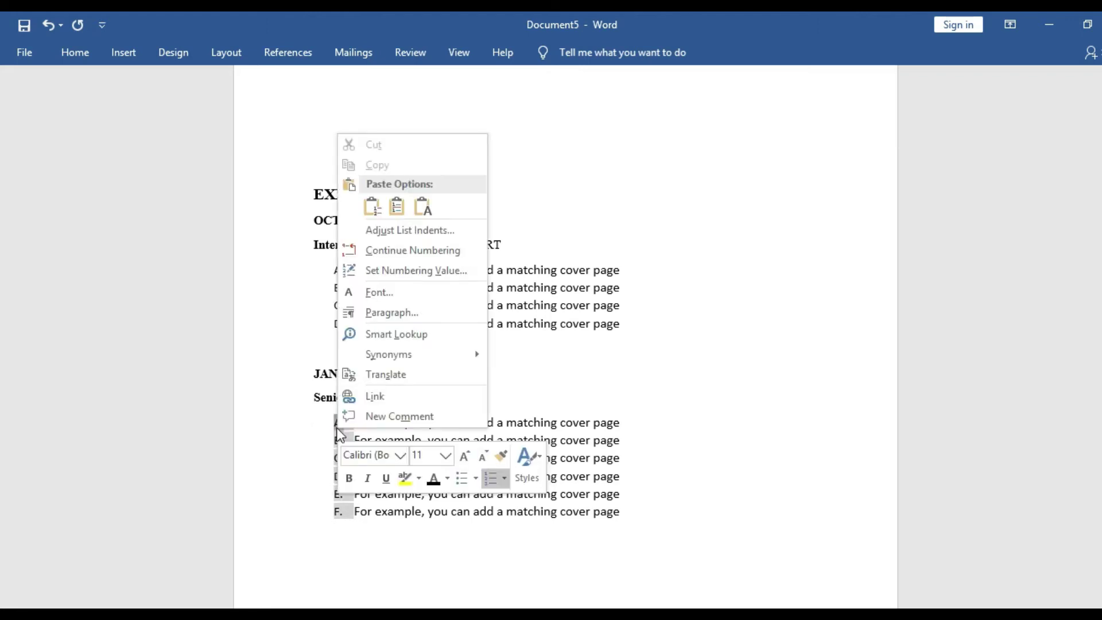
{"action": "left_click", "coordinate": [419, 250]}
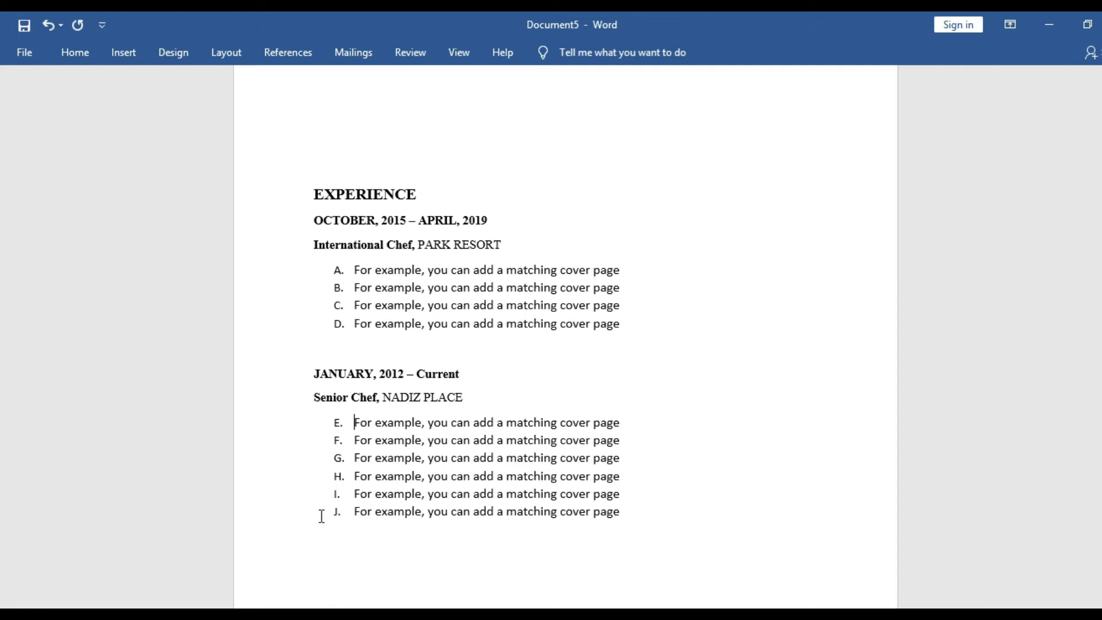
Restart the lettering of the Senior Chef list at A
{"action": "left_click", "coordinate": [337, 426]}
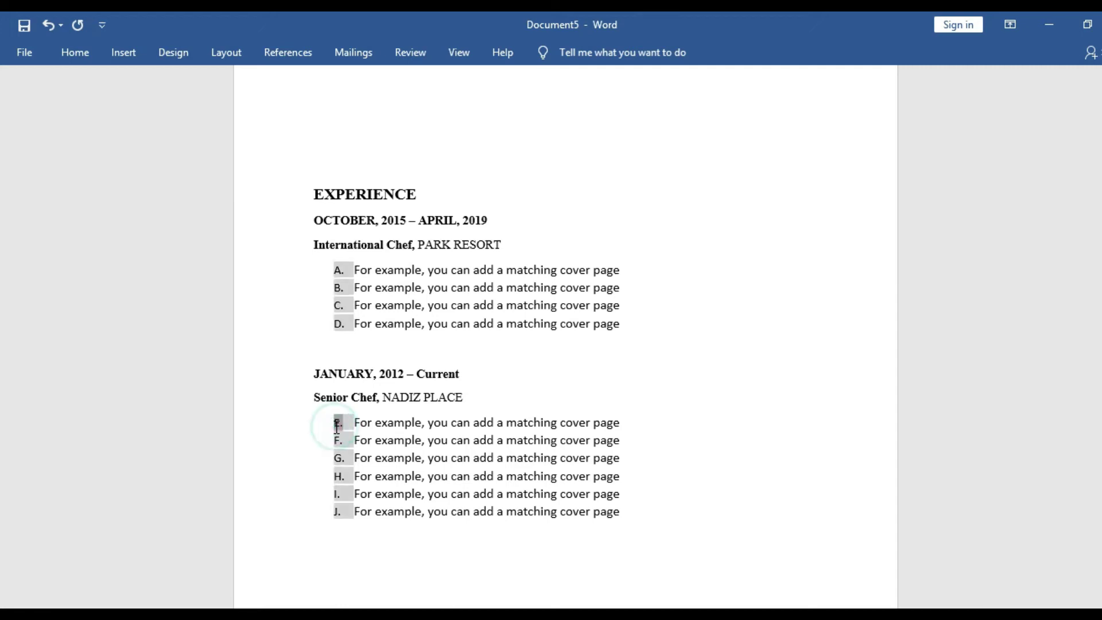
{"action": "right_click", "coordinate": [336, 426]}
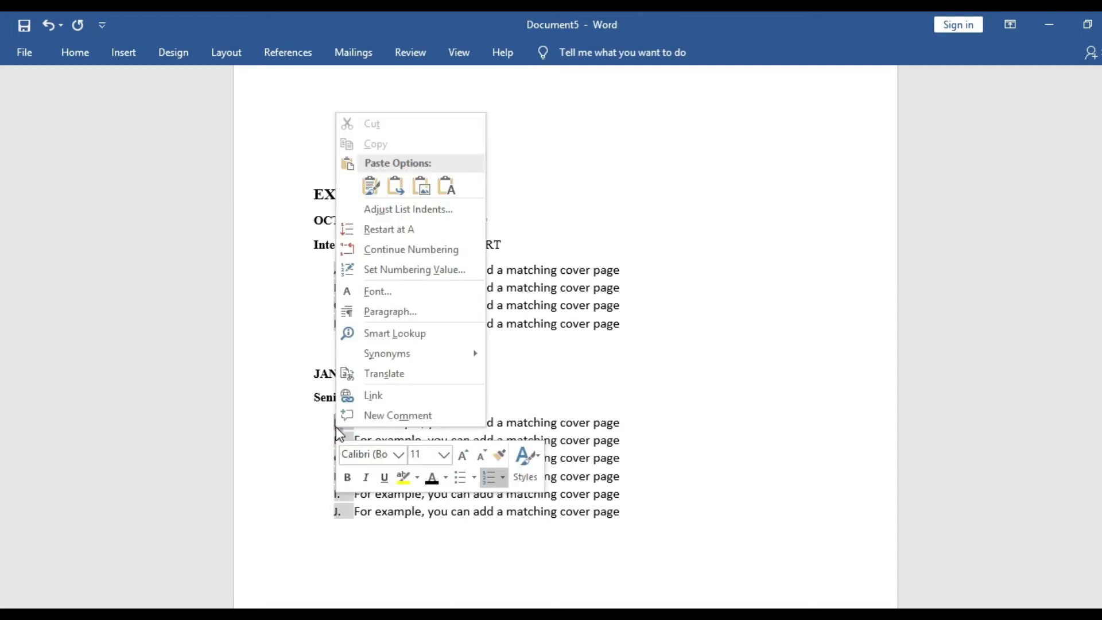
{"action": "left_click", "coordinate": [394, 229]}
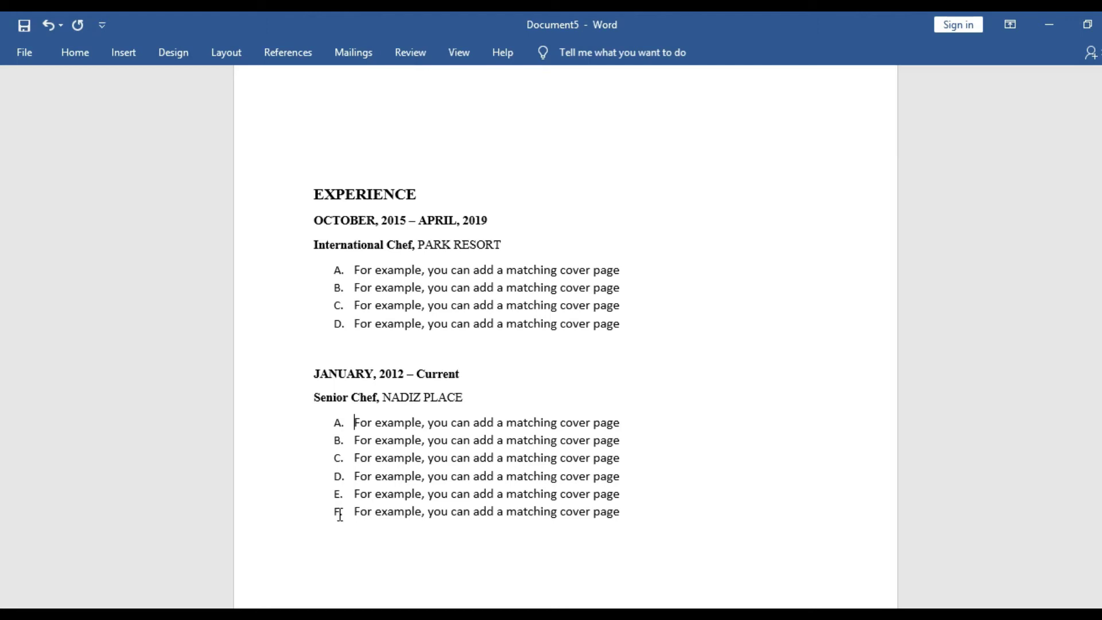
Apply the recently used 1., 2., 3. number format to the International Chef list
{"action": "left_click", "coordinate": [338, 280]}
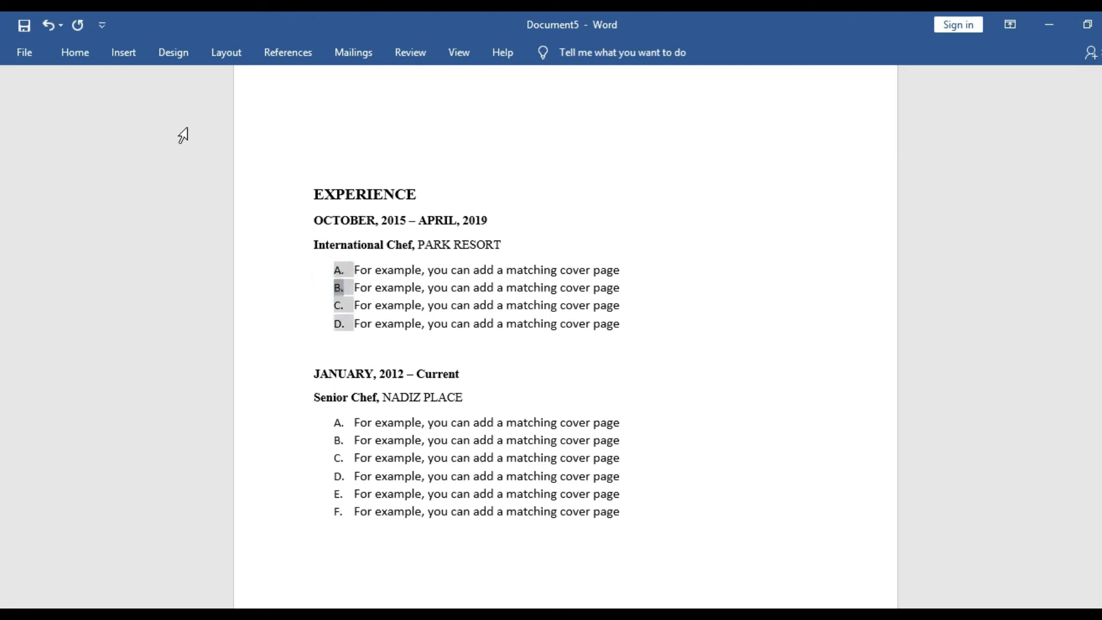
{"action": "left_click", "coordinate": [81, 50]}
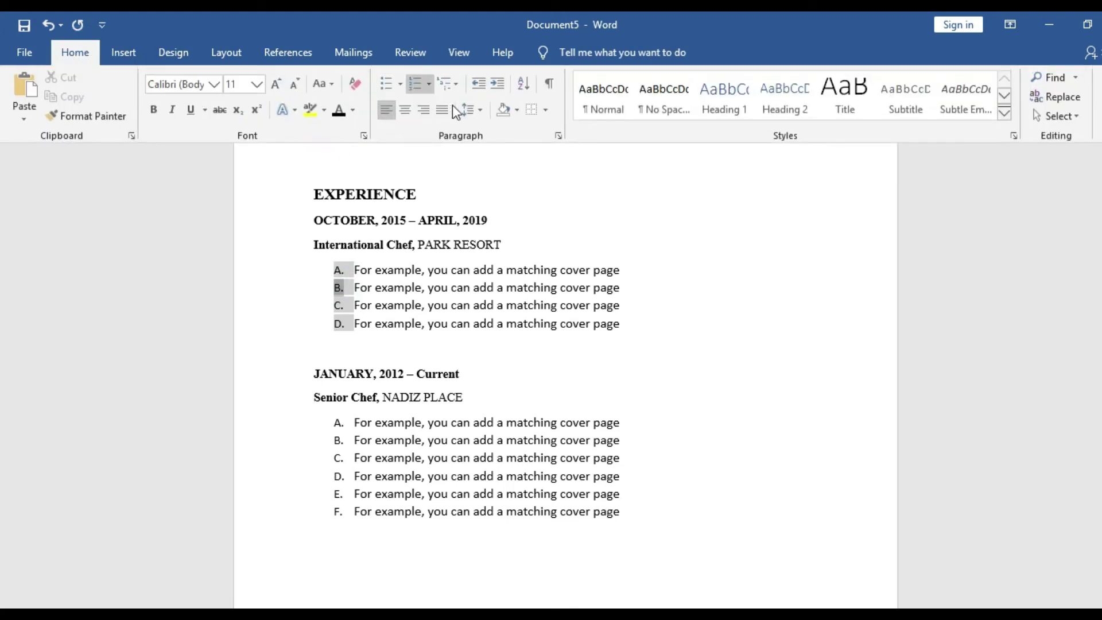
{"action": "left_click", "coordinate": [428, 81]}
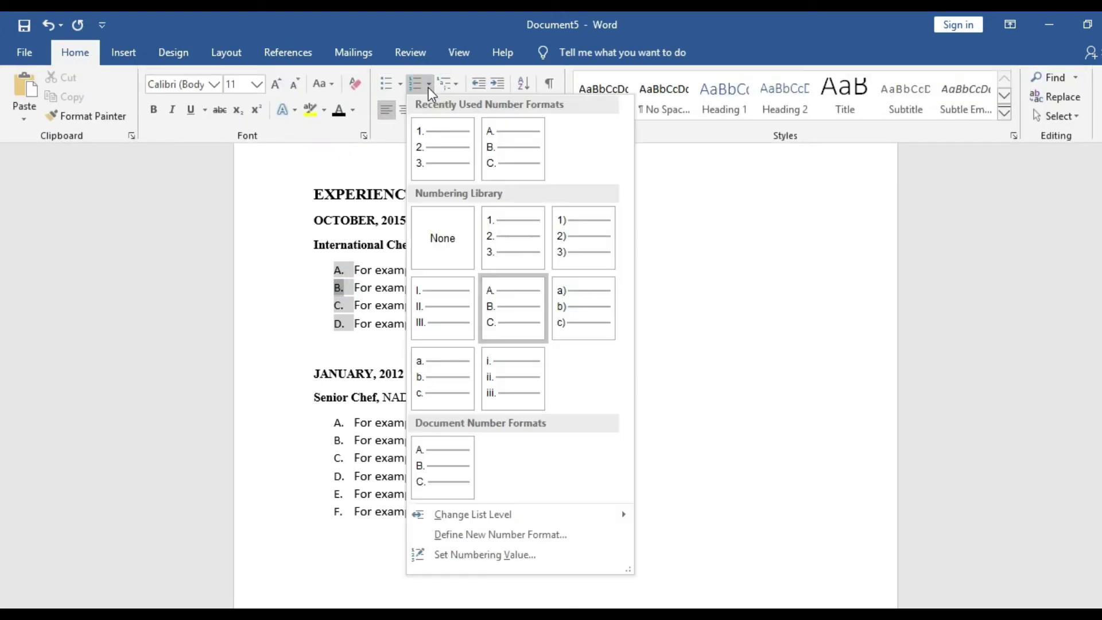
{"action": "left_click", "coordinate": [422, 139]}
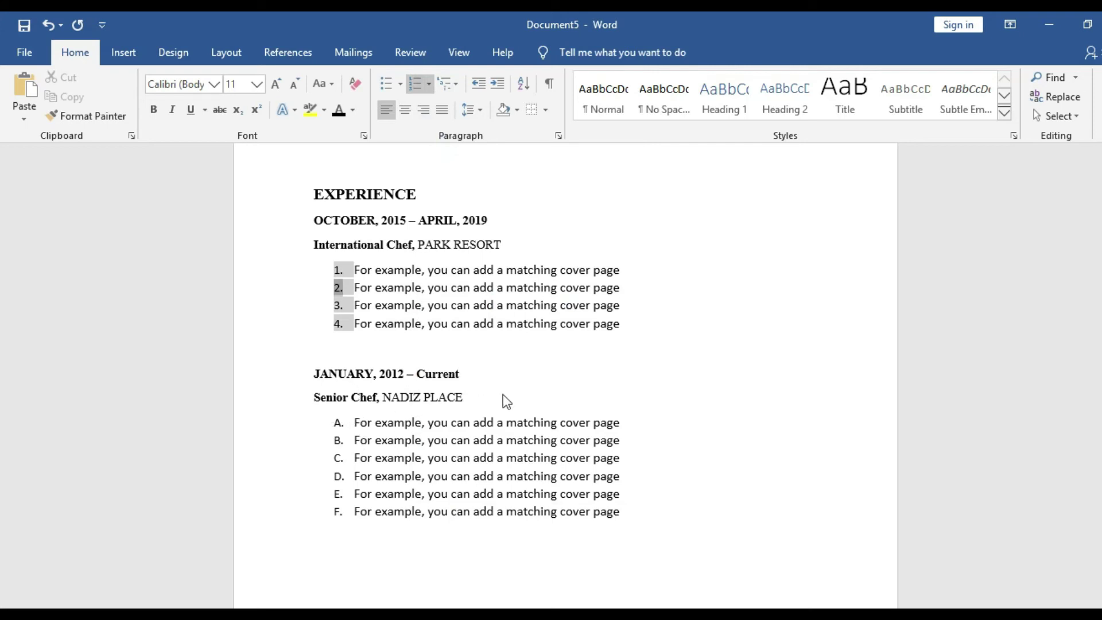
Apply the recently used 1., 2., 3. number format to the Senior Chef list
{"action": "left_click", "coordinate": [338, 427]}
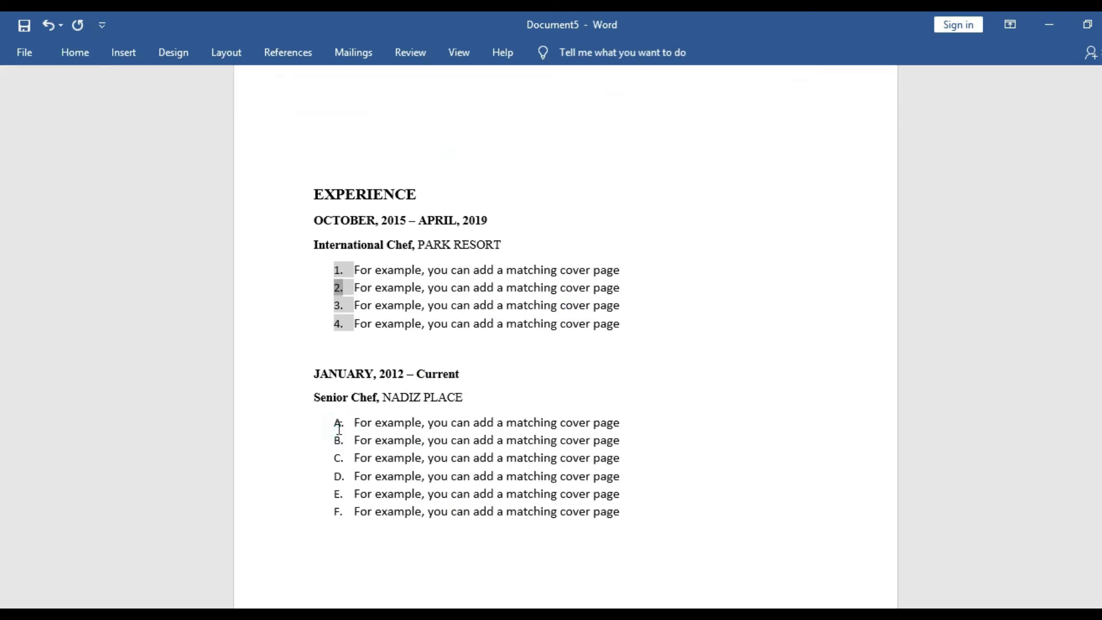
{"action": "left_click", "coordinate": [338, 428]}
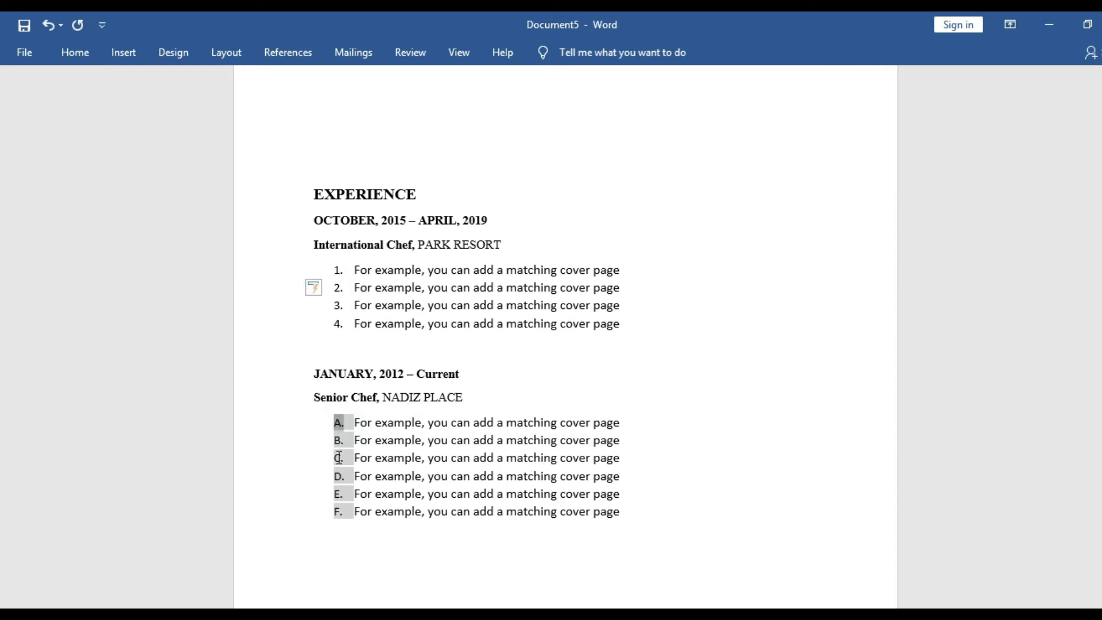
{"action": "left_click", "coordinate": [76, 50]}
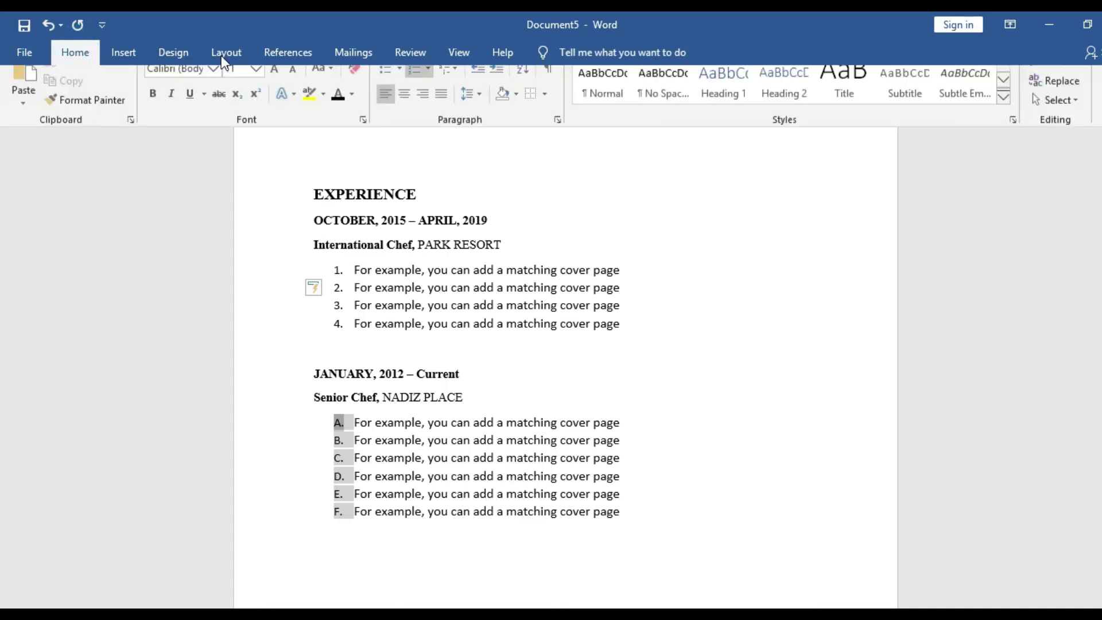
{"action": "left_click", "coordinate": [429, 82]}
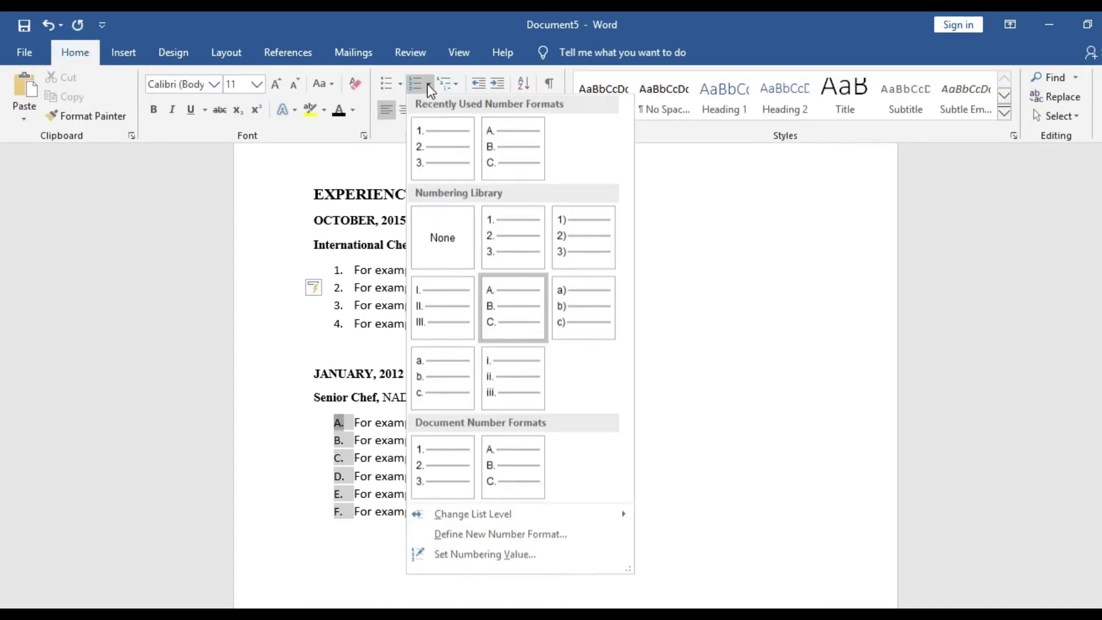
{"action": "left_click", "coordinate": [424, 138]}
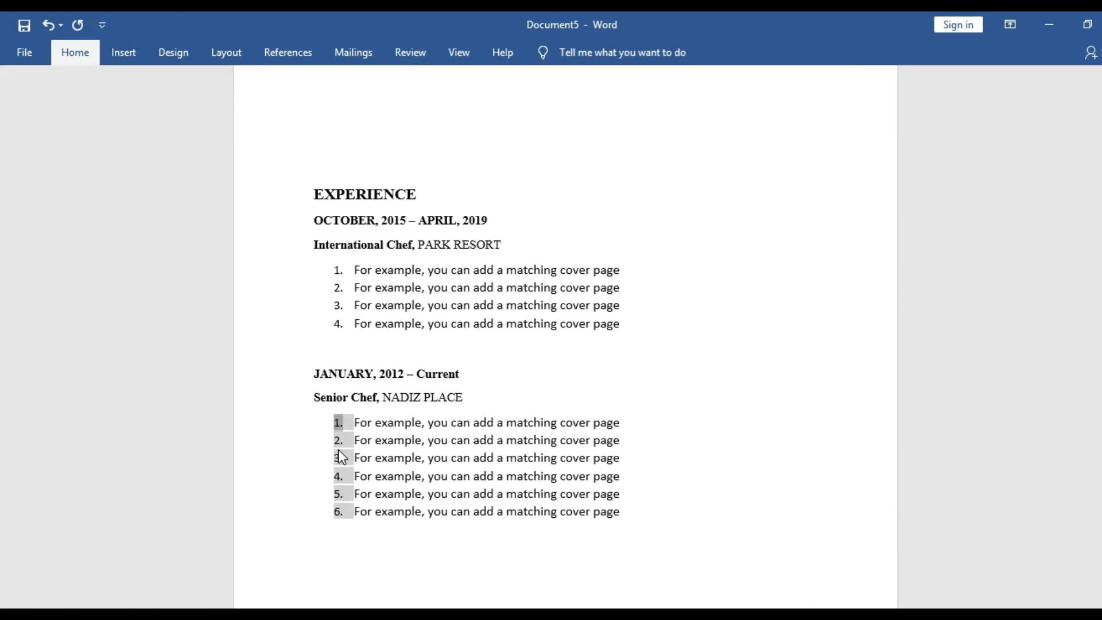
Make the Senior Chef list continue its numbering from the International Chef list
{"action": "left_click", "coordinate": [340, 450]}
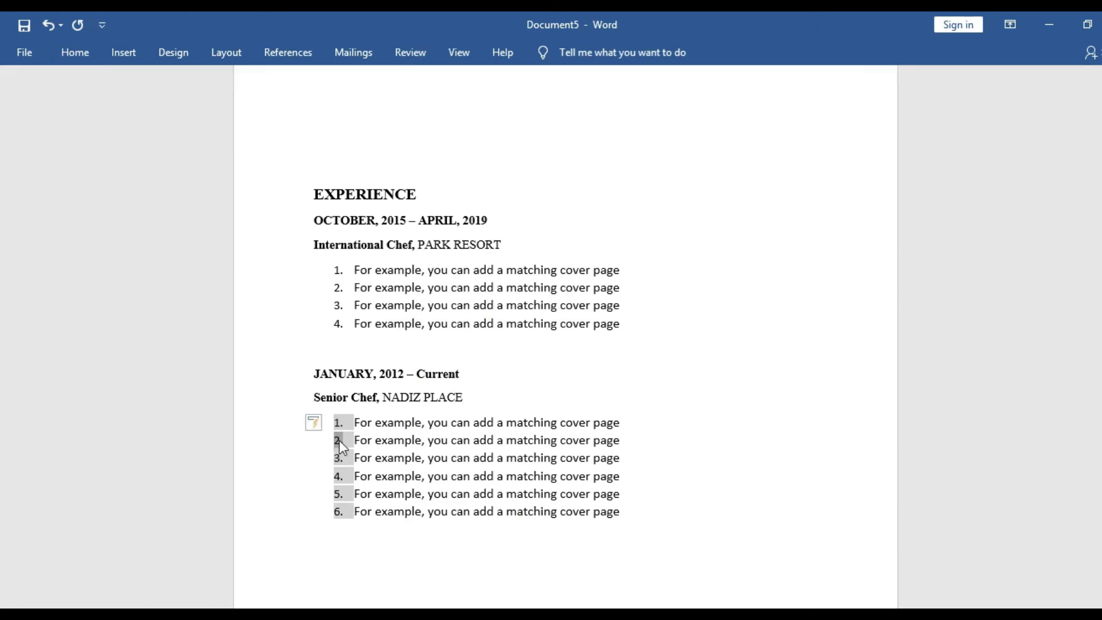
{"action": "right_click", "coordinate": [339, 440]}
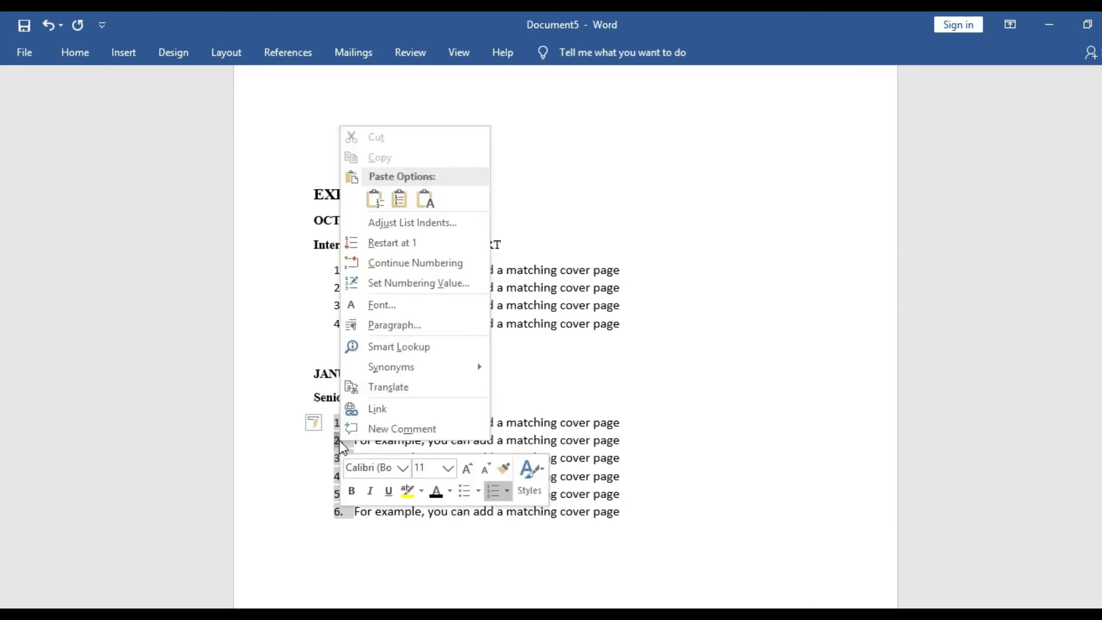
{"action": "left_click", "coordinate": [430, 264]}
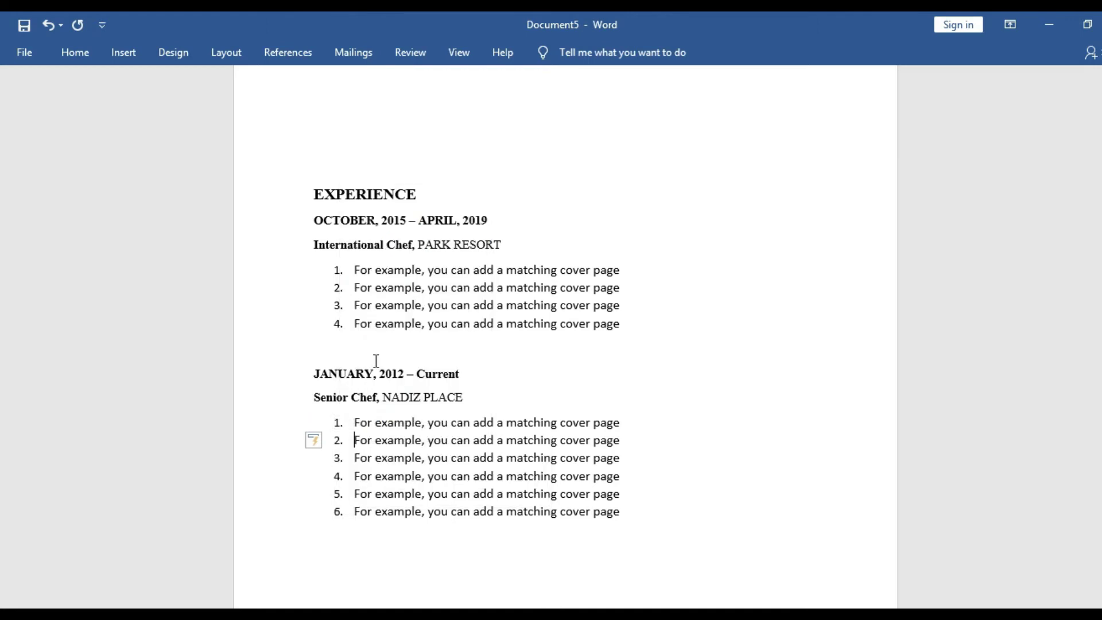
{"action": "left_click", "coordinate": [337, 425]}
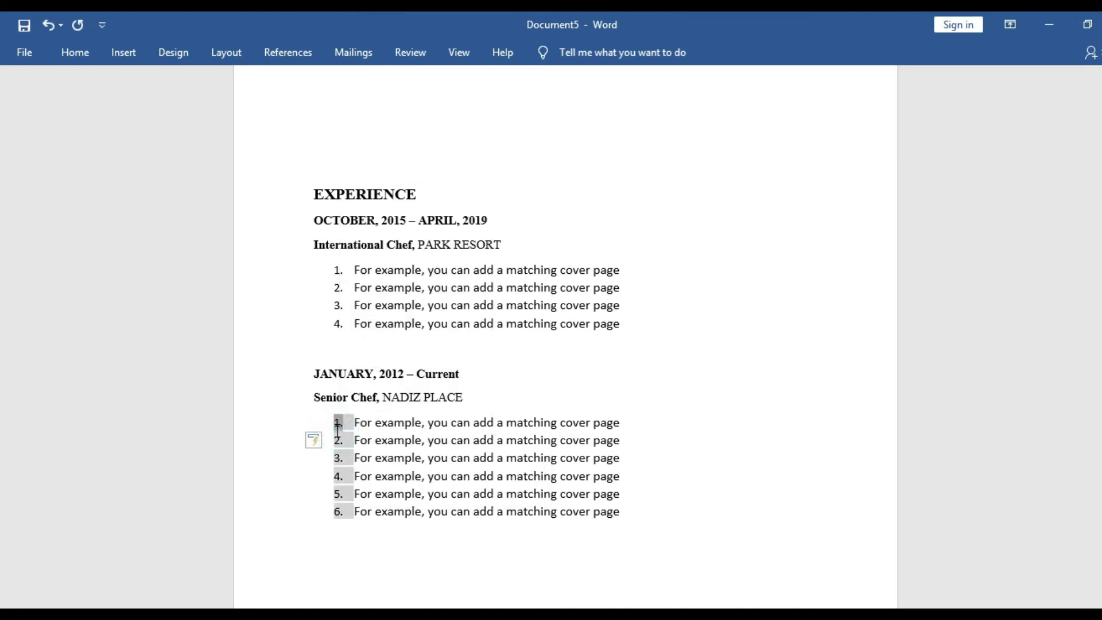
{"action": "right_click", "coordinate": [337, 431]}
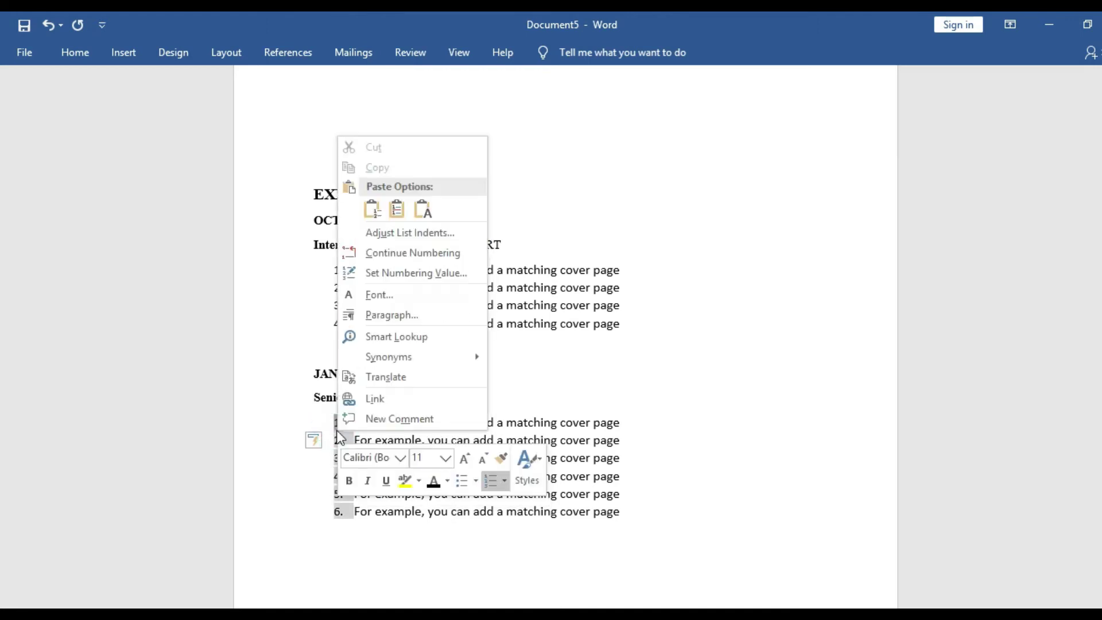
{"action": "left_click", "coordinate": [438, 253]}
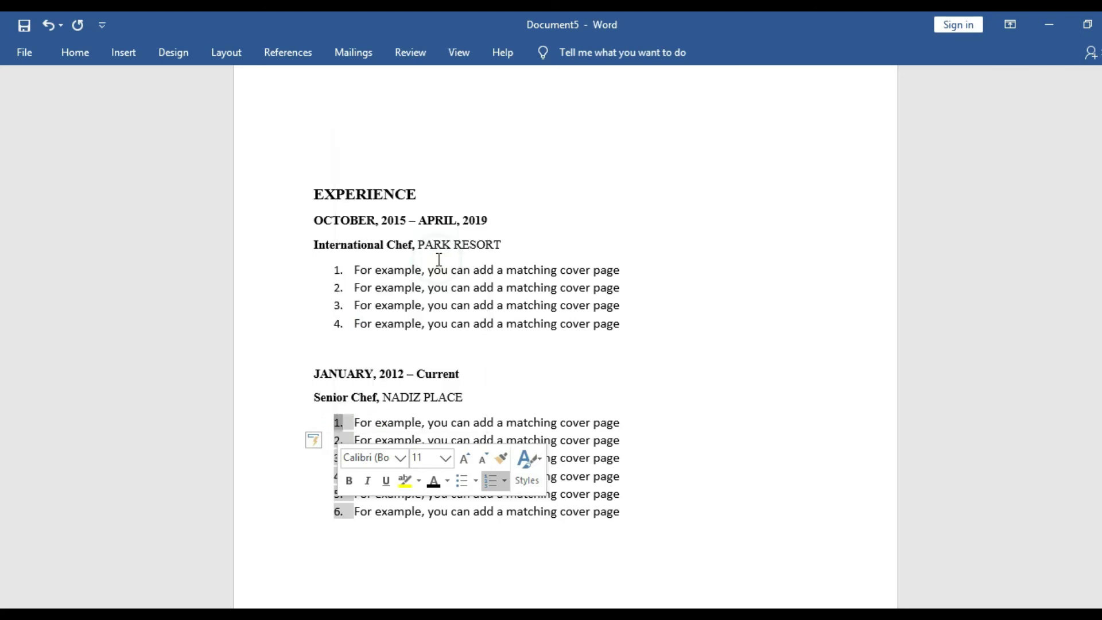
{"action": "left_click", "coordinate": [331, 423]}
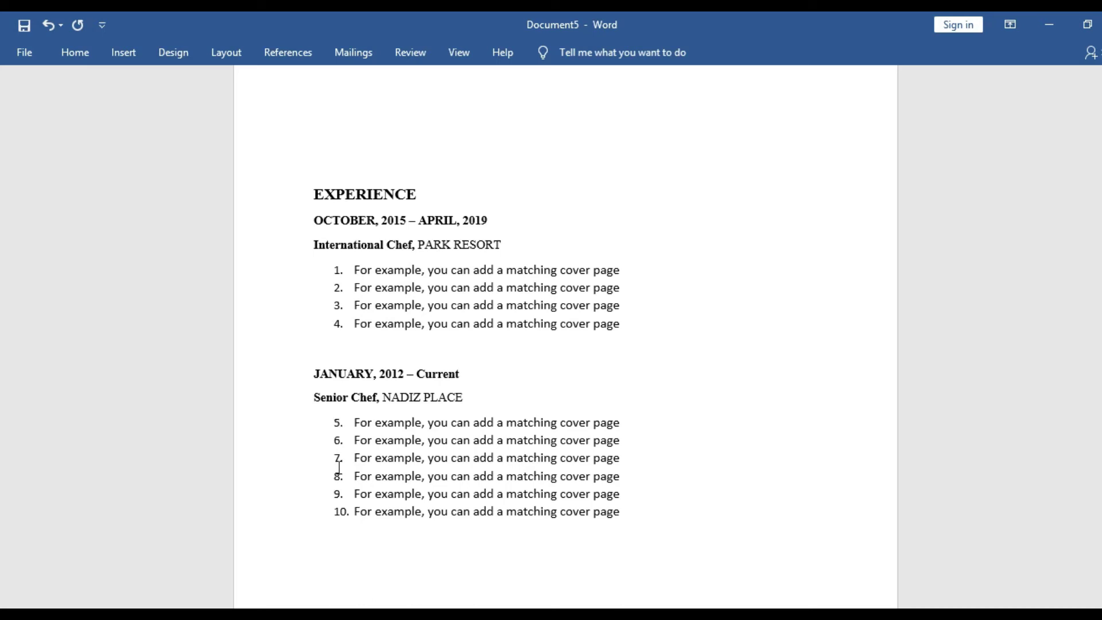
Restart the numbering of the Senior Chef list at 1
{"action": "left_click", "coordinate": [339, 427]}
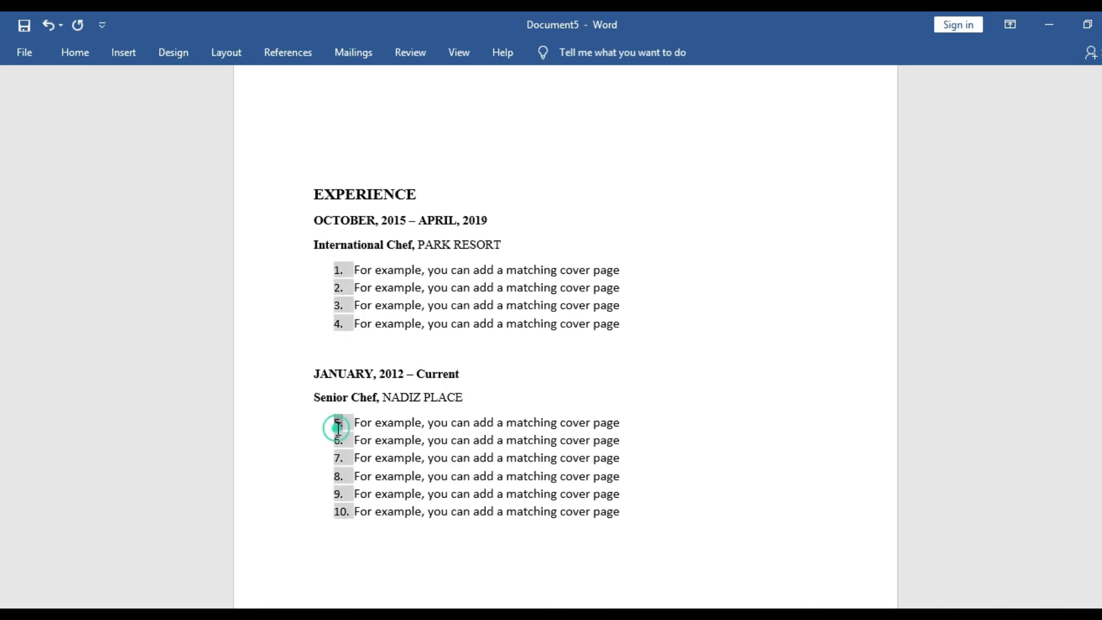
{"action": "right_click", "coordinate": [339, 428]}
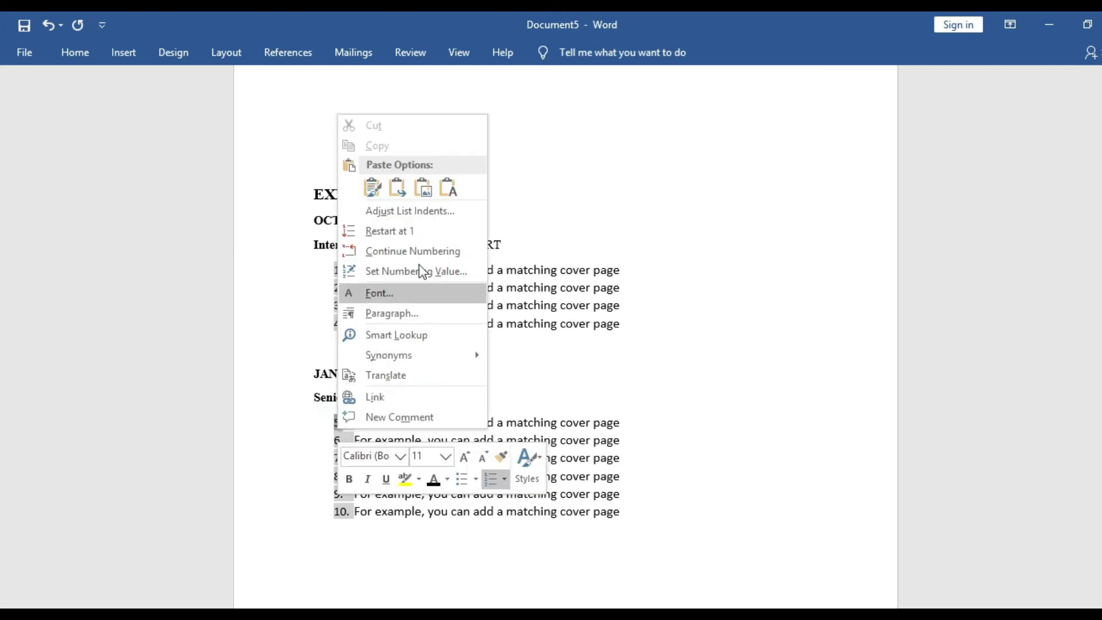
{"action": "left_click", "coordinate": [424, 231]}
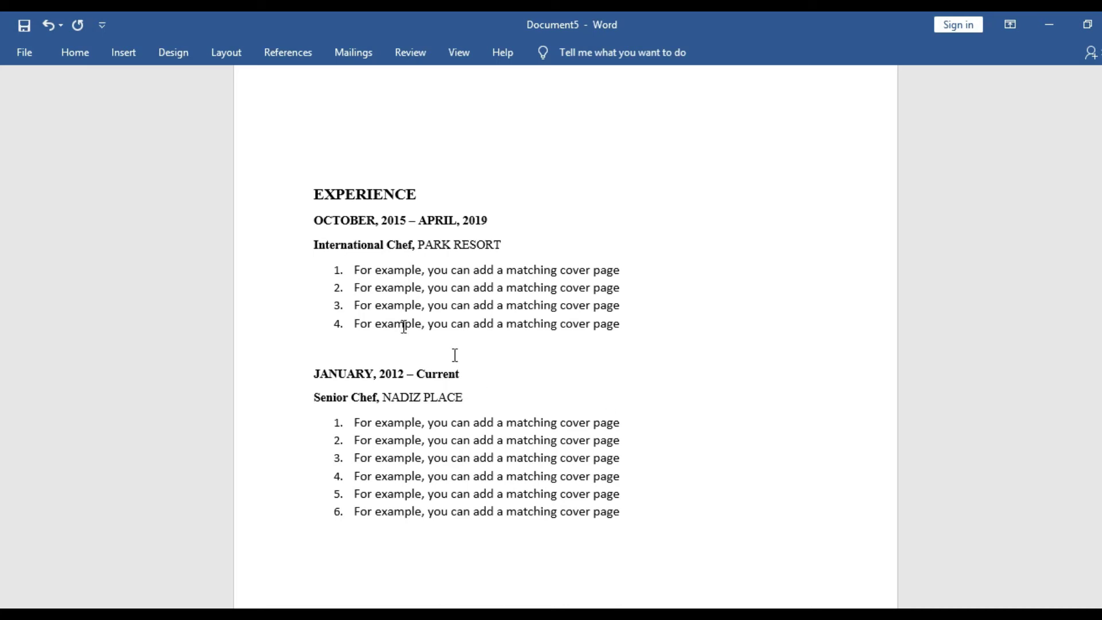
Convert the International Chef list from numbers to round bullets
{"action": "double_click", "coordinate": [336, 276]}
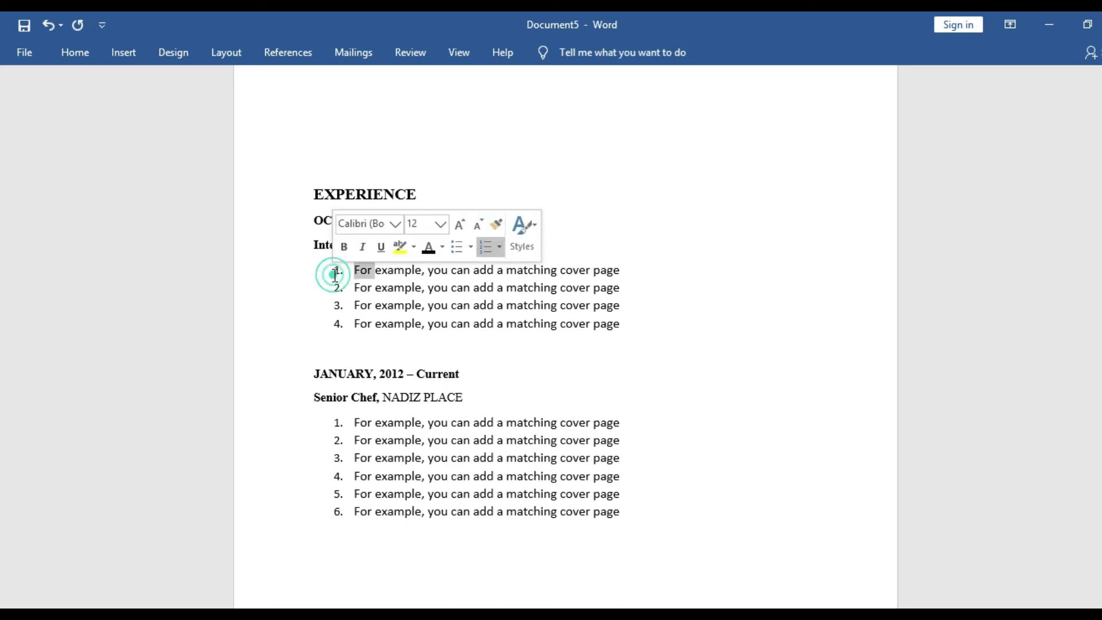
{"action": "left_click", "coordinate": [339, 287]}
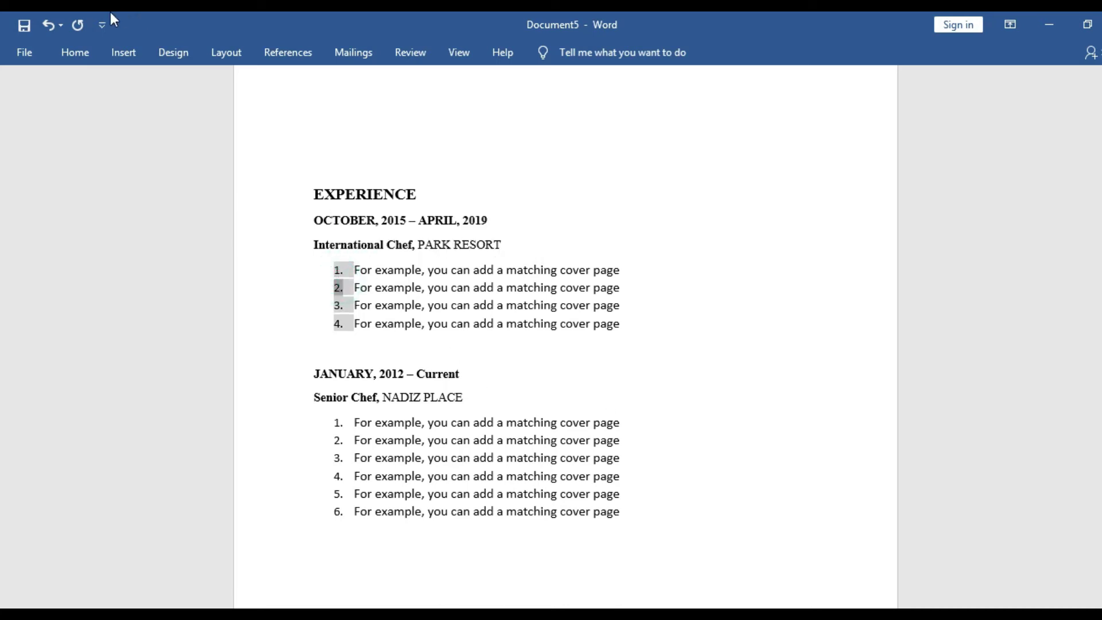
{"action": "left_click", "coordinate": [83, 56]}
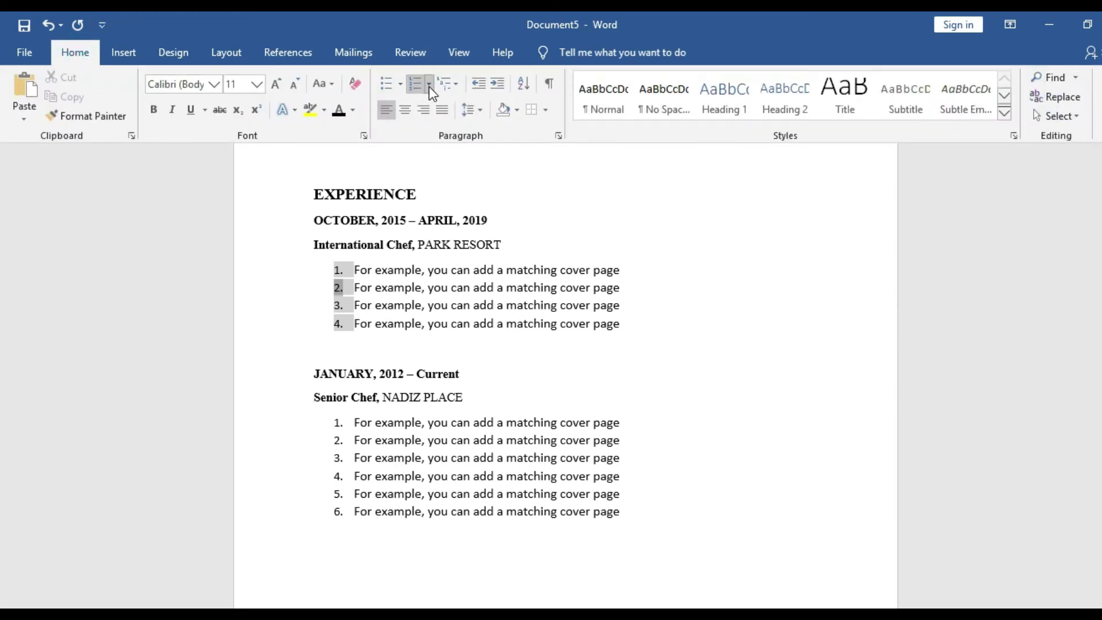
{"action": "left_click", "coordinate": [385, 83]}
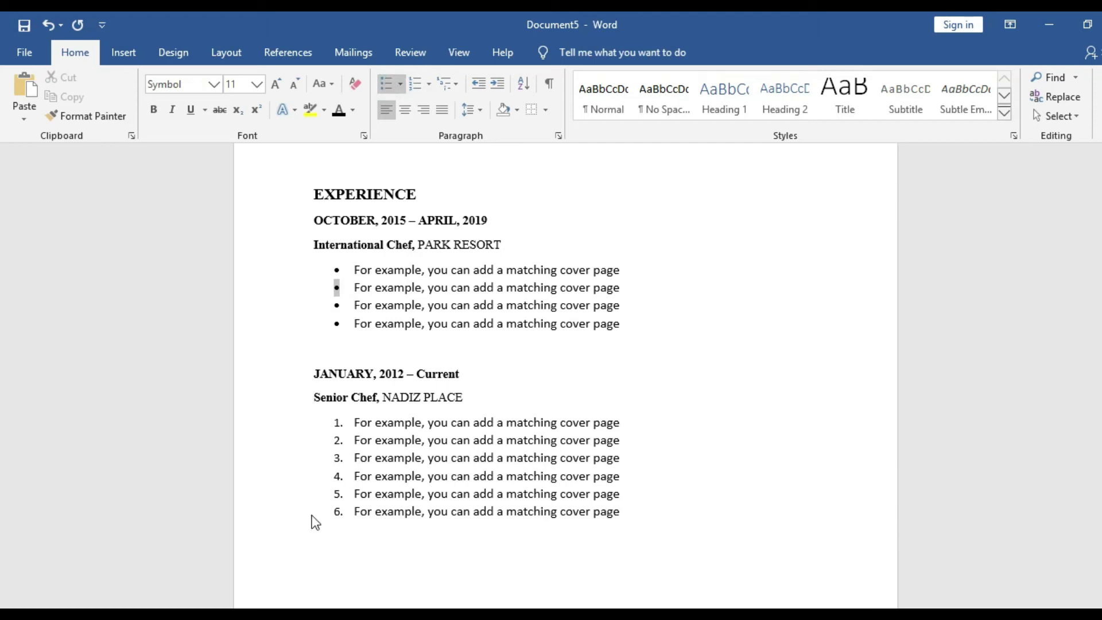
Convert the Senior Chef list from numbers to round bullets
{"action": "left_click", "coordinate": [337, 425]}
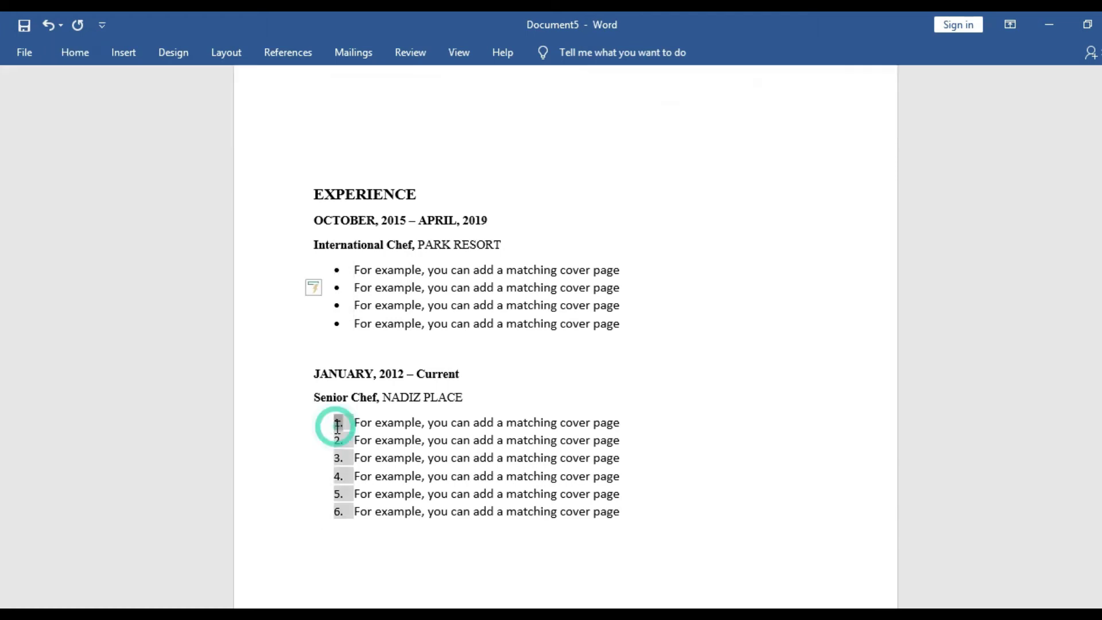
{"action": "left_click", "coordinate": [83, 49]}
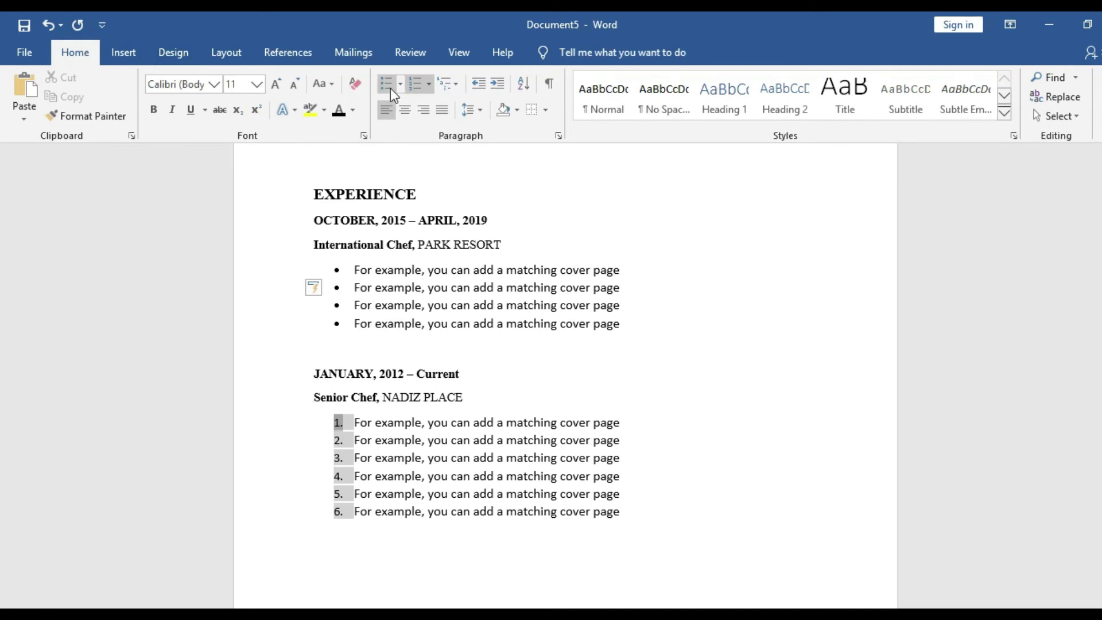
{"action": "left_click", "coordinate": [390, 87]}
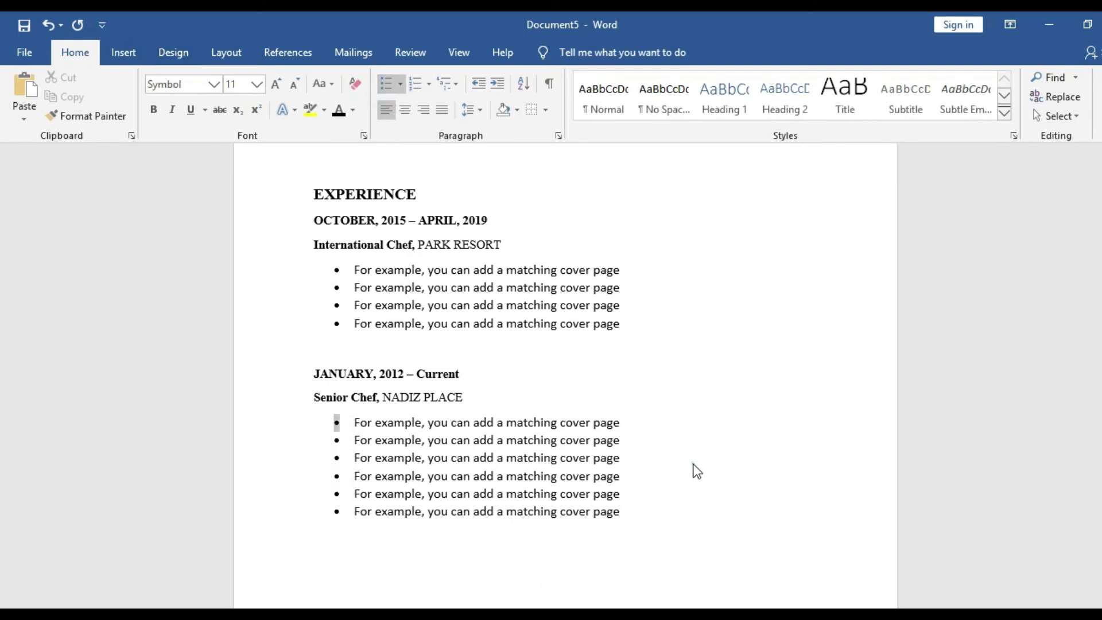
Lengthen the first Senior Chef bullet by pasting six copies of its own sentence after it, and add an unbulleted blank line below
{"action": "left_click", "coordinate": [621, 423]}
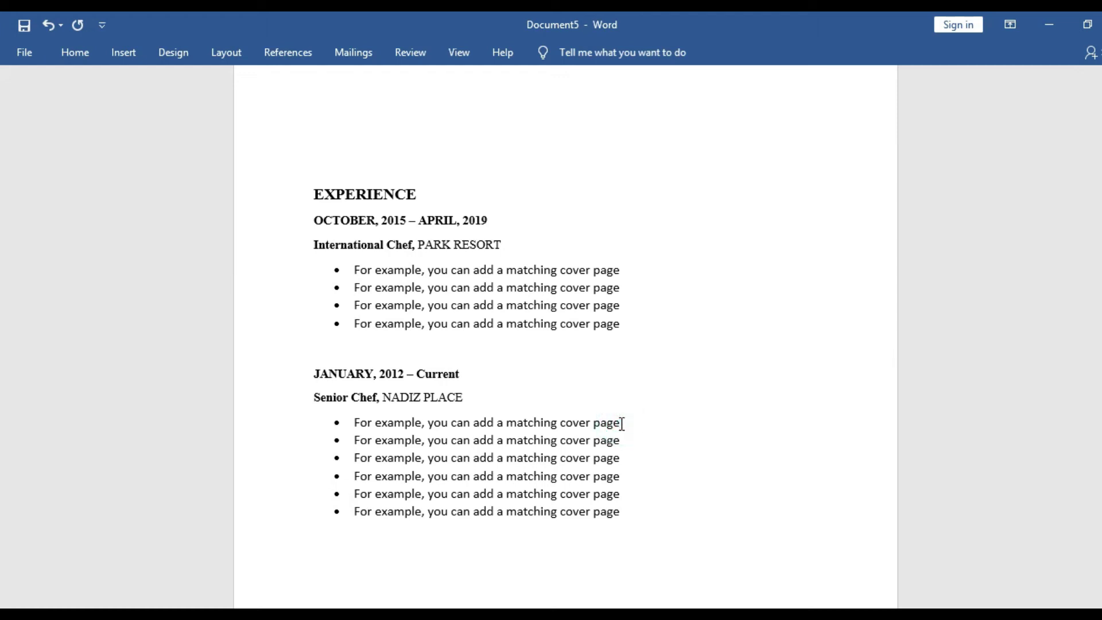
{"action": "key", "text": "shift+Home"}
{"action": "key", "text": "ctrl+c"}
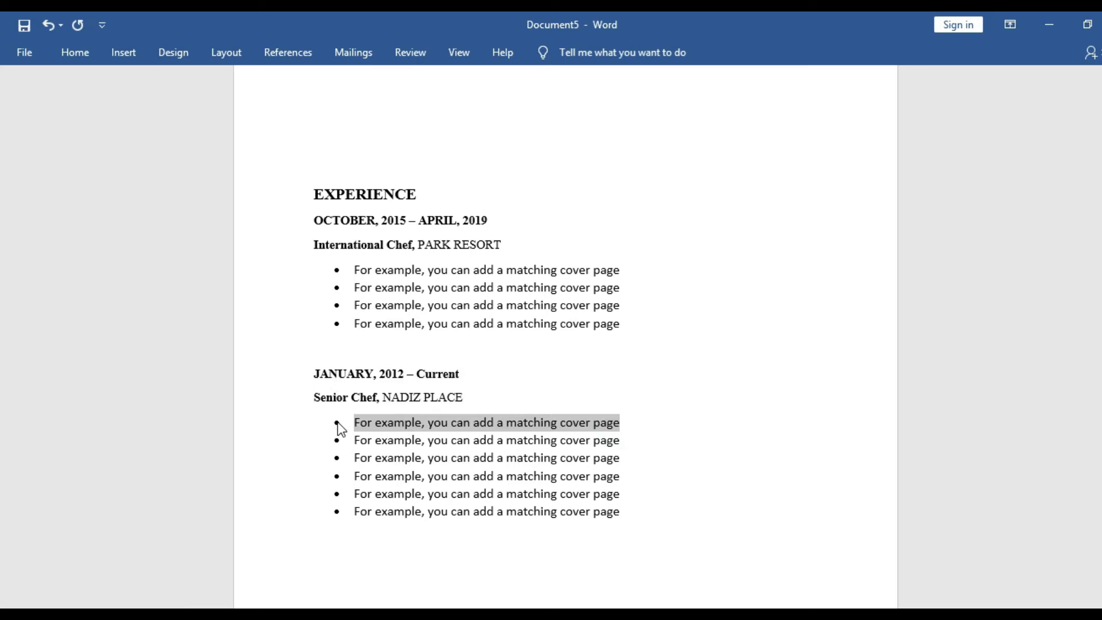
{"action": "left_click", "coordinate": [631, 422]}
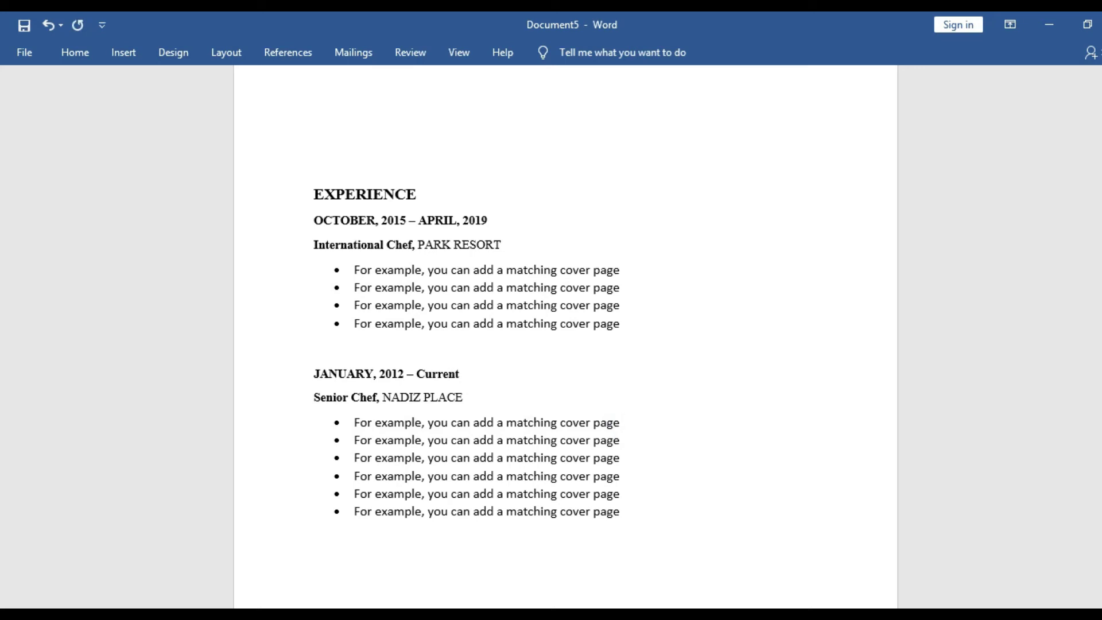
{"action": "key", "text": "ctrl+v"}
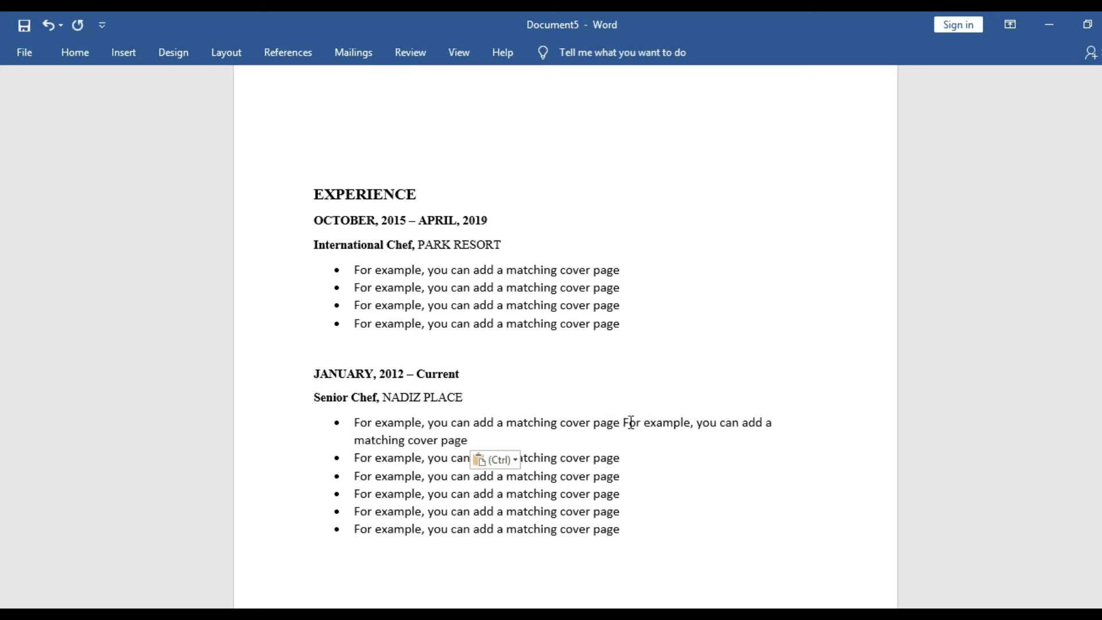
{"action": "key", "text": "ctrl+v"}
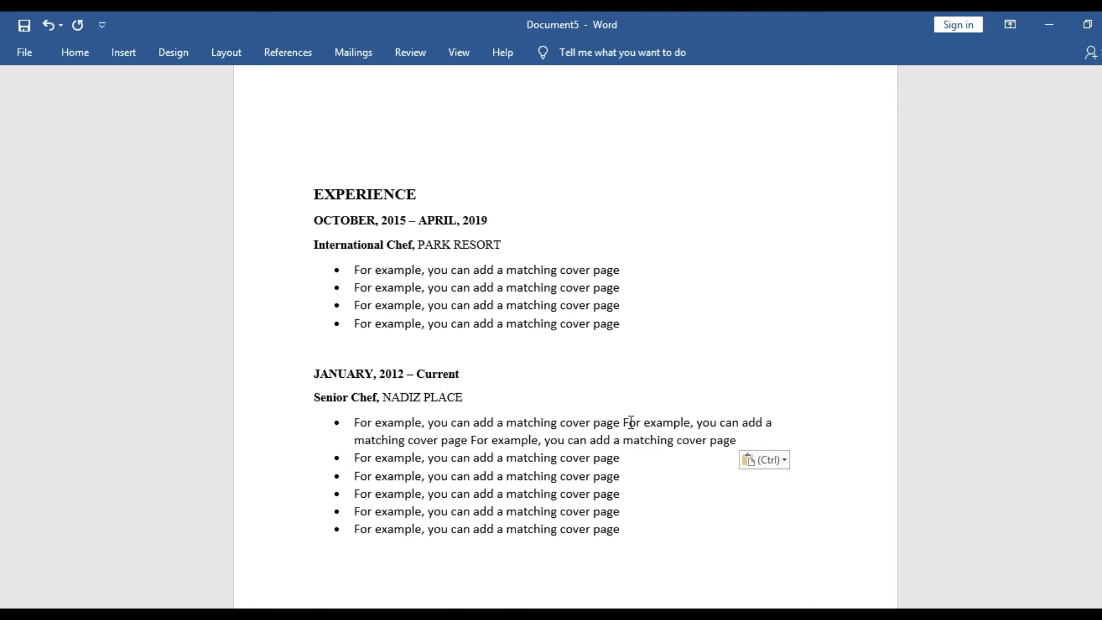
{"action": "key", "text": "ctrl+v"}
{"action": "key", "text": "ctrl+v"}
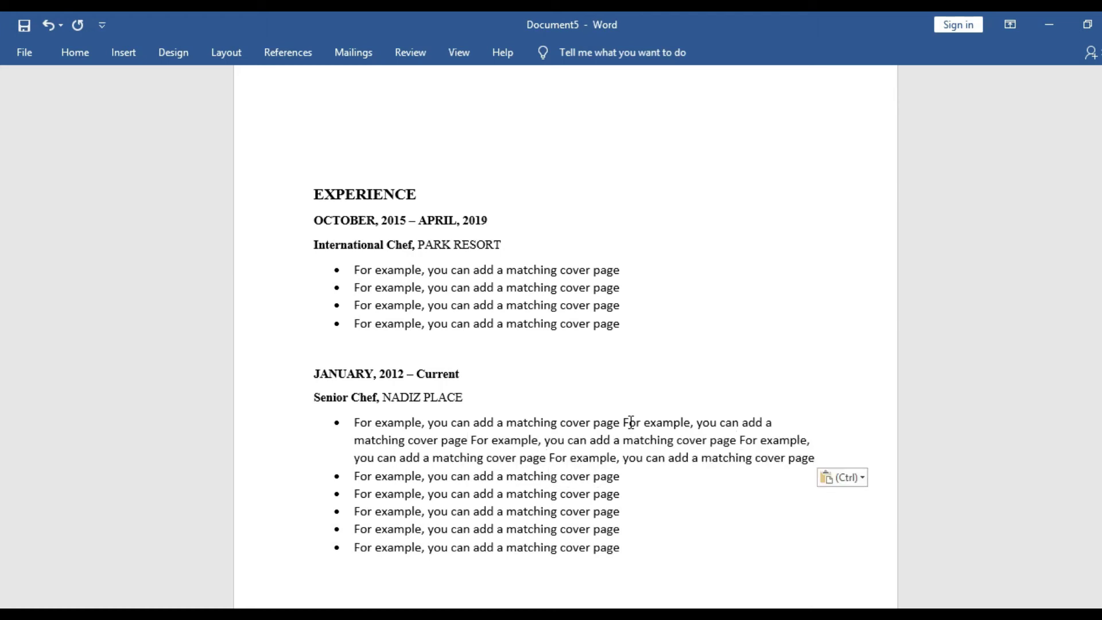
{"action": "key", "text": "ctrl+v"}
{"action": "key", "text": "ctrl+v"}
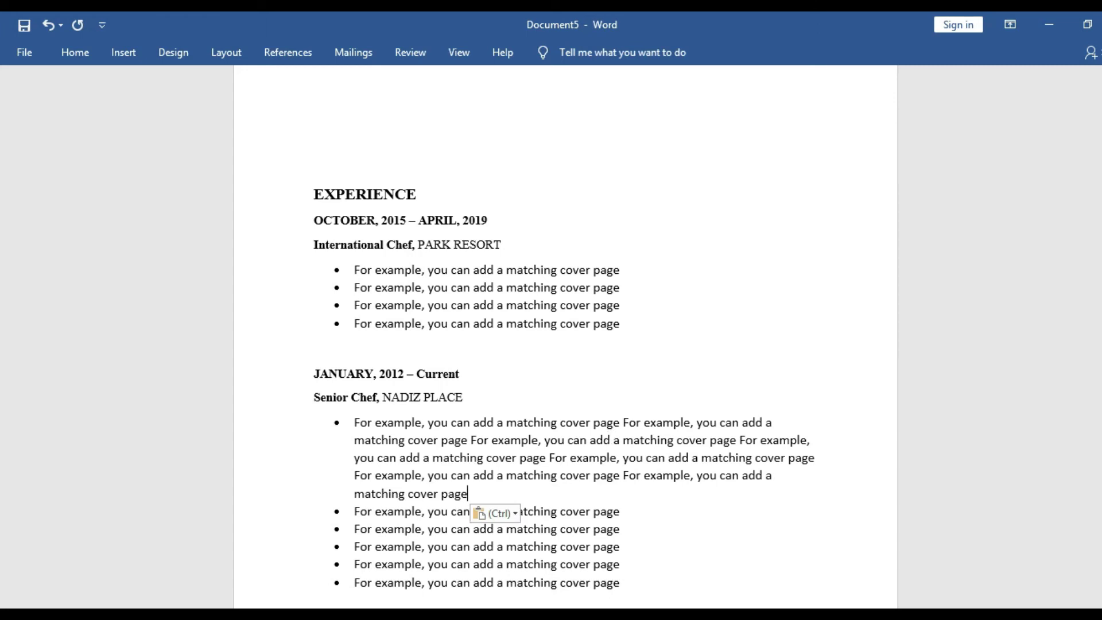
{"action": "key", "text": "Return"}
{"action": "key", "text": "BackSpace"}
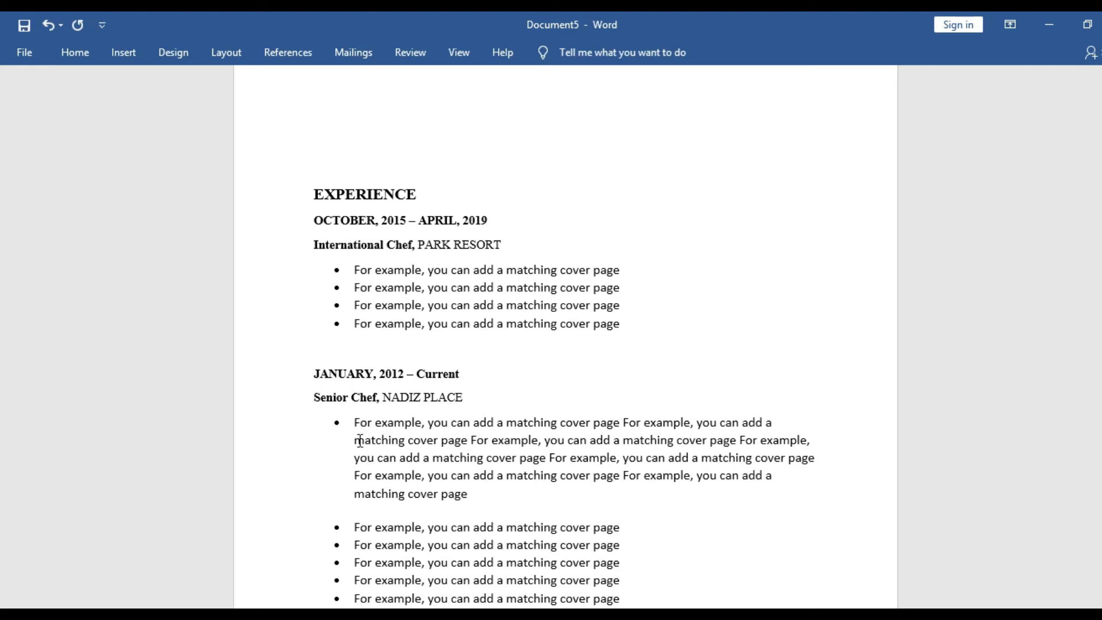
Justify the long first bullet paragraph under Senior Chef
{"action": "left_click", "coordinate": [359, 421]}
{"action": "left_click_drag", "start_coordinate": [359, 422], "coordinate": [463, 503]}
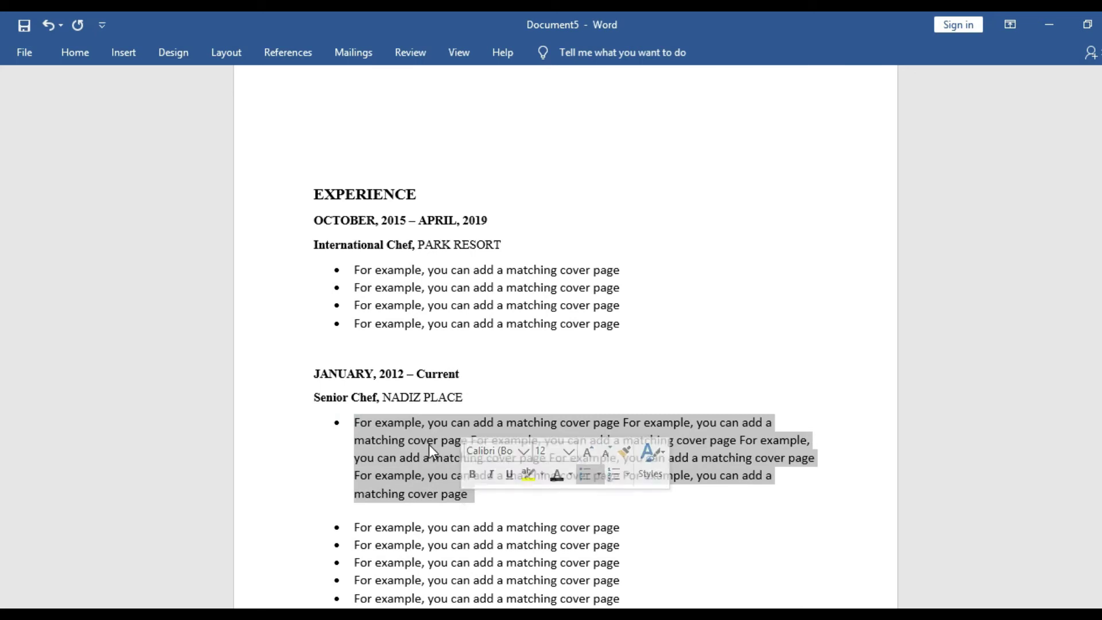
{"action": "left_click", "coordinate": [72, 50]}
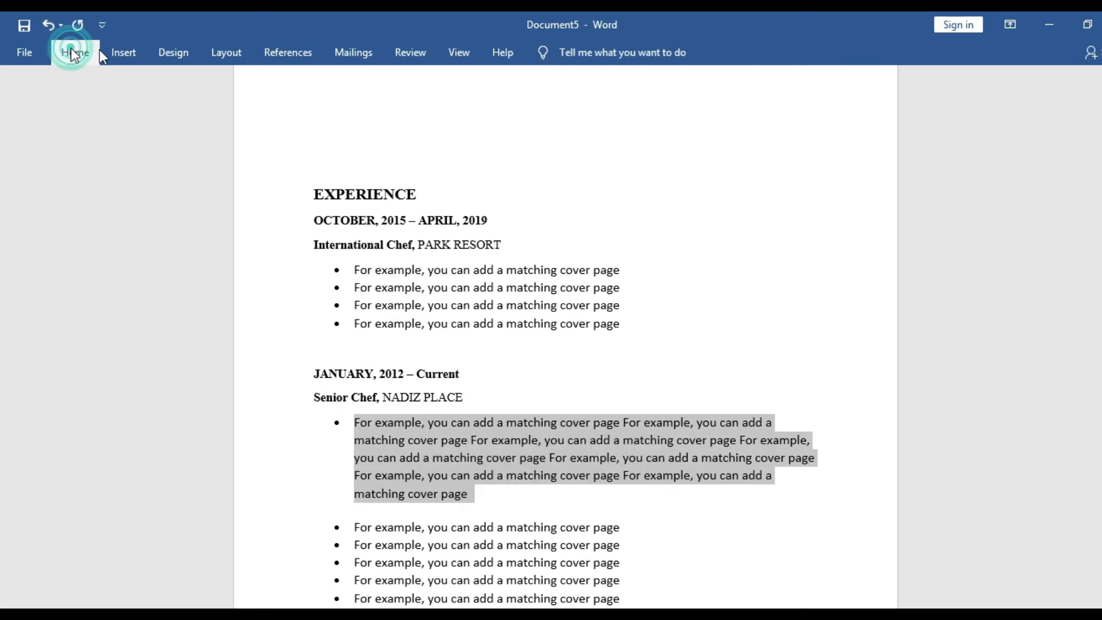
{"action": "left_click", "coordinate": [442, 115]}
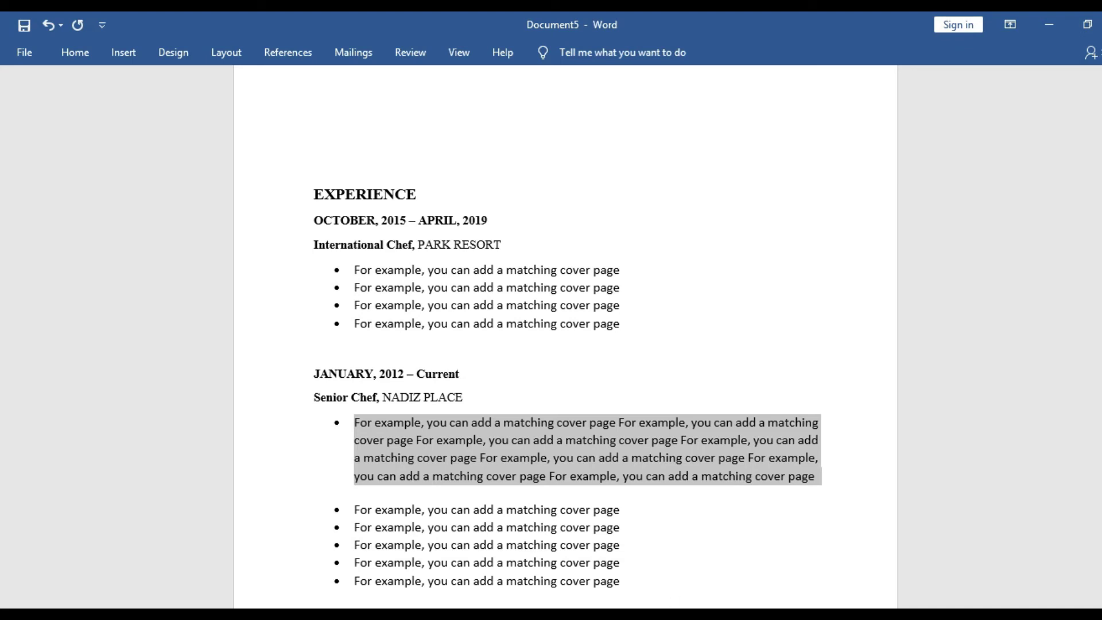
Switch to the To love and Behold document, create a blank document from it, and return to To love and Behold
{"action": "left_click", "coordinate": [352, 583]}
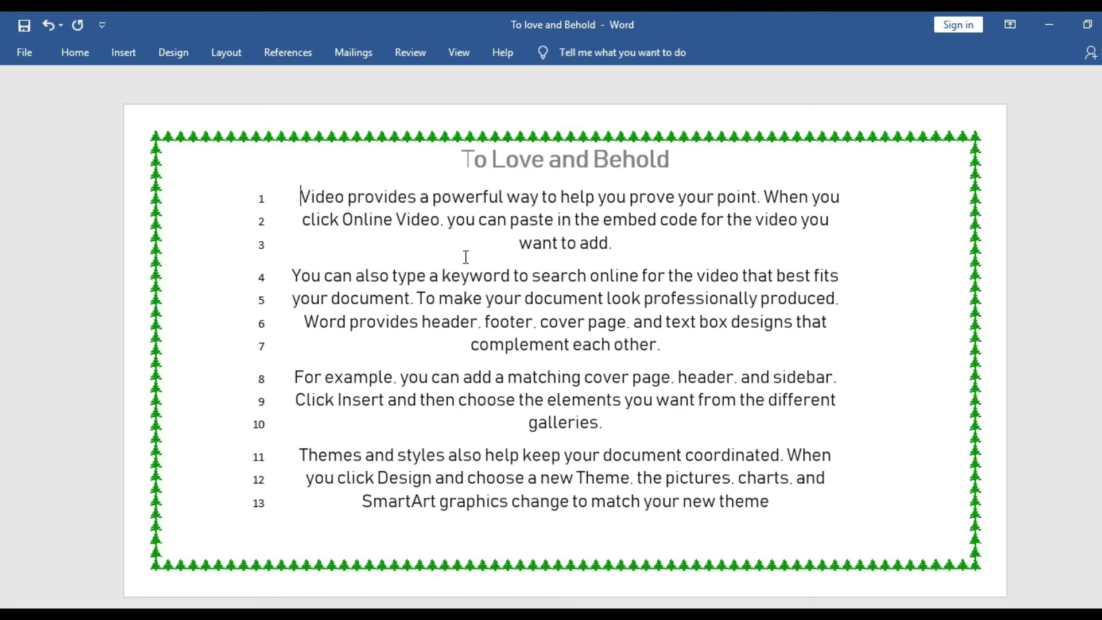
{"action": "left_click", "coordinate": [27, 57]}
{"action": "left_click", "coordinate": [219, 117]}
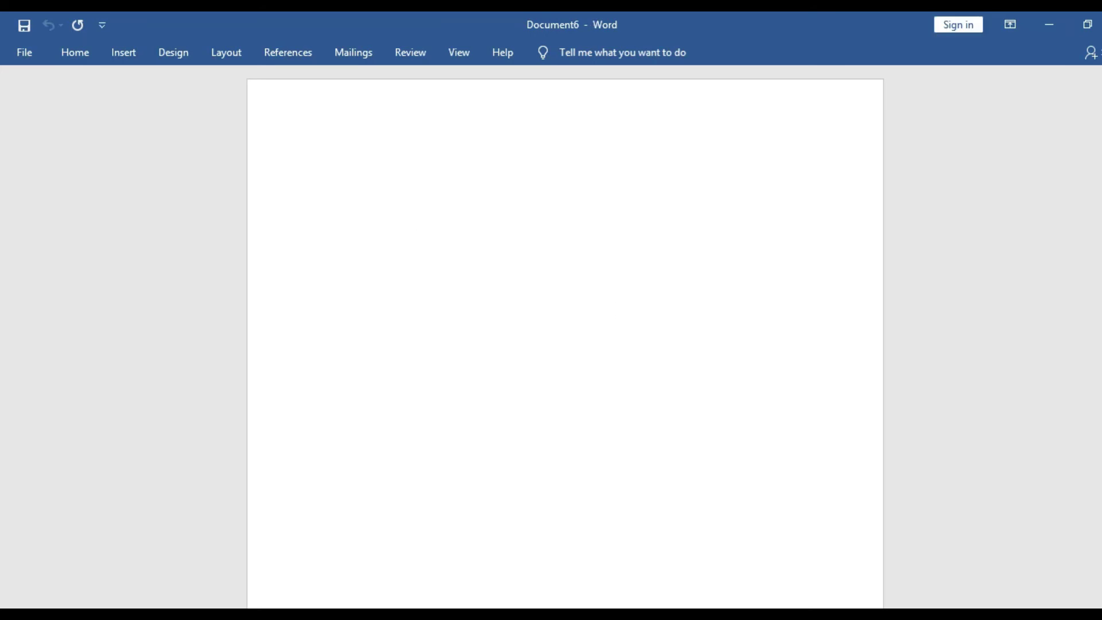
{"action": "mouse_move", "coordinate": [608, 617]}
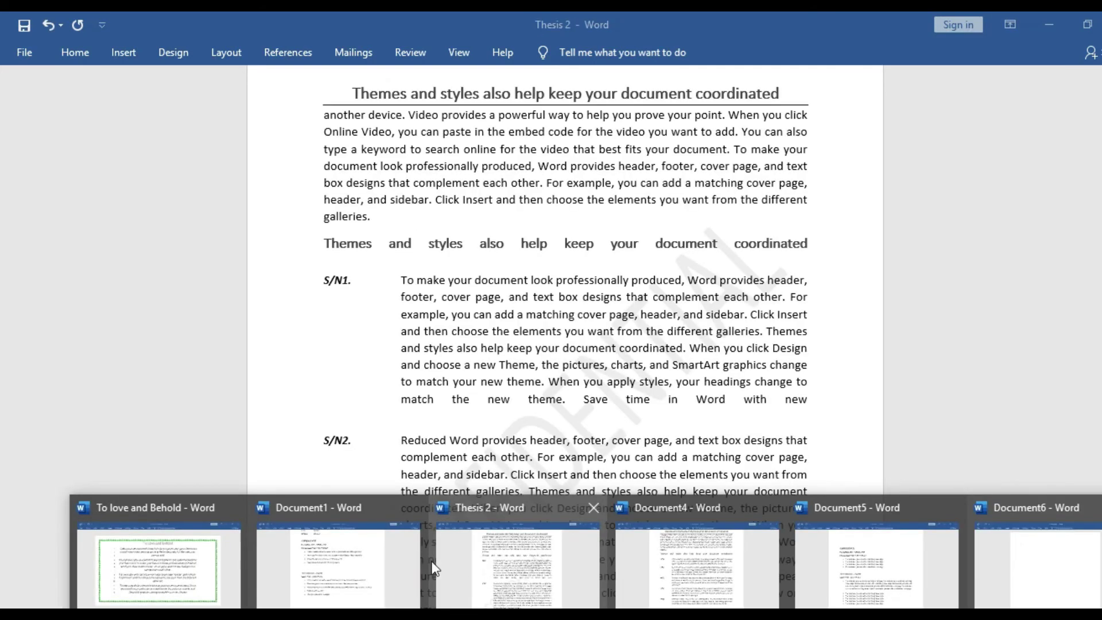
{"action": "left_click", "coordinate": [217, 571]}
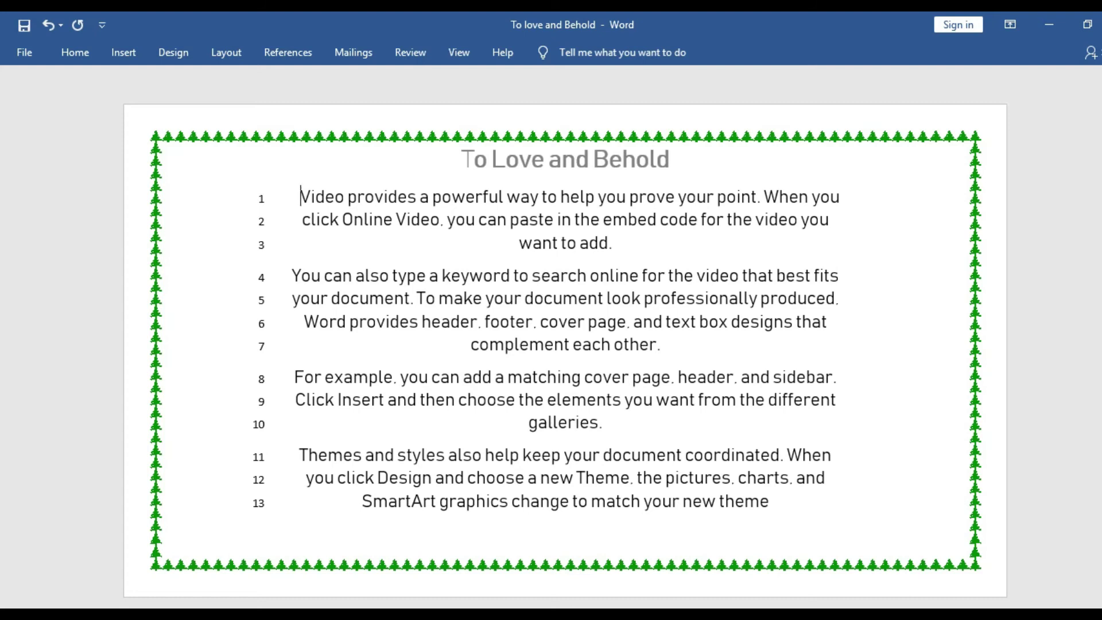
{"action": "left_click", "coordinate": [954, 550]}
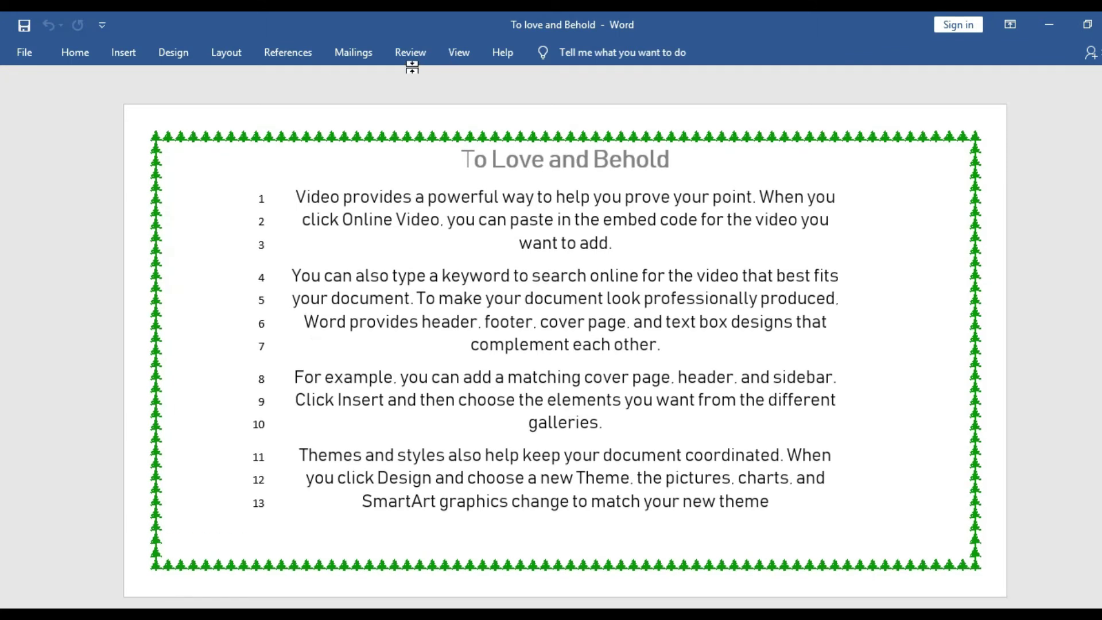
Create a new blank document, and copy all four body paragraphs of the To love and Behold document
{"action": "left_click", "coordinate": [15, 51]}
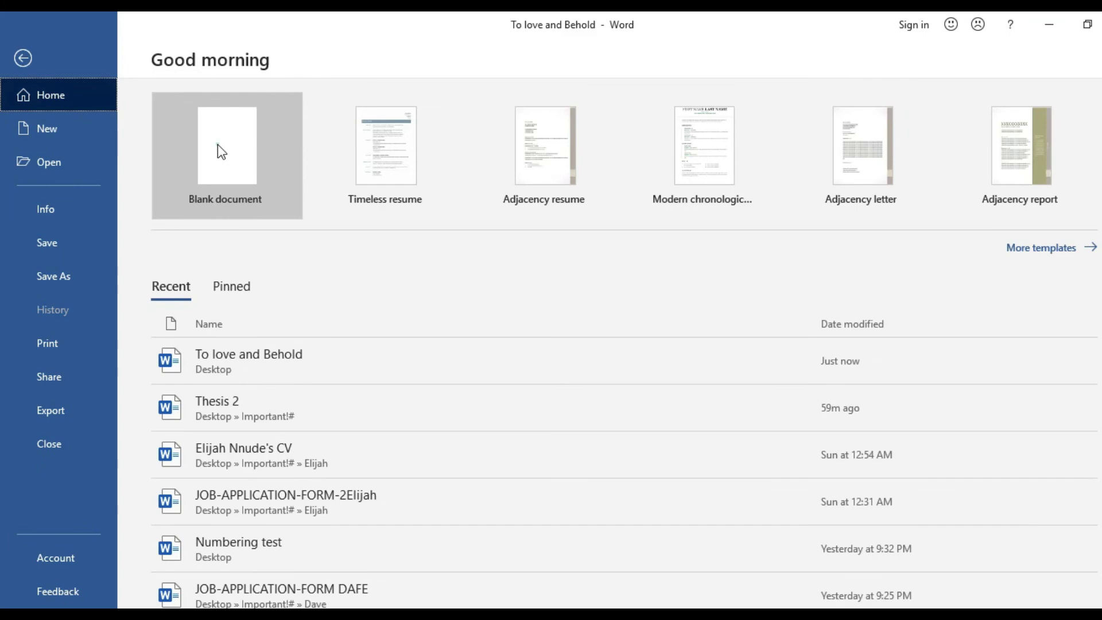
{"action": "left_click", "coordinate": [219, 146]}
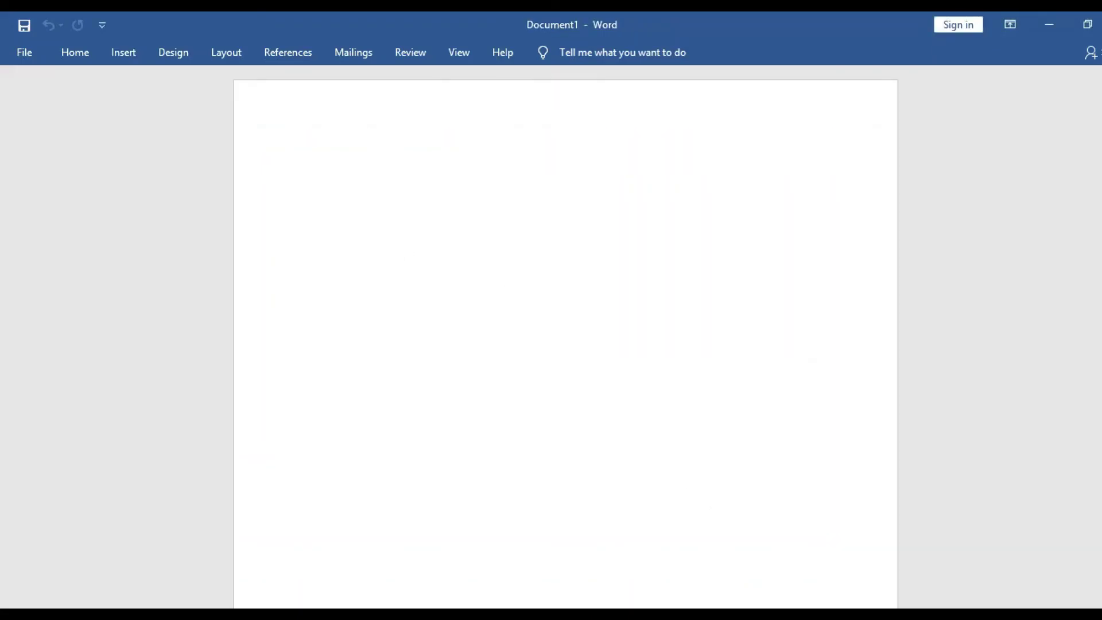
{"action": "left_click", "coordinate": [595, 582]}
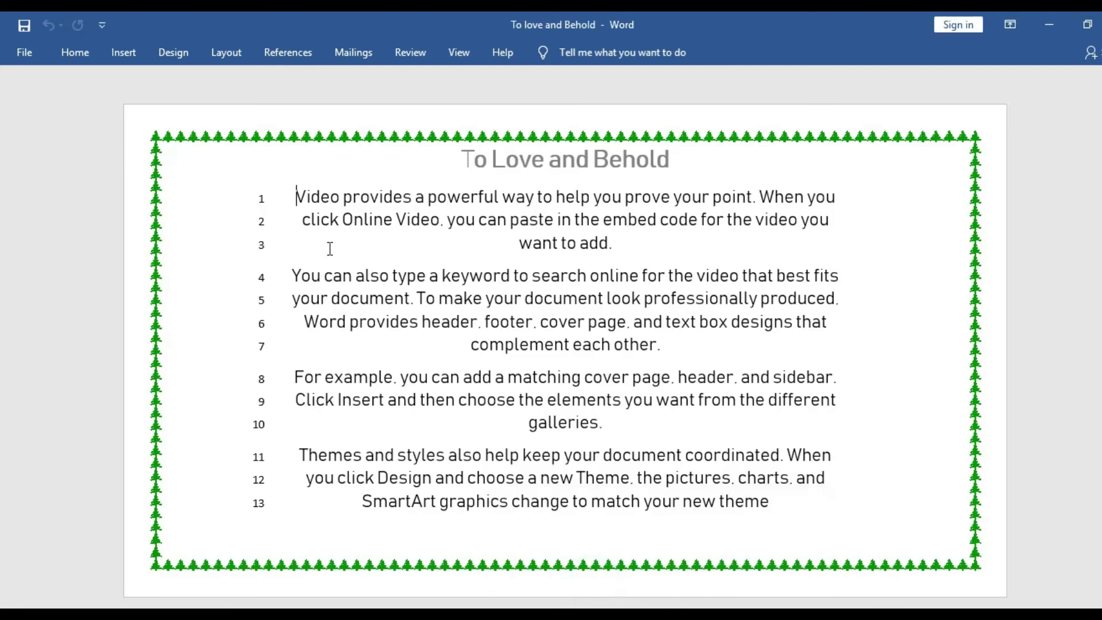
{"action": "left_click_drag", "start_coordinate": [296, 196], "coordinate": [769, 505]}
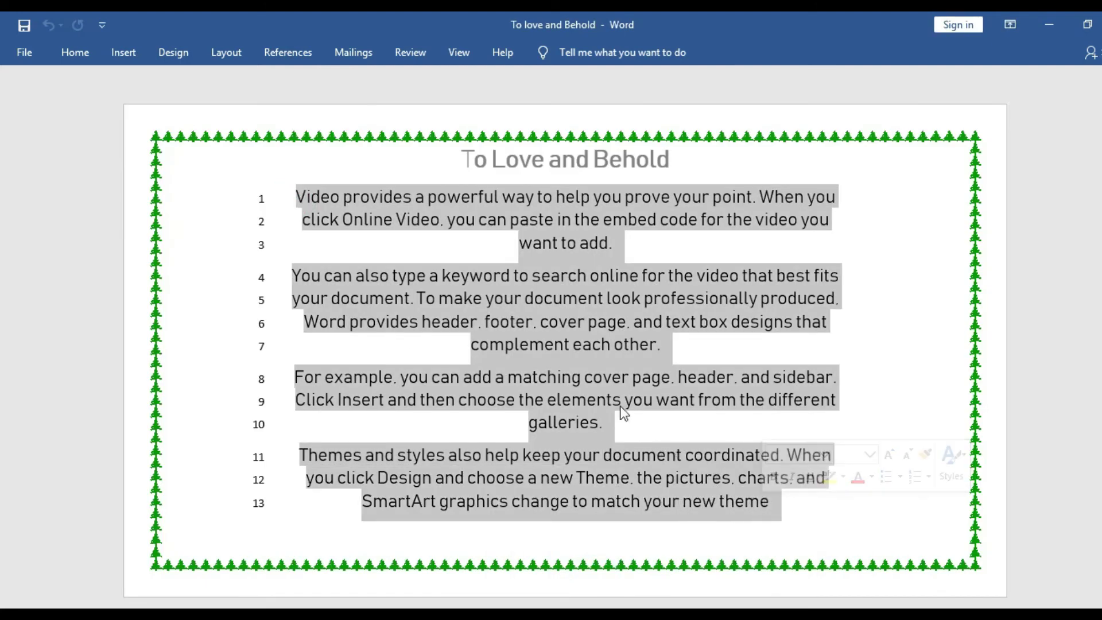
{"action": "right_click", "coordinate": [608, 392]}
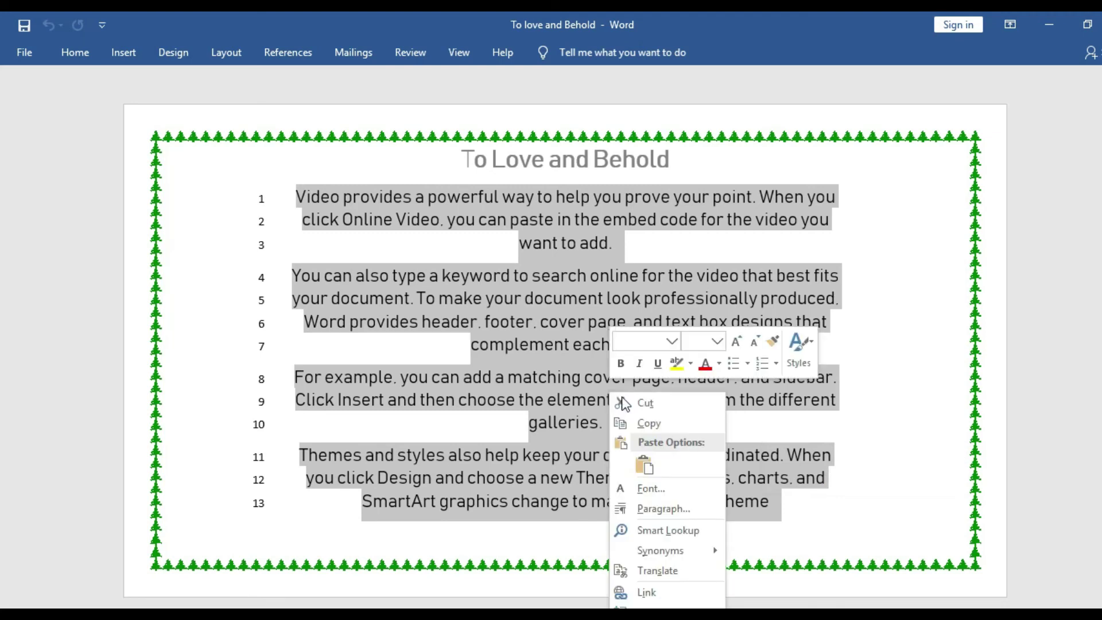
{"action": "left_click", "coordinate": [638, 419]}
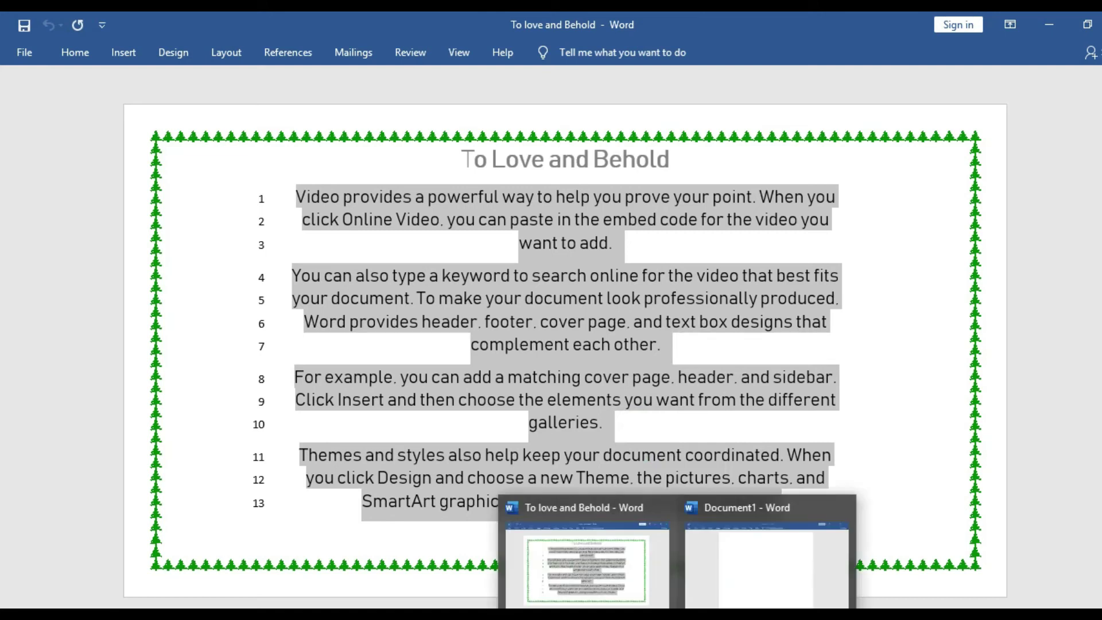
Try pasting the copied paragraphs into the blank Document1 with the Merge Formatting option, and undo the paste
{"action": "left_click", "coordinate": [729, 573]}
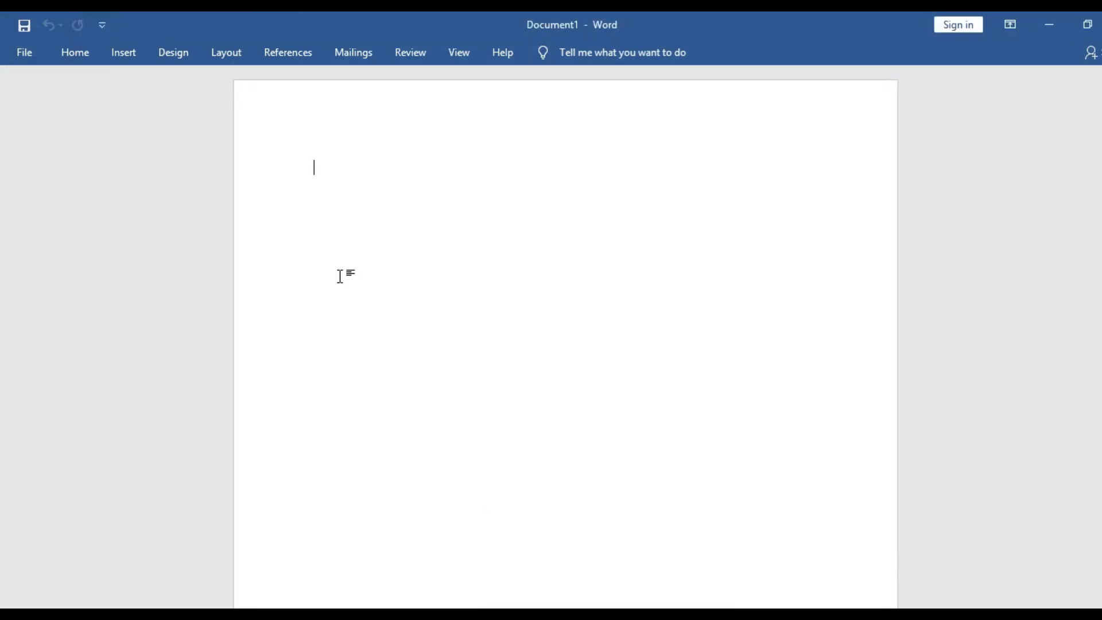
{"action": "right_click", "coordinate": [314, 170]}
{"action": "left_click", "coordinate": [374, 246]}
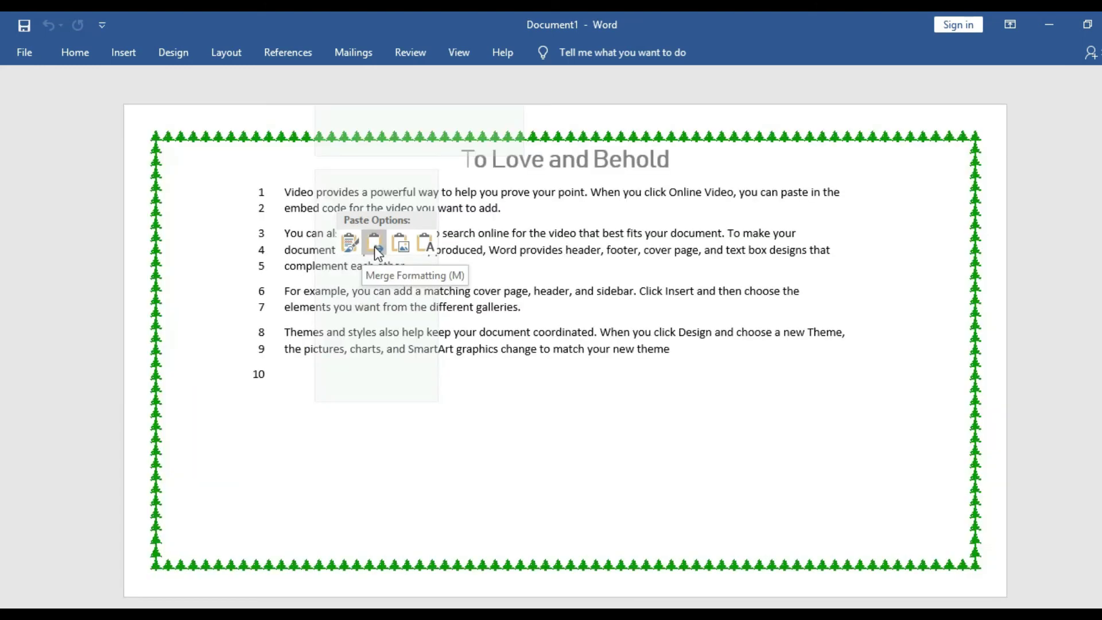
{"action": "left_click", "coordinate": [374, 246]}
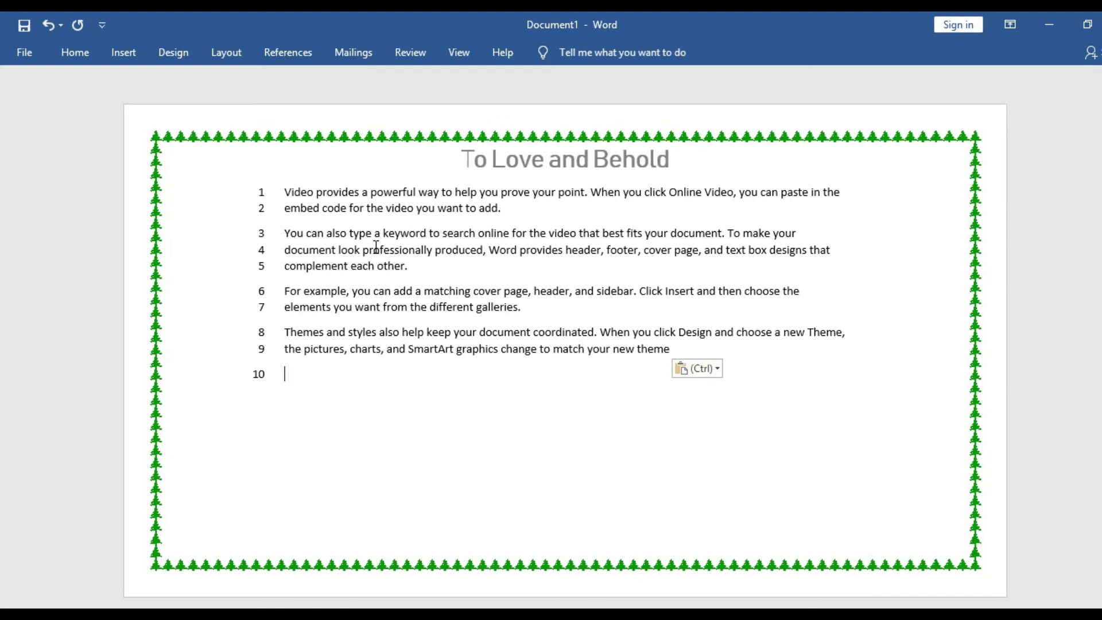
{"action": "key", "text": "ctrl+z"}
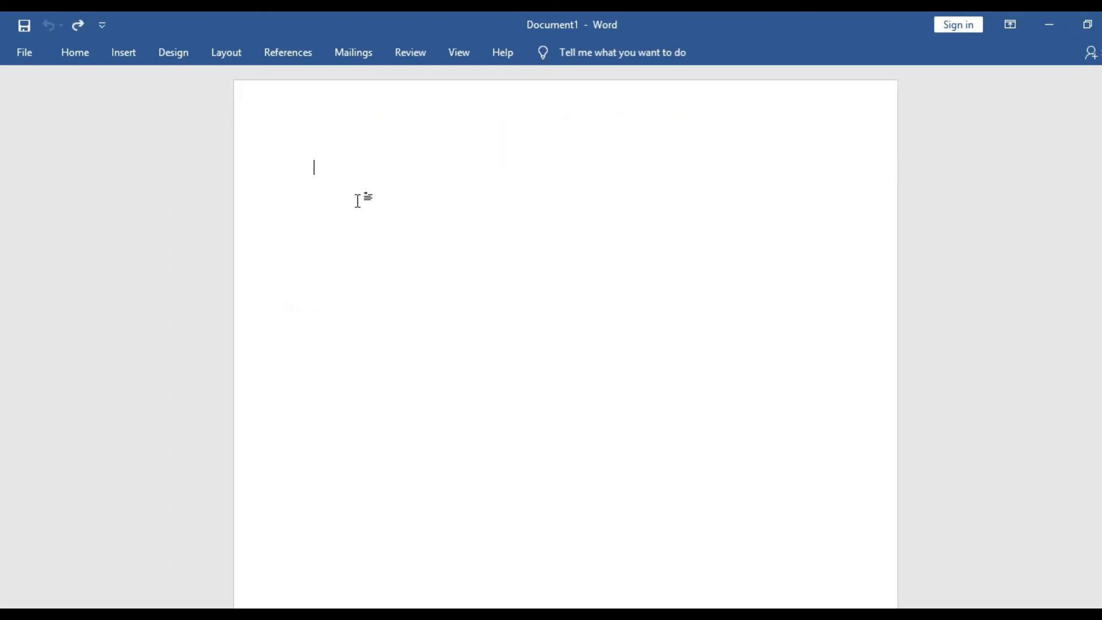
Paste the copied paragraphs into Document1 with the Keep Text Only option and compare them with the To love and Behold document
{"action": "right_click", "coordinate": [357, 200]}
{"action": "left_click", "coordinate": [421, 273]}
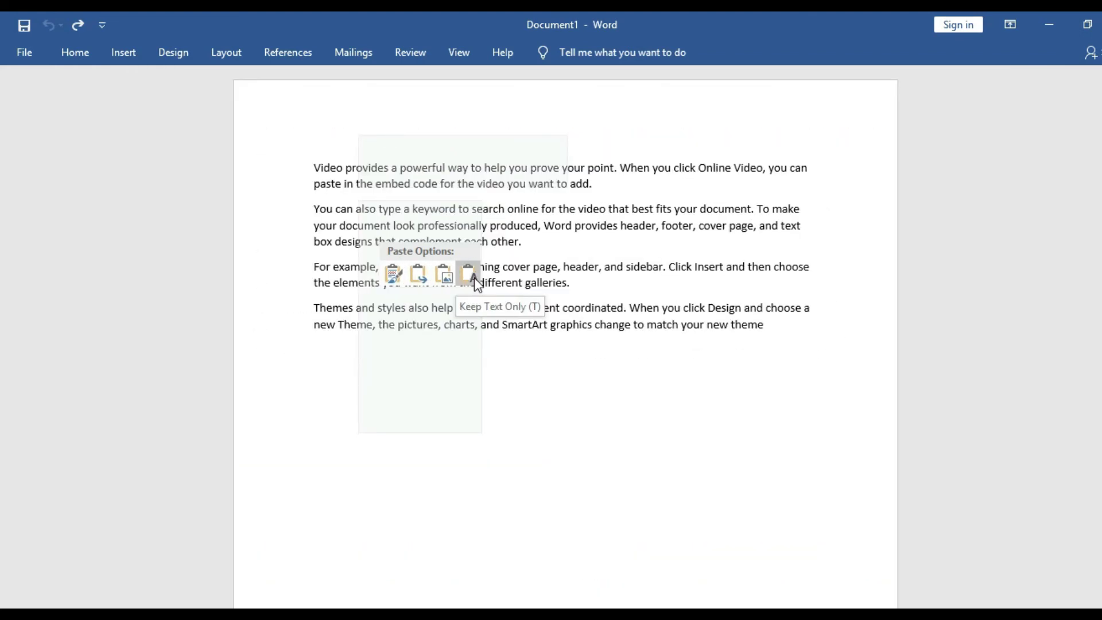
{"action": "left_click", "coordinate": [473, 277]}
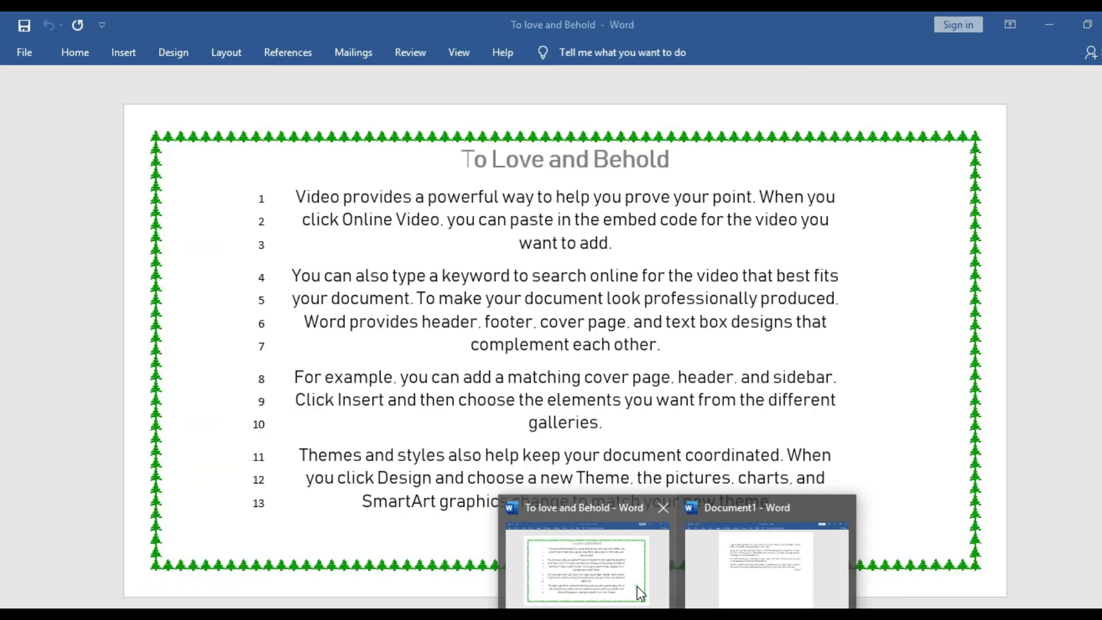
{"action": "left_click", "coordinate": [637, 588]}
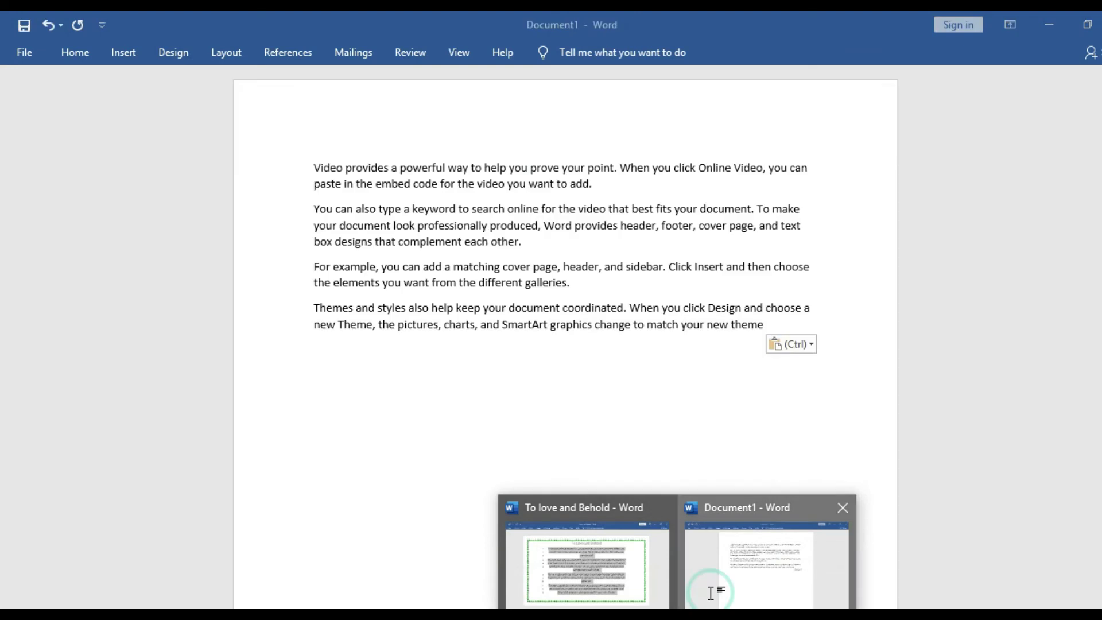
{"action": "left_click", "coordinate": [708, 590]}
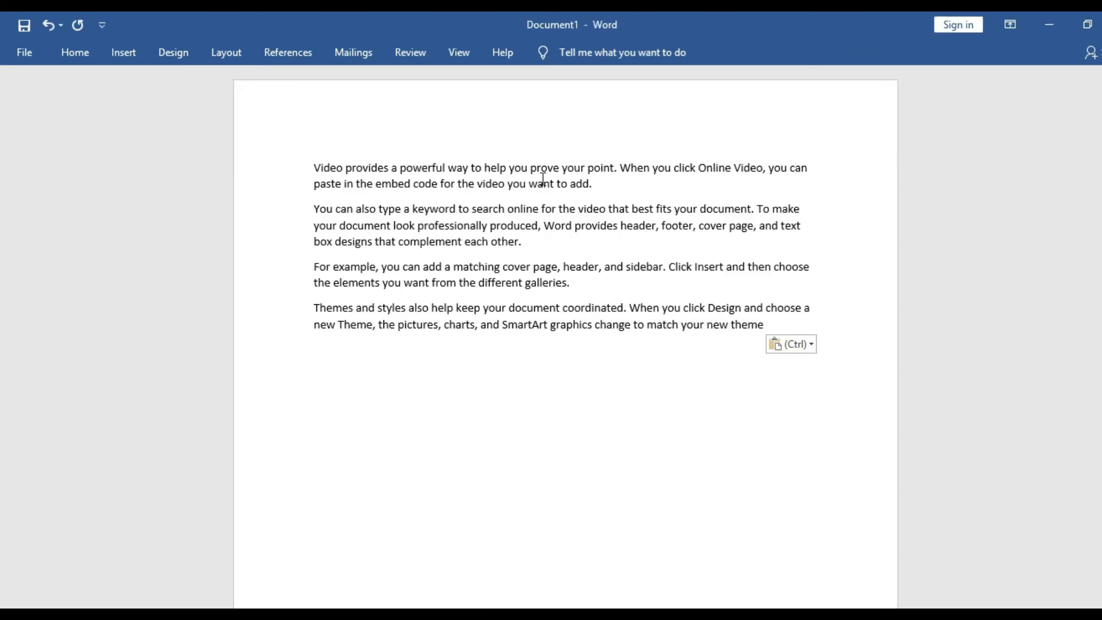
Open the page header of Document1 for editing and enter the title TO LOVE AND BEHOLD
{"action": "double_click", "coordinate": [533, 125]}
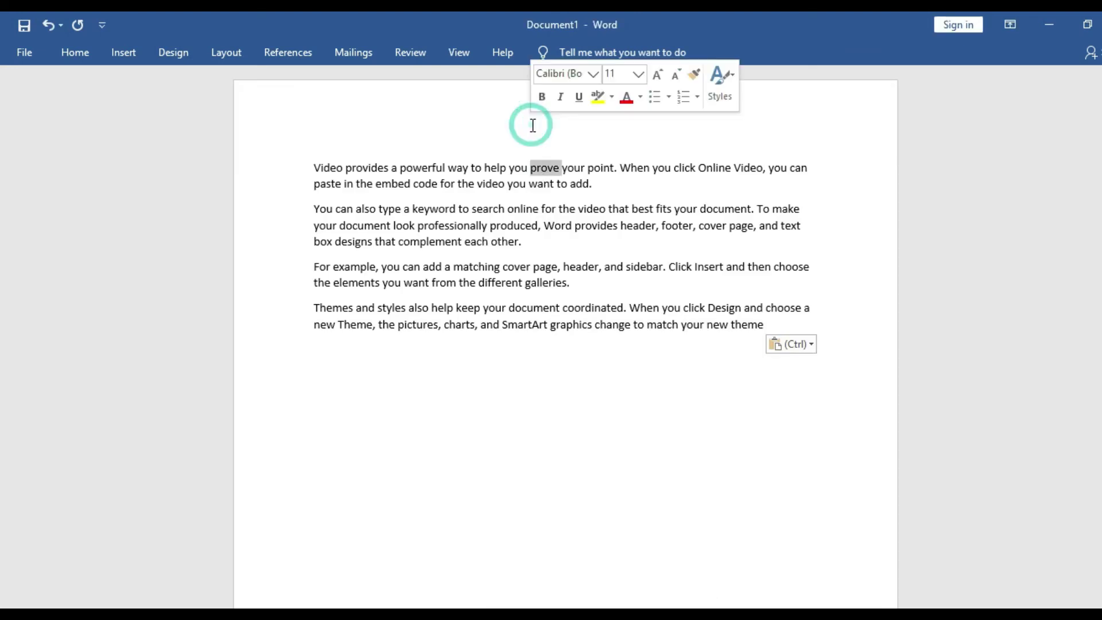
{"action": "left_click", "coordinate": [493, 125]}
{"action": "double_click", "coordinate": [493, 125]}
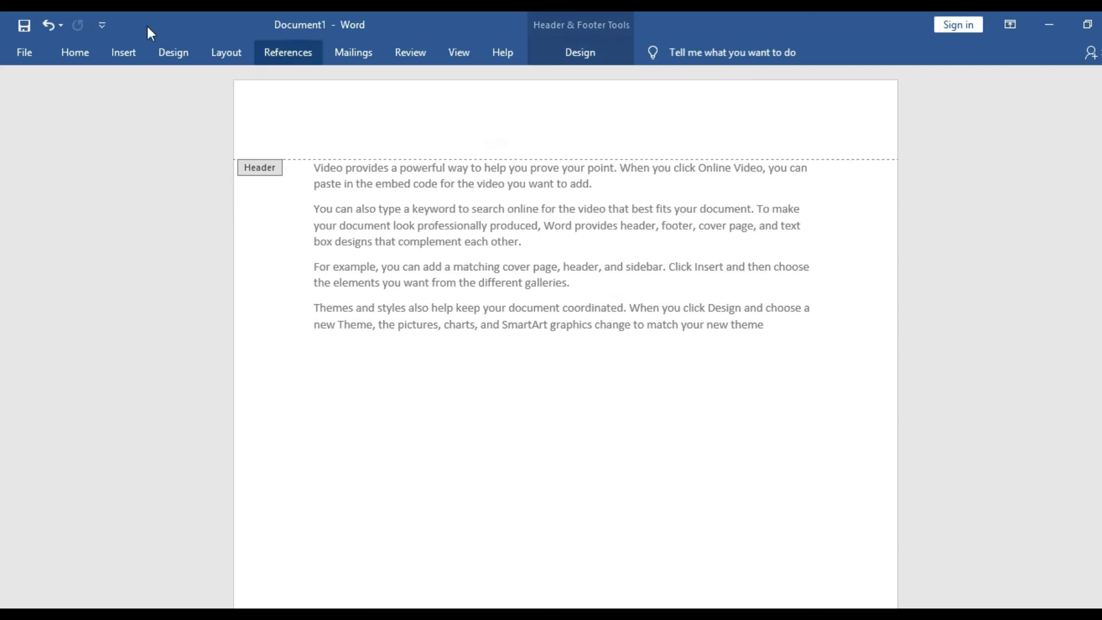
{"action": "left_click", "coordinate": [91, 56]}
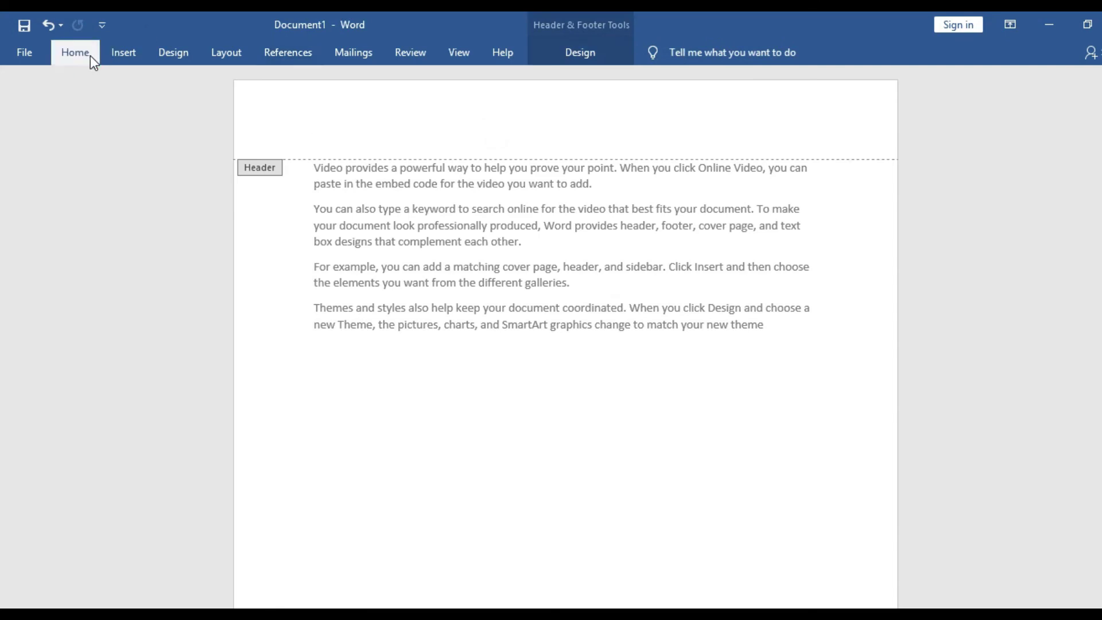
{"action": "left_click", "coordinate": [90, 56]}
{"action": "left_click", "coordinate": [123, 56]}
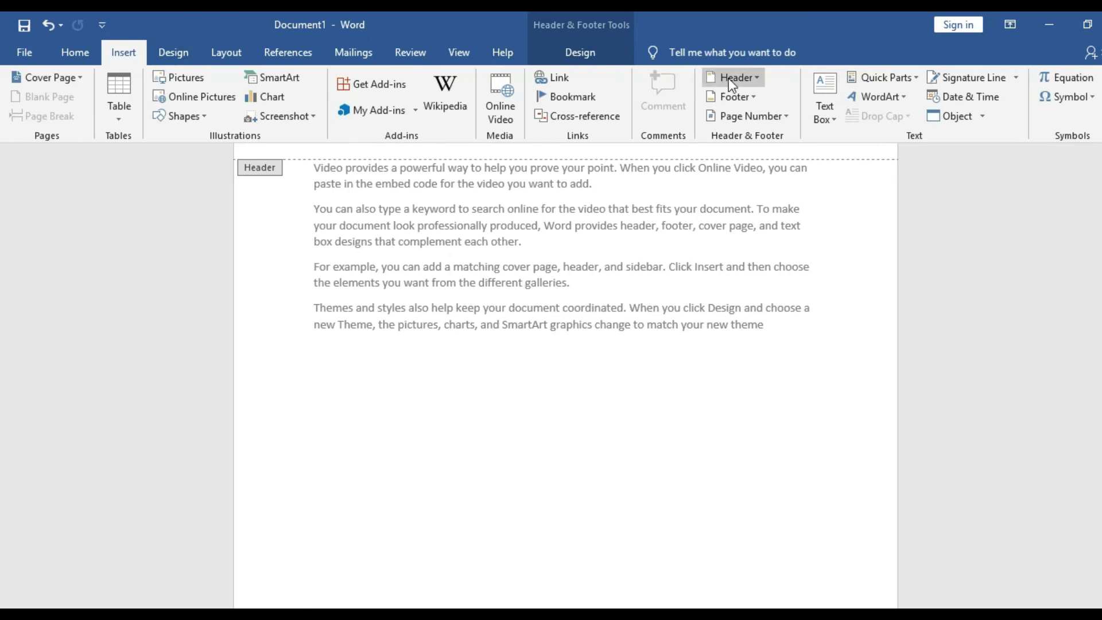
{"action": "left_click", "coordinate": [447, 148]}
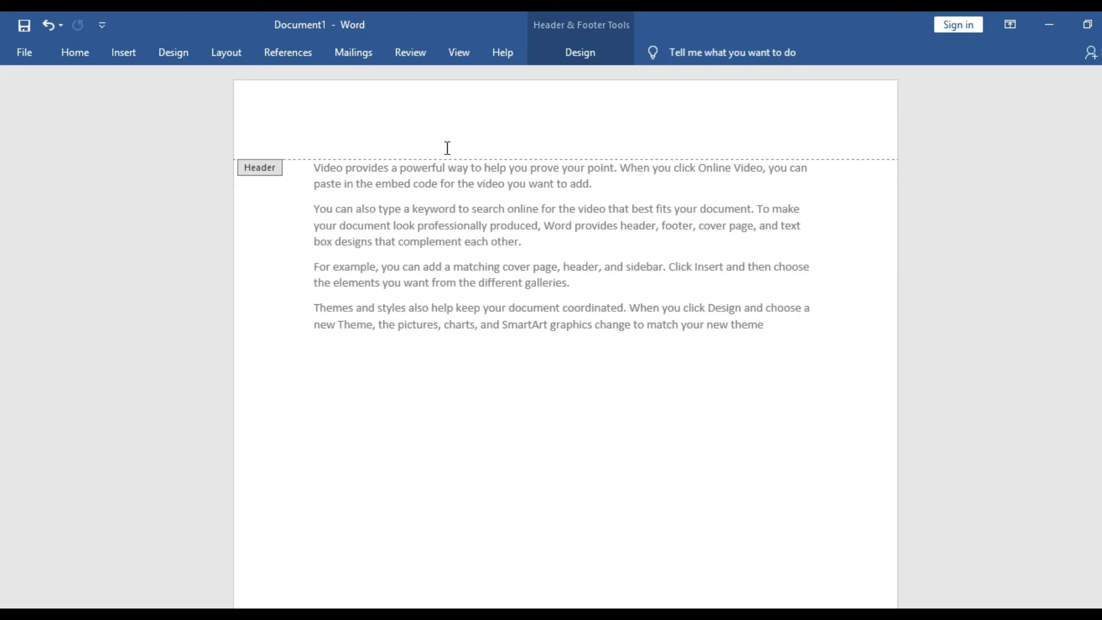
{"action": "type", "text": "TO LOVE AND BEHOLD"}
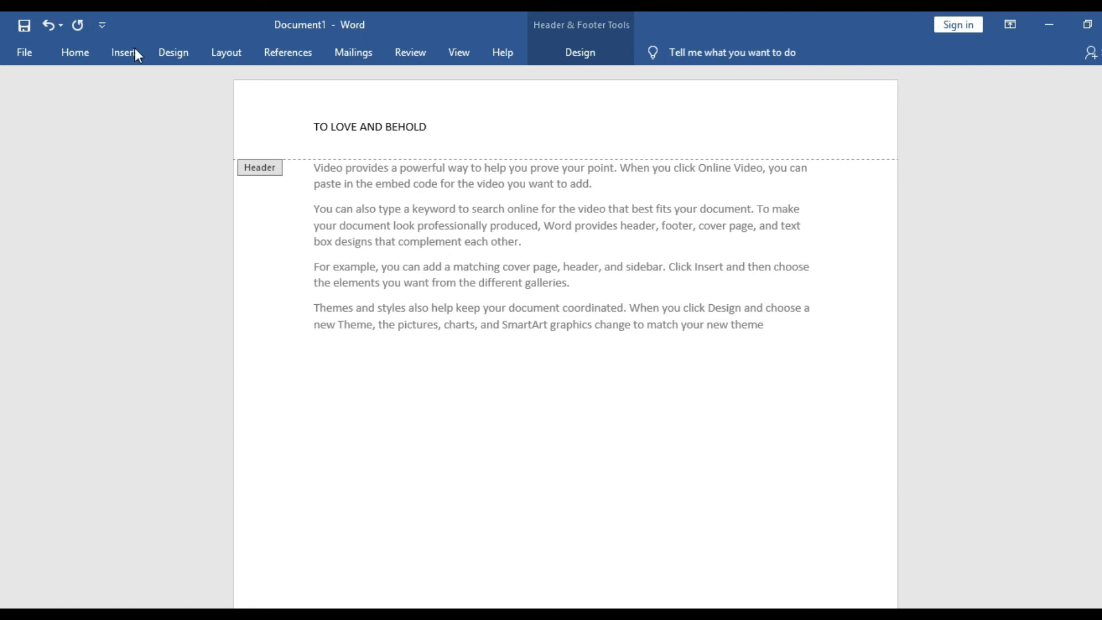
Centre the header title and try to format it as bold Bahnschrift at size 16
{"action": "left_click", "coordinate": [81, 55]}
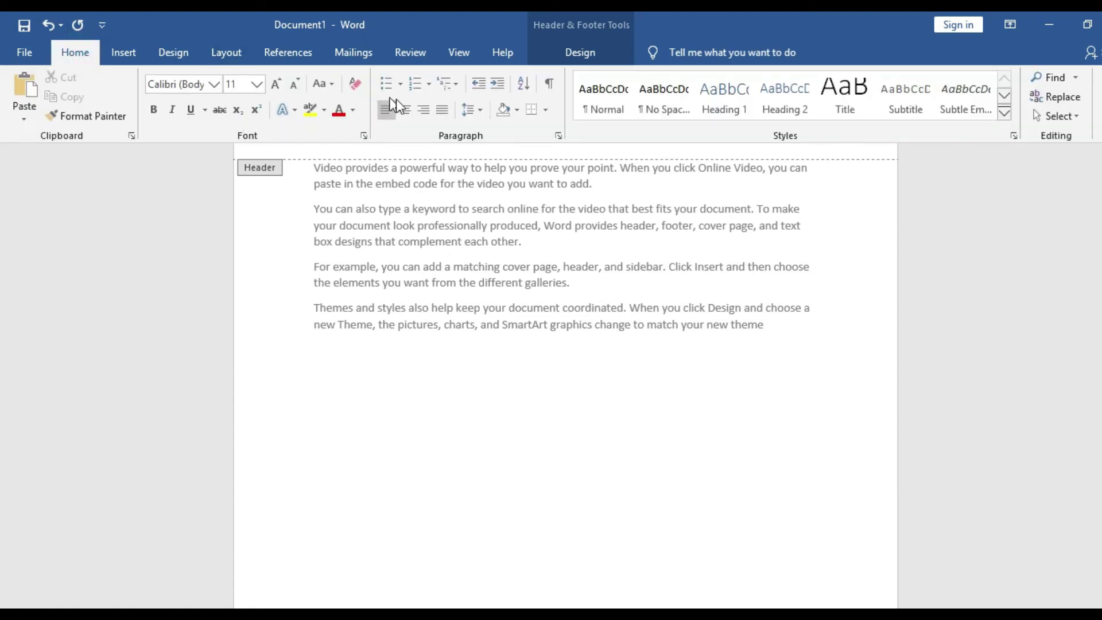
{"action": "left_click", "coordinate": [257, 84]}
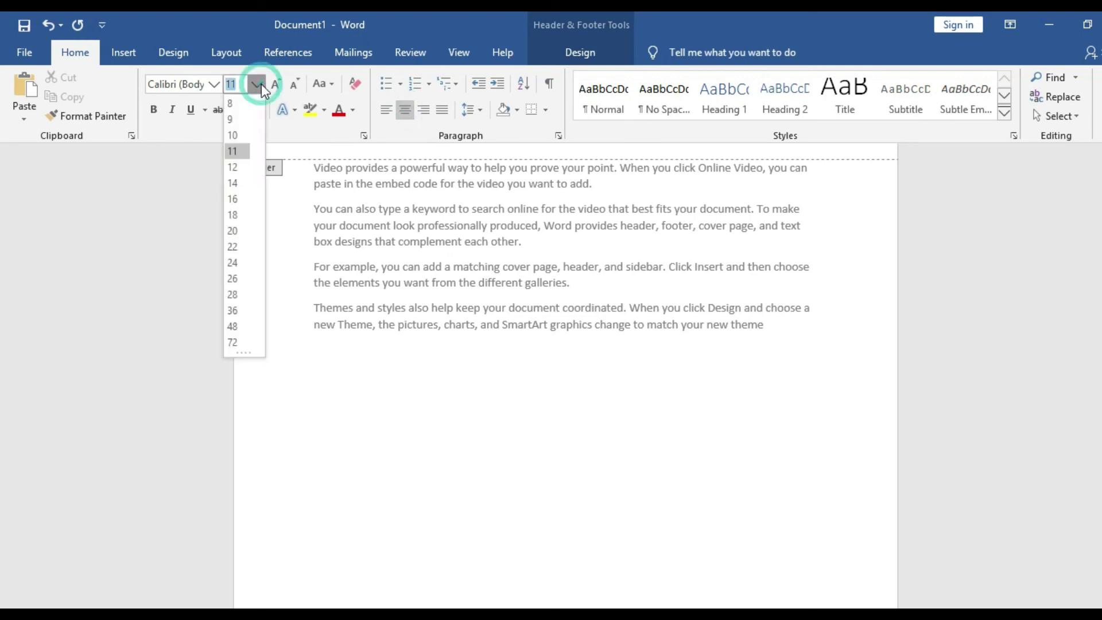
{"action": "left_click", "coordinate": [233, 199]}
{"action": "left_click", "coordinate": [154, 109]}
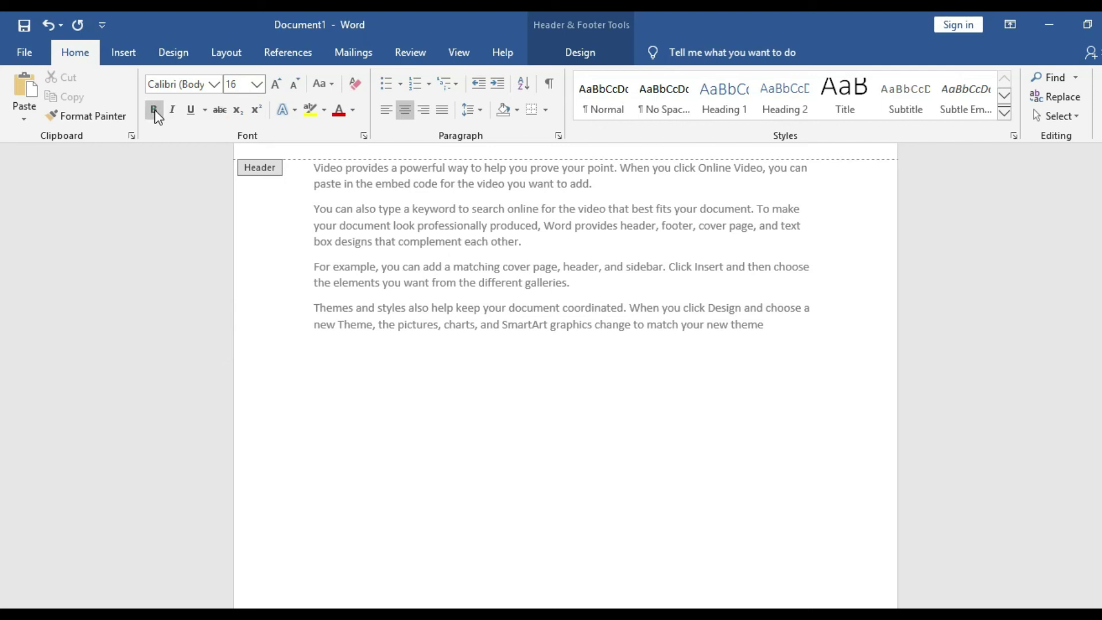
{"action": "left_click", "coordinate": [215, 83]}
{"action": "left_click", "coordinate": [221, 182]}
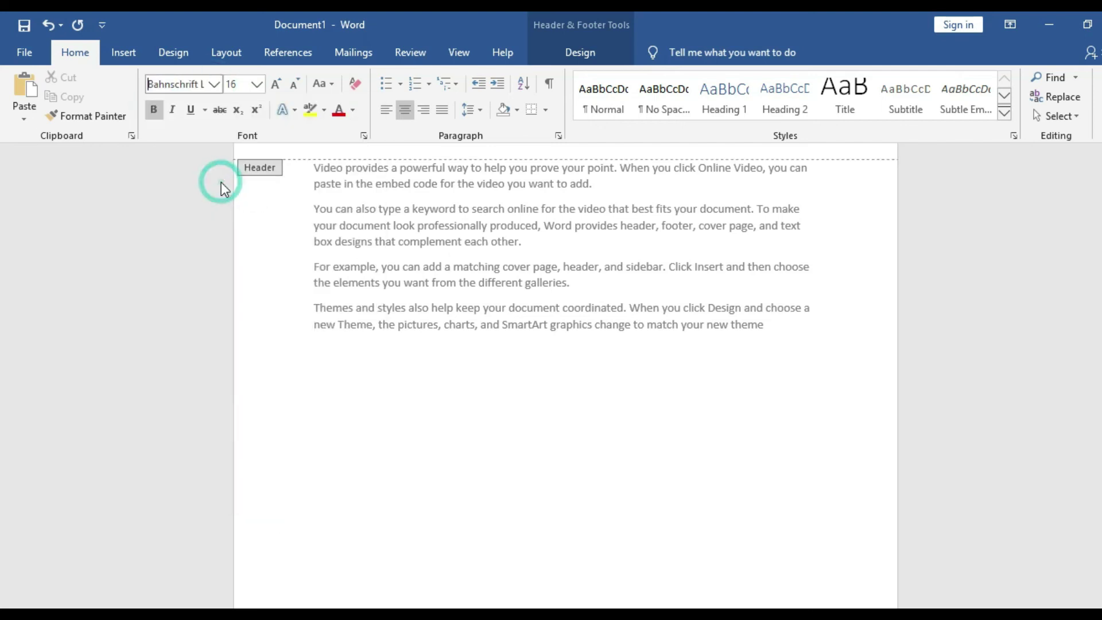
{"action": "left_click", "coordinate": [410, 397]}
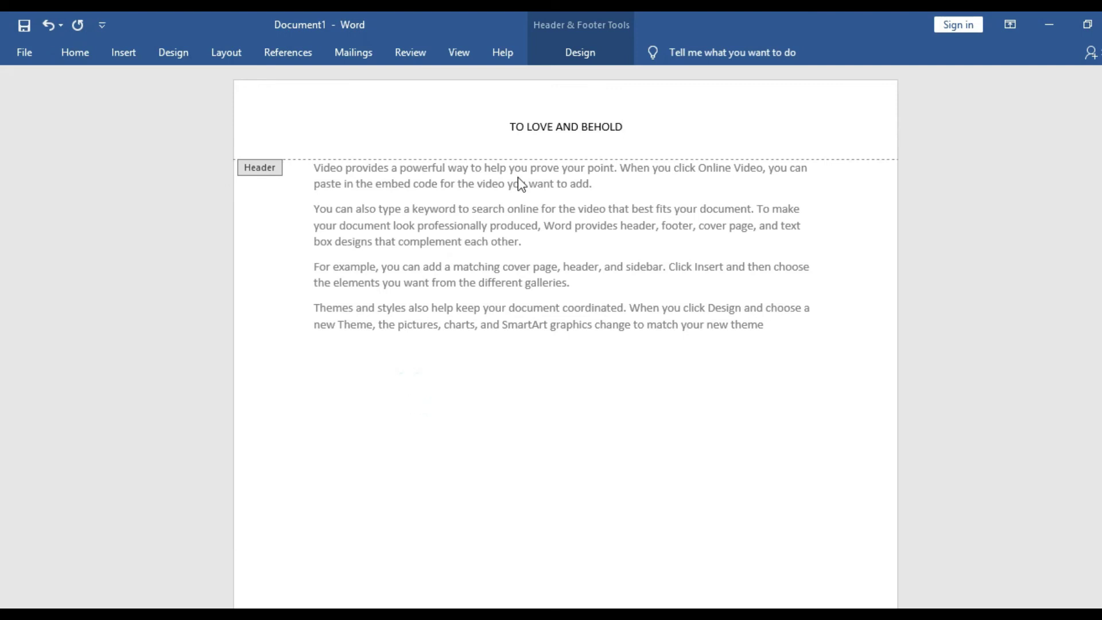
Format the header title TO LOVE AND BEHOLD as bold Bahnschrift Light at size 16 and return to the document body
{"action": "left_click_drag", "start_coordinate": [505, 126], "coordinate": [629, 121]}
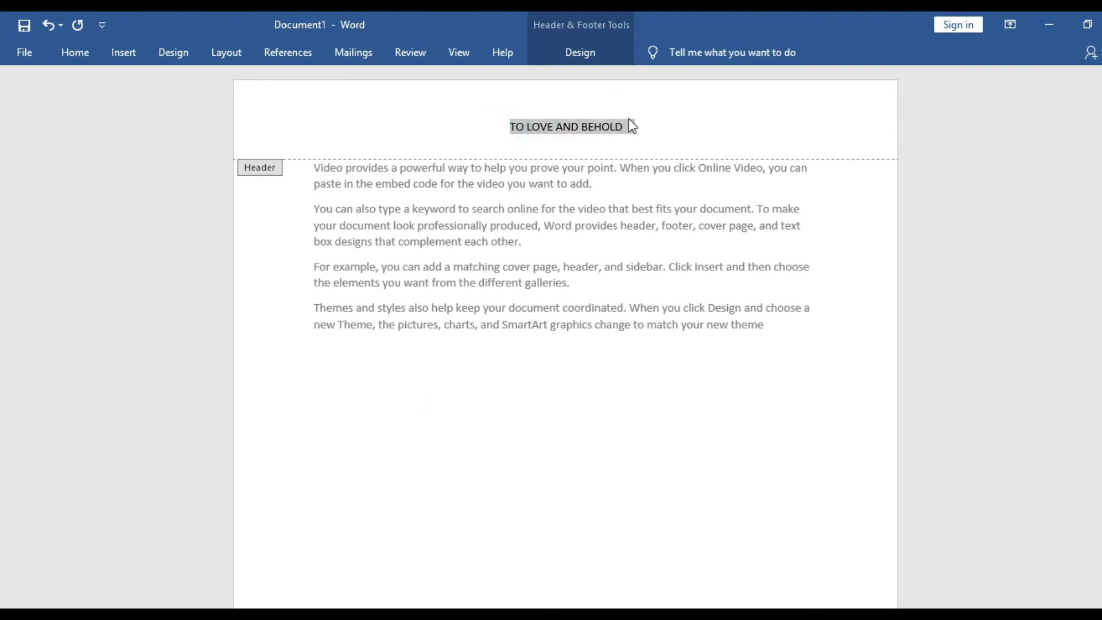
{"action": "left_click", "coordinate": [86, 54]}
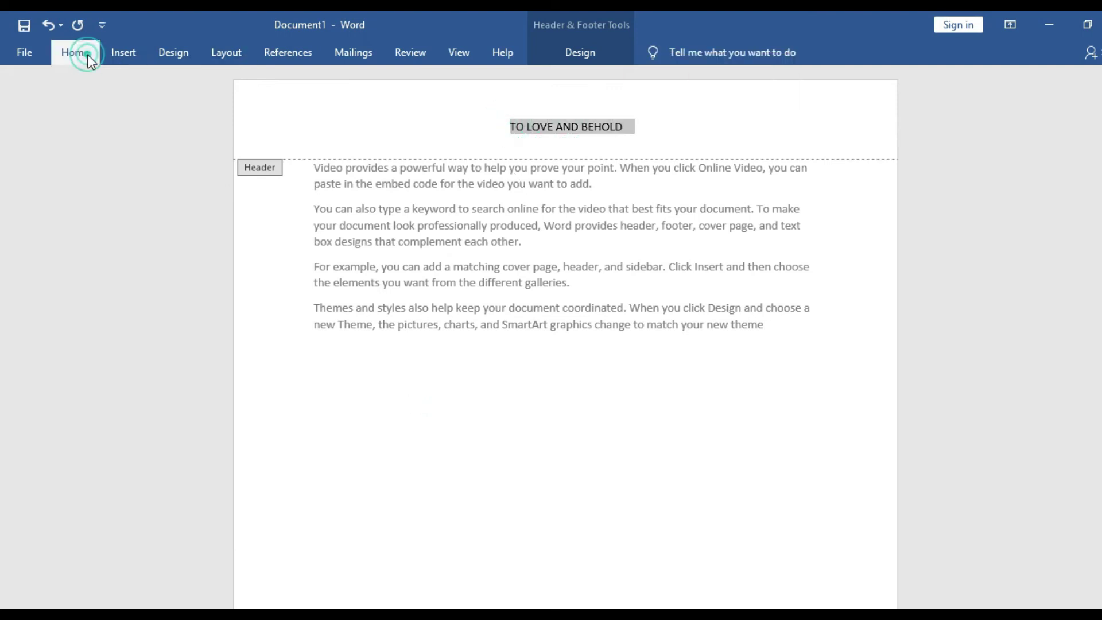
{"action": "left_click", "coordinate": [155, 109]}
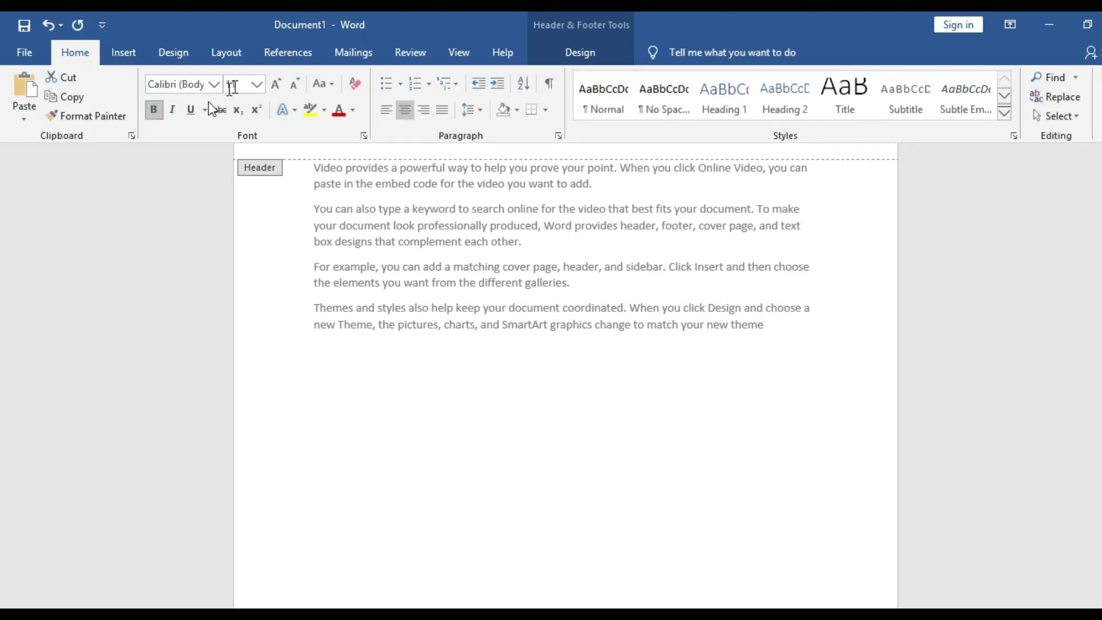
{"action": "left_click", "coordinate": [257, 84]}
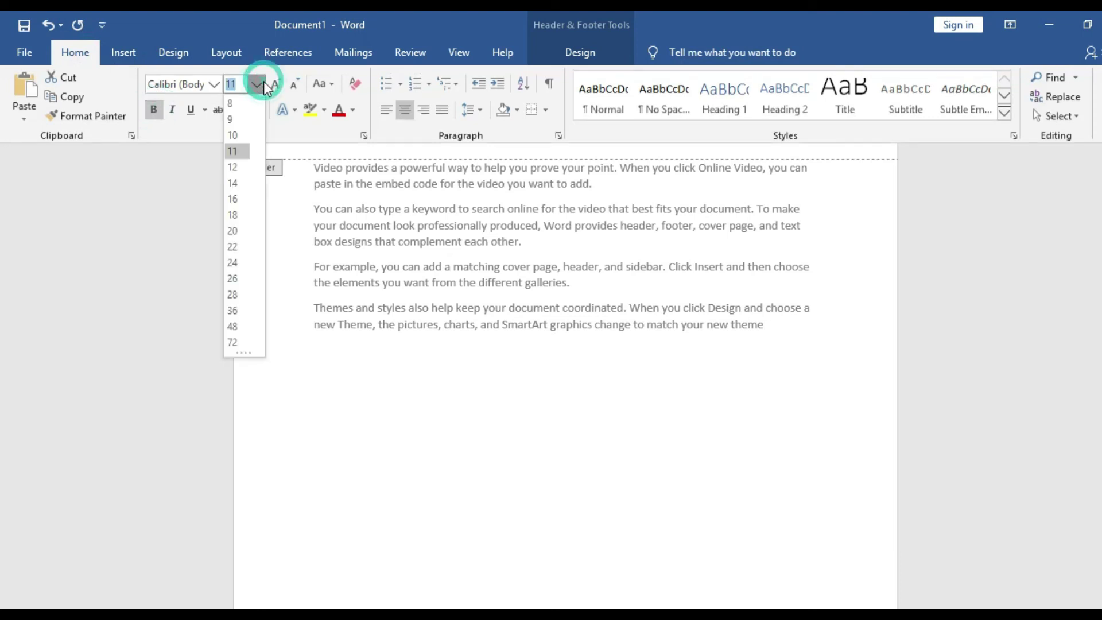
{"action": "left_click", "coordinate": [235, 197]}
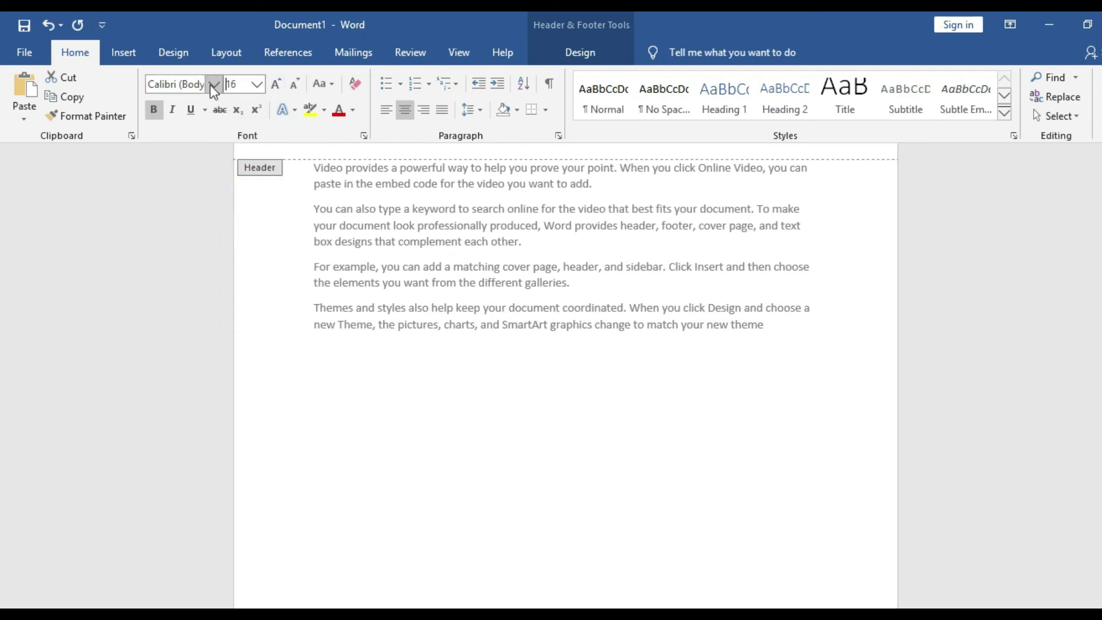
{"action": "left_click", "coordinate": [210, 85]}
{"action": "left_click", "coordinate": [200, 184]}
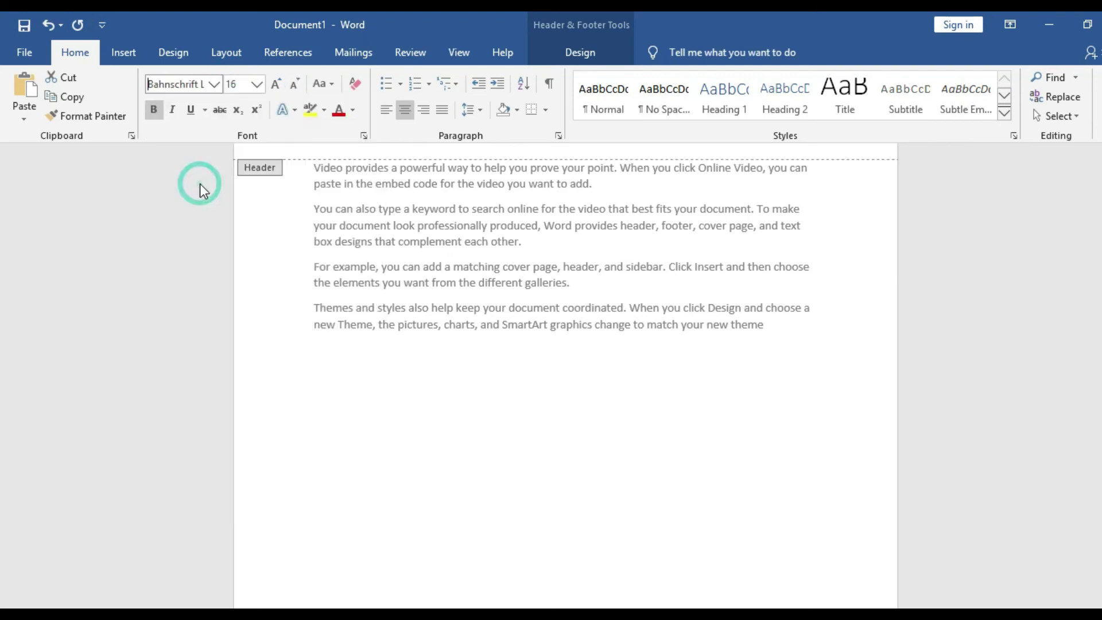
{"action": "left_click", "coordinate": [384, 337]}
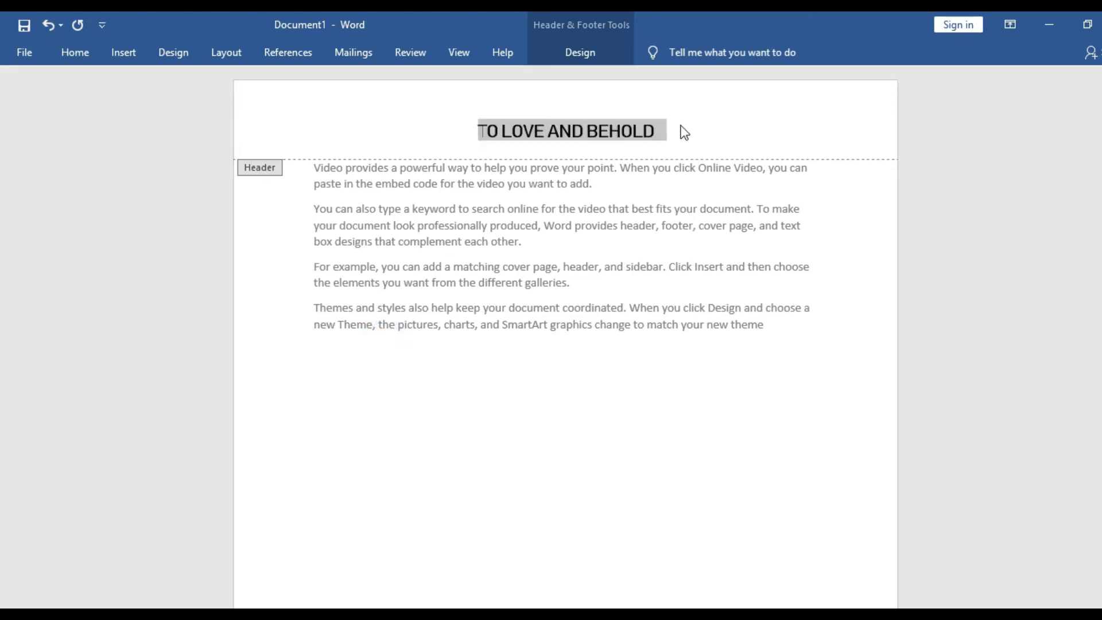
{"action": "double_click", "coordinate": [664, 359]}
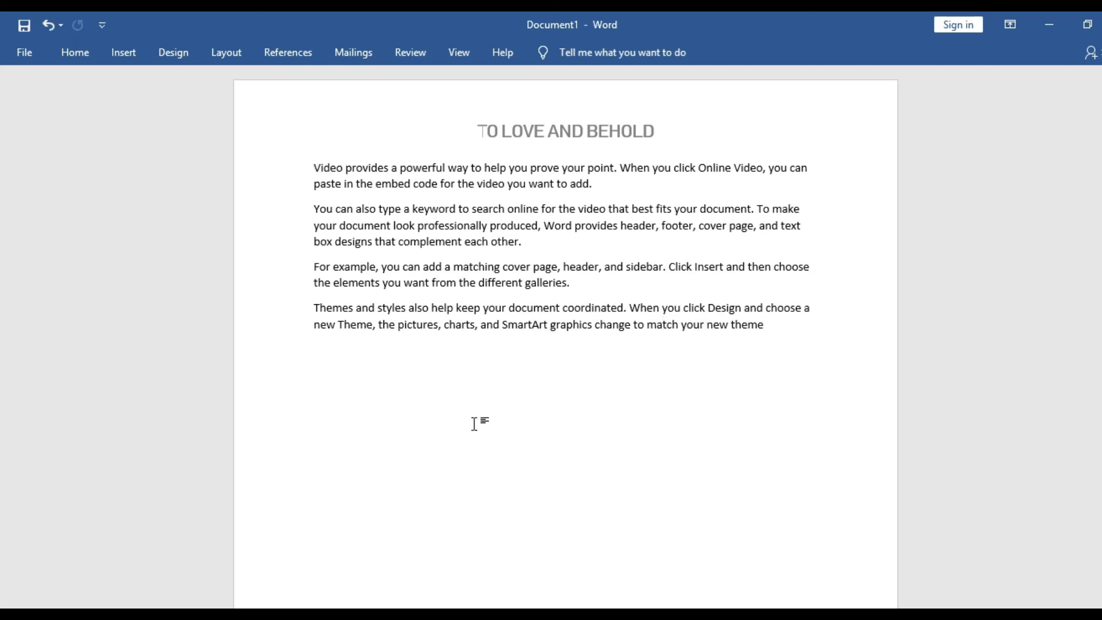
Set the font size of all four body paragraphs in Document1 to 14
{"action": "left_click_drag", "start_coordinate": [315, 167], "coordinate": [821, 420]}
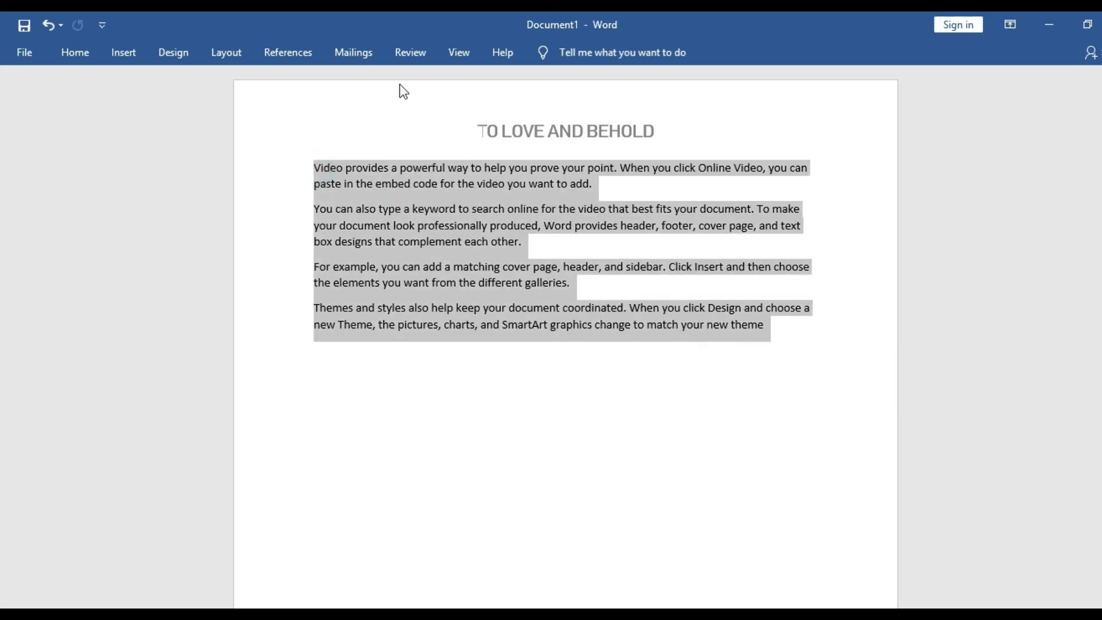
{"action": "left_click", "coordinate": [94, 49]}
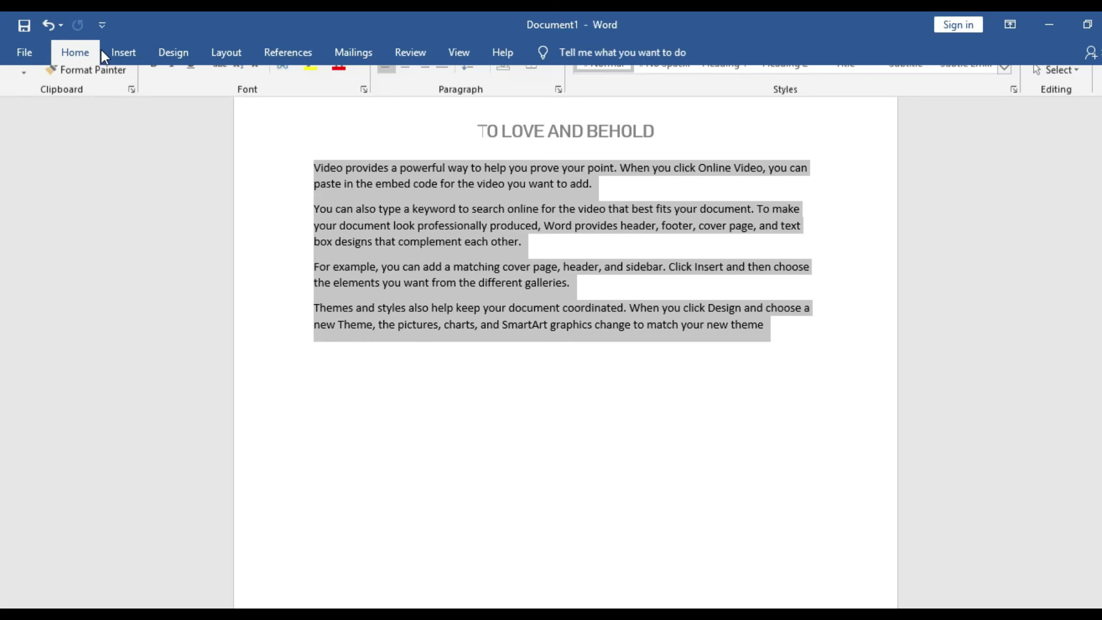
{"action": "left_click", "coordinate": [252, 84]}
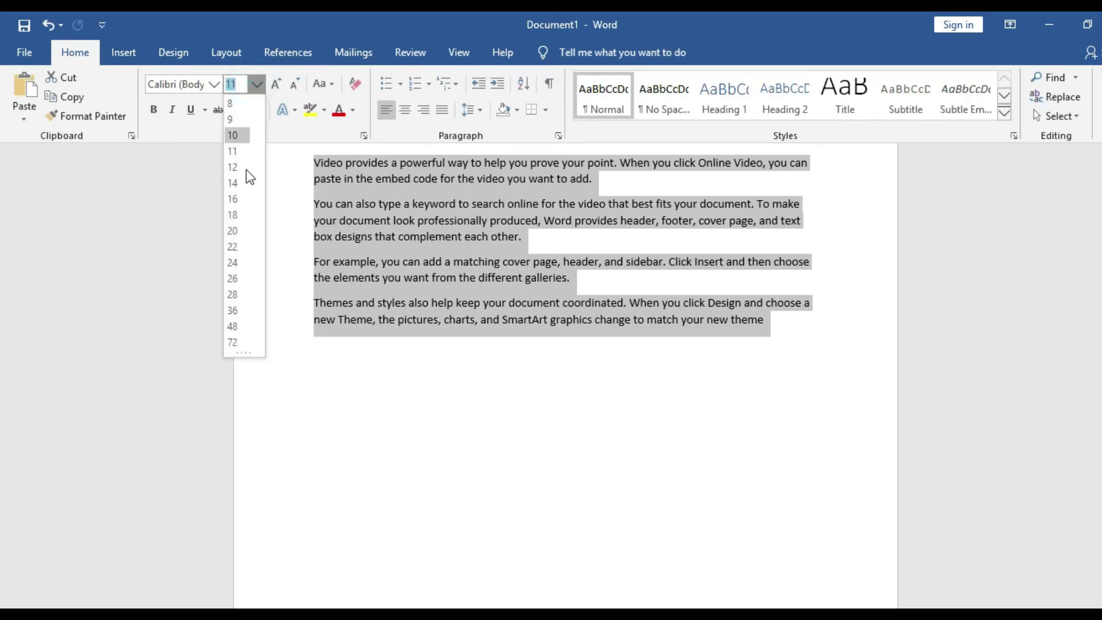
{"action": "left_click", "coordinate": [238, 182]}
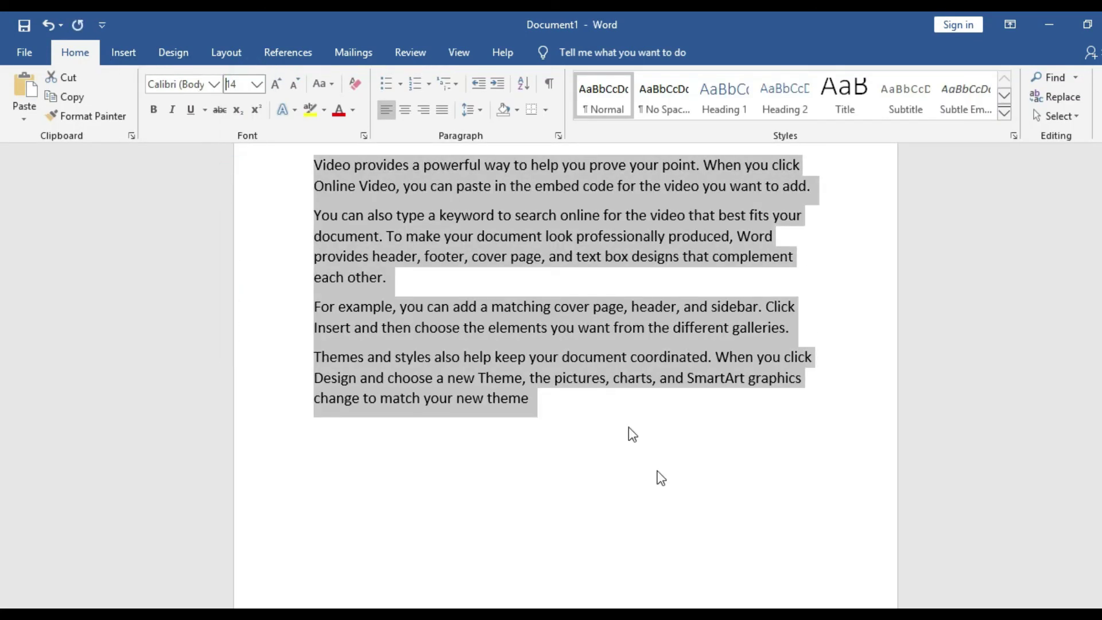
{"action": "left_click", "coordinate": [577, 404]}
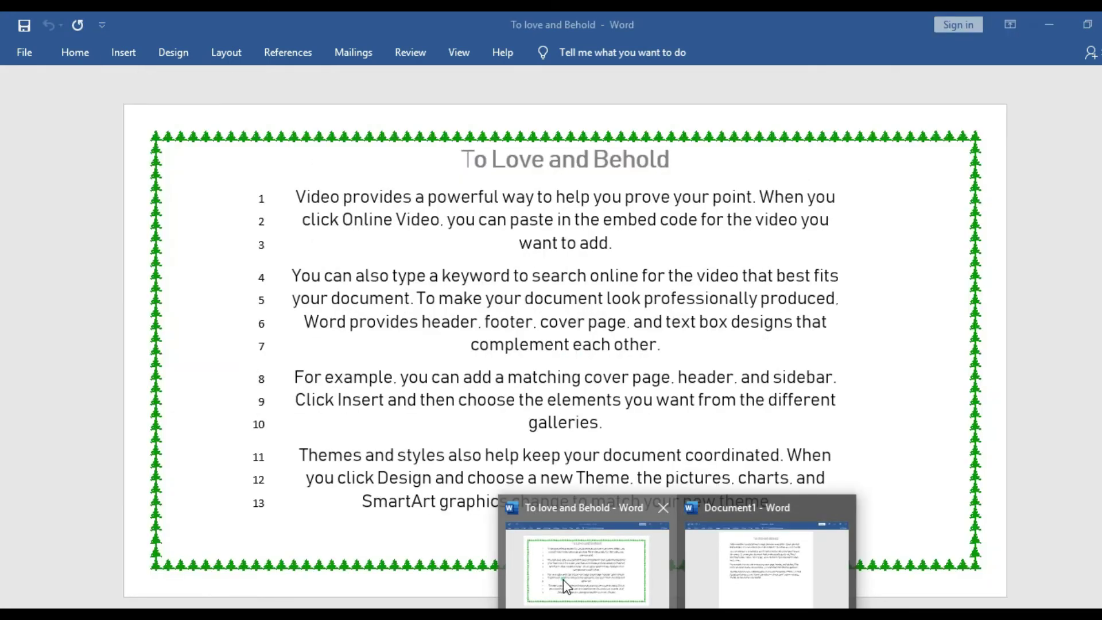
Examine the body text layout of the To love and Behold document as a reference and return to Document1
{"action": "left_click", "coordinate": [563, 579]}
{"action": "key", "text": "ctrl+a"}
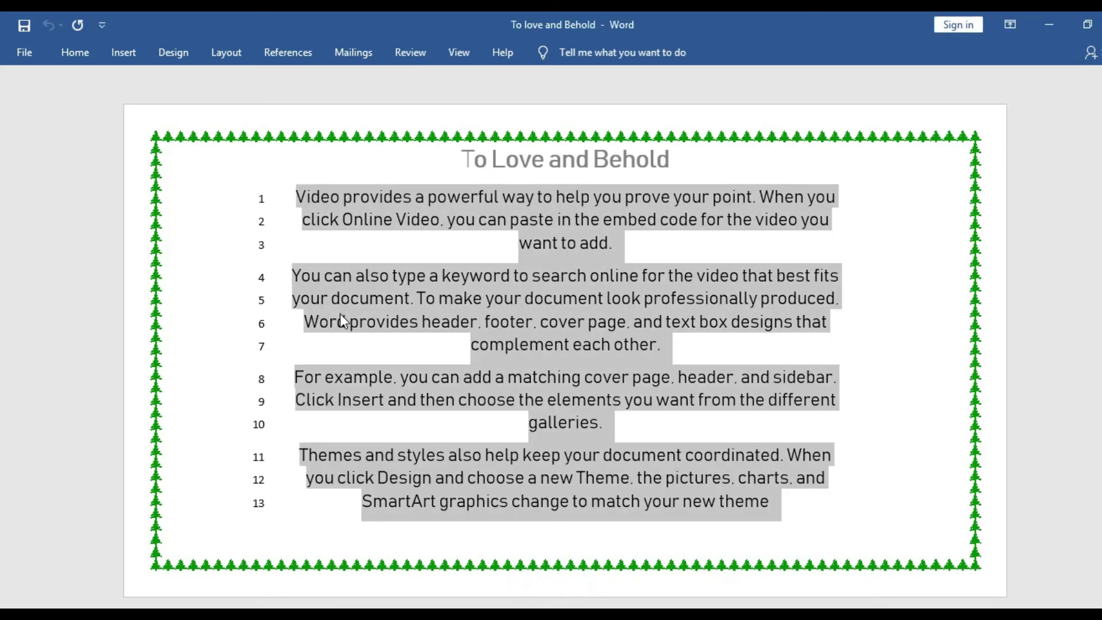
{"action": "left_click", "coordinate": [308, 358]}
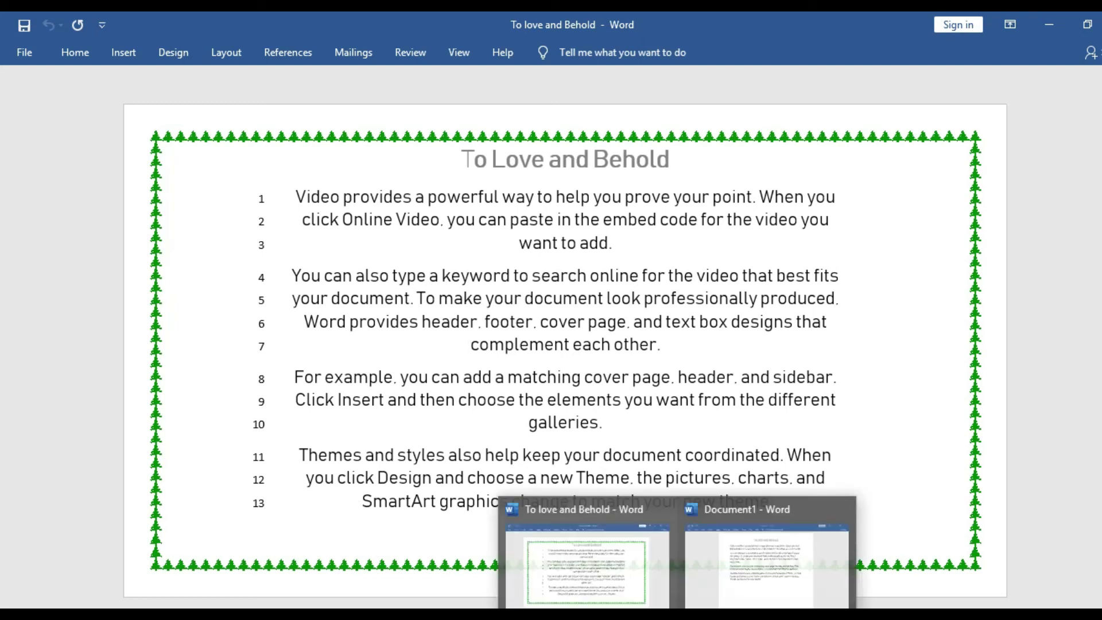
{"action": "left_click", "coordinate": [742, 581]}
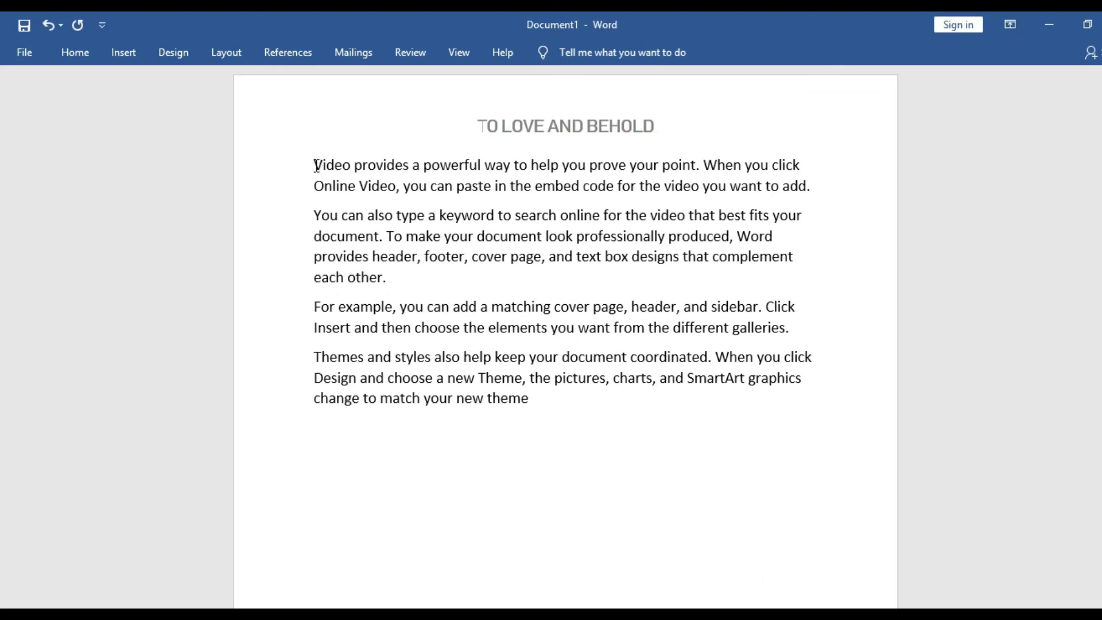
Centre all four body paragraphs in Document1
{"action": "left_click_drag", "start_coordinate": [316, 166], "coordinate": [620, 398]}
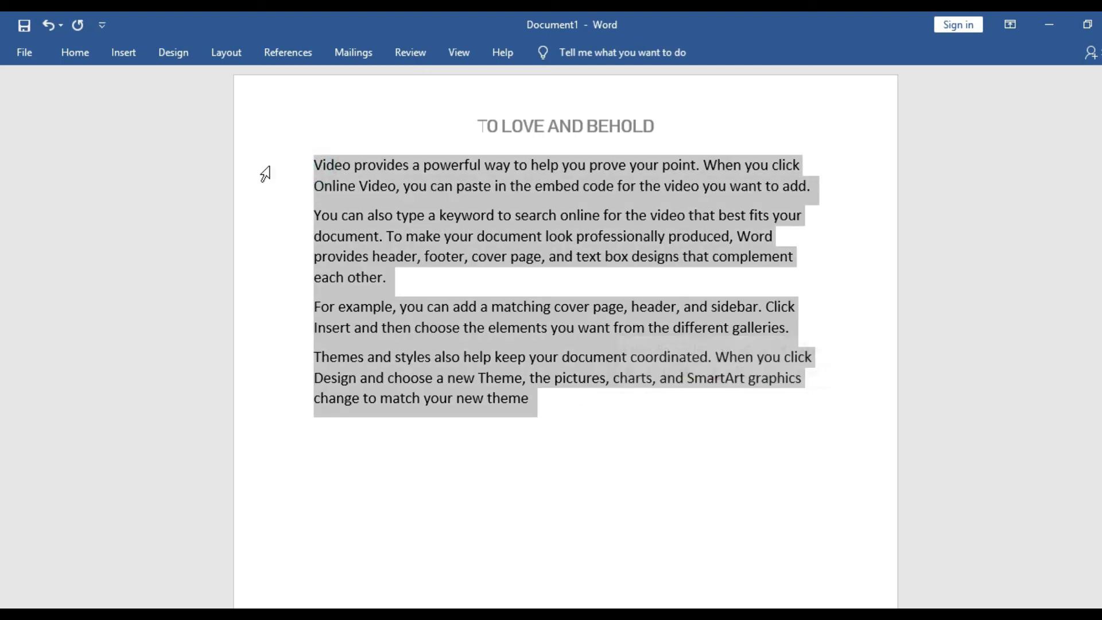
{"action": "left_click", "coordinate": [73, 51]}
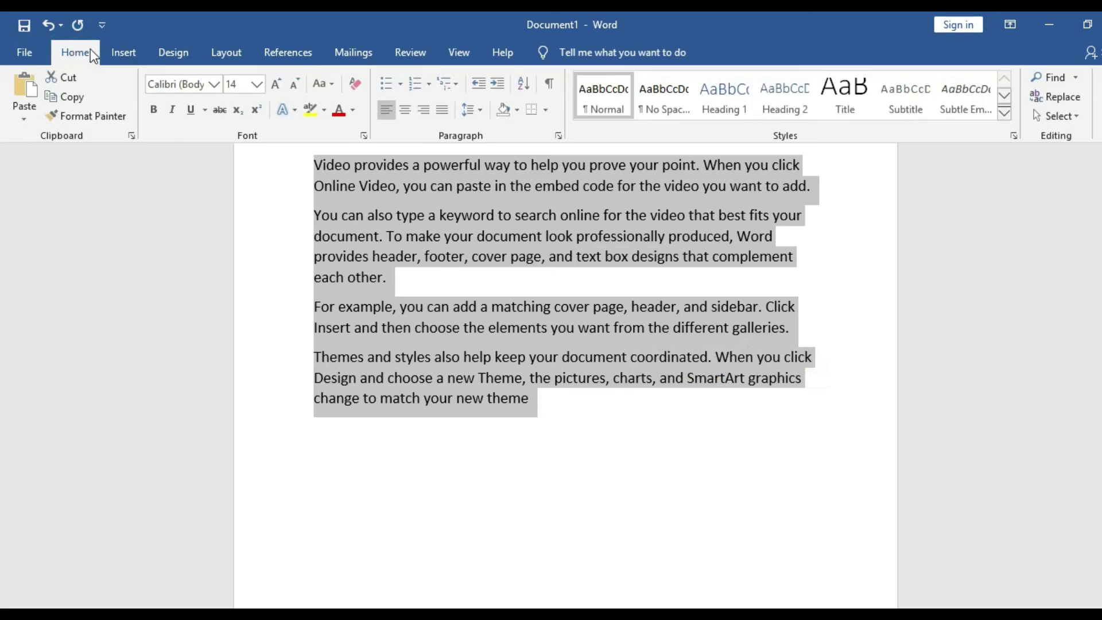
{"action": "left_click", "coordinate": [405, 111]}
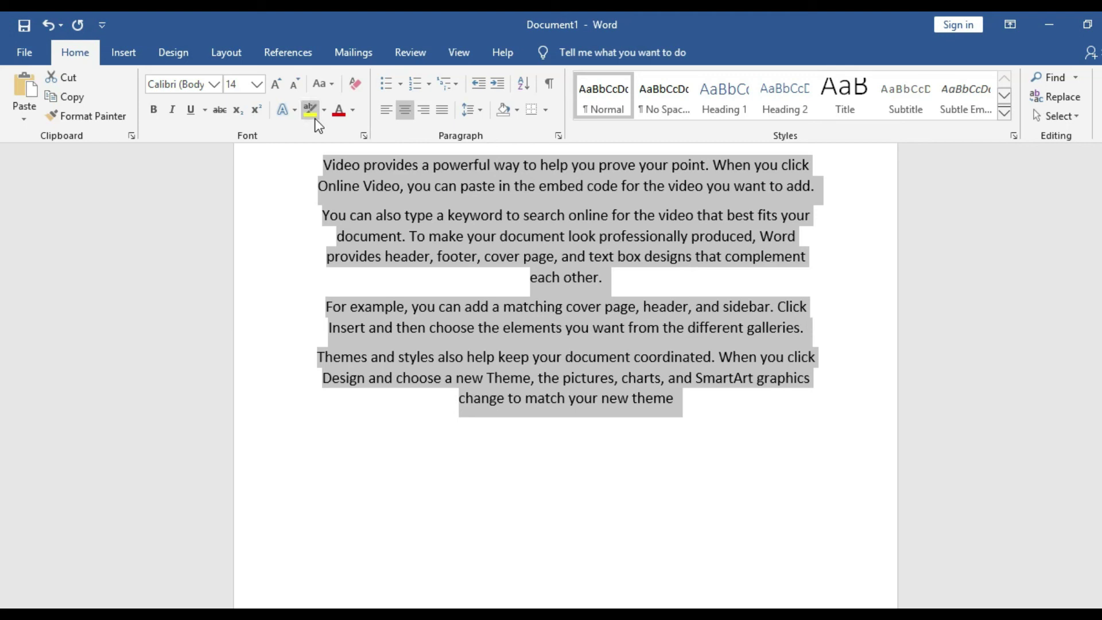
Add continuous line numbers to the body text of Document1 and clear the text selection
{"action": "left_click", "coordinate": [217, 57]}
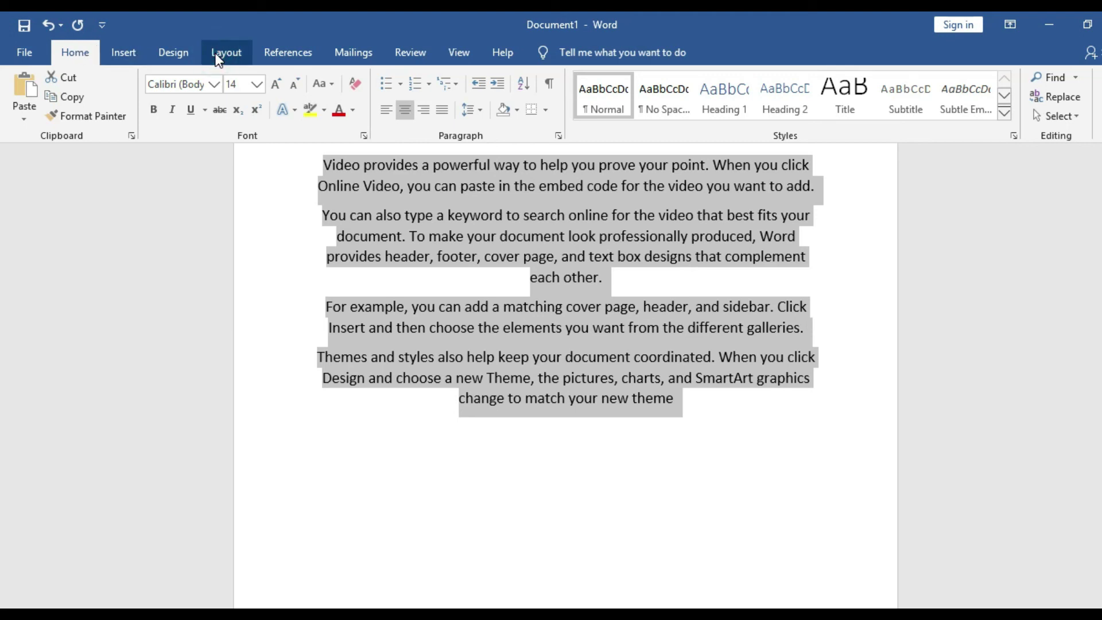
{"action": "double_click", "coordinate": [218, 57]}
{"action": "left_click", "coordinate": [218, 58]}
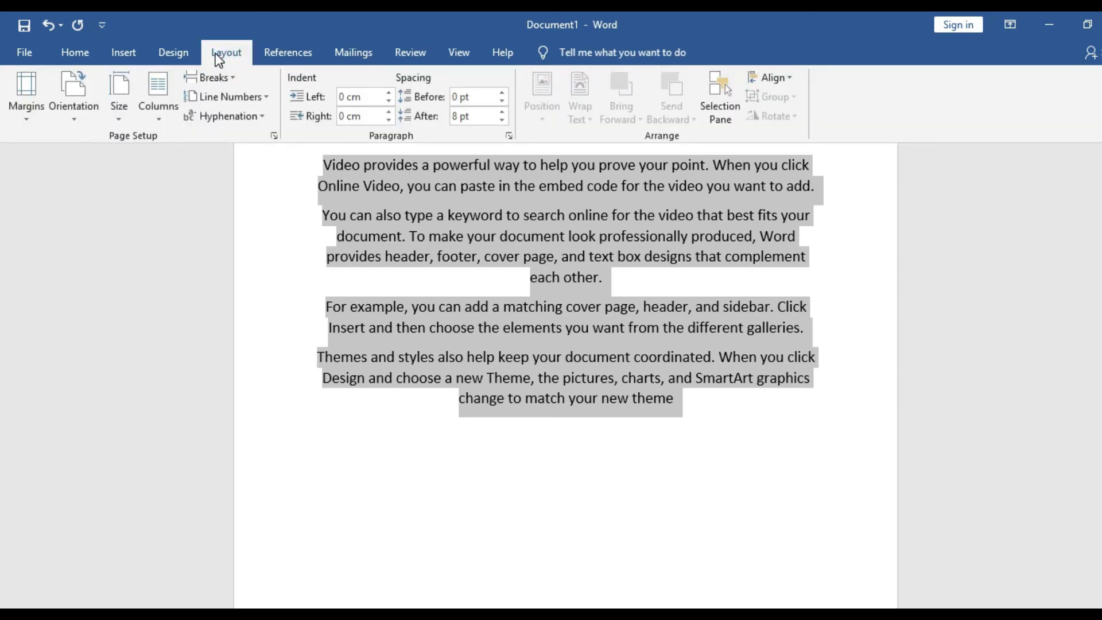
{"action": "left_click", "coordinate": [231, 98]}
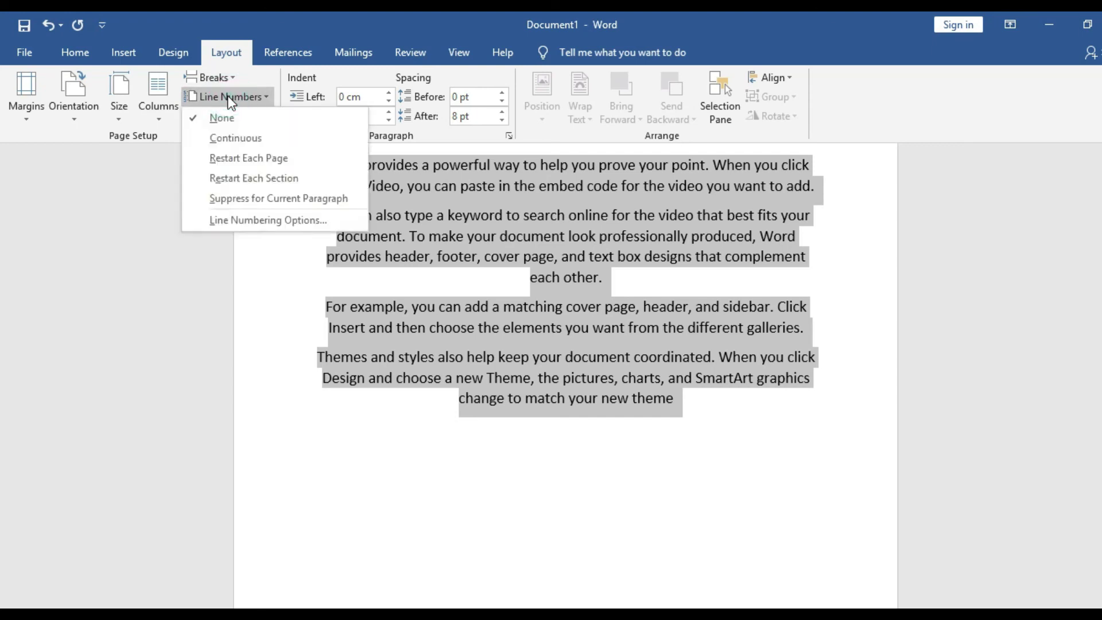
{"action": "left_click", "coordinate": [231, 139]}
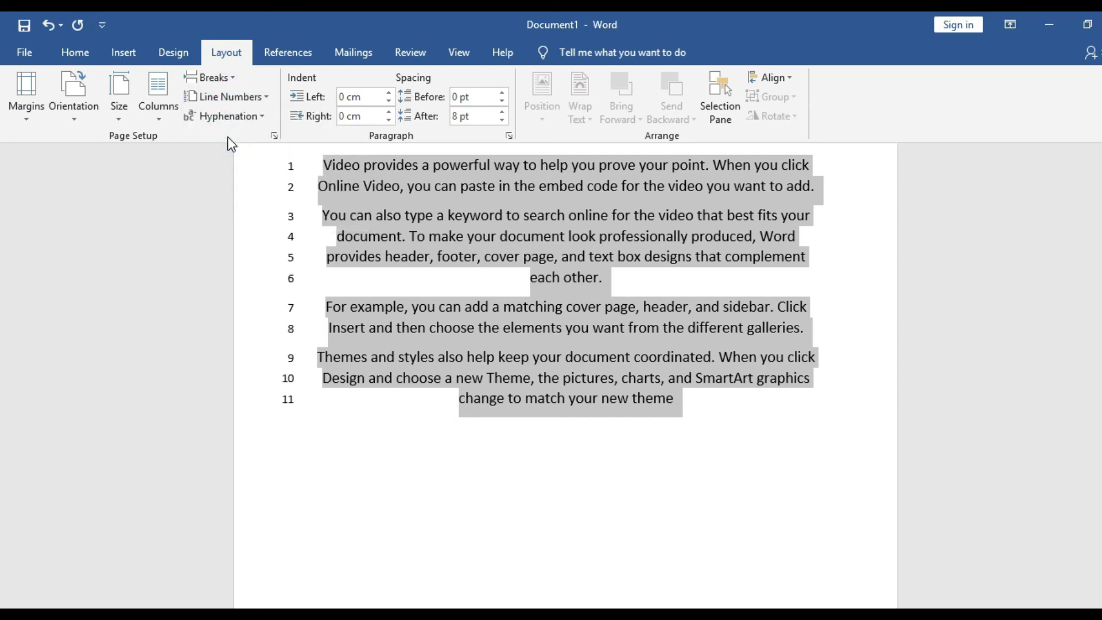
{"action": "key", "text": "ctrl+F1"}
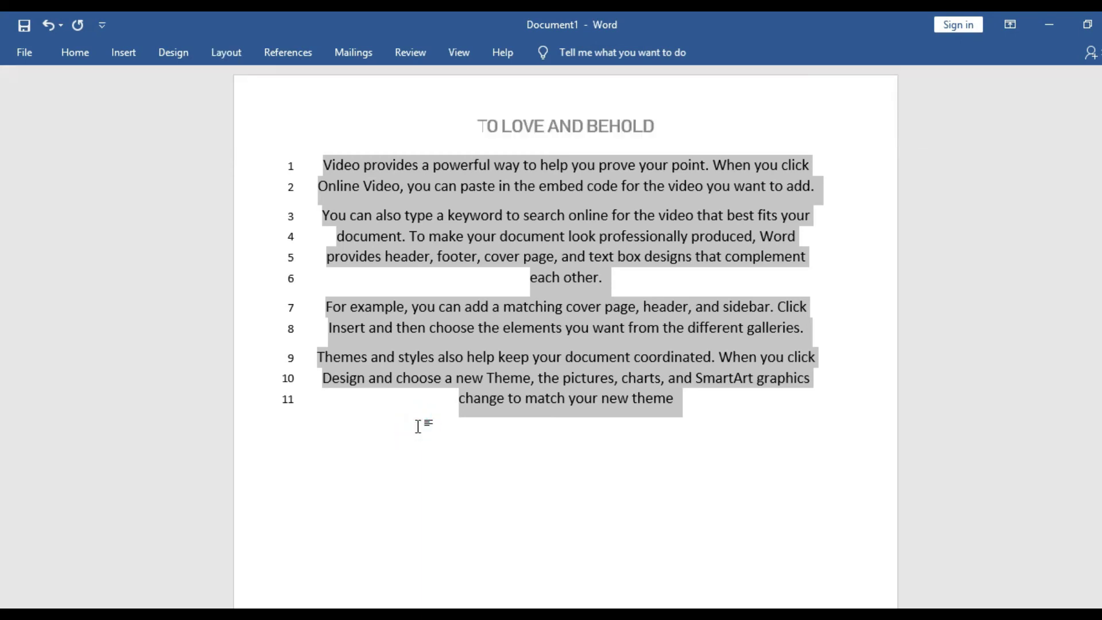
{"action": "left_click", "coordinate": [418, 424]}
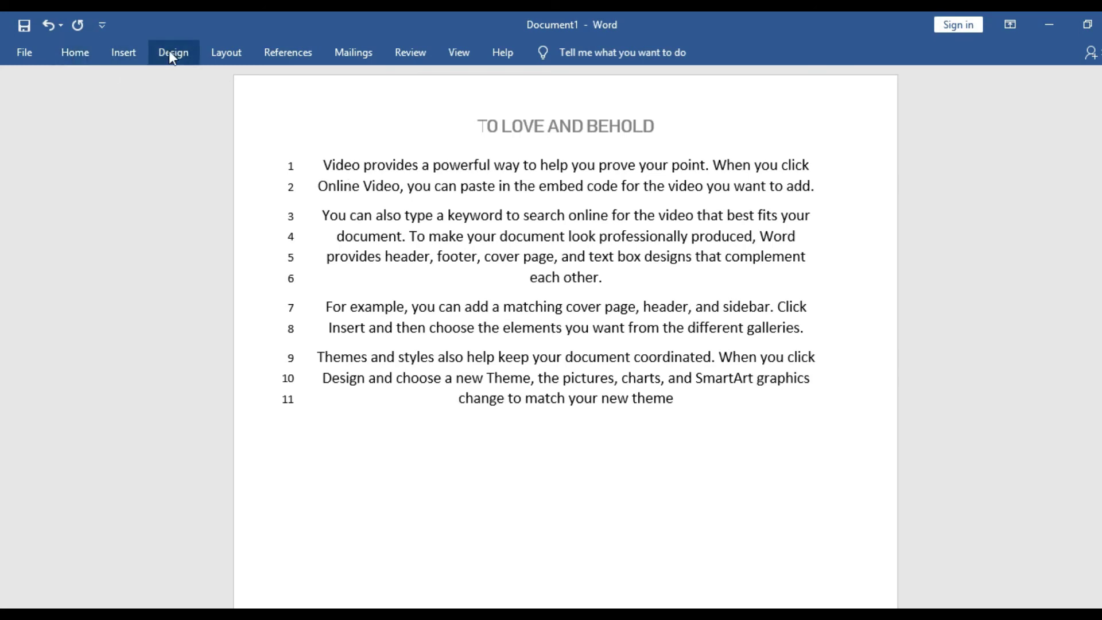
Apply the Wide margin preset to Document1, with 5.08 cm left and right and 2.54 cm top and bottom
{"action": "left_click", "coordinate": [222, 50]}
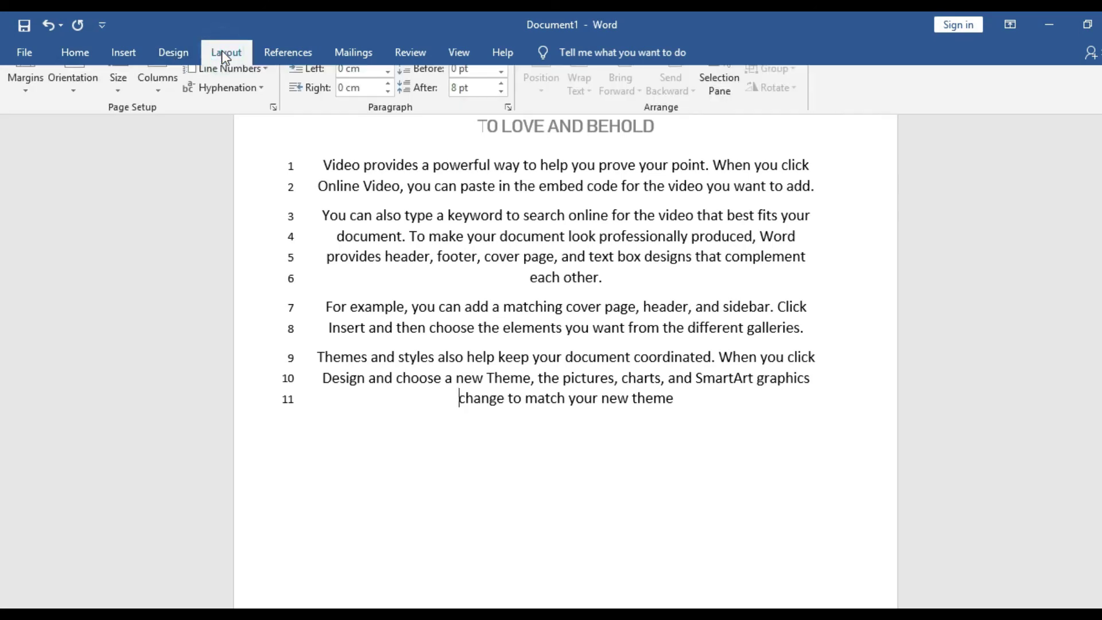
{"action": "left_click", "coordinate": [26, 112]}
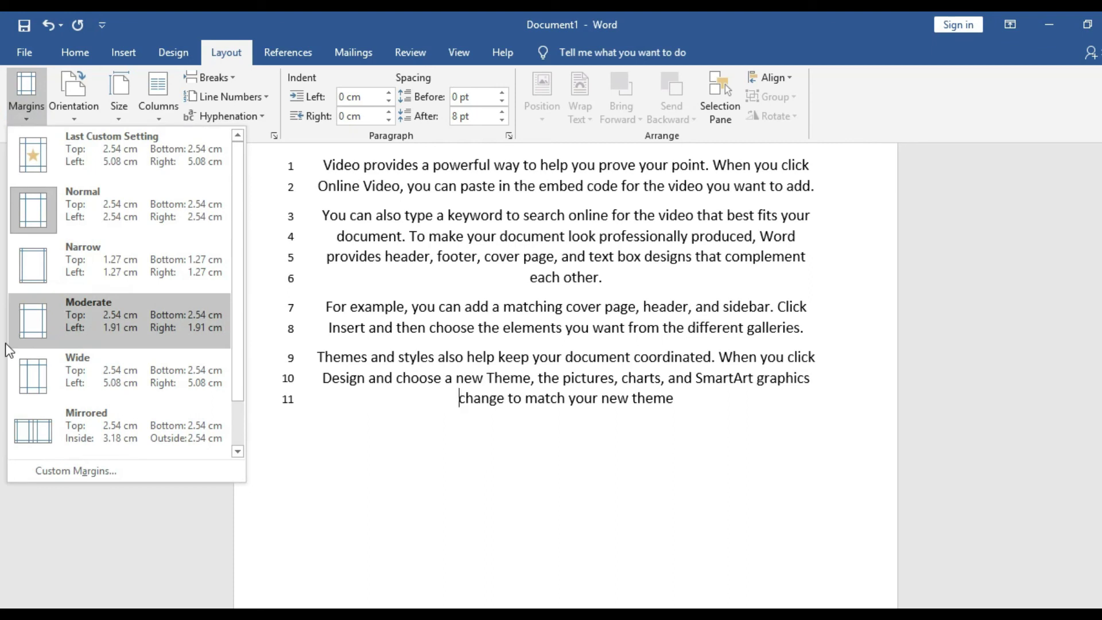
{"action": "left_click", "coordinate": [37, 383]}
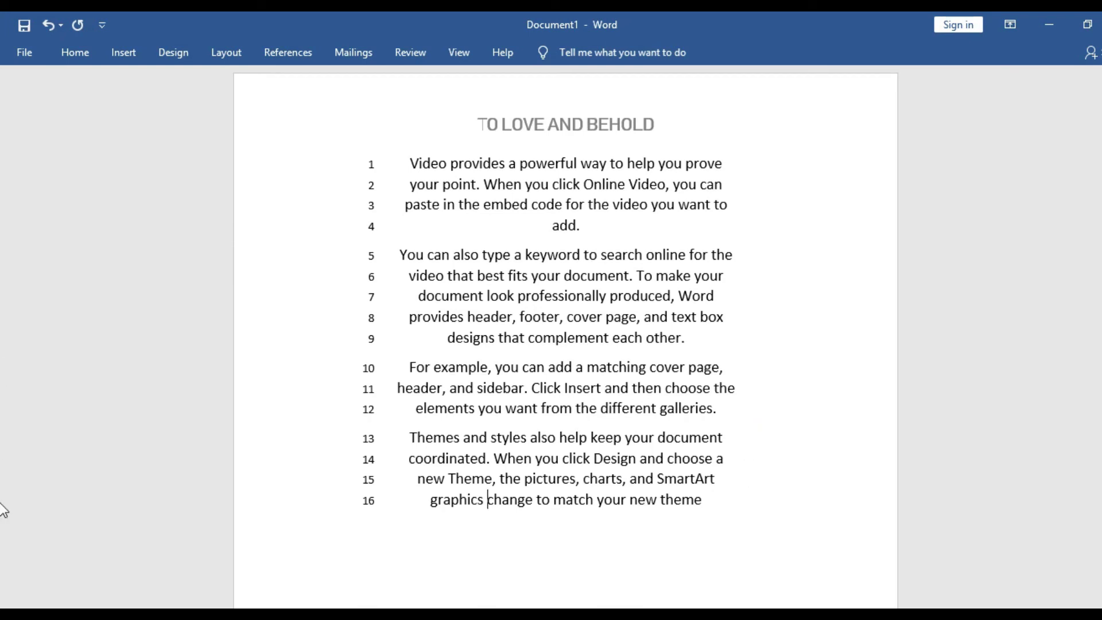
{"action": "scroll", "coordinate": [2, 509], "scroll_direction": "down", "scroll_amount": 6}
{"action": "scroll", "coordinate": [3, 525], "scroll_direction": "up", "scroll_amount": 6}
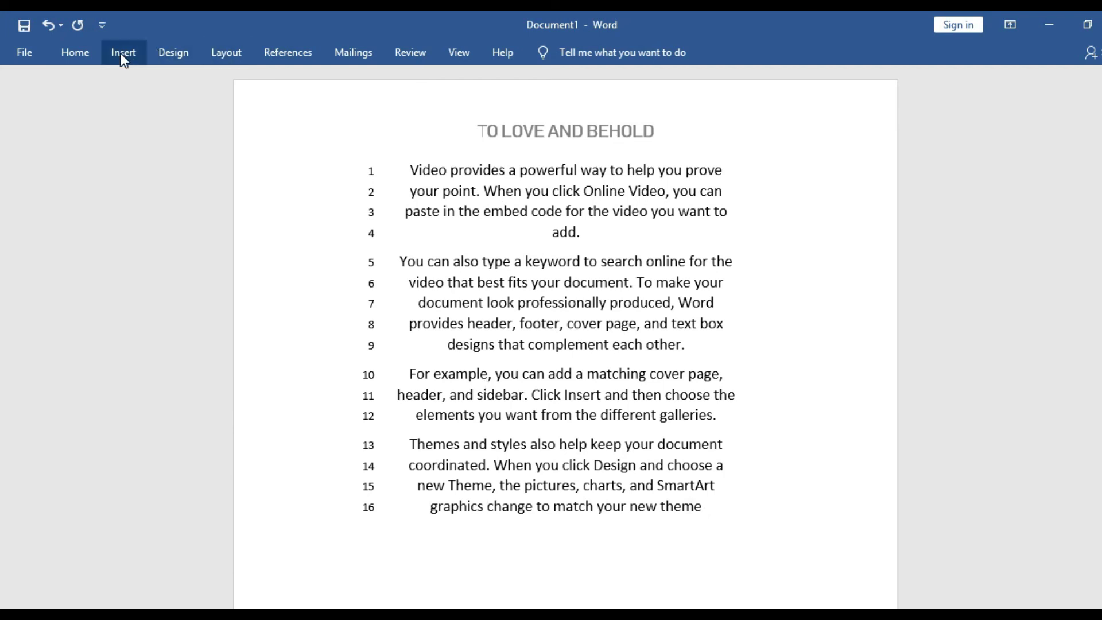
{"action": "left_click", "coordinate": [233, 51]}
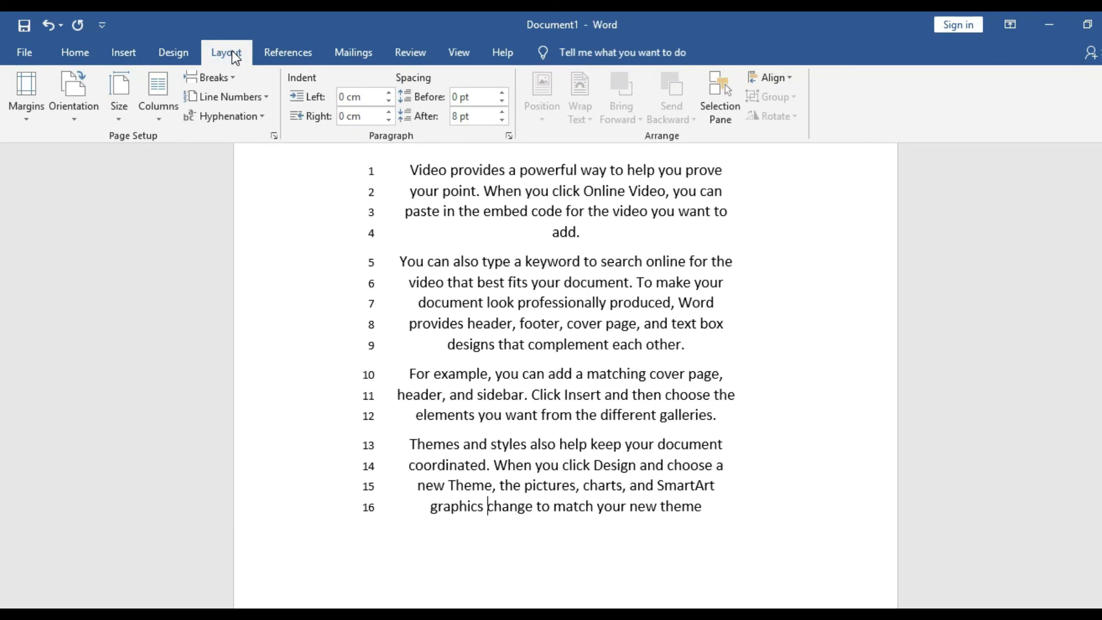
{"action": "left_click", "coordinate": [509, 135]}
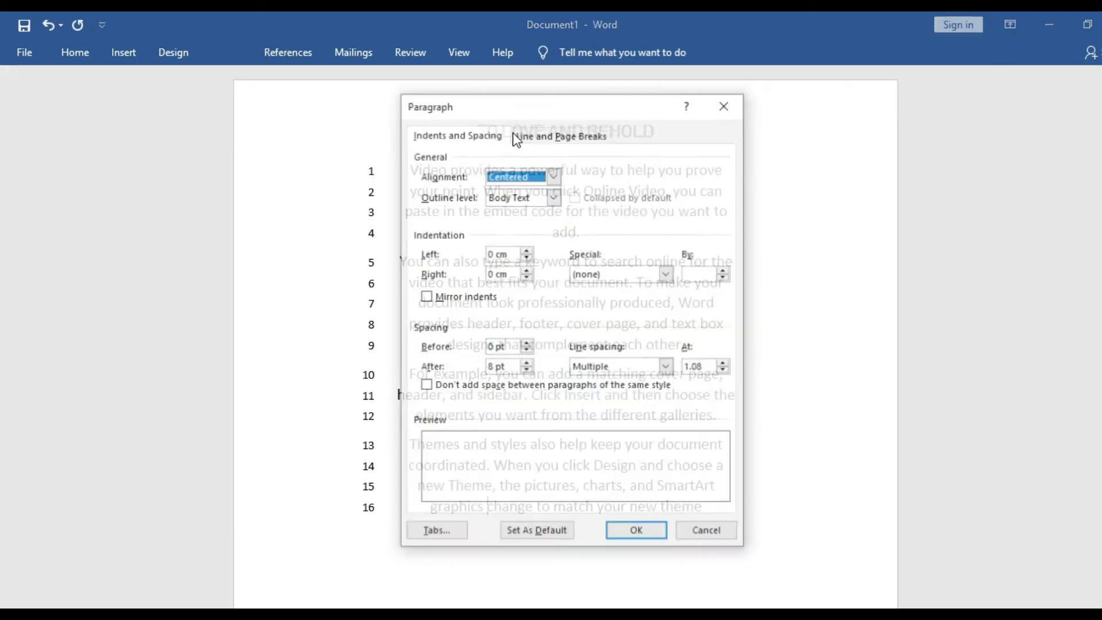
{"action": "left_click", "coordinate": [726, 105]}
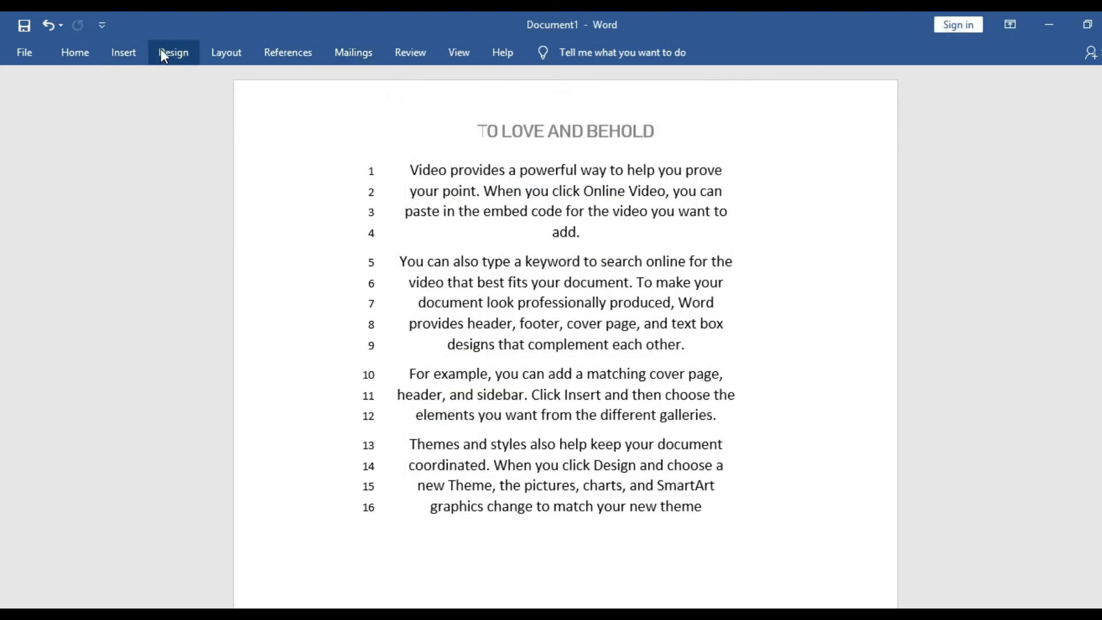
Set a custom paper height of 15.7 cm for the whole document, keeping the 21 cm width
{"action": "left_click", "coordinate": [214, 52]}
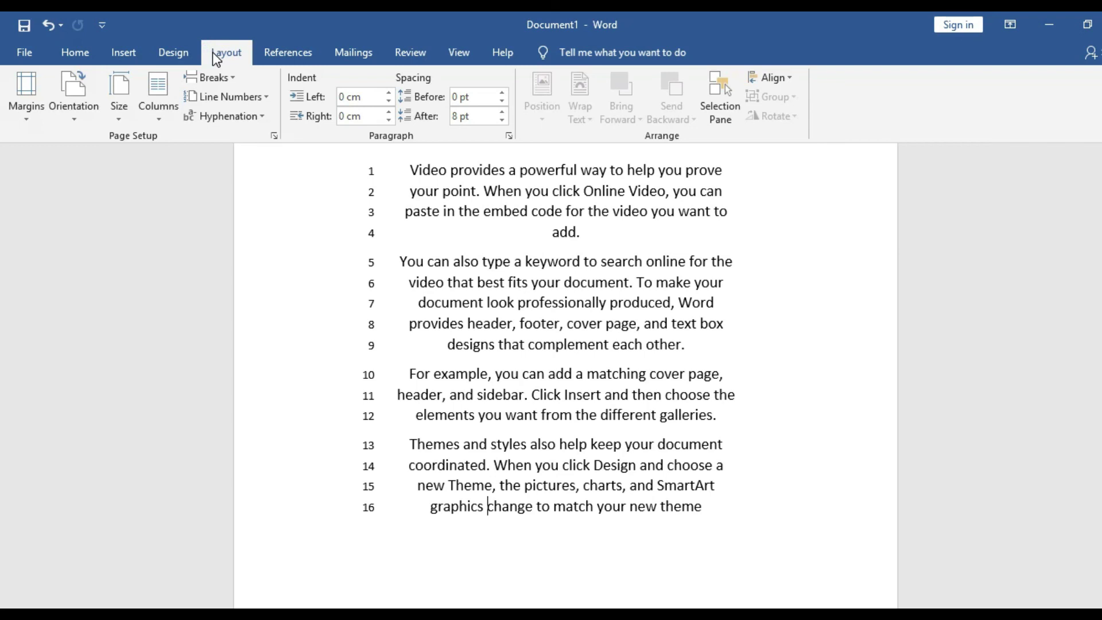
{"action": "left_click", "coordinate": [121, 115]}
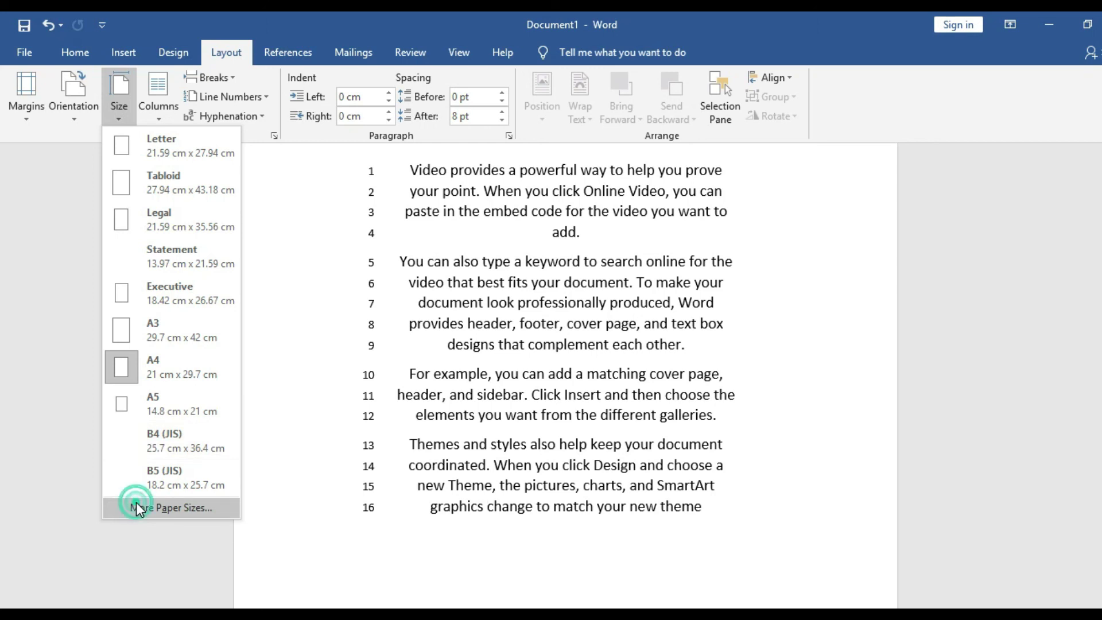
{"action": "left_click", "coordinate": [138, 507]}
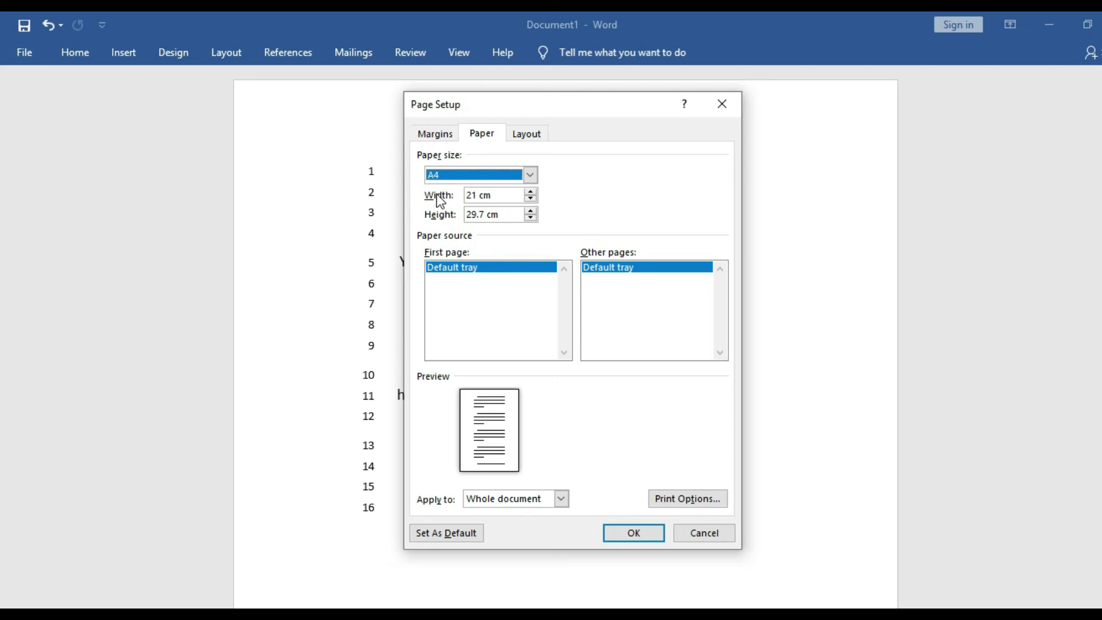
{"action": "left_click", "coordinate": [476, 214]}
{"action": "key", "text": "BackSpace"}
{"action": "key", "text": "BackSpace"}
{"action": "key", "text": "BackSpace"}
{"action": "type", "text": "5"}
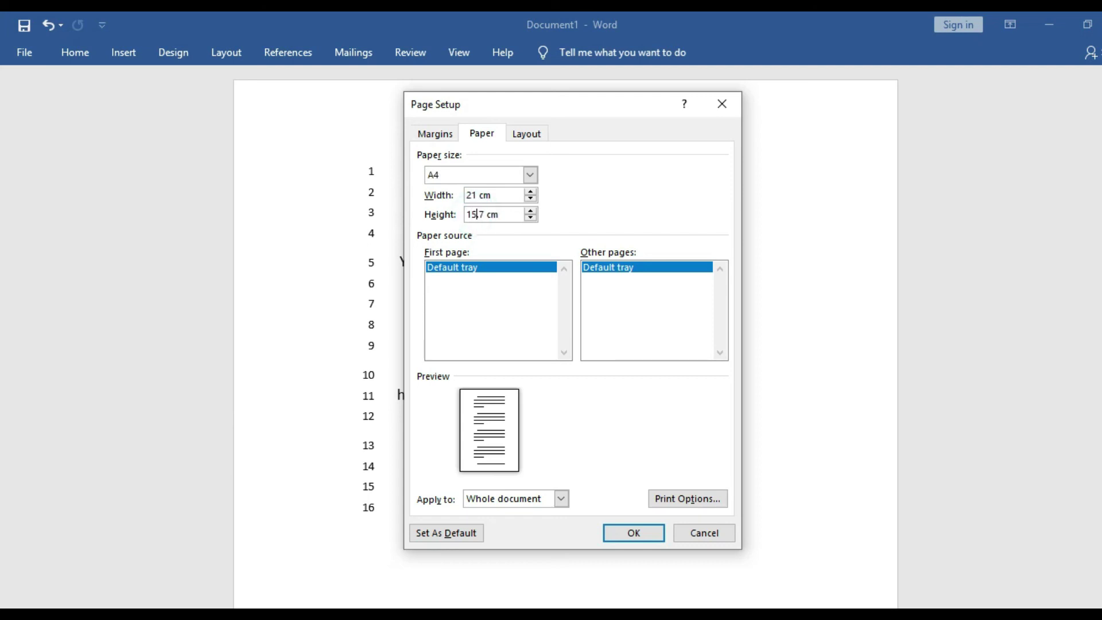
{"action": "left_click", "coordinate": [647, 533]}
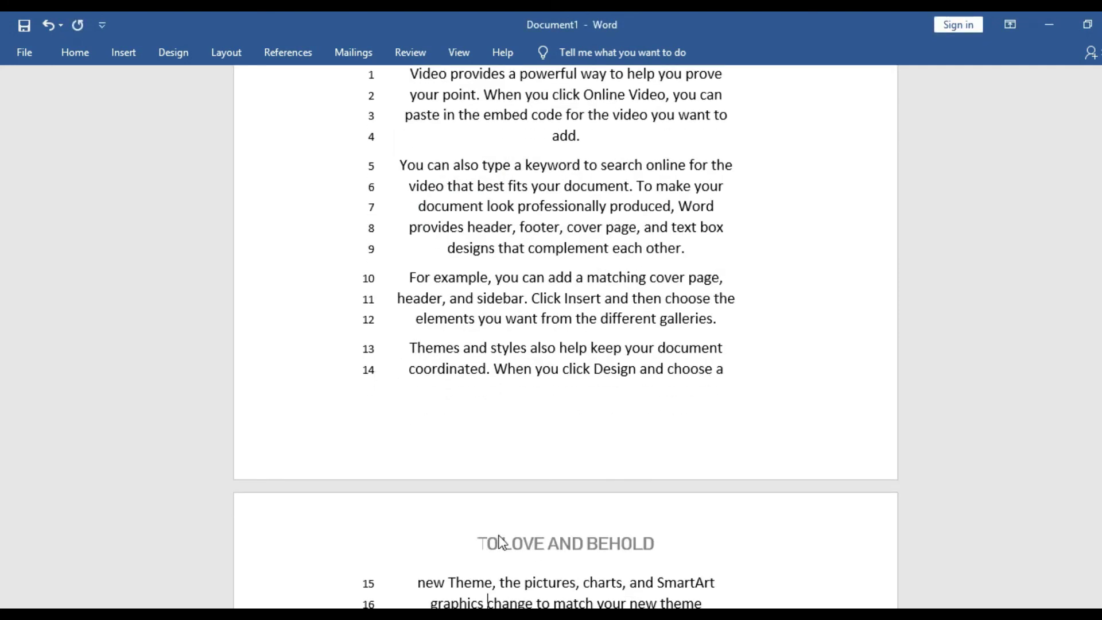
Delete the two body text lines on the second page, from "new Theme" through "your new theme"
{"action": "scroll", "coordinate": [4, 344], "scroll_direction": "up", "scroll_amount": 3}
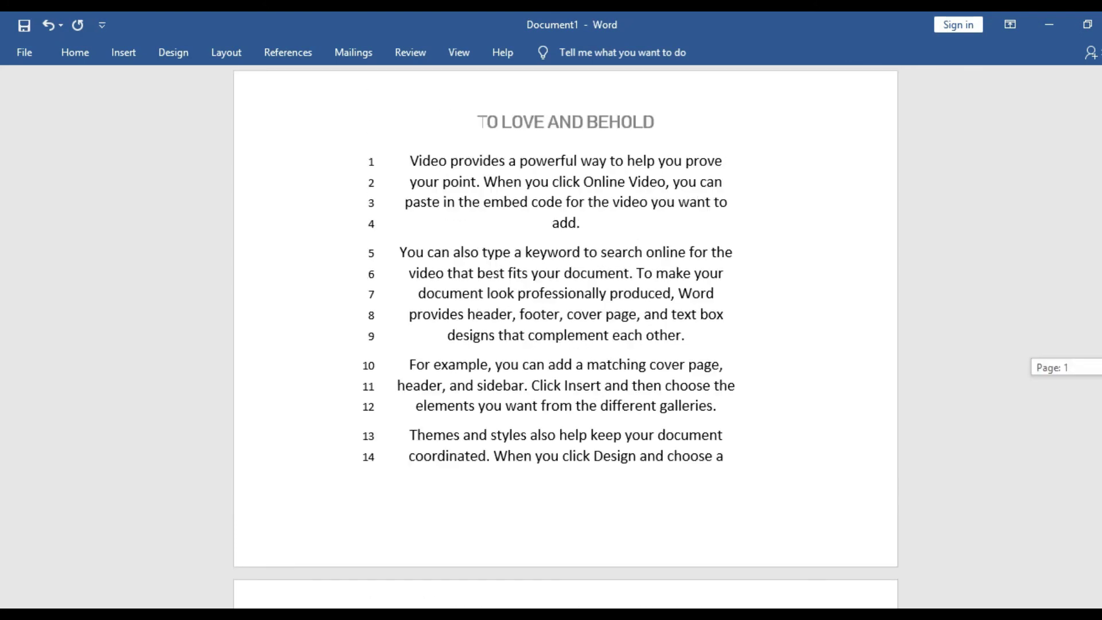
{"action": "scroll", "coordinate": [3, 293], "scroll_direction": "down", "scroll_amount": 3}
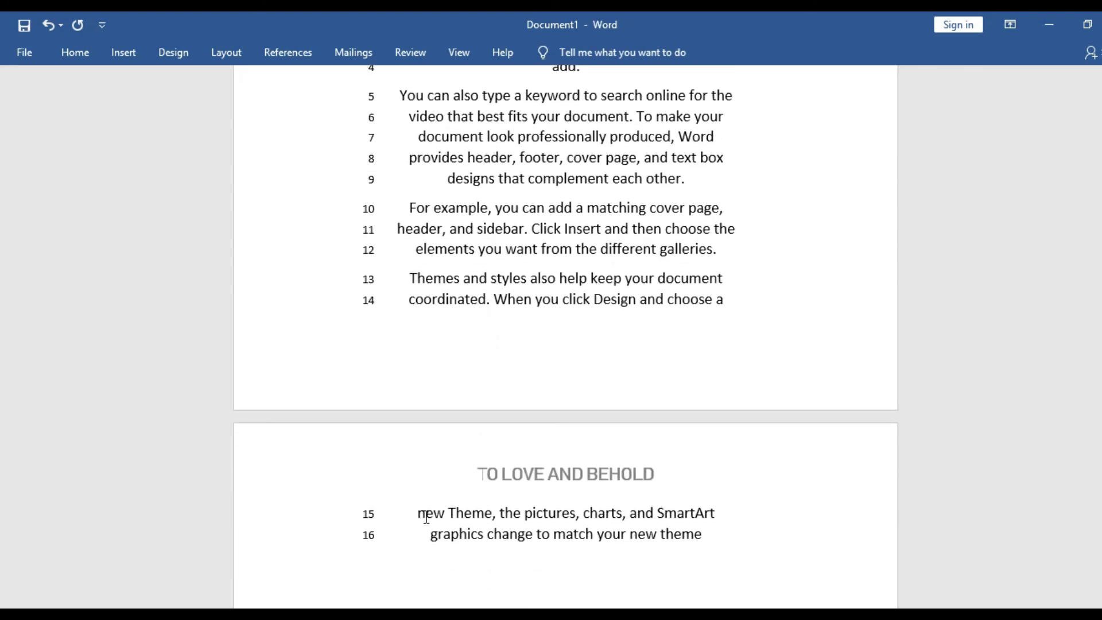
{"action": "left_click_drag", "start_coordinate": [418, 516], "coordinate": [900, 576]}
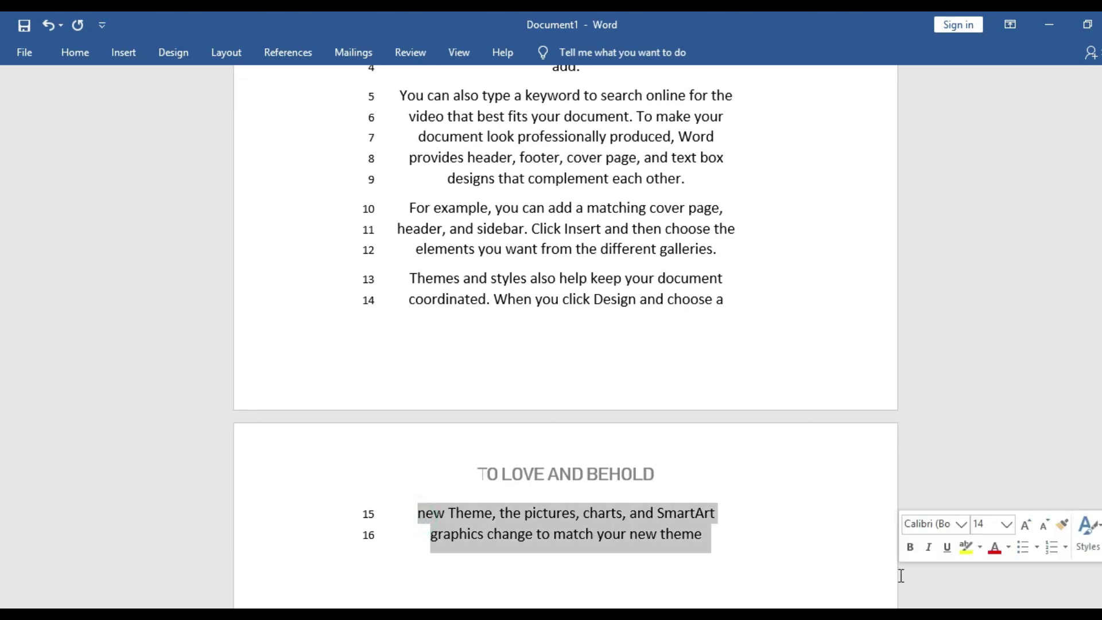
{"action": "key", "text": "Delete"}
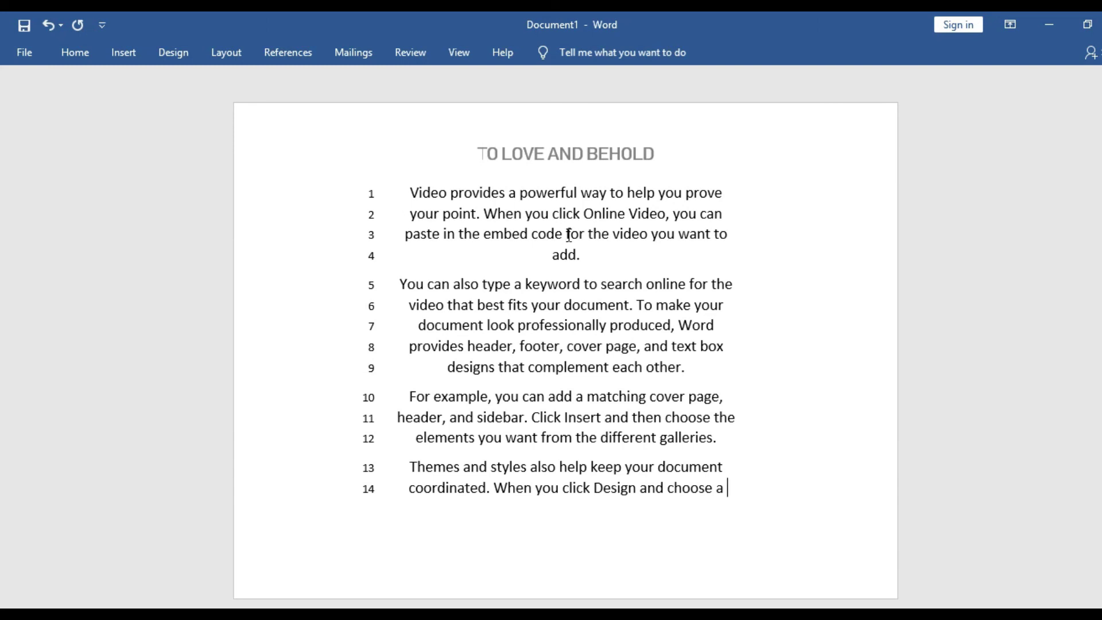
Set the header title TO LOVE AND BEHOLD to font size 24 and close the header
{"action": "left_click", "coordinate": [483, 153]}
{"action": "double_click", "coordinate": [492, 155]}
{"action": "left_click", "coordinate": [472, 149]}
{"action": "left_click_drag", "start_coordinate": [596, 147], "coordinate": [670, 151]}
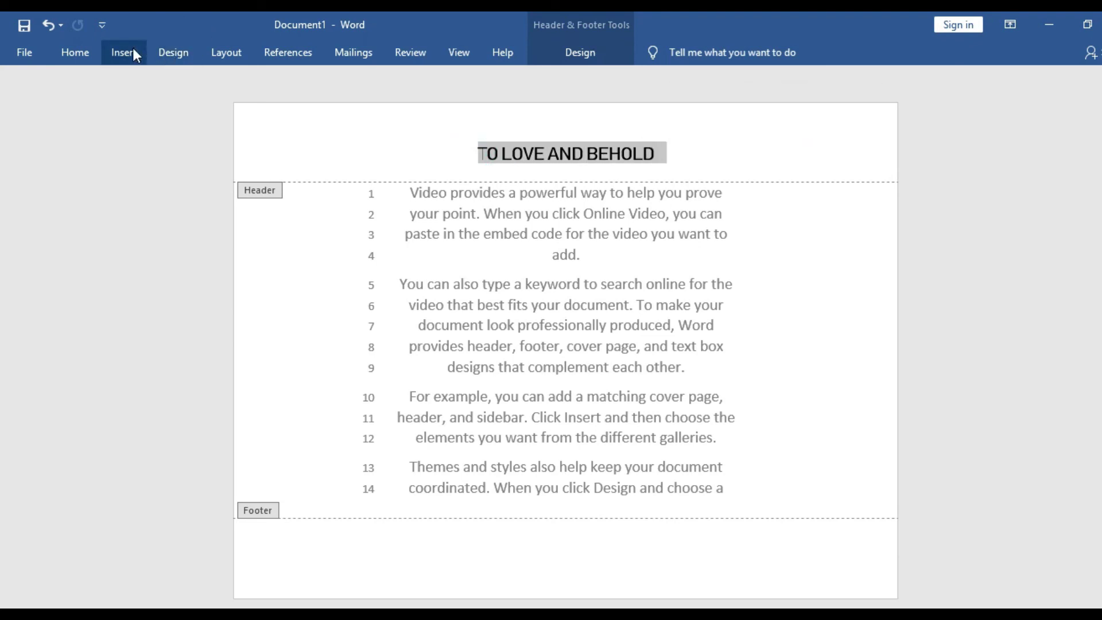
{"action": "left_click", "coordinate": [77, 52]}
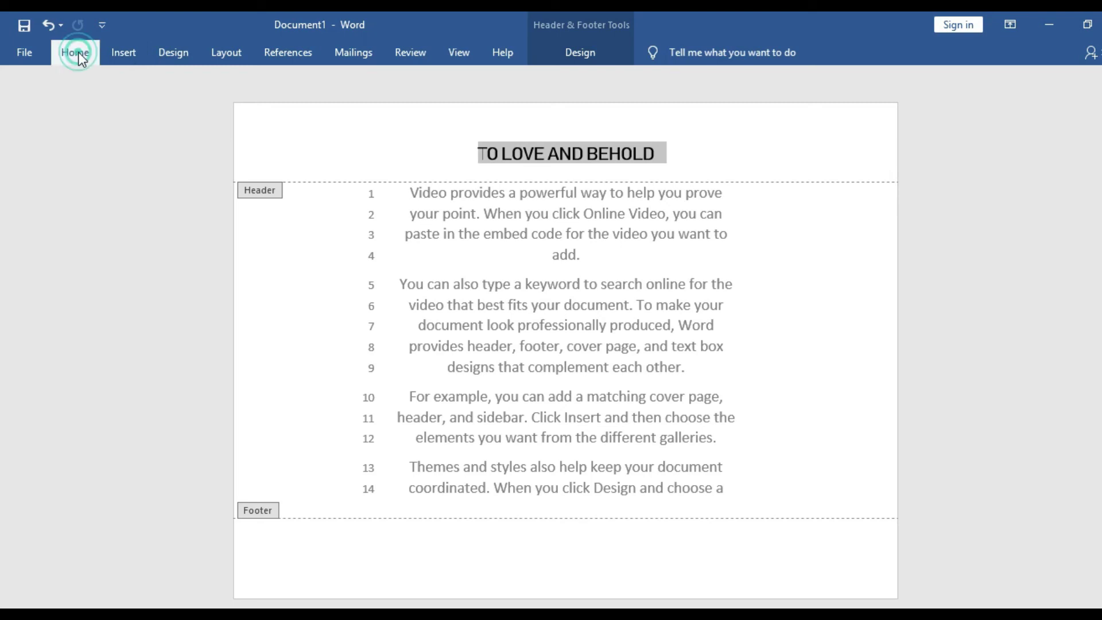
{"action": "left_click", "coordinate": [254, 83]}
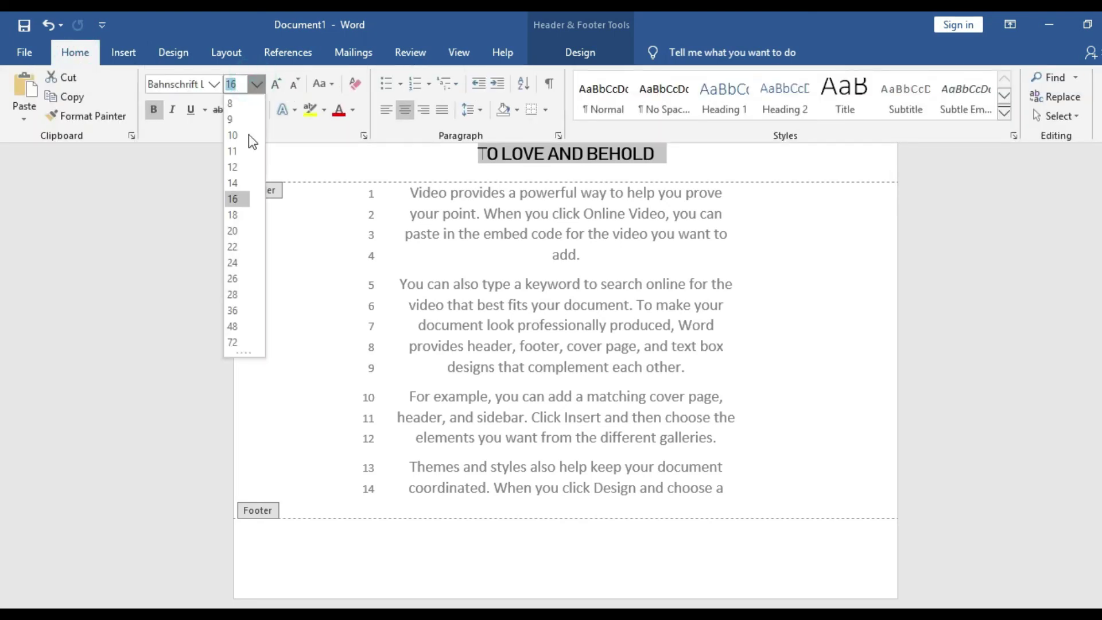
{"action": "left_click", "coordinate": [234, 262]}
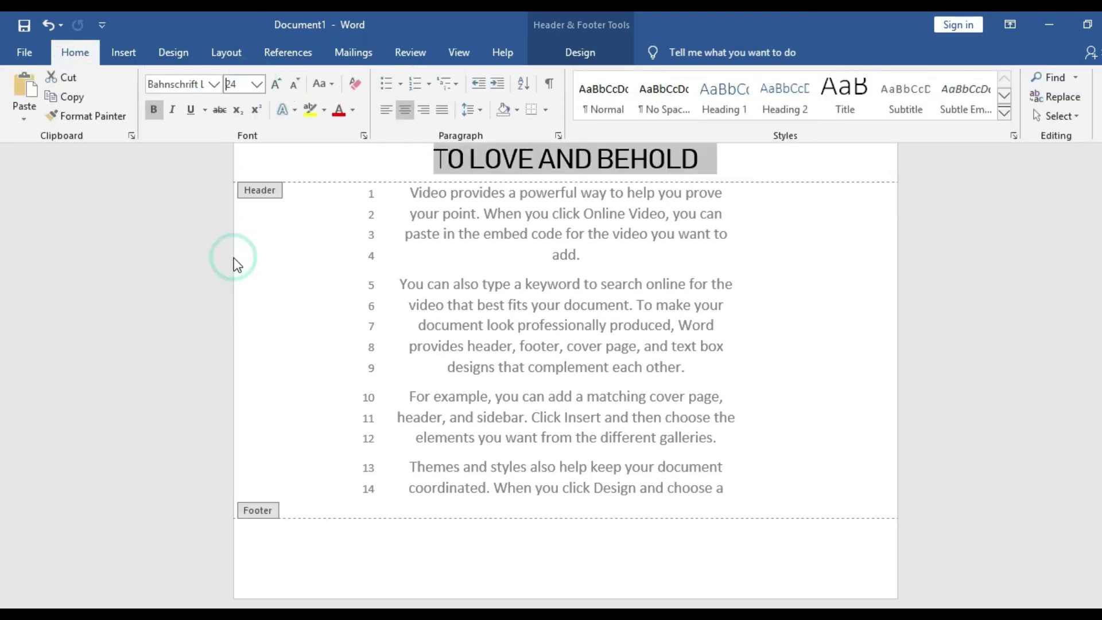
{"action": "left_click", "coordinate": [804, 320]}
{"action": "double_click", "coordinate": [806, 319]}
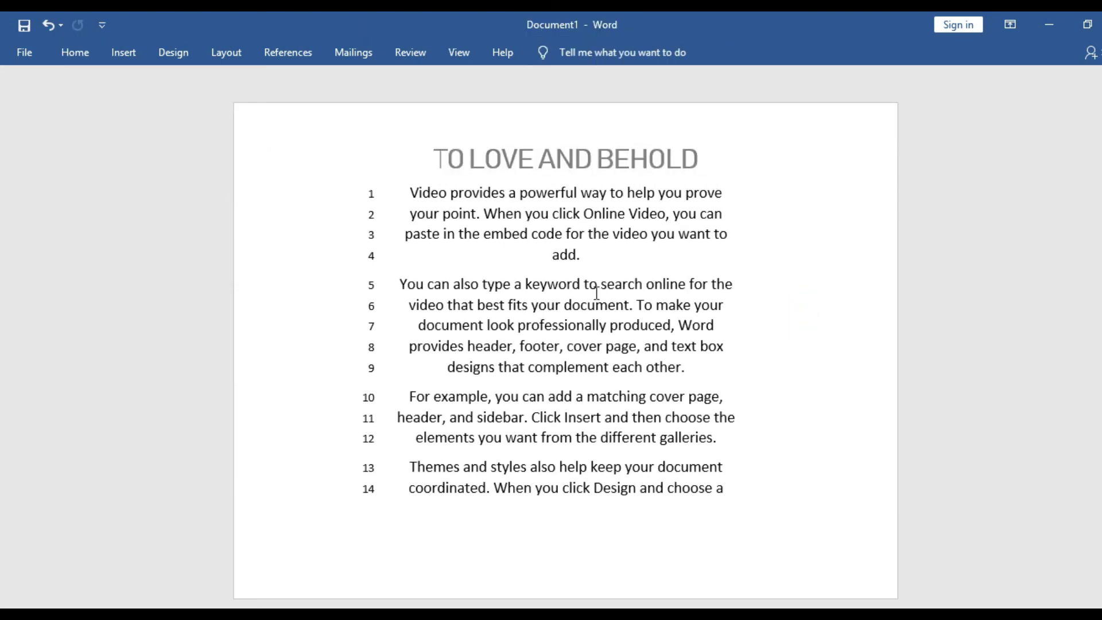
Set all the body text to font size 14 and clear the selection
{"action": "left_click_drag", "start_coordinate": [408, 193], "coordinate": [738, 489]}
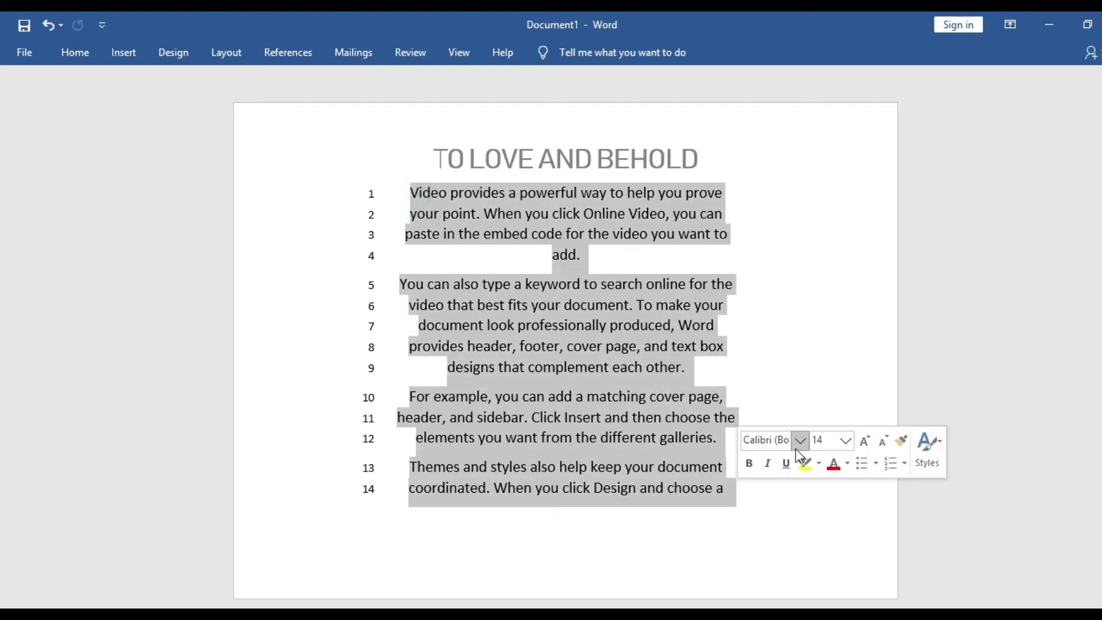
{"action": "left_click", "coordinate": [845, 440]}
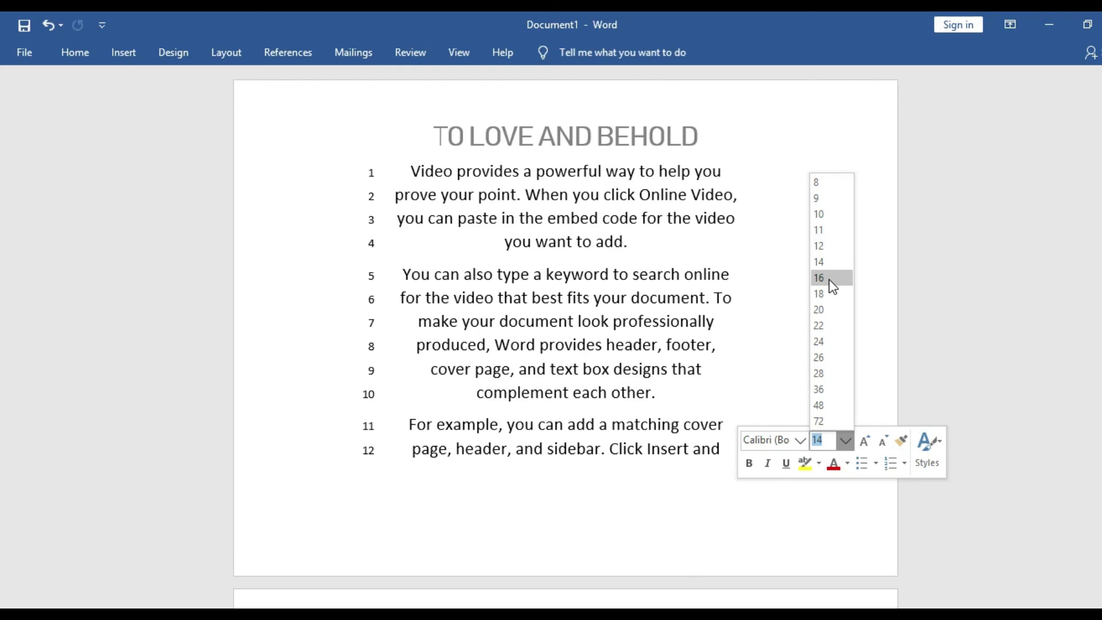
{"action": "left_click", "coordinate": [827, 260]}
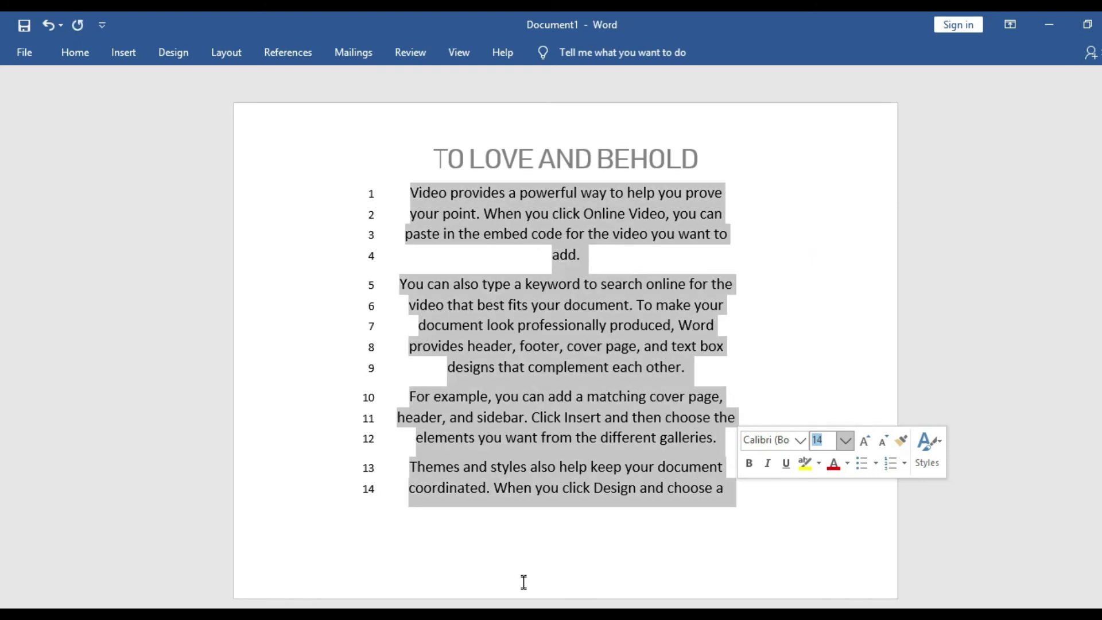
{"action": "left_click", "coordinate": [388, 223]}
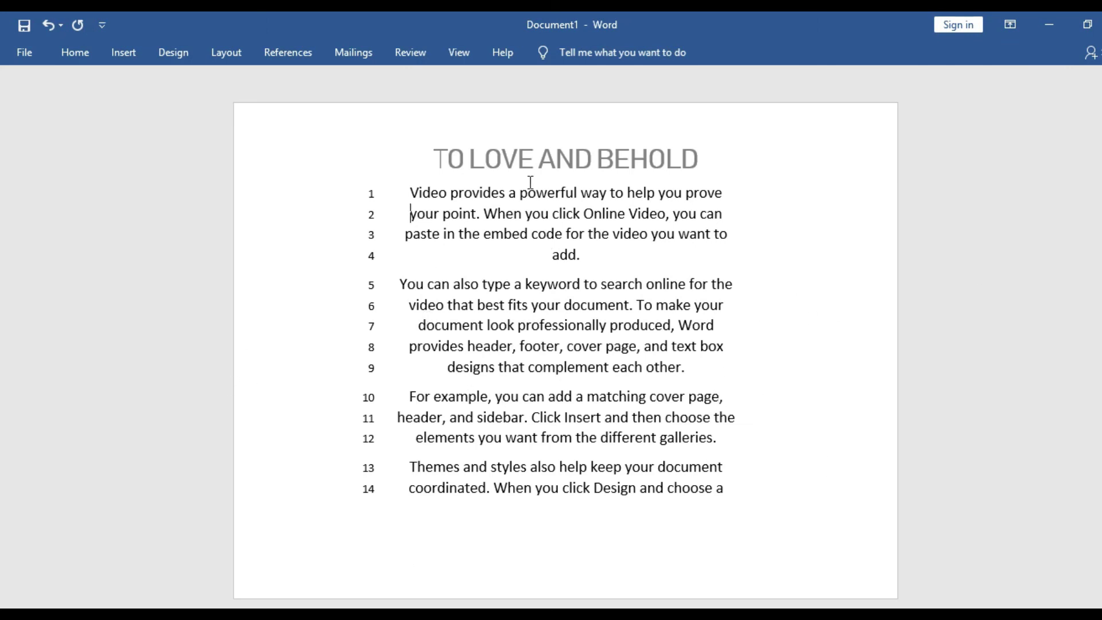
Add the red apple art page border around the whole document at 31 pt width
{"action": "left_click", "coordinate": [225, 51]}
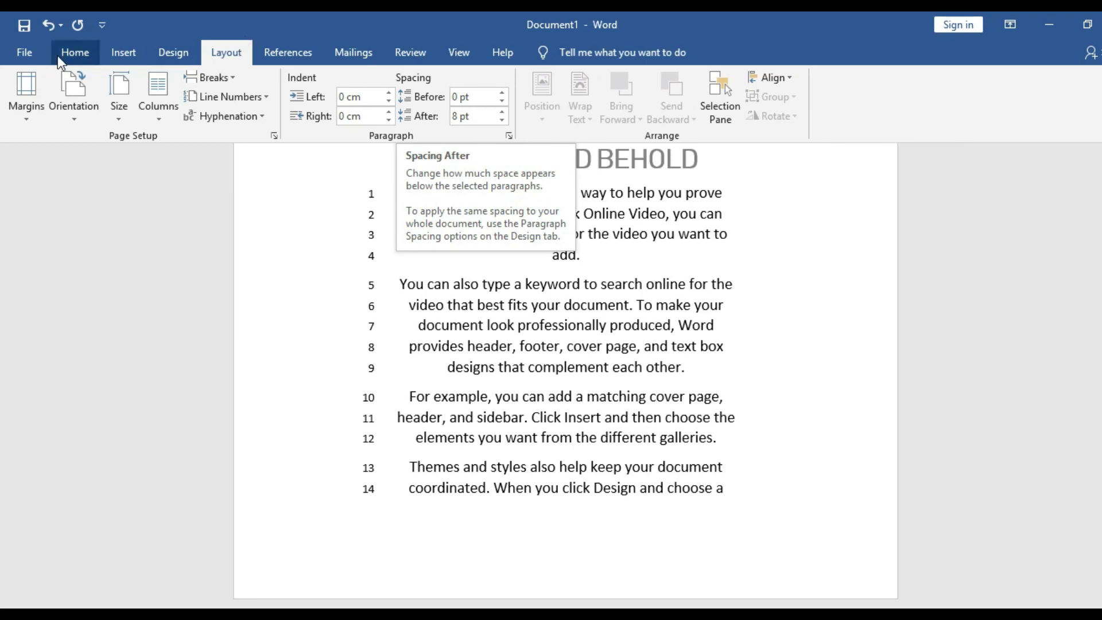
{"action": "left_click", "coordinate": [154, 50]}
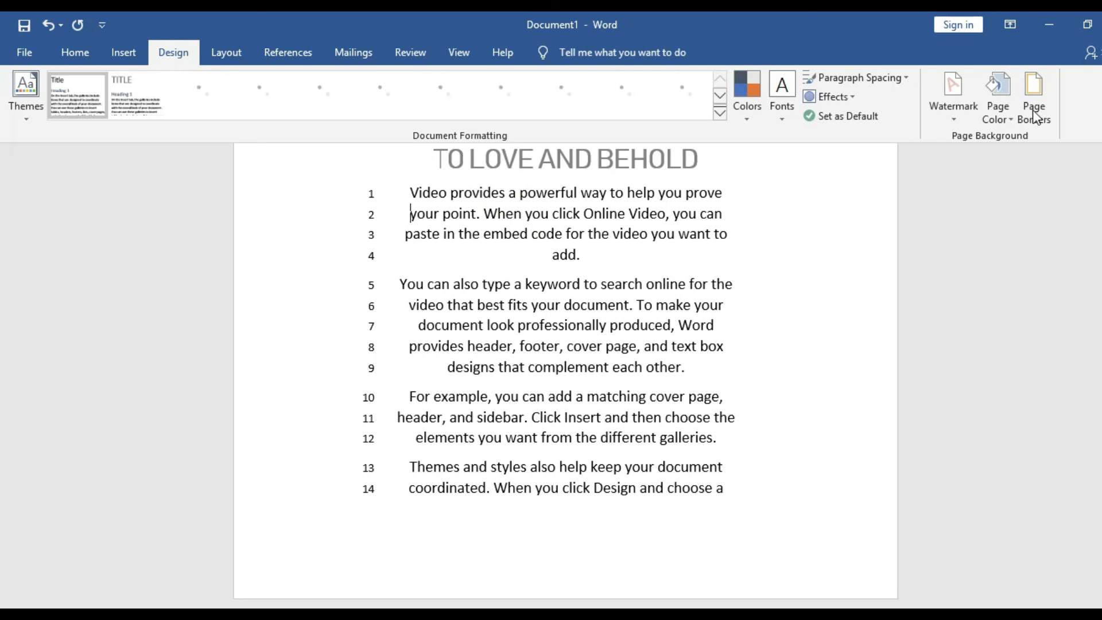
{"action": "left_click", "coordinate": [1035, 117]}
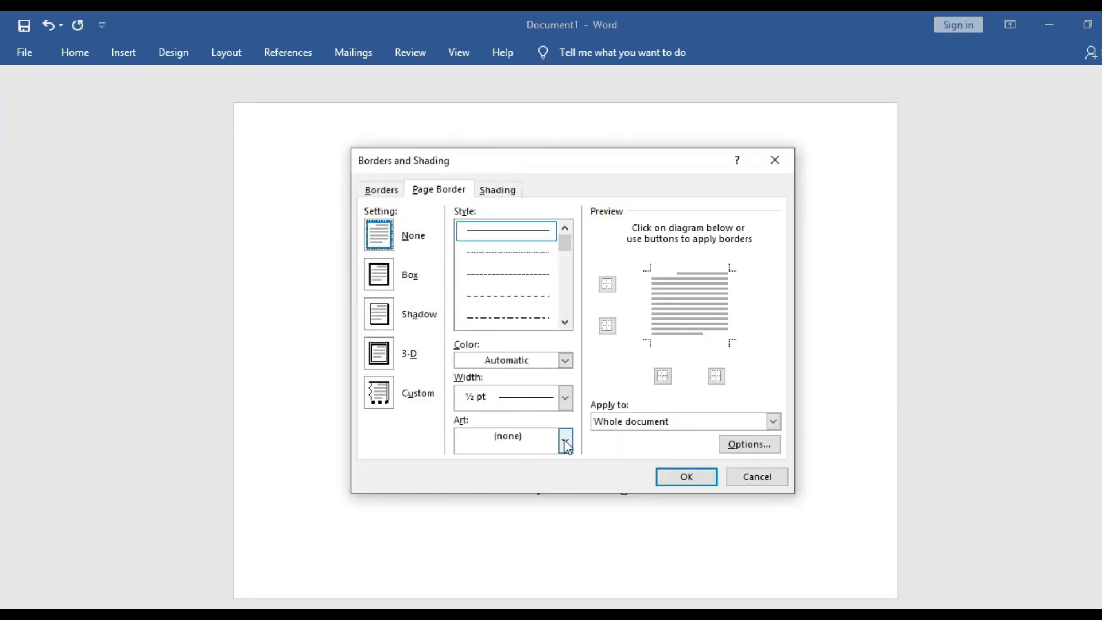
{"action": "left_click", "coordinate": [565, 443]}
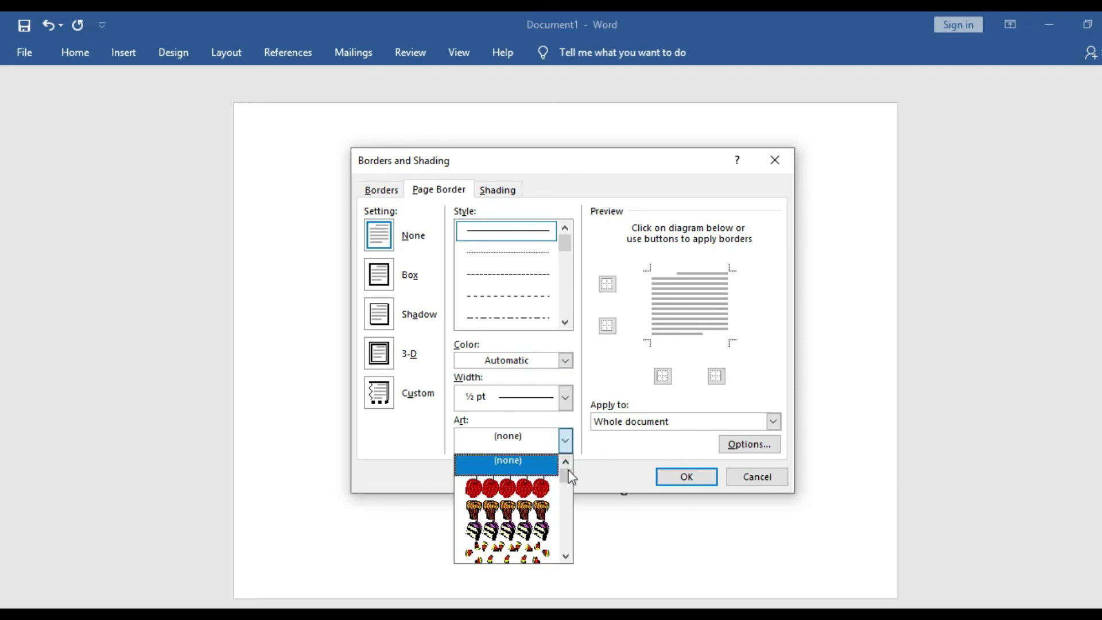
{"action": "left_click", "coordinate": [533, 486]}
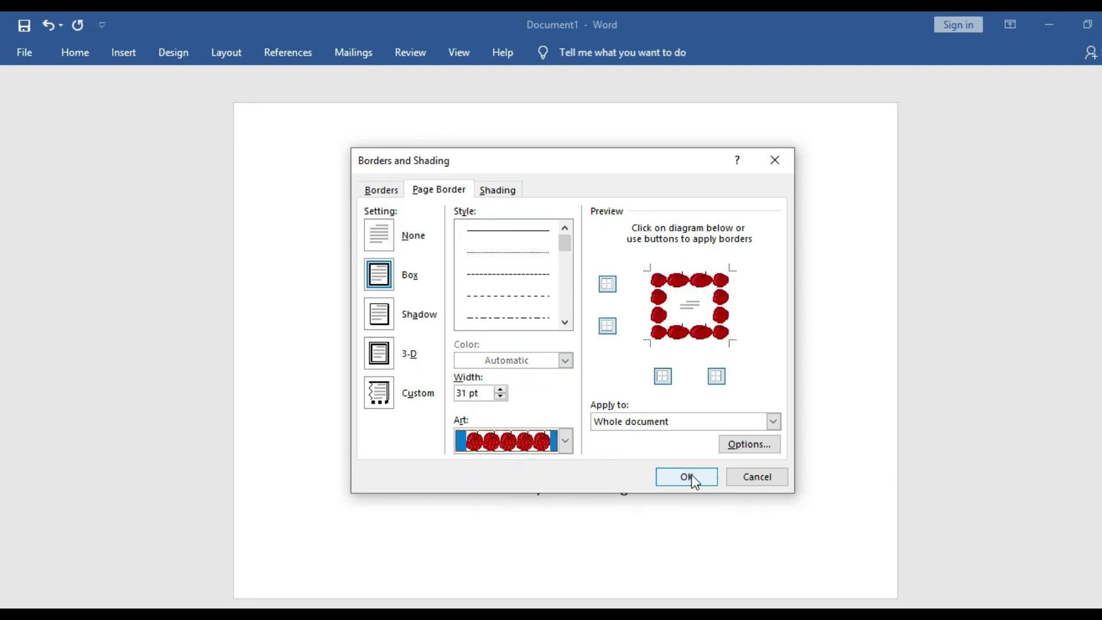
{"action": "left_click", "coordinate": [687, 477]}
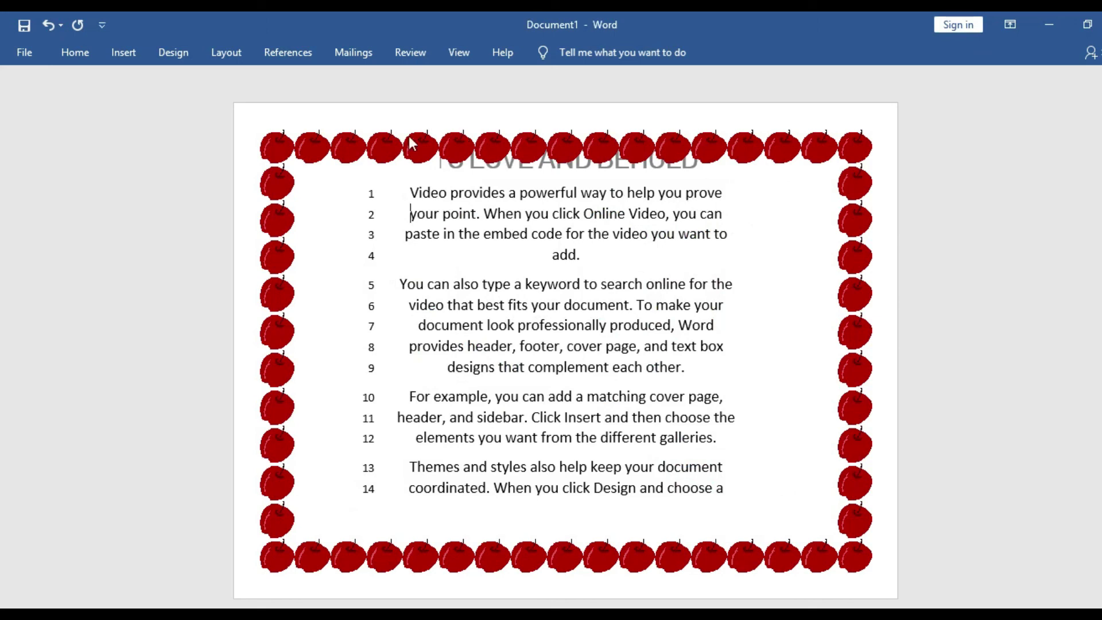
Reduce the width of the red apple page border to 13 pt for the whole document
{"action": "left_click", "coordinate": [163, 55]}
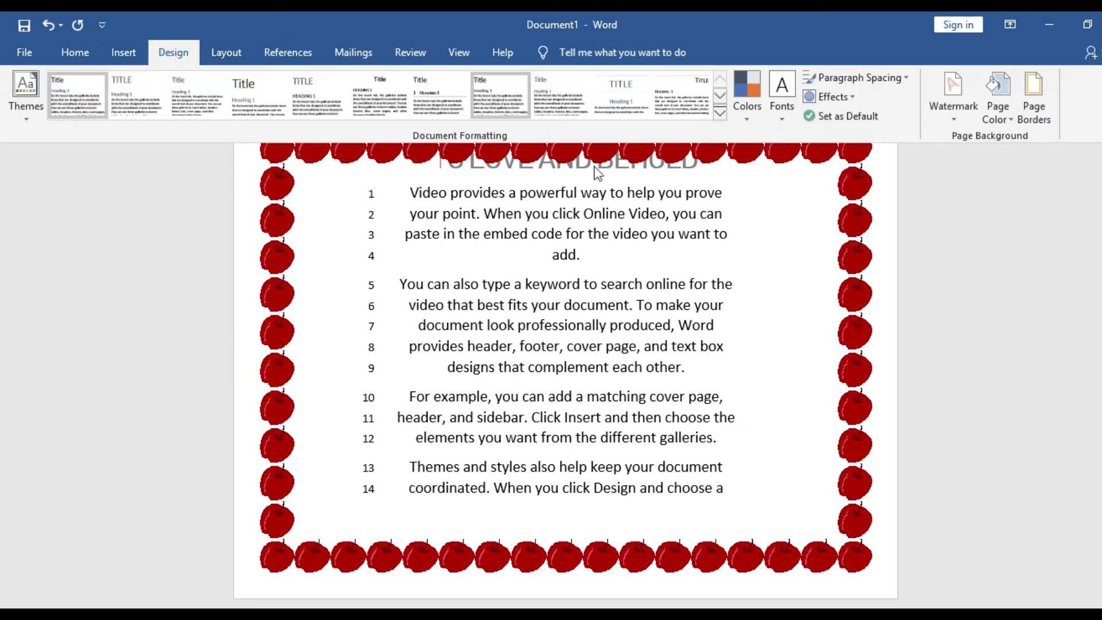
{"action": "left_click", "coordinate": [1031, 105]}
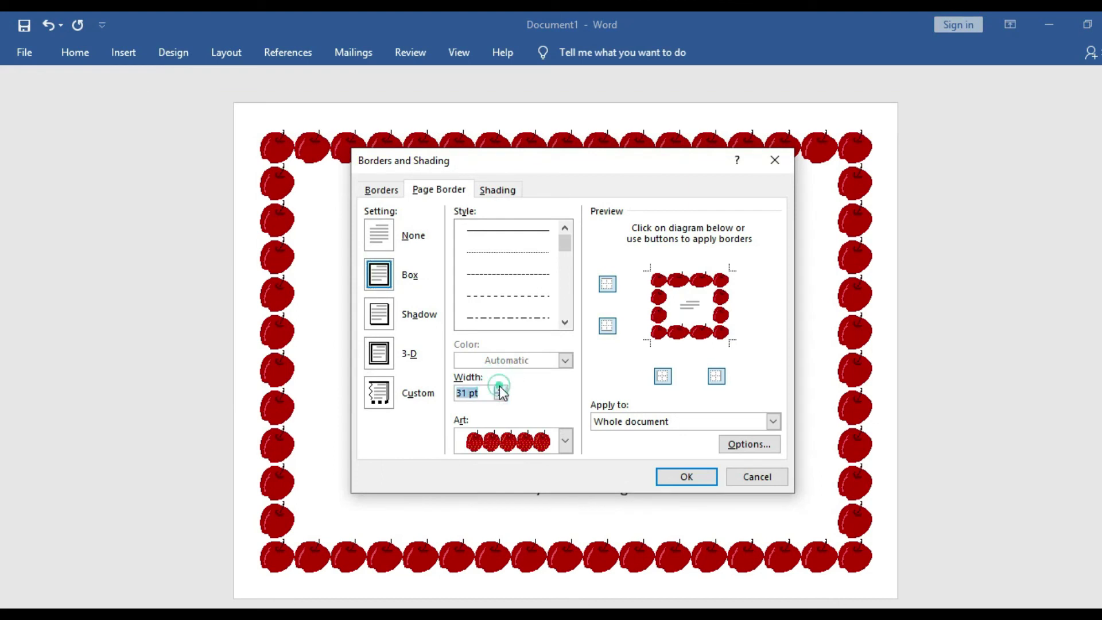
{"action": "left_click_drag", "start_coordinate": [480, 394], "coordinate": [462, 400]}
{"action": "left_click", "coordinate": [500, 396]}
{"action": "left_click", "coordinate": [501, 397]}
{"action": "left_click", "coordinate": [500, 396]}
{"action": "left_click", "coordinate": [500, 396]}
{"action": "left_click", "coordinate": [501, 396]}
{"action": "left_click", "coordinate": [669, 308]}
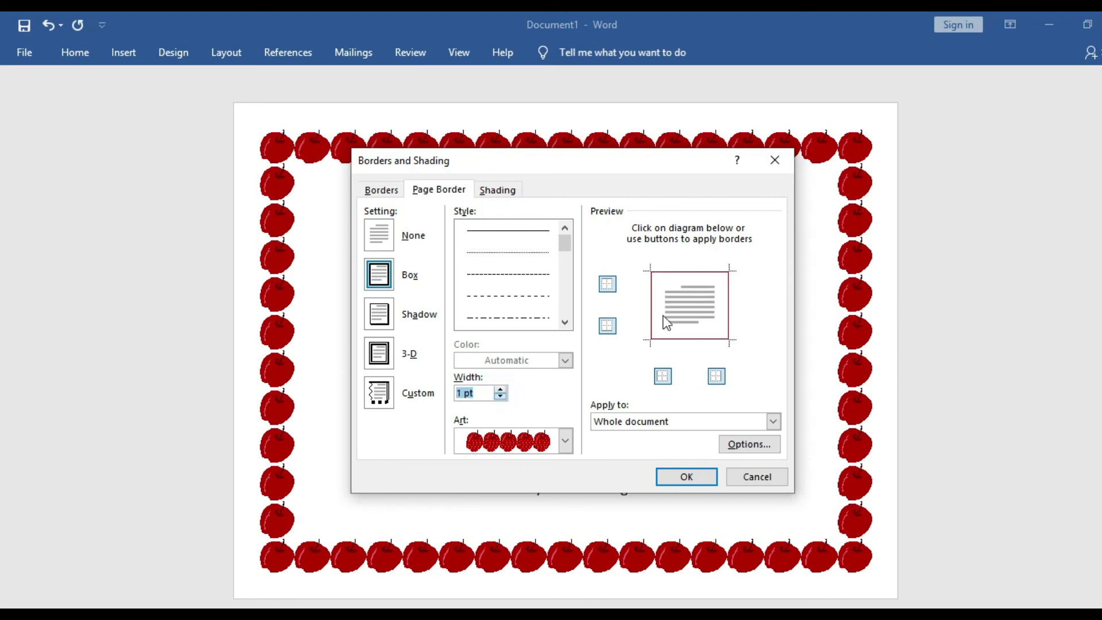
{"action": "left_click", "coordinate": [500, 389]}
{"action": "left_click", "coordinate": [499, 389]}
{"action": "left_click", "coordinate": [500, 389]}
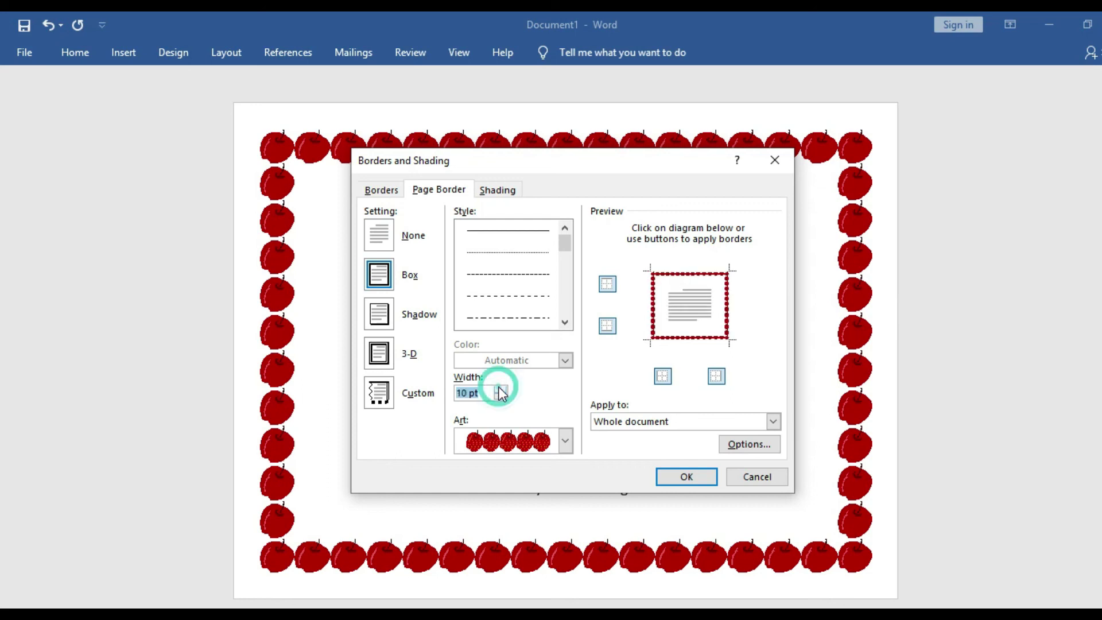
{"action": "left_click", "coordinate": [500, 389]}
{"action": "left_click", "coordinate": [500, 389]}
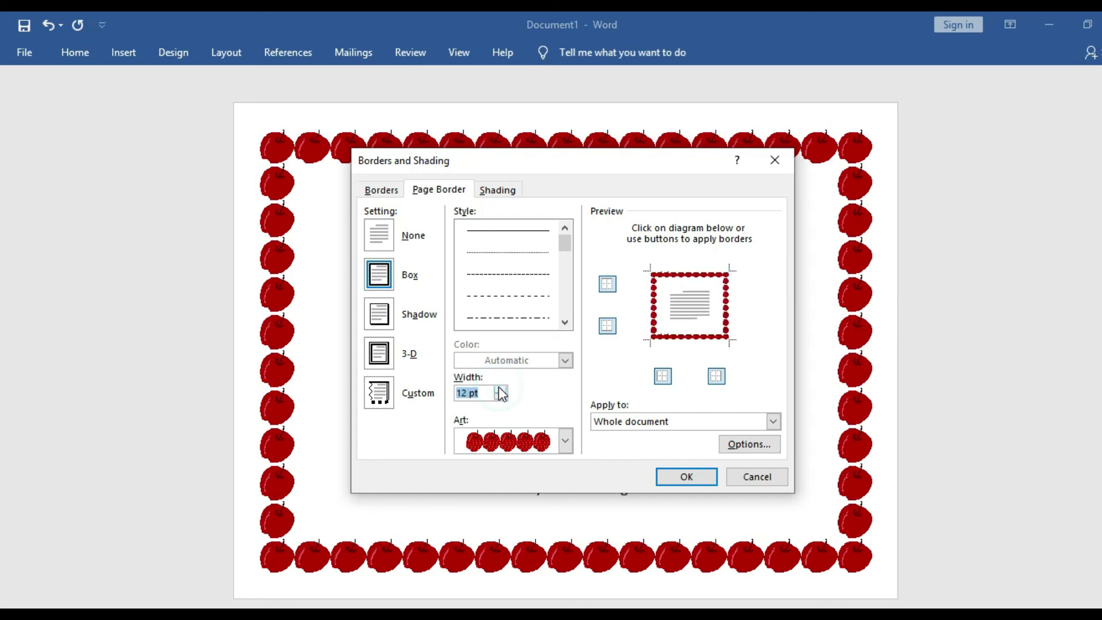
{"action": "left_click", "coordinate": [500, 389]}
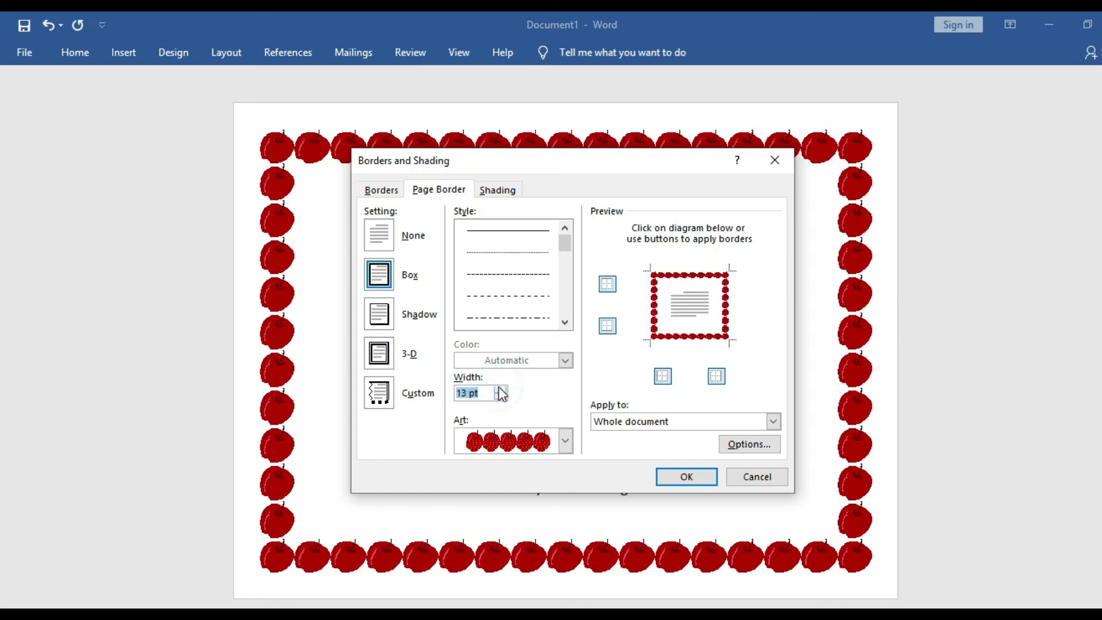
{"action": "left_click", "coordinate": [674, 475]}
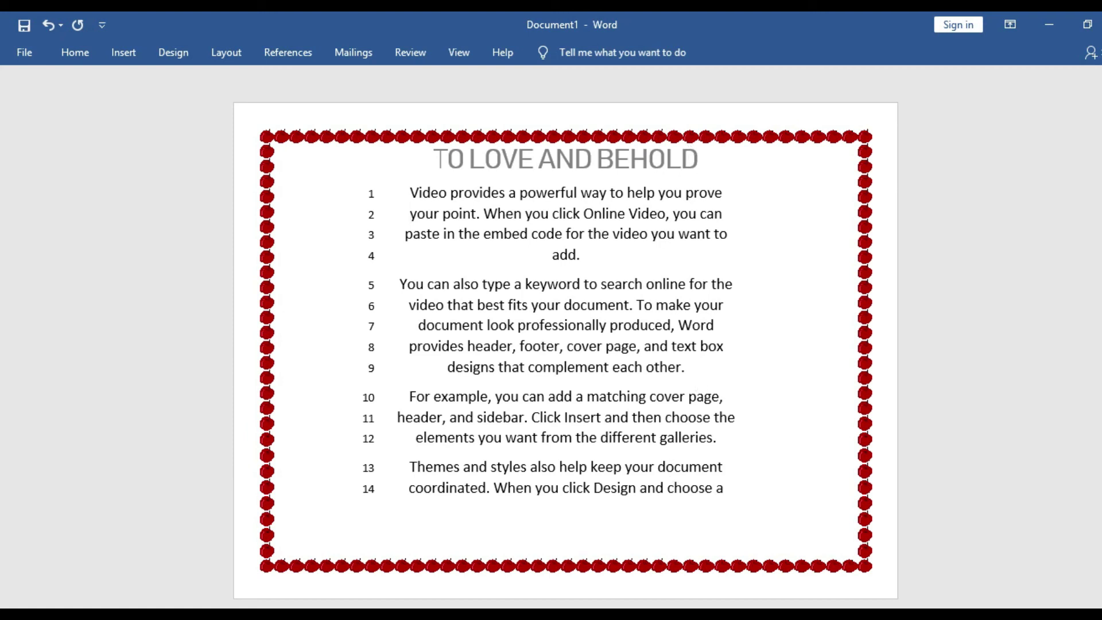
Compare the page with the tree-bordered To love and Behold reference document and return to Document1
{"action": "left_click", "coordinate": [649, 580]}
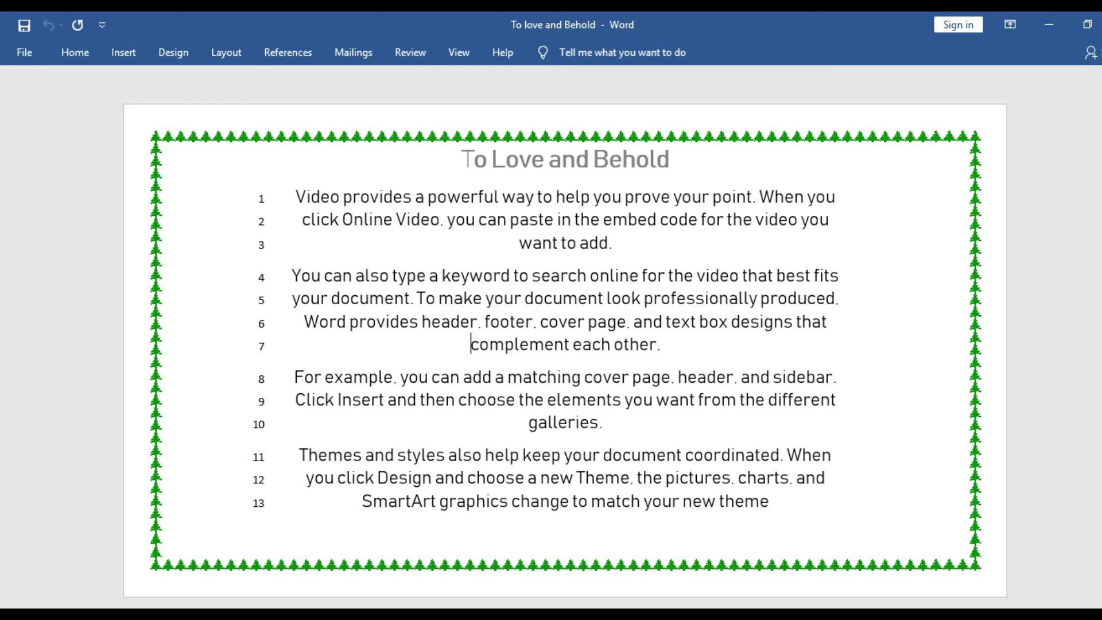
{"action": "mouse_move", "coordinate": [677, 613]}
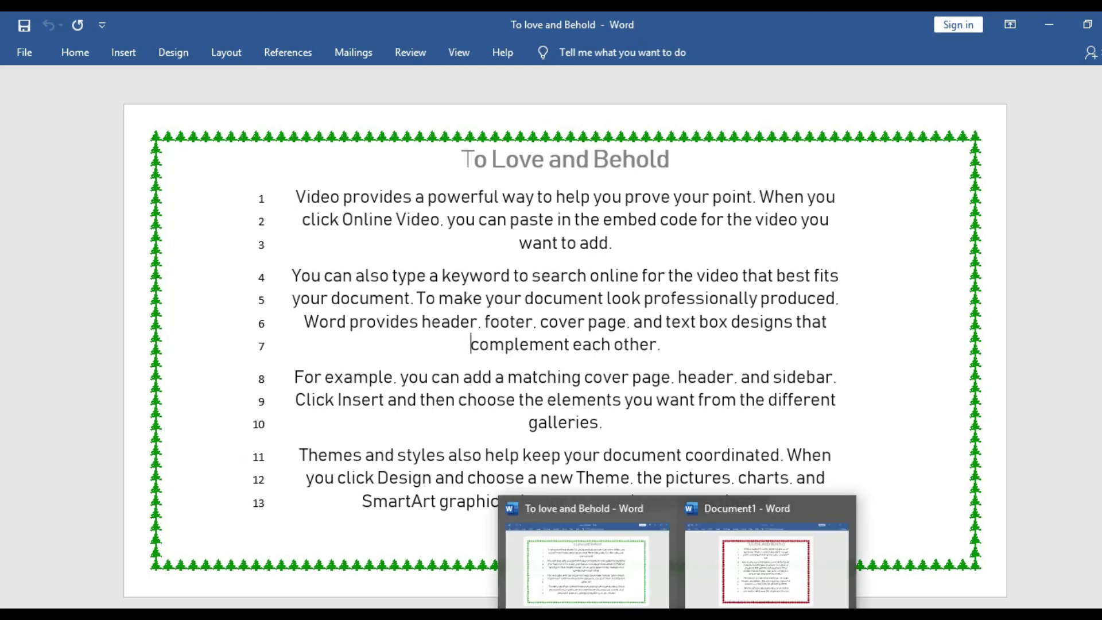
{"action": "left_click", "coordinate": [761, 582]}
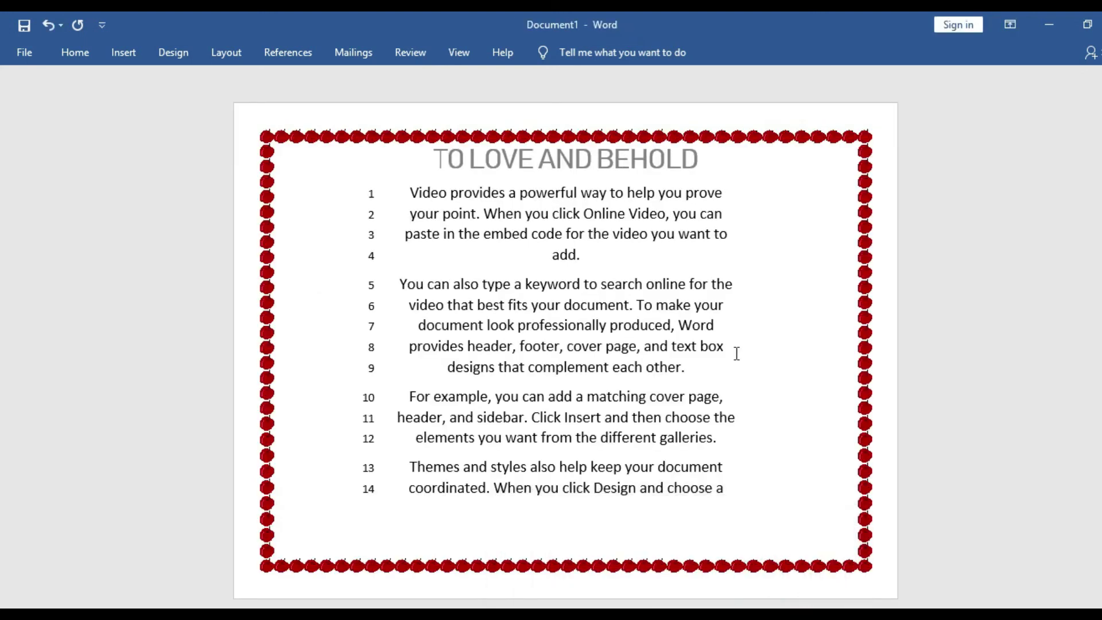